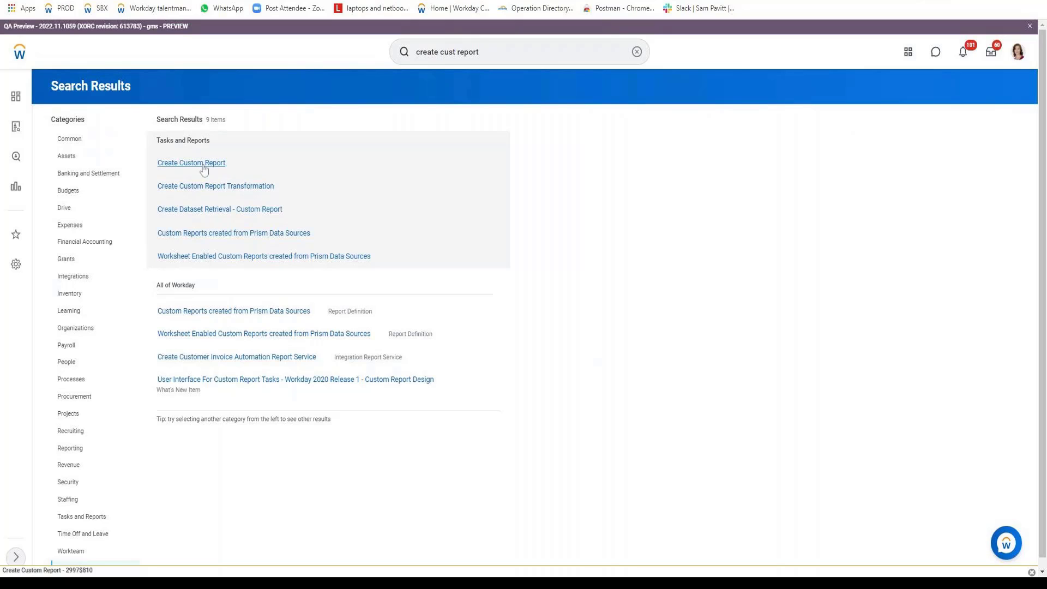
Name a new custom report '[VISH] Advance report', type Advanced, with Optimized for Performance off
{"action": "left_click", "coordinate": [203, 166]}
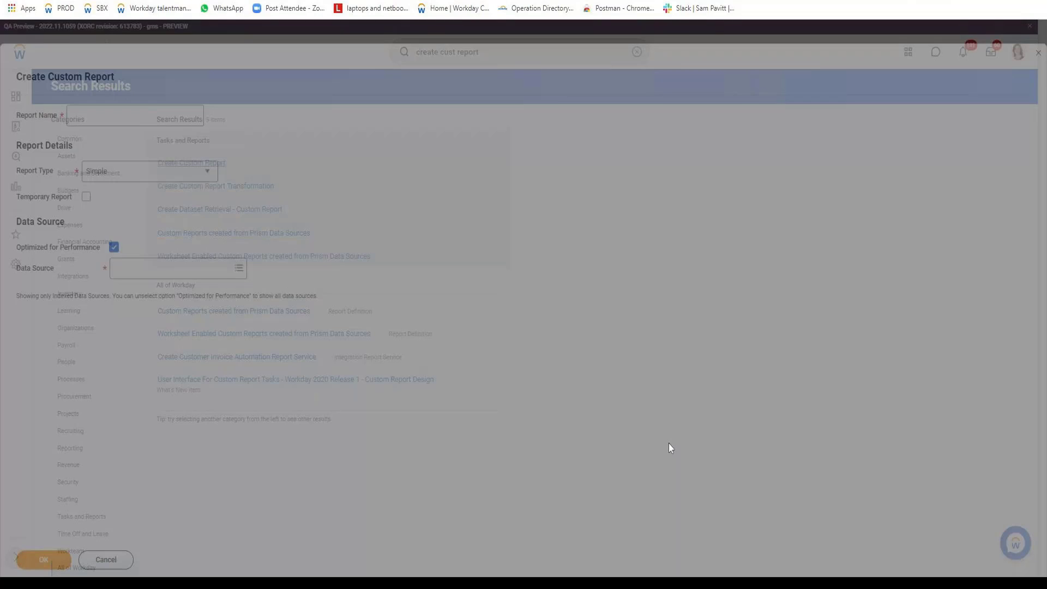
{"action": "type", "text": "[VS"}
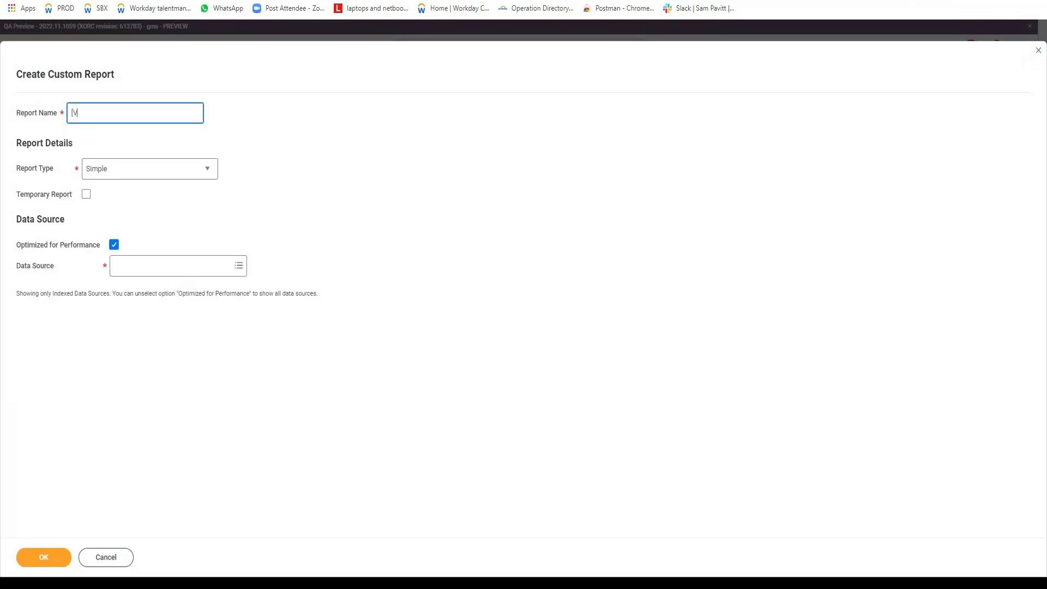
{"action": "key", "text": "BackSpace"}
{"action": "type", "text": "ISH] Advance report"}
{"action": "key", "text": "Tab"}
{"action": "key", "text": "a"}
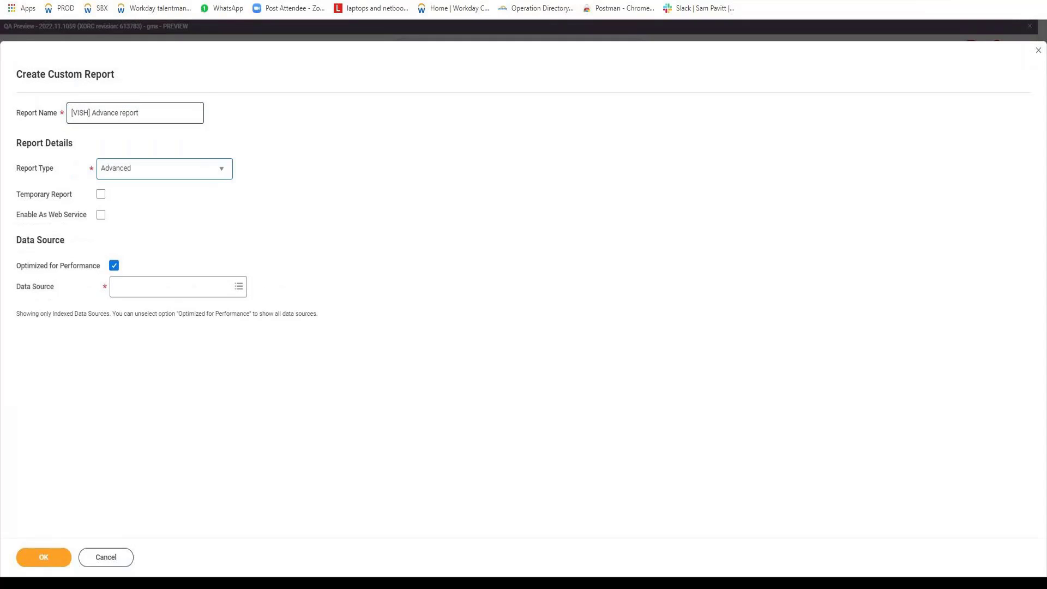
{"action": "key", "text": "Tab"}
{"action": "key", "text": "Tab"}
{"action": "key", "text": "Tab"}
{"action": "key", "text": "space"}
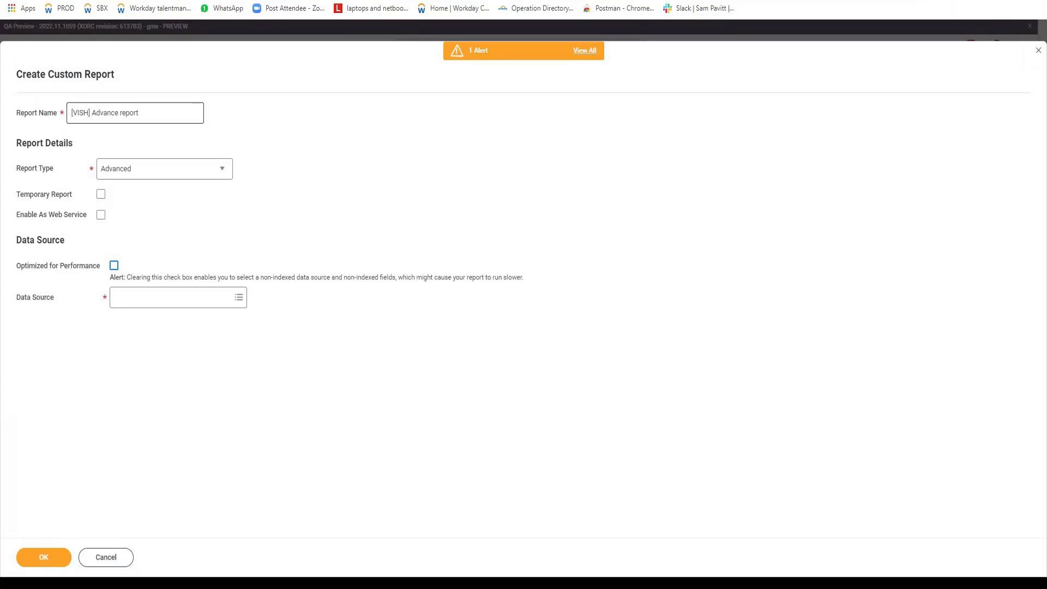
Choose All Active Employees as the data source and create the report
{"action": "key", "text": "Tab"}
{"action": "type", "text": "Alla c"}
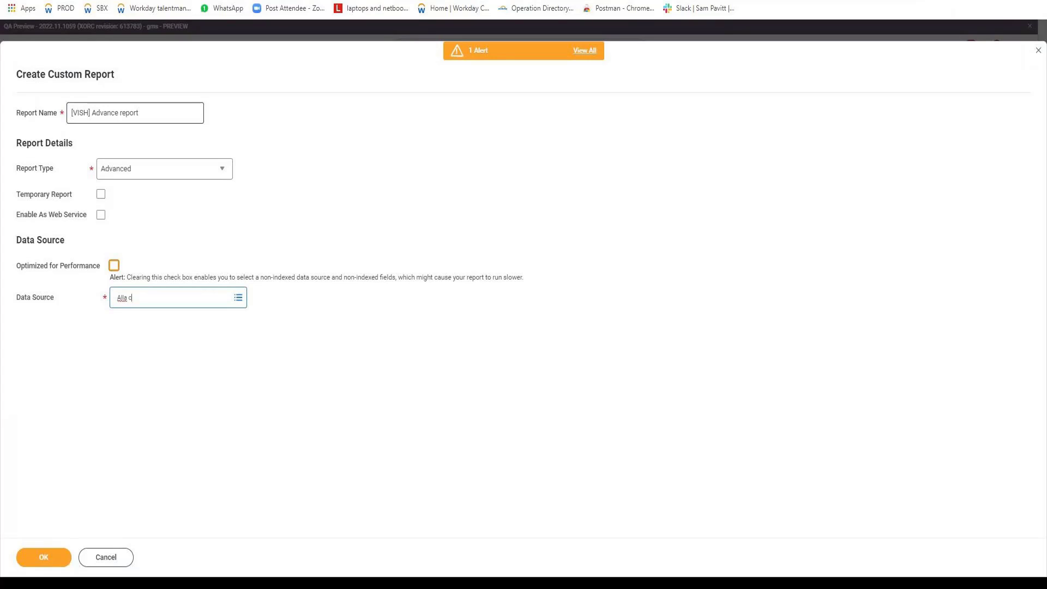
{"action": "type", "text": "live"}
{"action": "key", "text": "Return"}
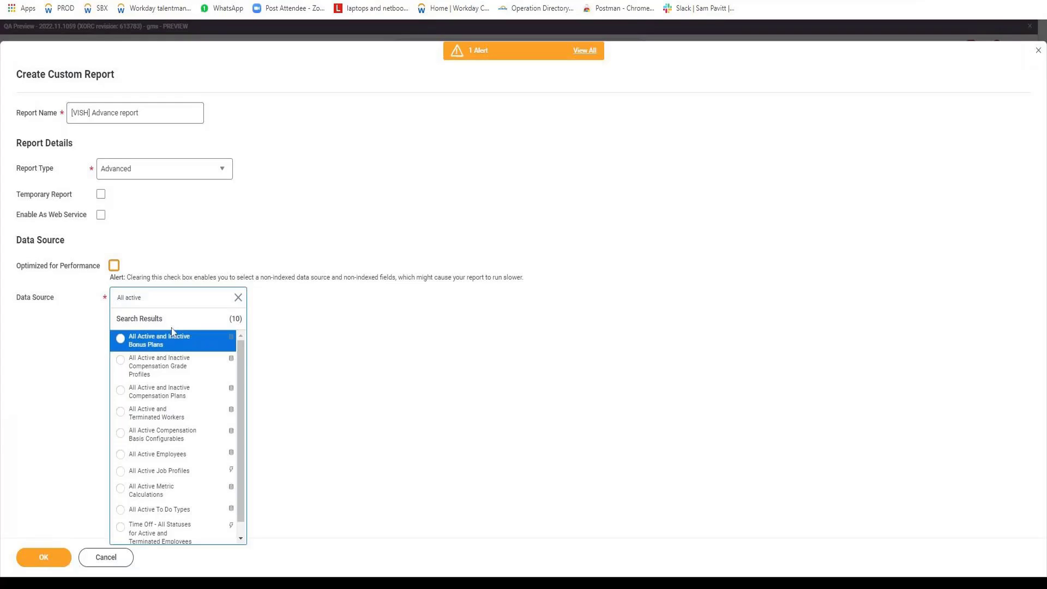
{"action": "left_click", "coordinate": [210, 454]}
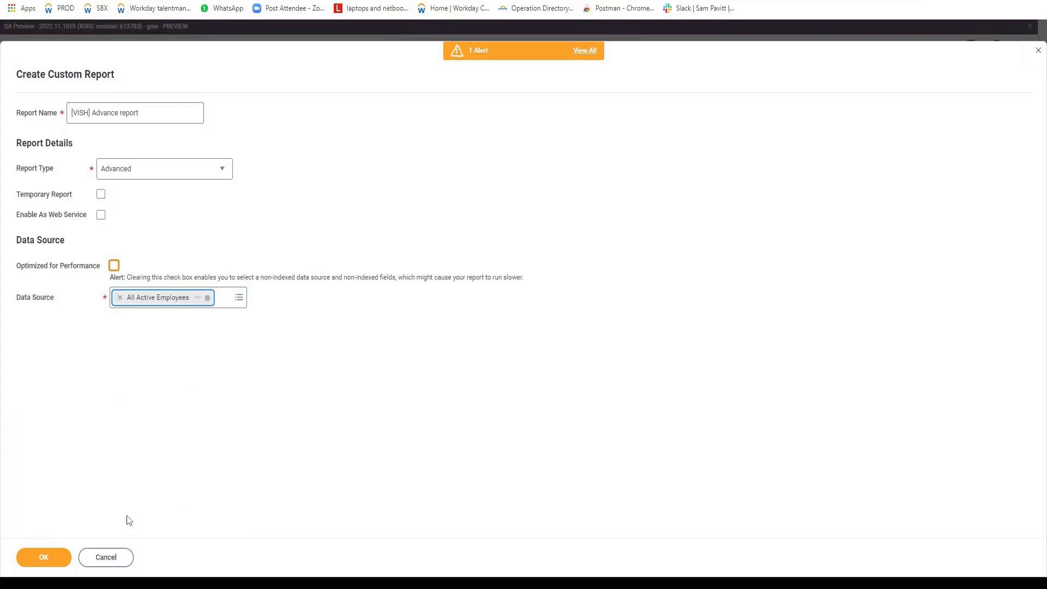
{"action": "left_click", "coordinate": [42, 557]}
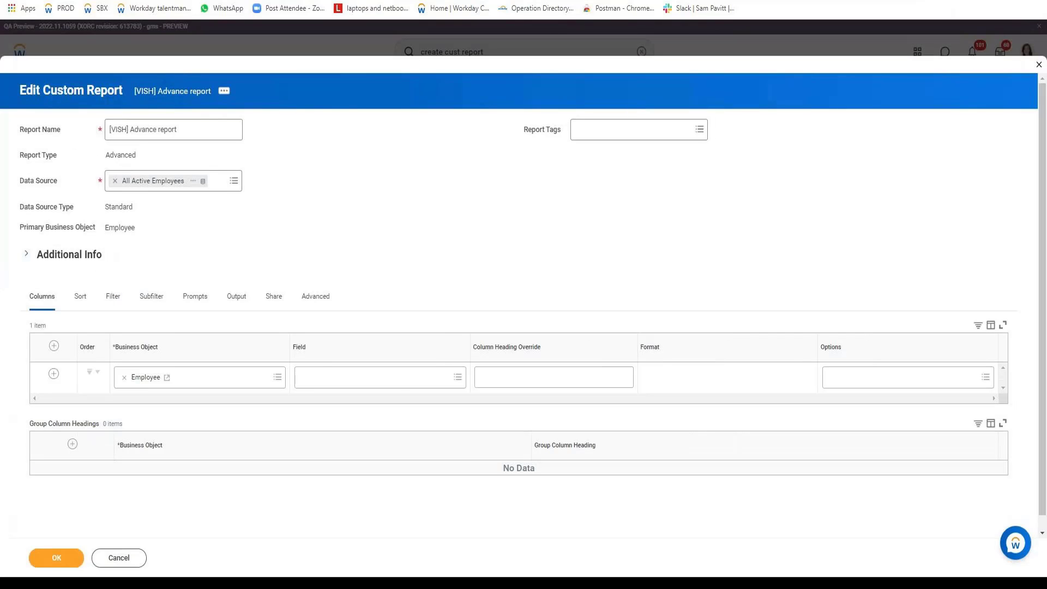
Add Legal Name - First Name and Legal Name - Last Name as the first two columns
{"action": "left_click", "coordinate": [391, 383]}
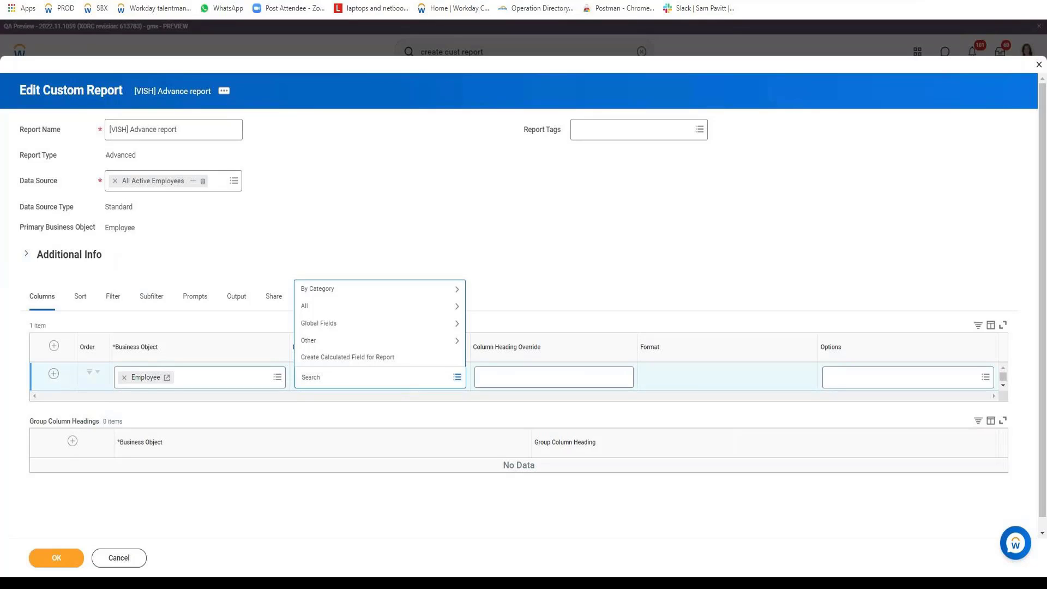
{"action": "type", "text": "first Name"}
{"action": "key", "text": "Return"}
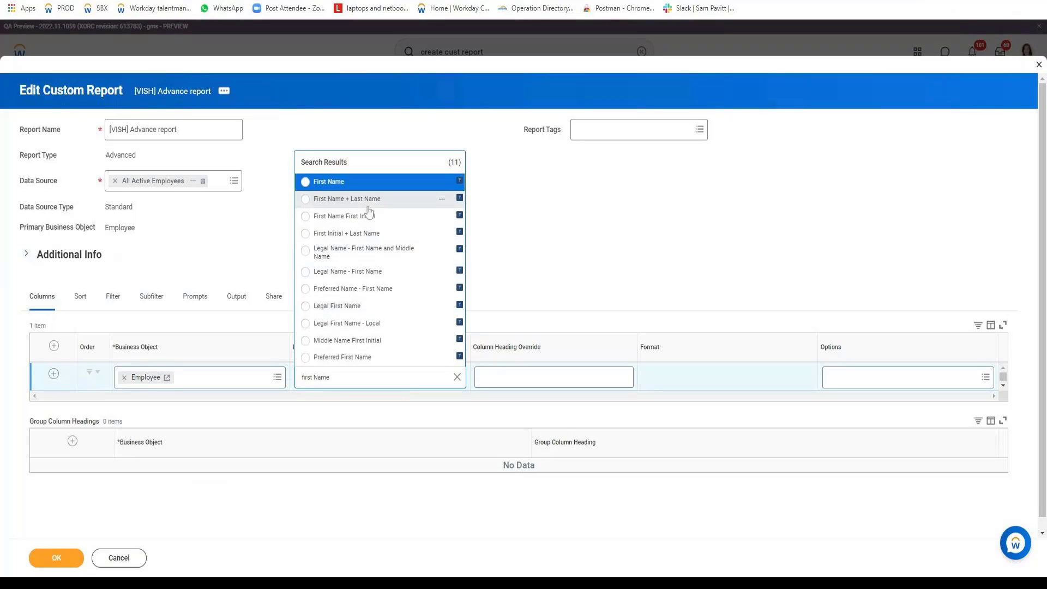
{"action": "left_click", "coordinate": [382, 272]}
{"action": "left_click", "coordinate": [53, 374]}
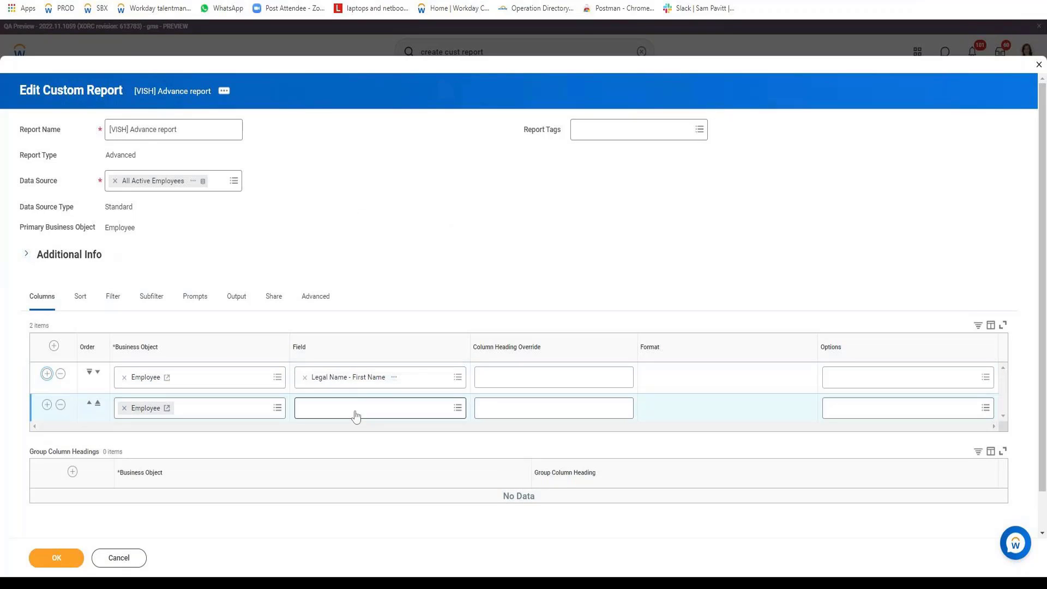
{"action": "left_click", "coordinate": [355, 414]}
{"action": "type", "text": "Legal"}
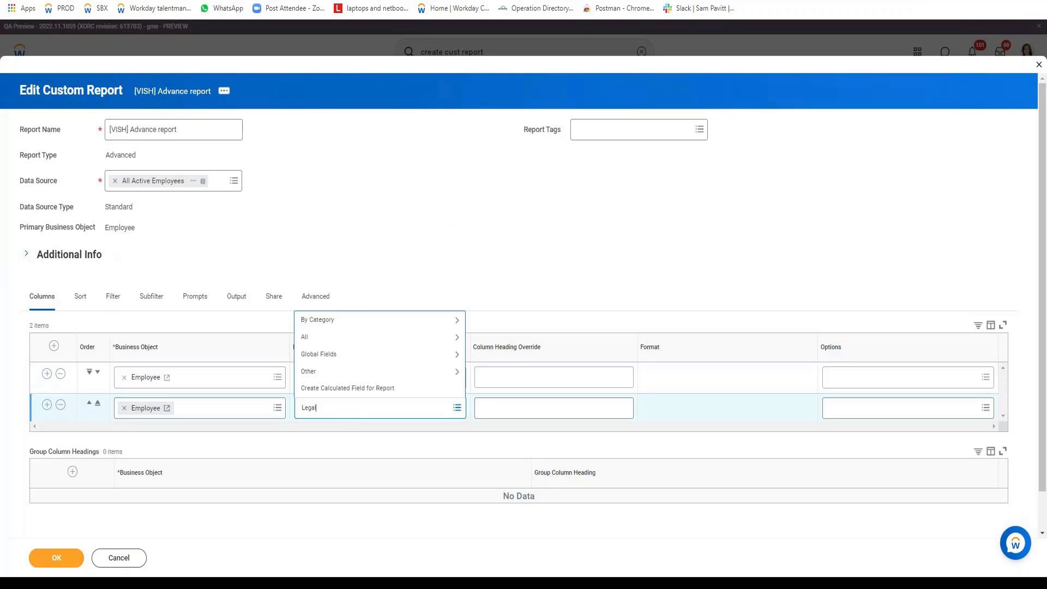
{"action": "type", "text": " Last Name"}
{"action": "key", "text": "Return"}
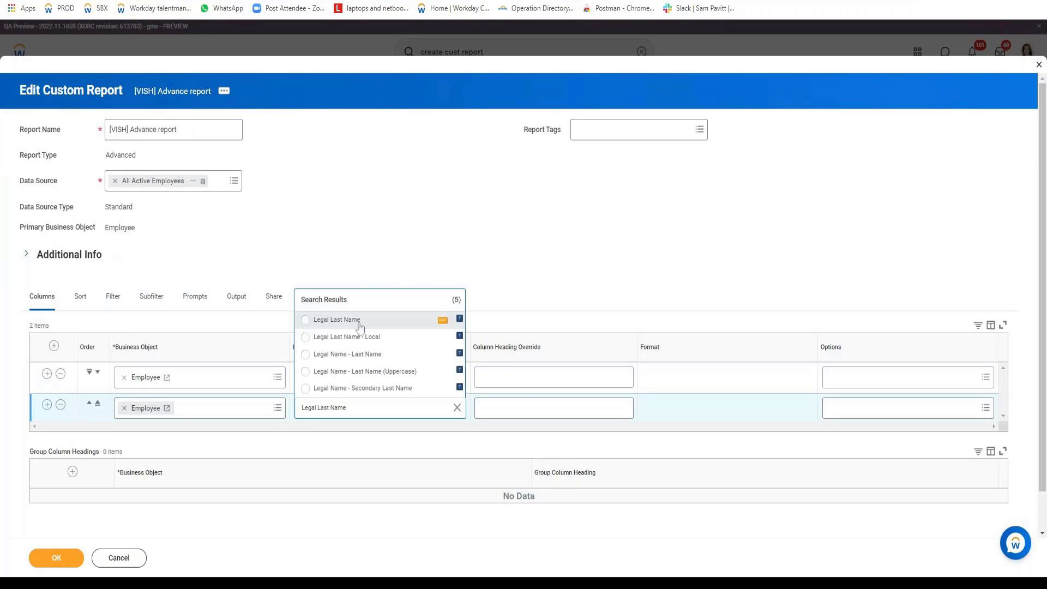
{"action": "left_click", "coordinate": [377, 356]}
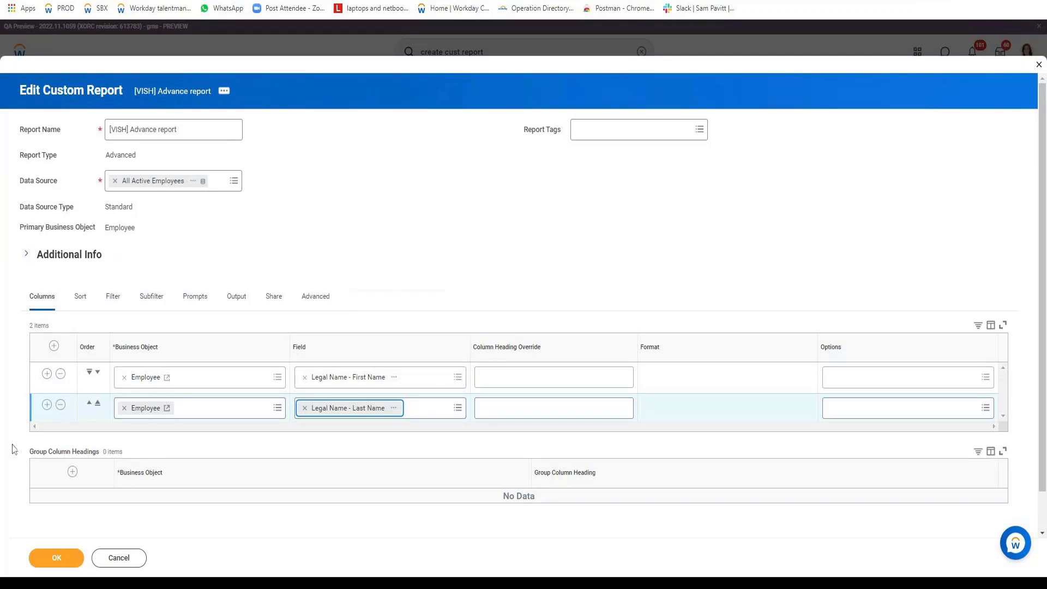
Add a Date of Birth column and save the report definition
{"action": "left_click", "coordinate": [47, 404]}
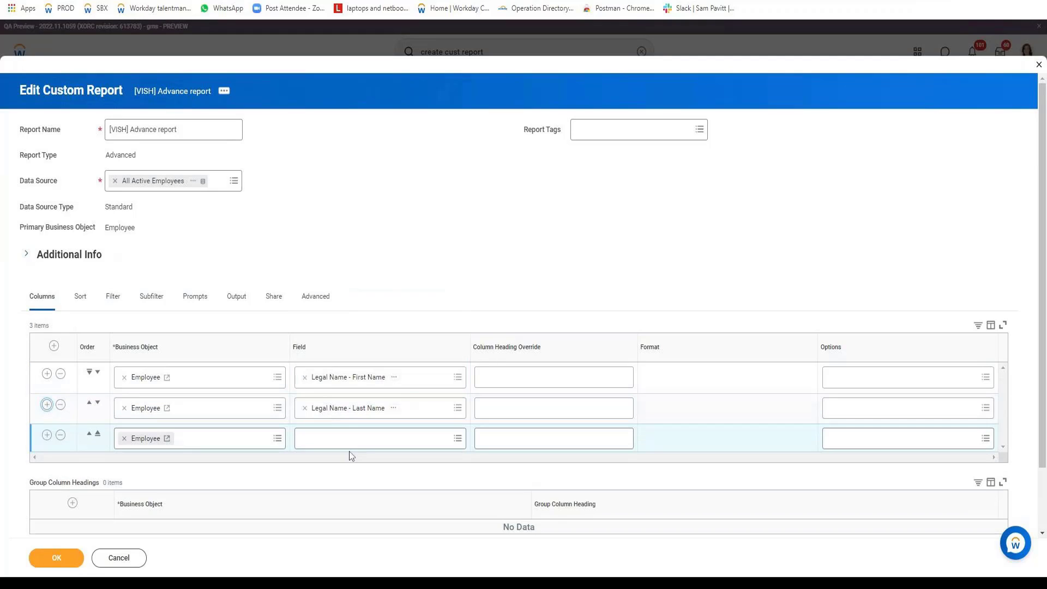
{"action": "left_click", "coordinate": [349, 444]}
{"action": "type", "text": "Date of"}
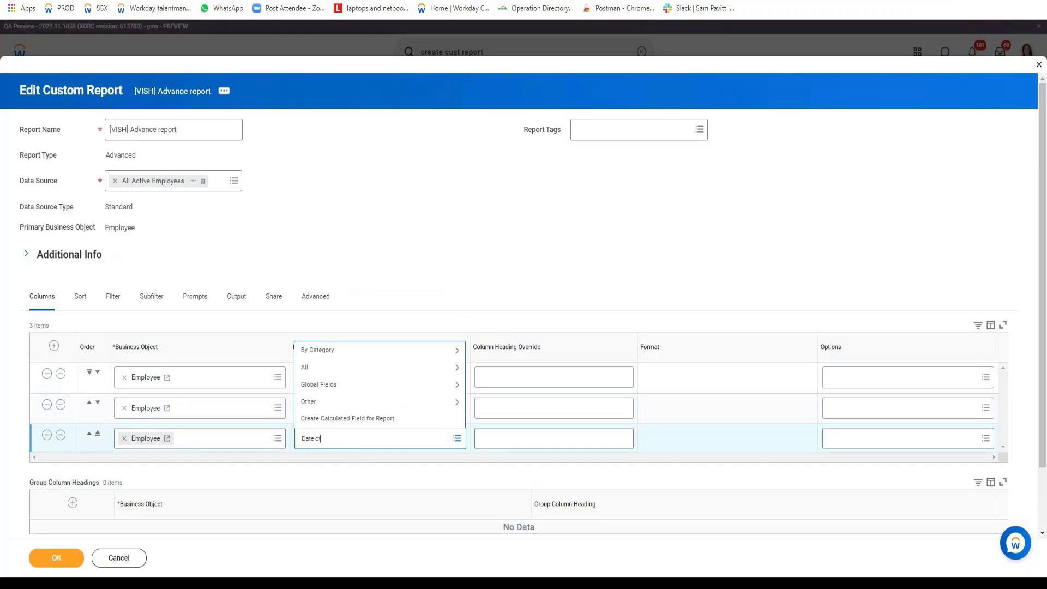
{"action": "type", "text": " b"}
{"action": "key", "text": "Return"}
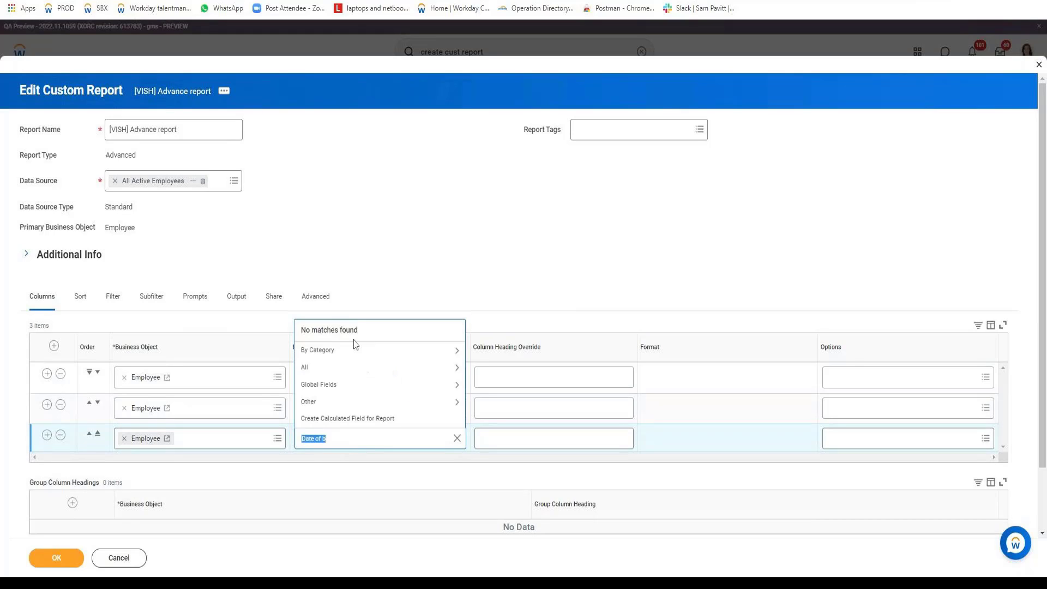
{"action": "key", "text": "Right"}
{"action": "key", "text": "BackSpace"}
{"action": "key", "text": "Return"}
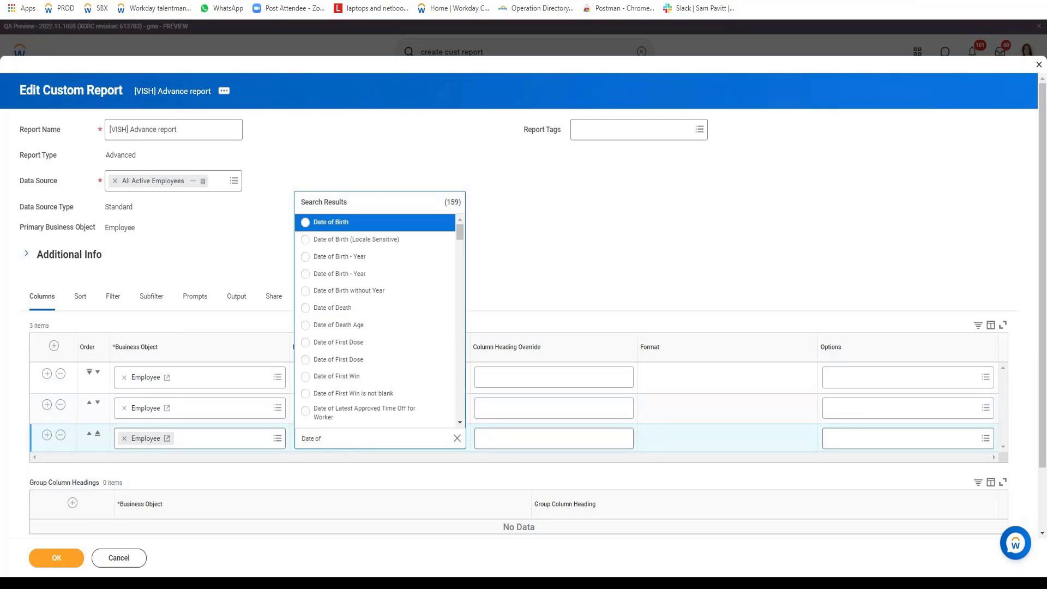
{"action": "key", "text": "Return"}
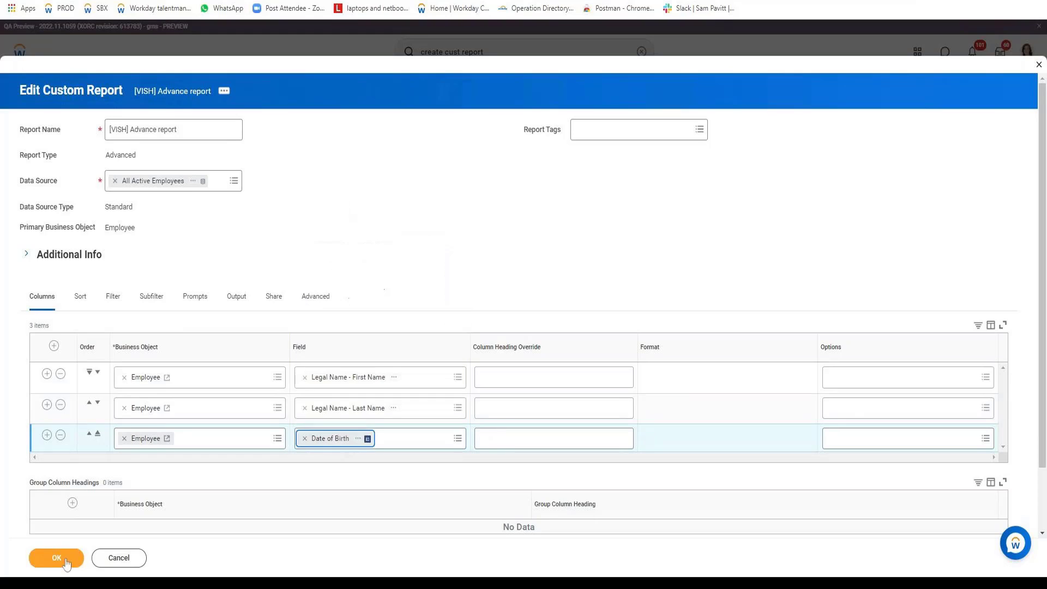
{"action": "left_click", "coordinate": [60, 554]}
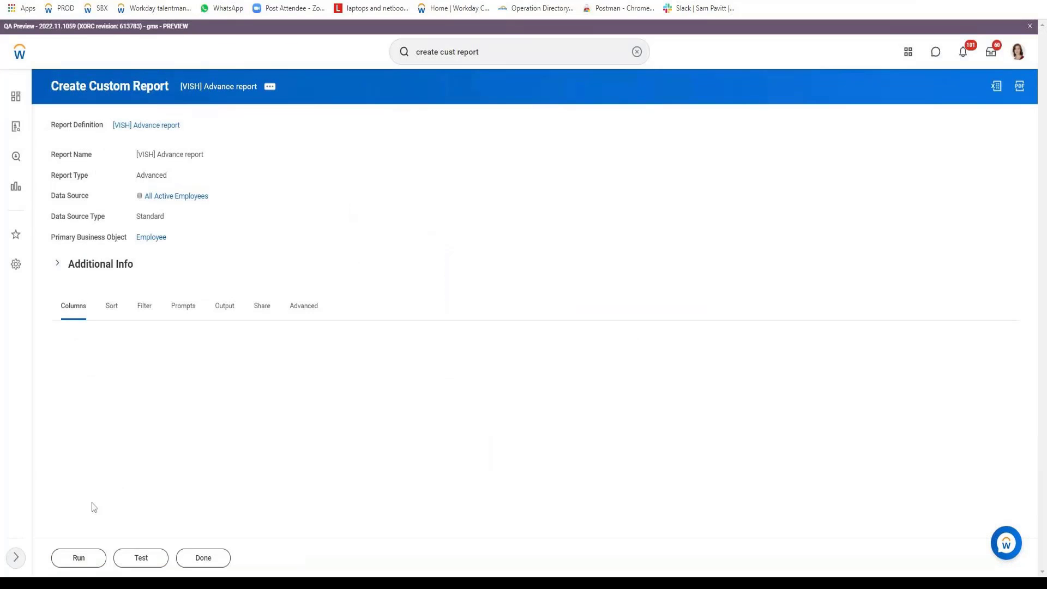
Test-run the report and review the 10 employees' first names, last names and birth dates
{"action": "left_click", "coordinate": [137, 557]}
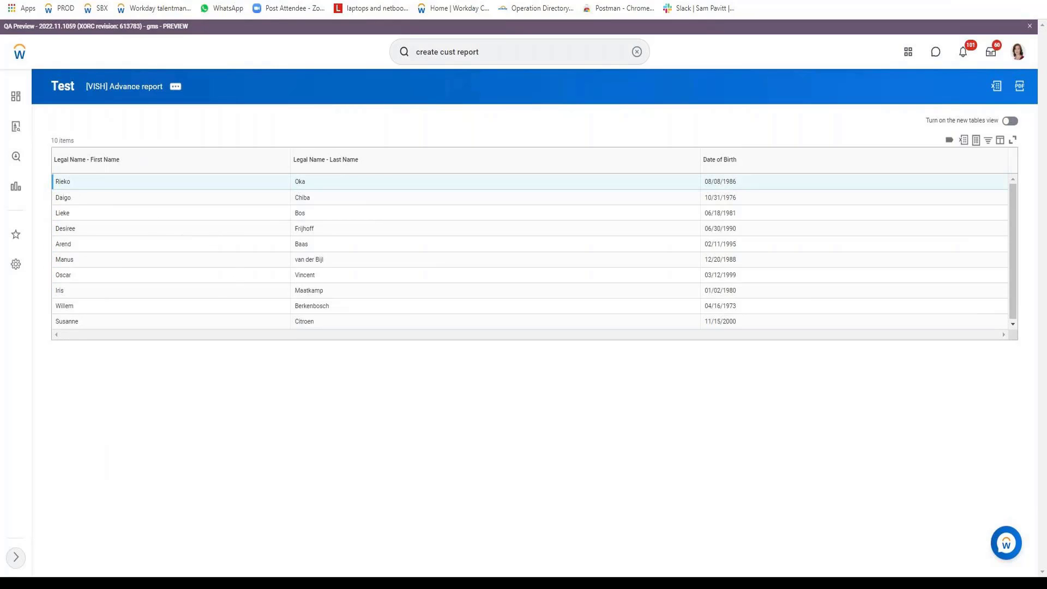
{"action": "double_click", "coordinate": [62, 181]}
{"action": "left_click", "coordinate": [63, 181]}
Reopen the report for editing and insert an empty row after the first-name column
{"action": "left_click", "coordinate": [175, 86]}
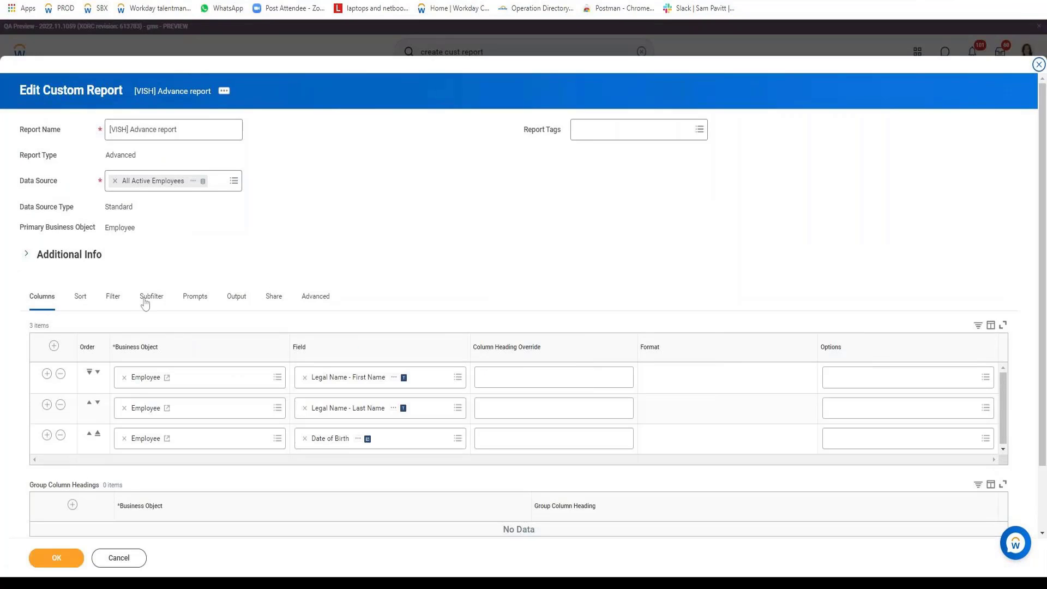
{"action": "left_click", "coordinate": [47, 373]}
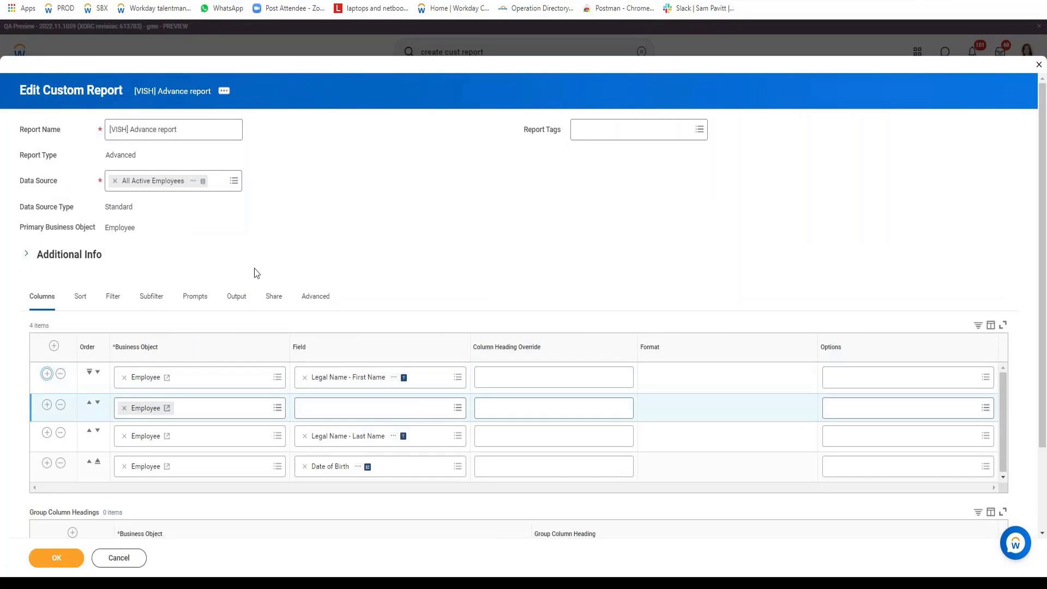
{"action": "scroll", "coordinate": [327, 276], "scroll_direction": "down", "scroll_amount": 2}
Copy the Legal Name - First Name field name and start a new calculated field
{"action": "right_click", "coordinate": [396, 277]}
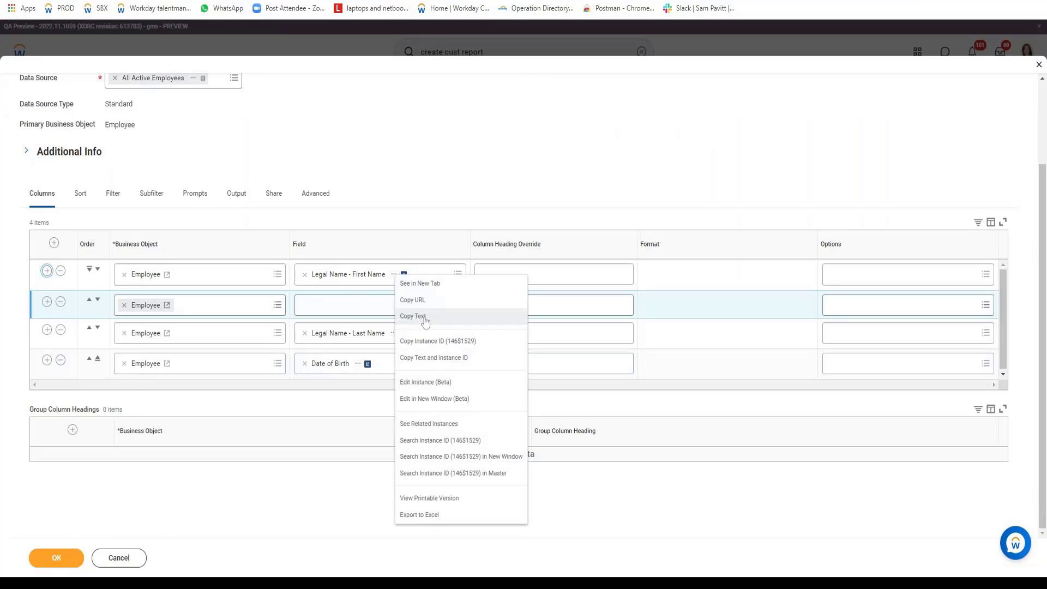
{"action": "left_click", "coordinate": [355, 313]}
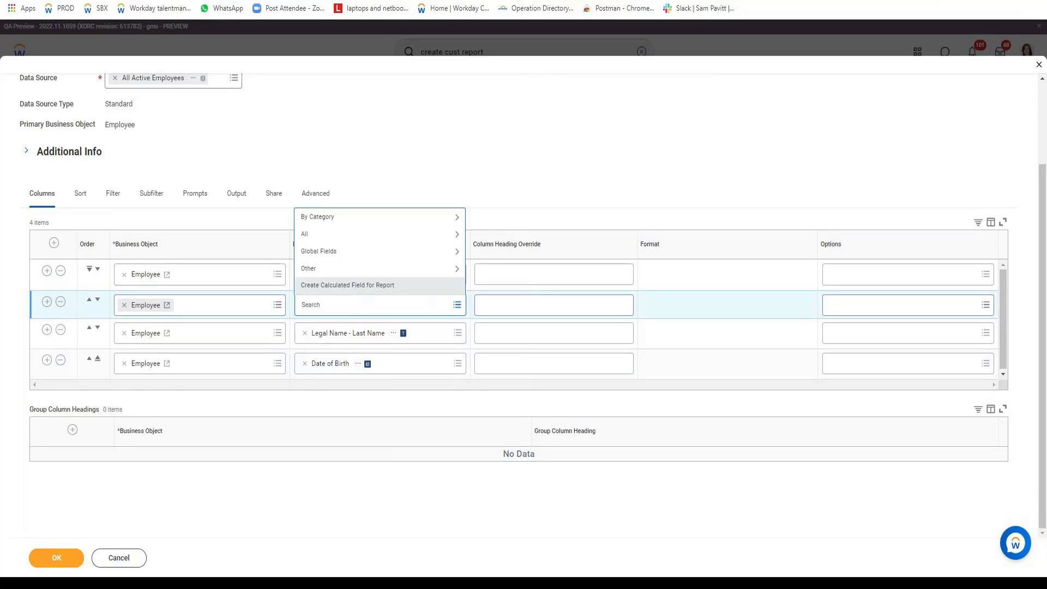
{"action": "left_click", "coordinate": [355, 286]}
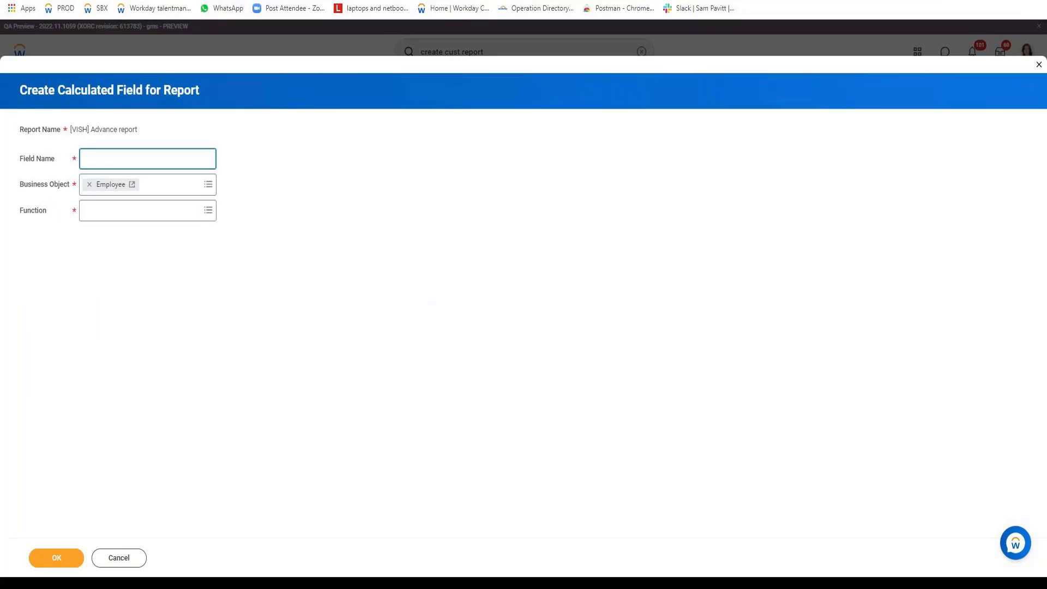
Name the calculated field 'Legal Name - First Name Upper' and choose the Format Text function
{"action": "type", "text": "Legal Name - First Name"}
{"action": "type", "text": "Apper"}
{"action": "key", "text": "Tab"}
{"action": "key", "text": "Tab"}
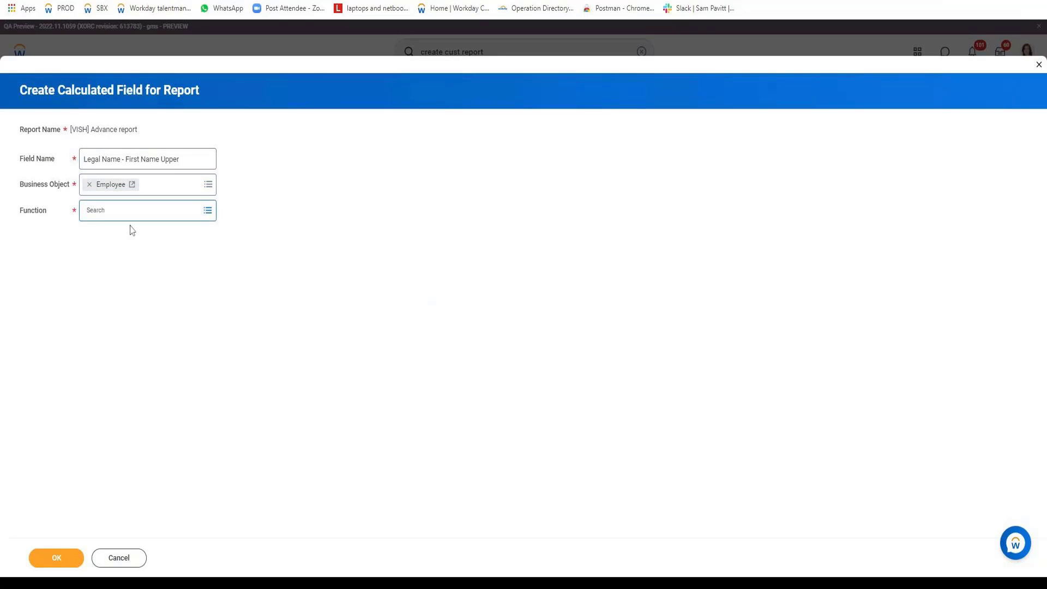
{"action": "left_click", "coordinate": [103, 211]}
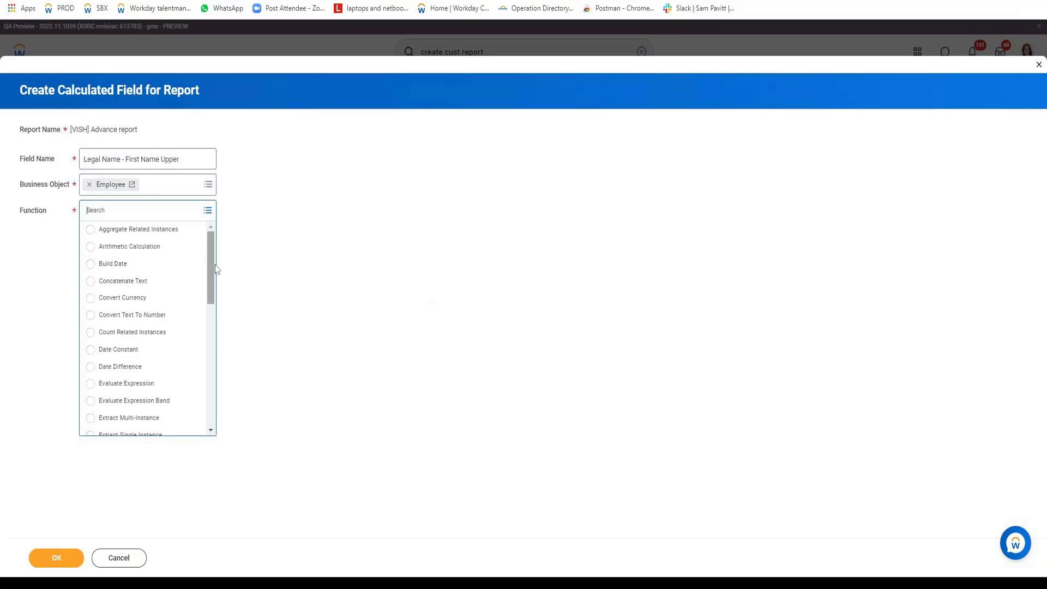
{"action": "scroll", "coordinate": [215, 273], "scroll_direction": "down", "scroll_amount": 4}
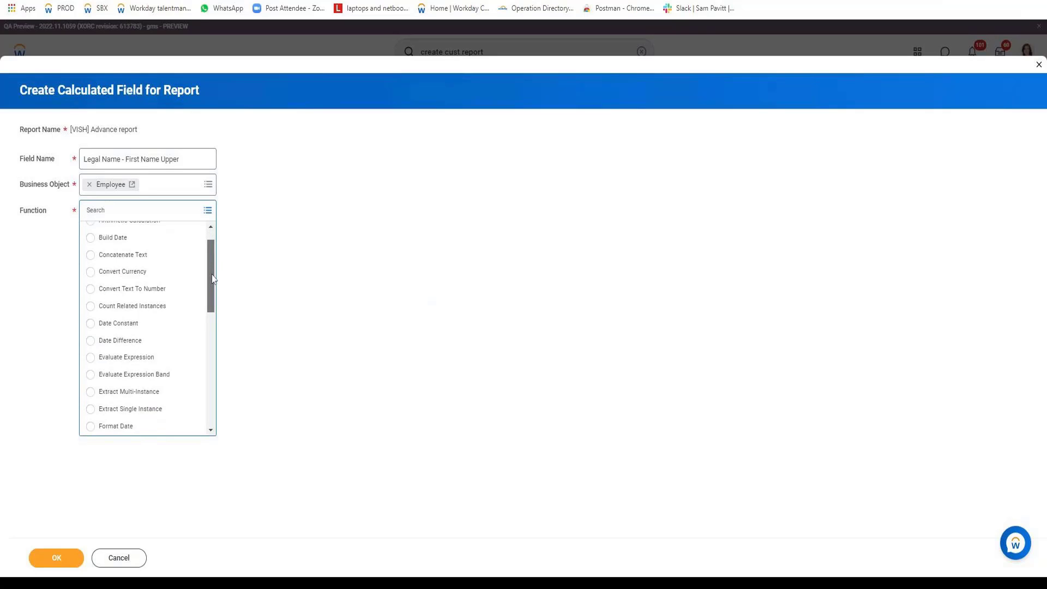
{"action": "left_click_drag", "start_coordinate": [211, 300], "coordinate": [211, 305]}
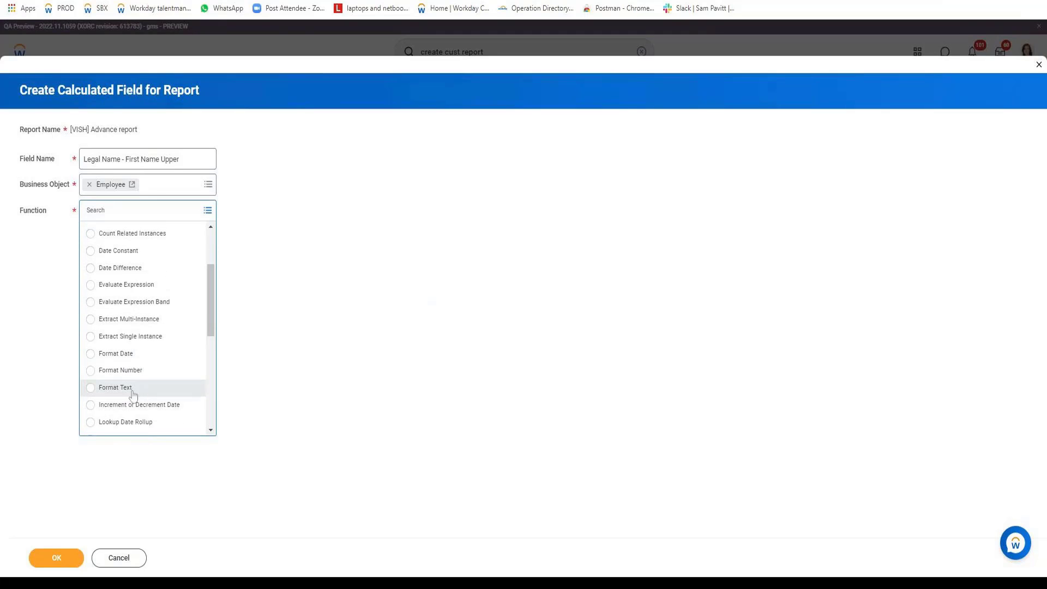
{"action": "left_click", "coordinate": [132, 391]}
{"action": "left_click", "coordinate": [56, 557]}
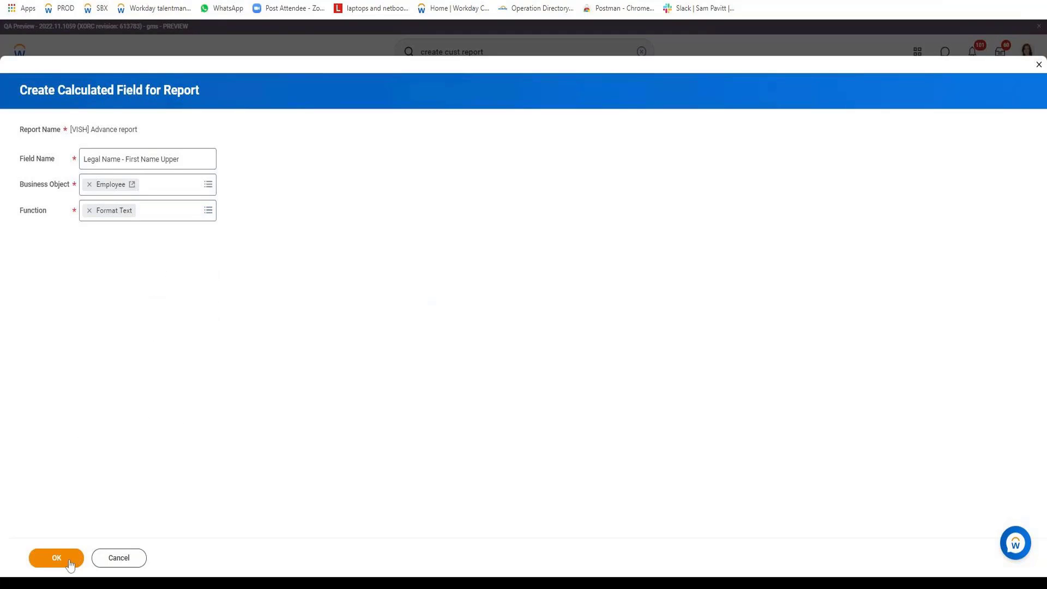
Use Legal Name - First Name as the source with Upper Case formatting, and save
{"action": "left_click", "coordinate": [131, 261]}
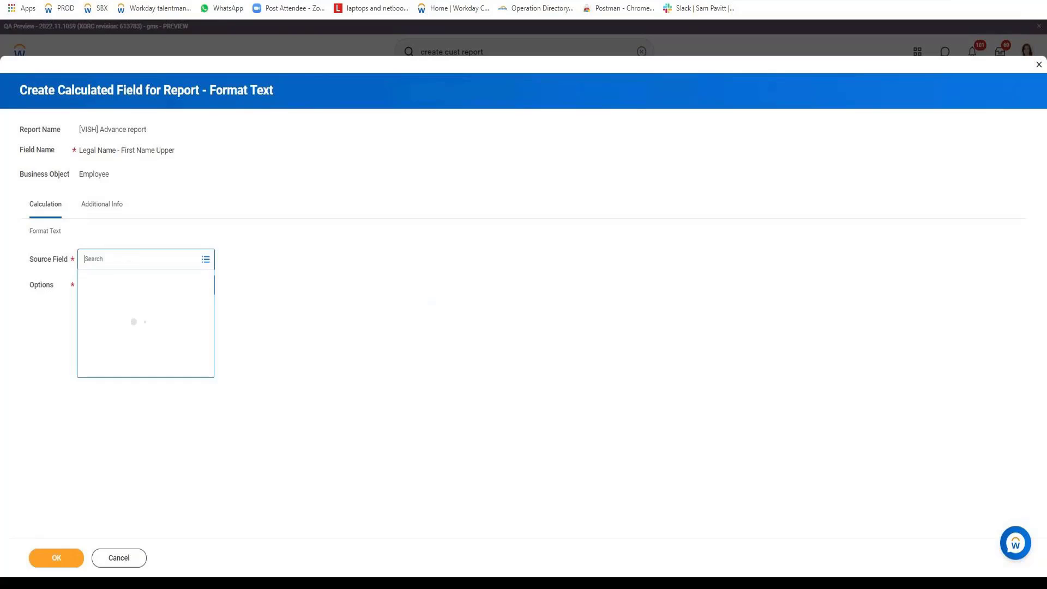
{"action": "type", "text": "Legal Name - First Name"}
{"action": "key", "text": "Return"}
{"action": "left_click", "coordinate": [134, 305]}
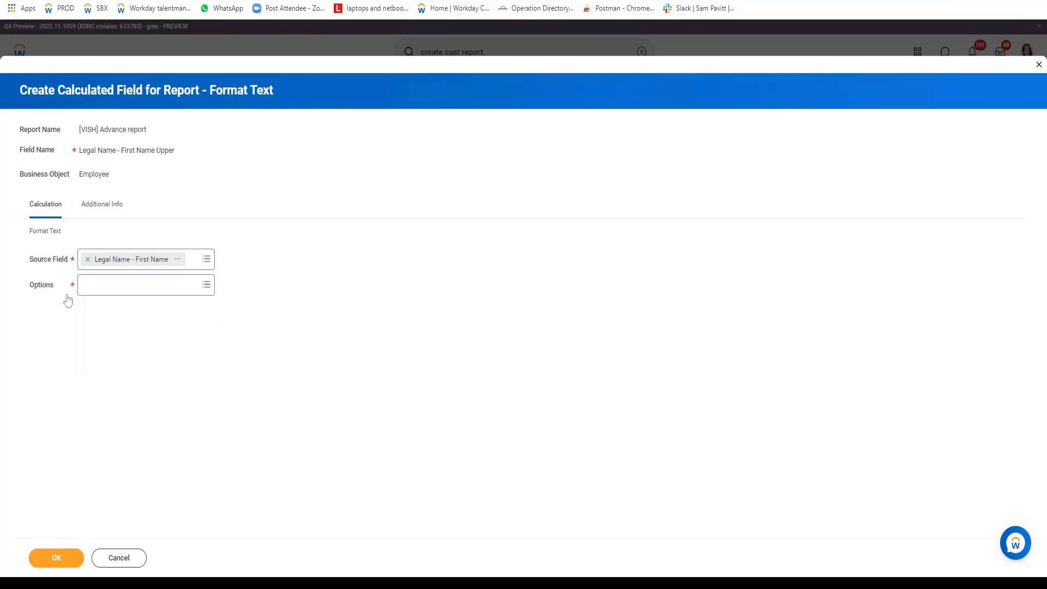
{"action": "left_click", "coordinate": [116, 289]}
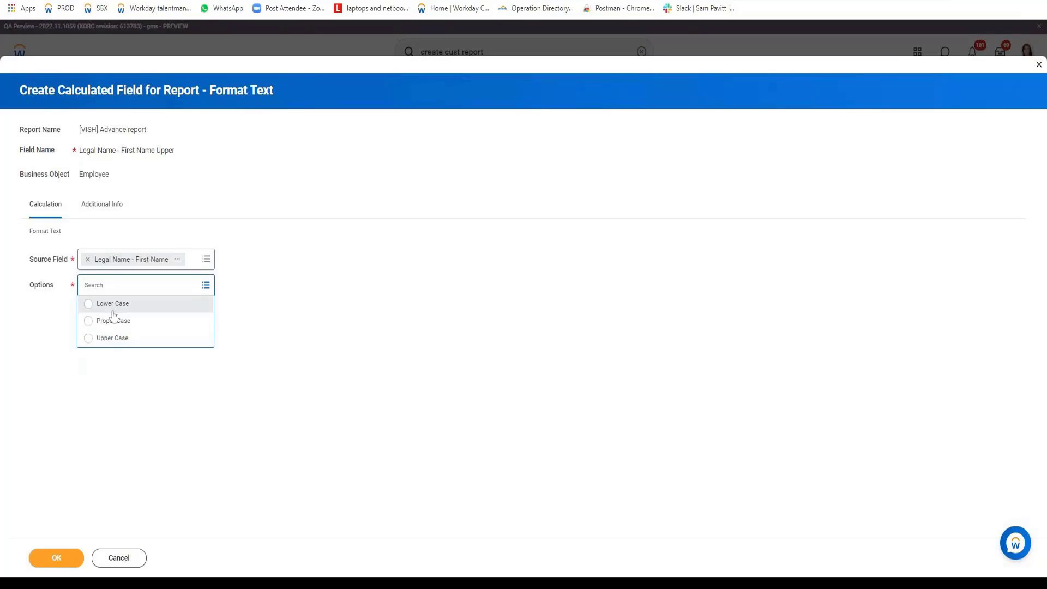
{"action": "left_click", "coordinate": [123, 342]}
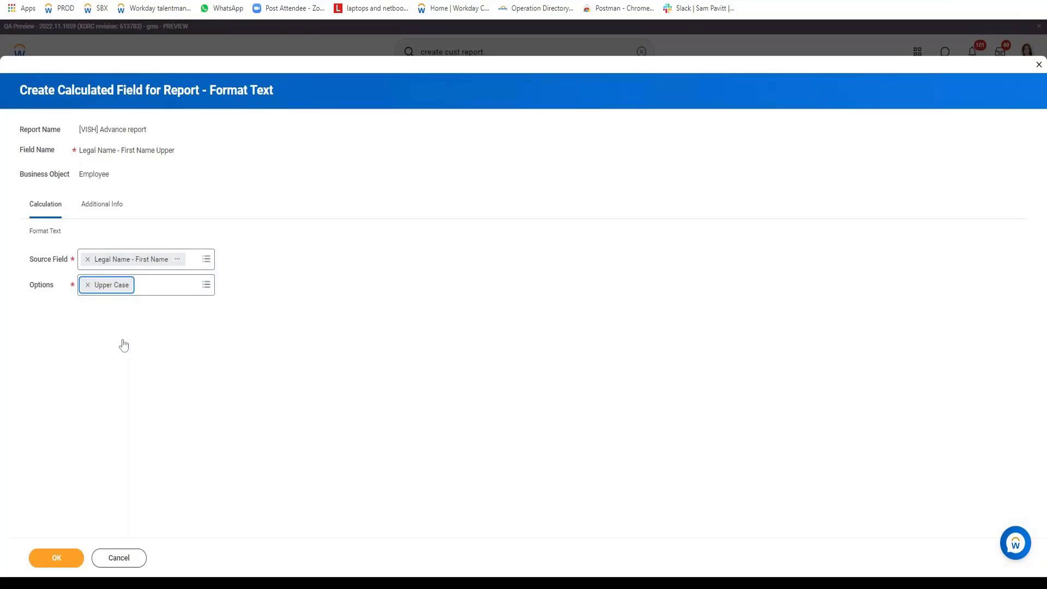
{"action": "left_click", "coordinate": [72, 559]}
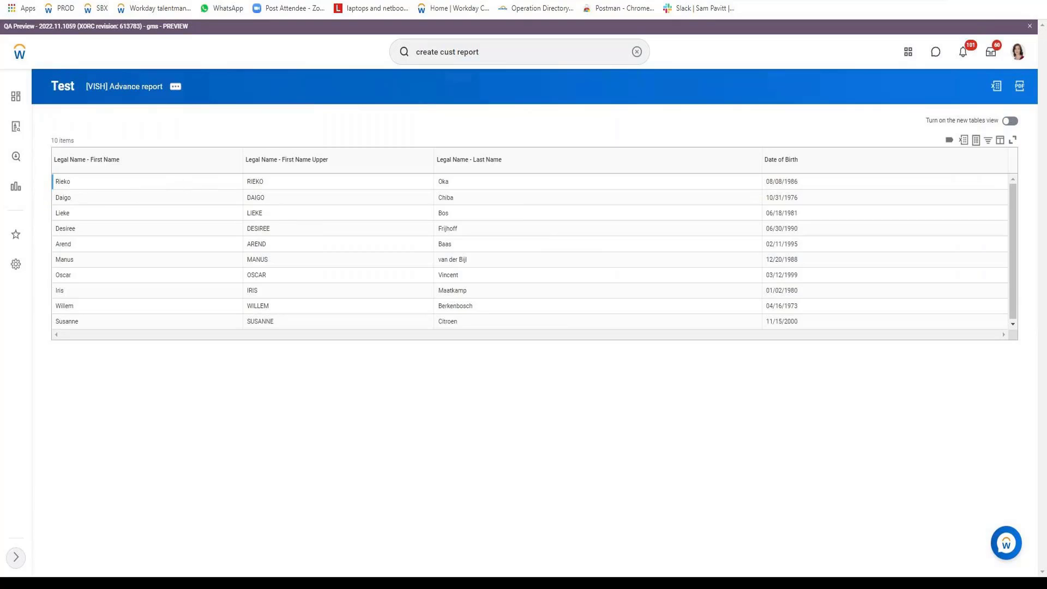
Check upper-case first names such as RIEKO in the results, then return to editing the report
{"action": "double_click", "coordinate": [254, 181]}
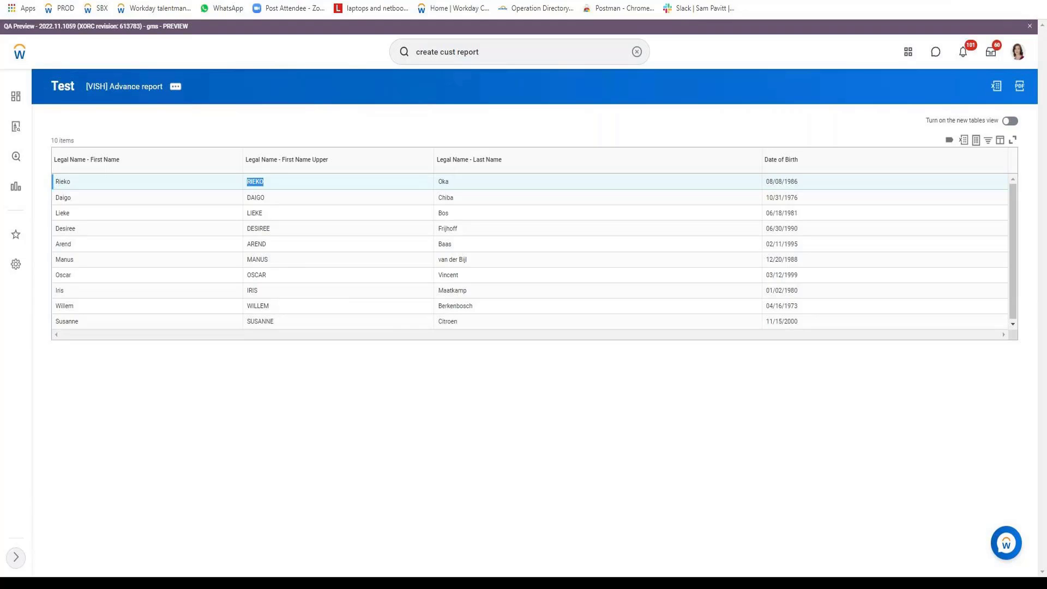
{"action": "left_click", "coordinate": [179, 88]}
Inspect the First Name Upper field's definition, confirming Format Text with Upper Case
{"action": "scroll", "coordinate": [198, 400], "scroll_direction": "down", "scroll_amount": 2}
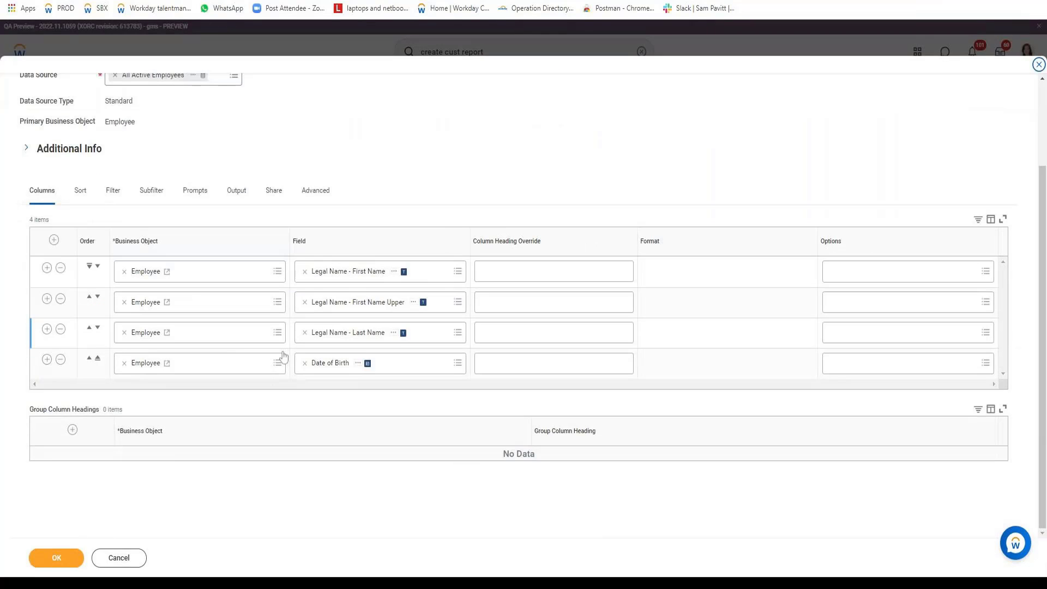
{"action": "left_click", "coordinate": [415, 303]}
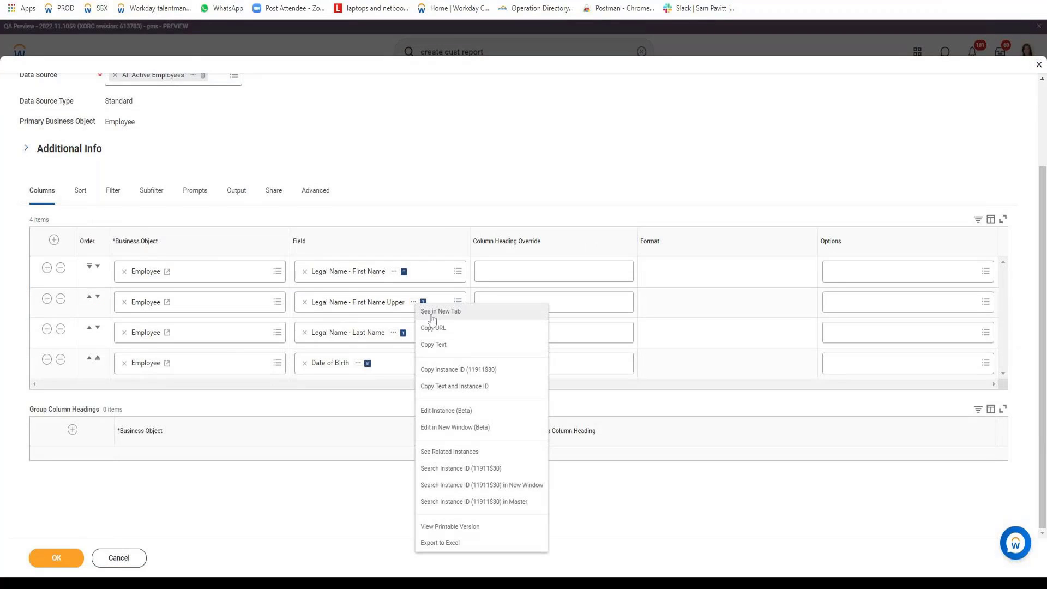
{"action": "left_click", "coordinate": [426, 315]}
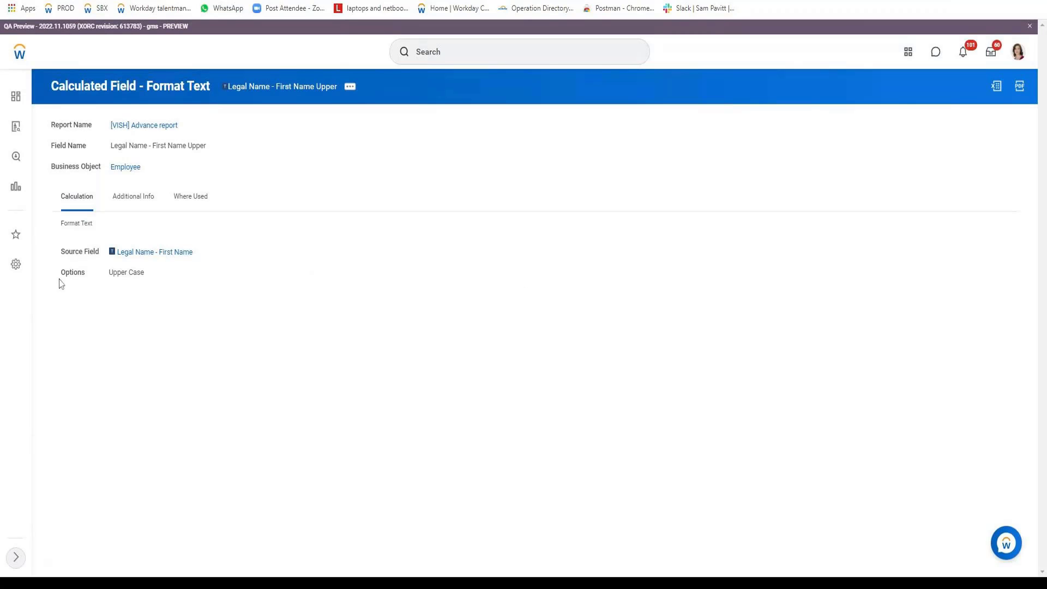
{"action": "double_click", "coordinate": [117, 272]}
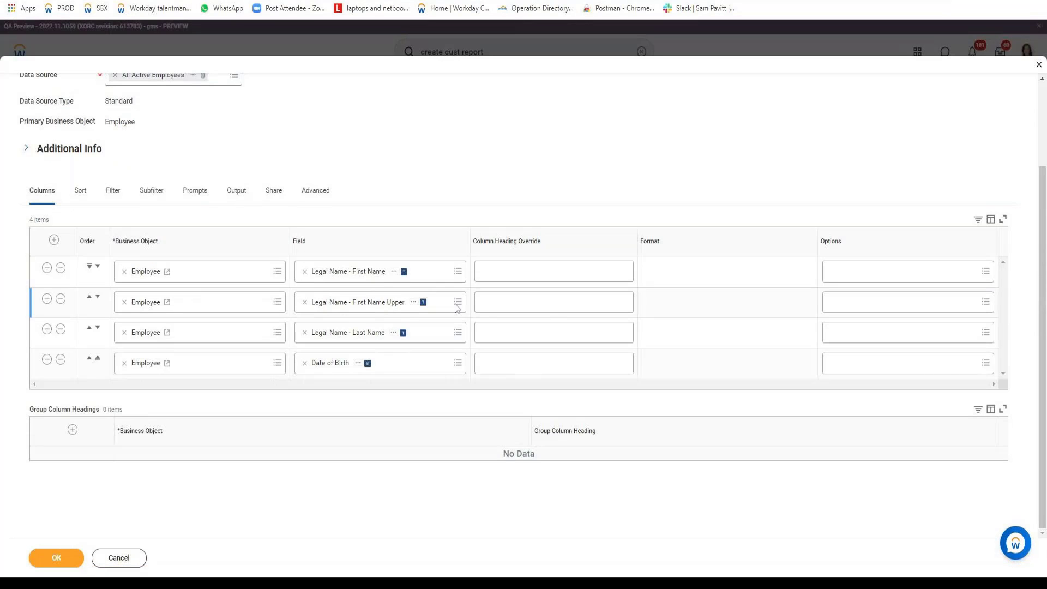
Override the first two column headings as 'Orignal Case' and 'Upper Case'
{"action": "left_click", "coordinate": [552, 272]}
{"action": "type", "text": "Crignal LN"}
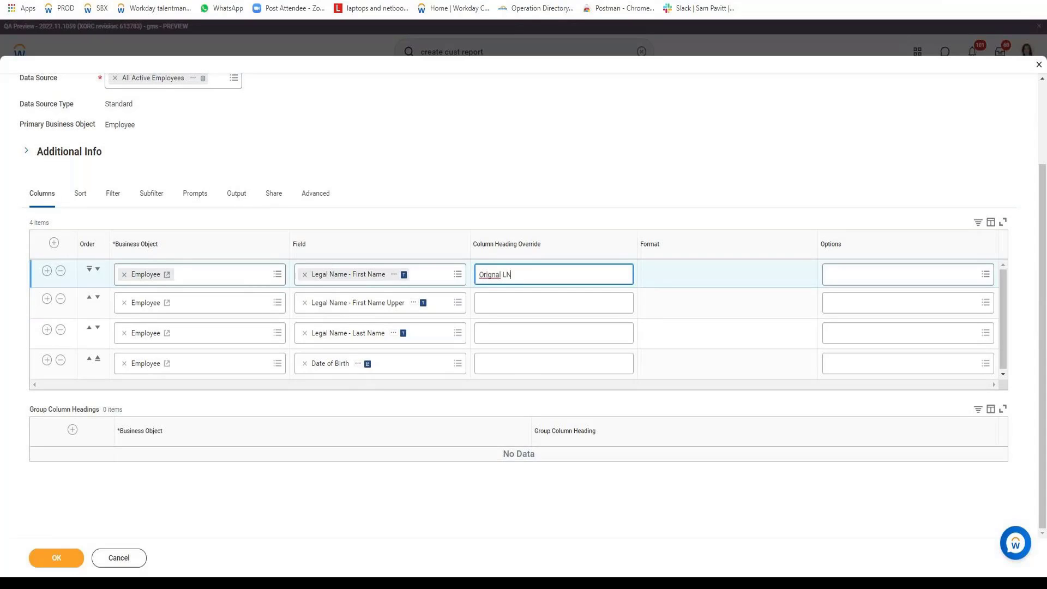
{"action": "key", "text": "BackSpace"}
{"action": "key", "text": "BackSpace"}
{"action": "type", "text": "Case"}
{"action": "key", "text": "Tab"}
{"action": "left_click", "coordinate": [554, 303]}
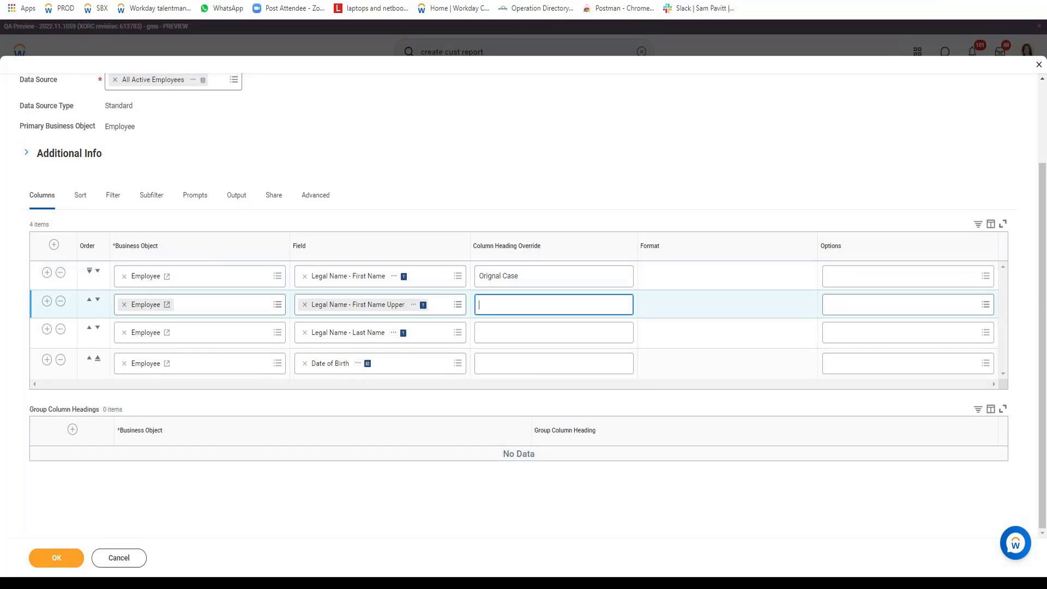
{"action": "type", "text": "Upper Case"}
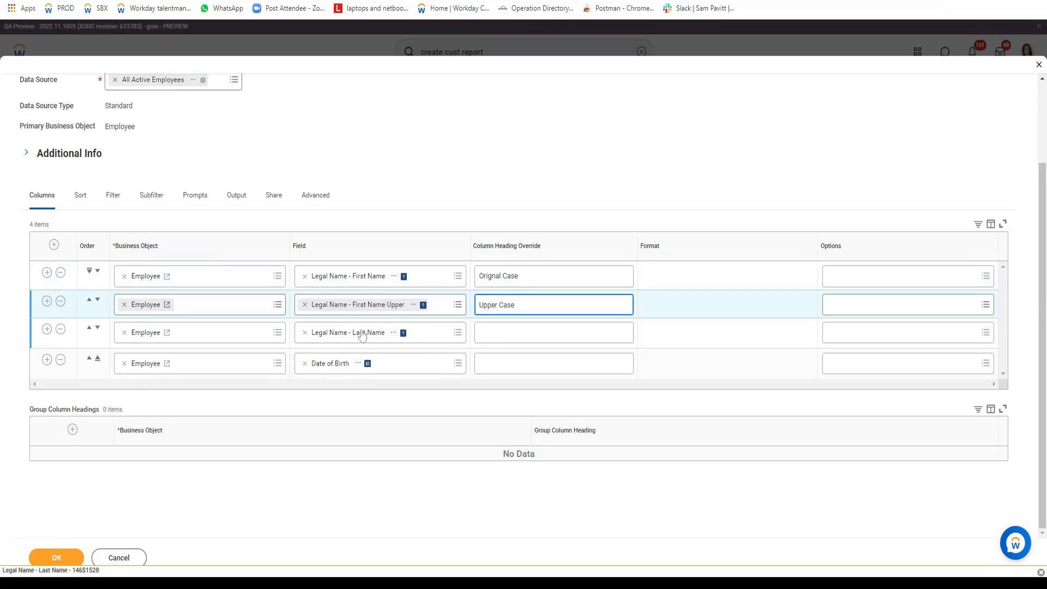
Insert a new column after Last Name and start a calculated field for it
{"action": "left_click", "coordinate": [47, 334]}
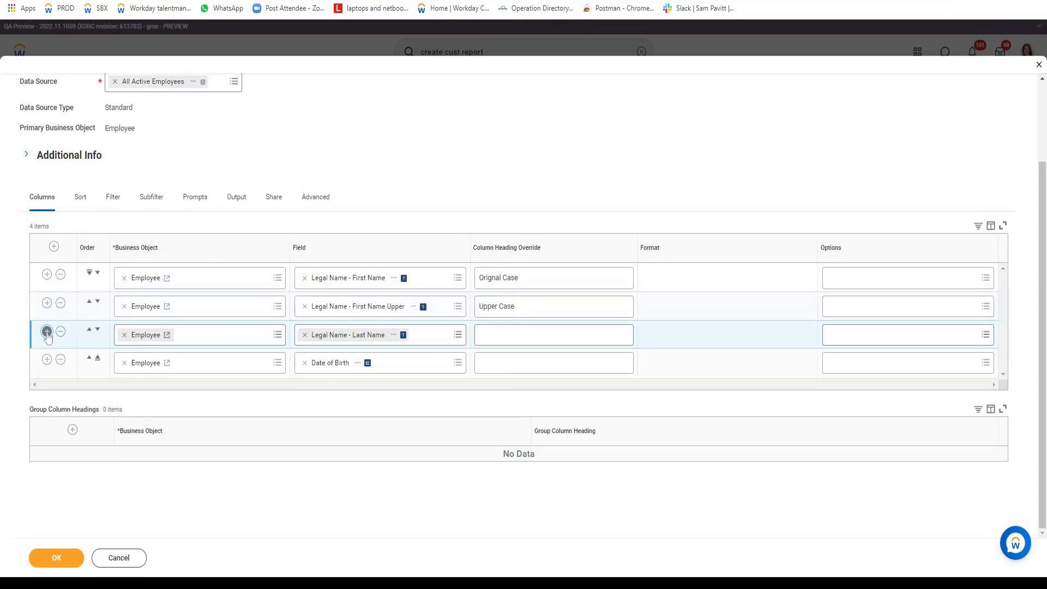
{"action": "left_click", "coordinate": [327, 365]}
{"action": "left_click", "coordinate": [332, 351]}
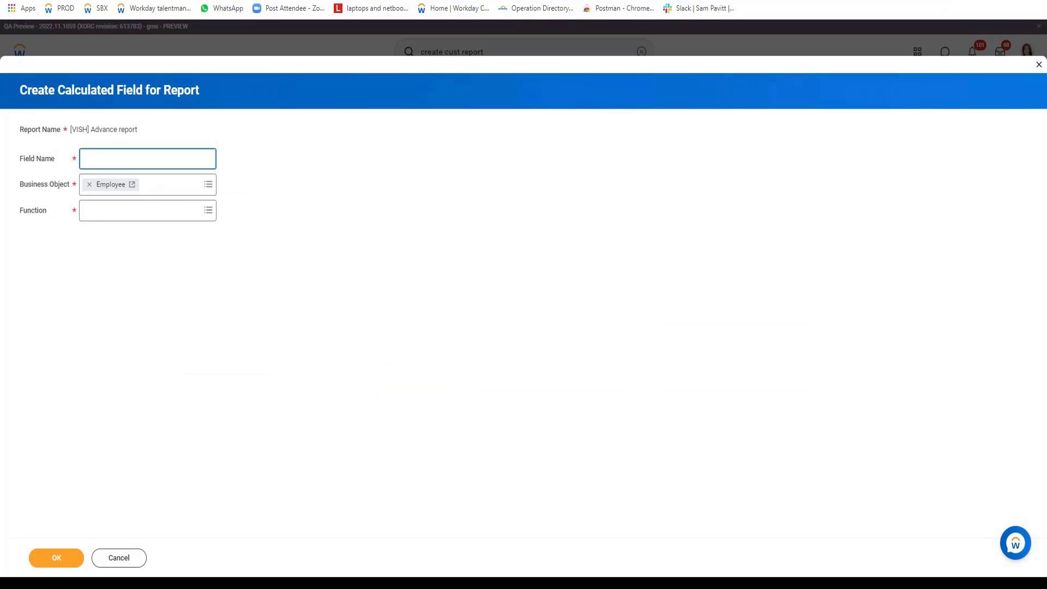
Name the calculated field 'NAme + DOB' and choose the Concatenate Text function
{"action": "type", "text": "NAme + DOB"}
{"action": "left_click", "coordinate": [166, 206]}
{"action": "type", "text": "c"}
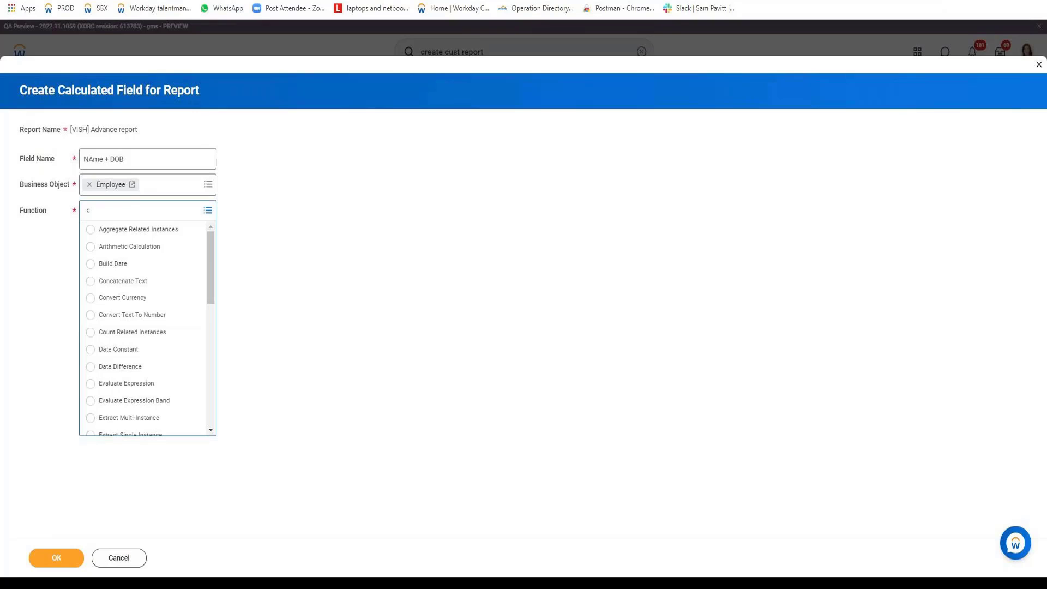
{"action": "left_click", "coordinate": [131, 284]}
{"action": "left_click", "coordinate": [54, 557]}
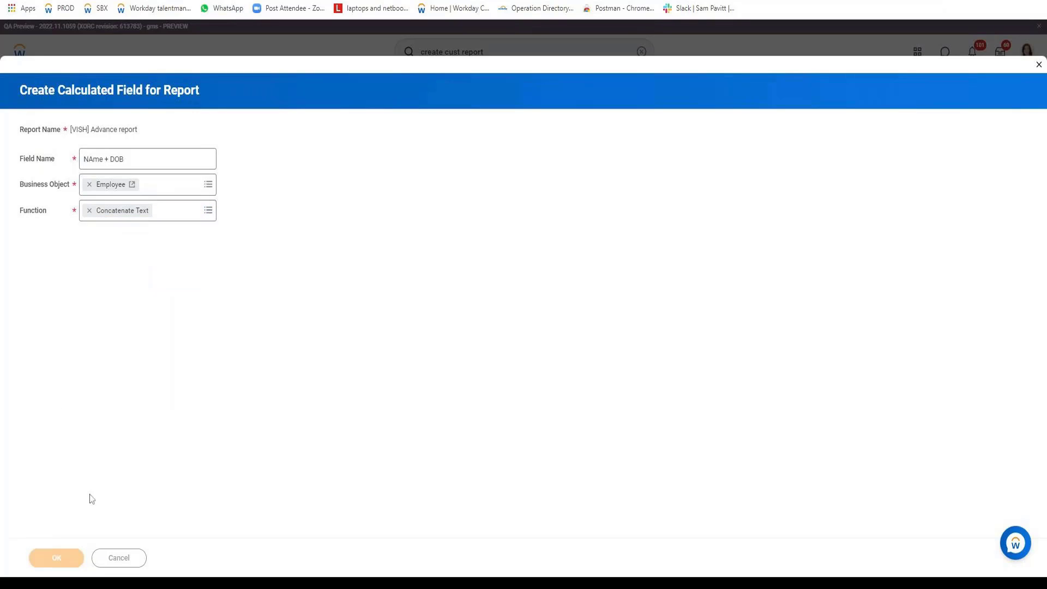
Set Legal Name - First Name as the first piece to join
{"action": "left_click", "coordinate": [335, 311]}
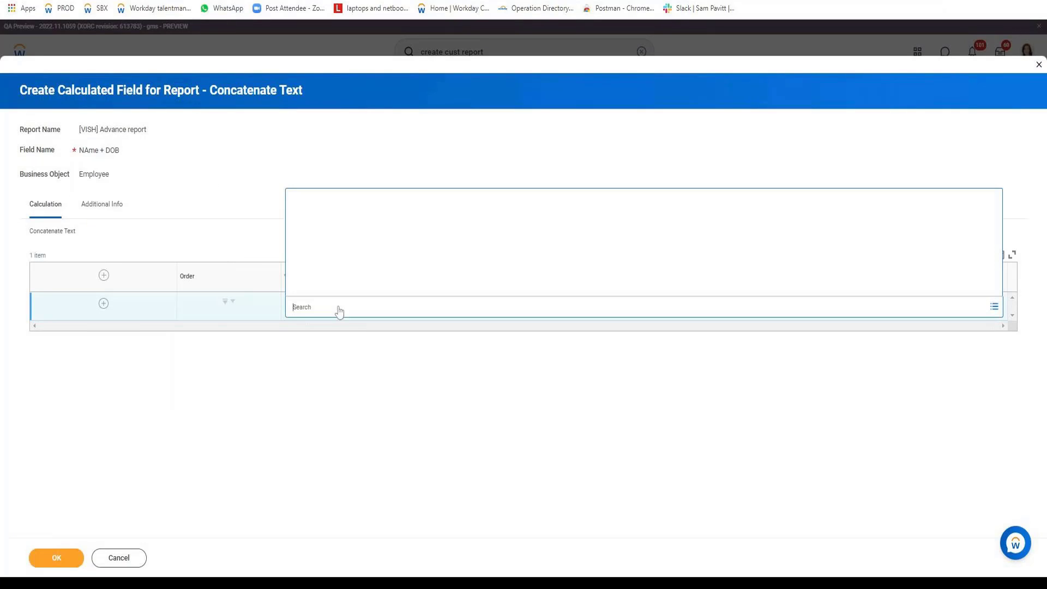
{"action": "type", "text": "l"}
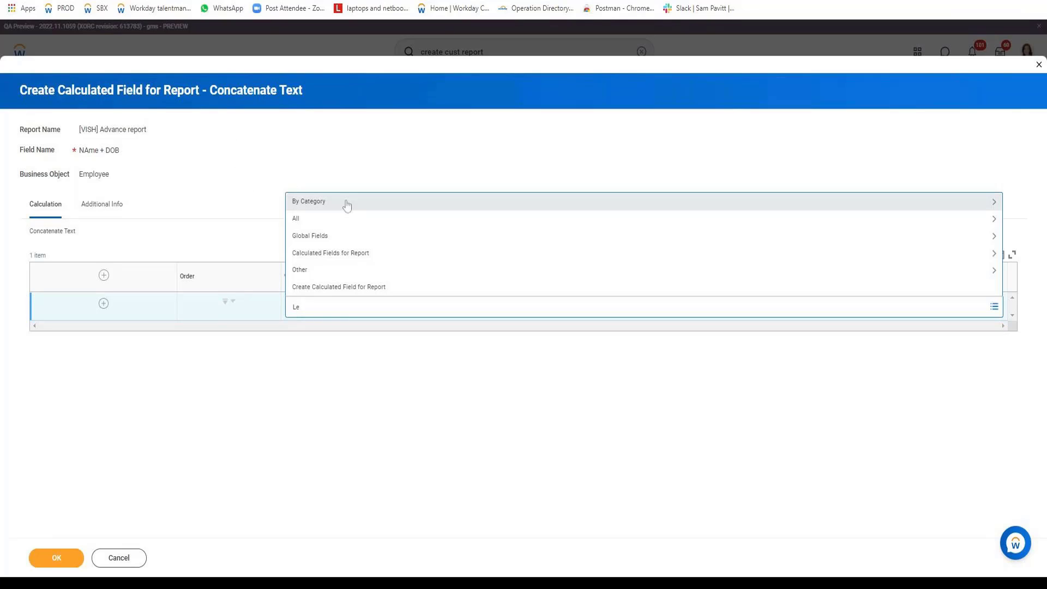
{"action": "key", "text": "BackSpace"}
{"action": "key", "text": "BackSpace"}
{"action": "type", "text": "elag"}
{"action": "key", "text": "BackSpace"}
{"action": "key", "text": "BackSpace"}
{"action": "key", "text": "BackSpace"}
{"action": "key", "text": "BackSpace"}
{"action": "type", "text": "Legal Name - First Name"}
{"action": "key", "text": "Return"}
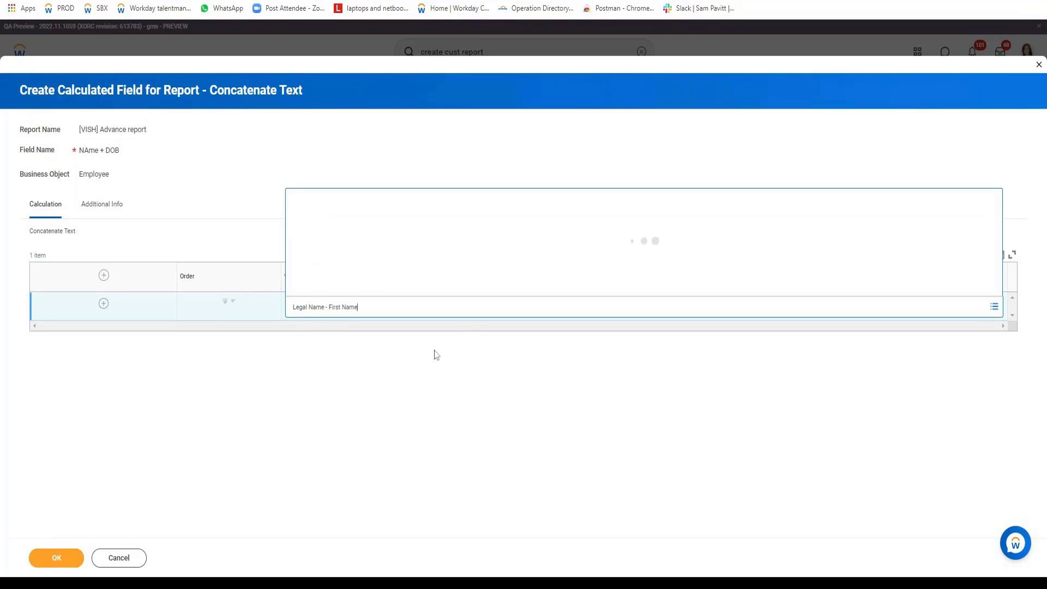
{"action": "left_click", "coordinate": [355, 218]}
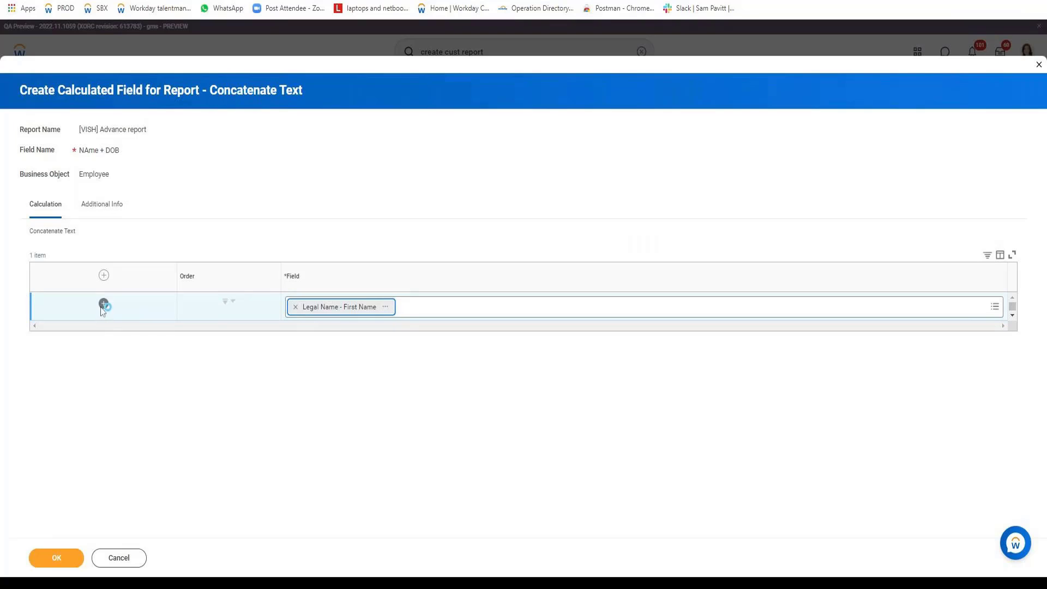
Add Date of Birth - Year as the second piece and save the field
{"action": "left_click", "coordinate": [102, 304]}
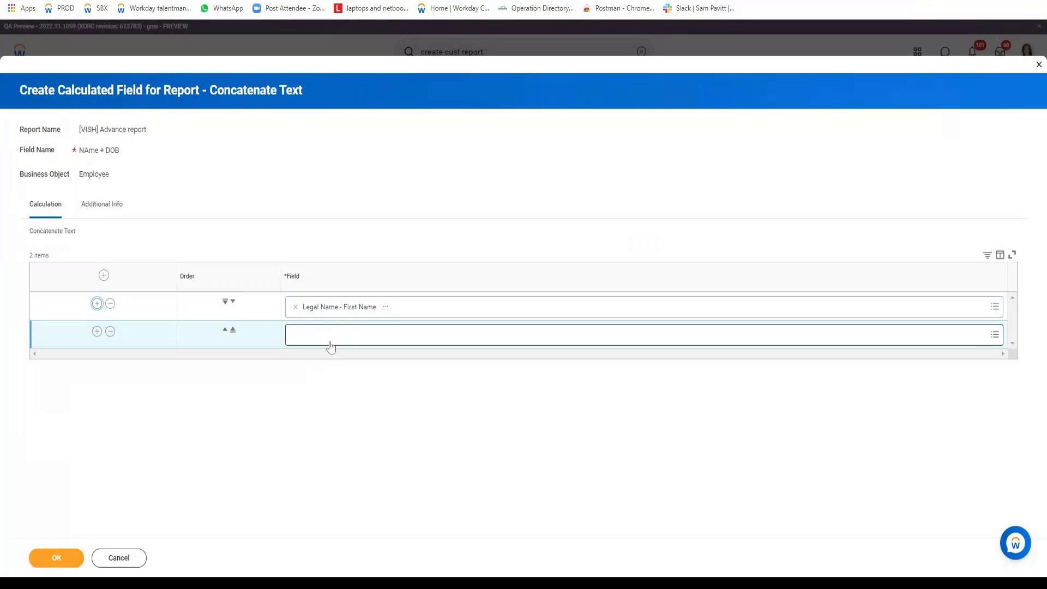
{"action": "left_click", "coordinate": [329, 336]}
{"action": "type", "text": "Date Of"}
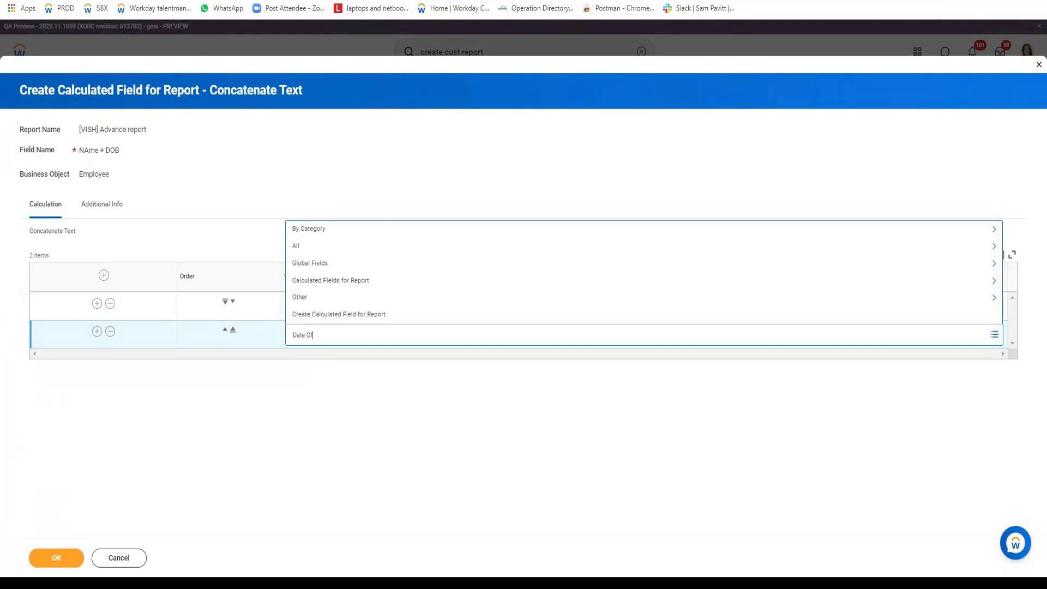
{"action": "key", "text": "Return"}
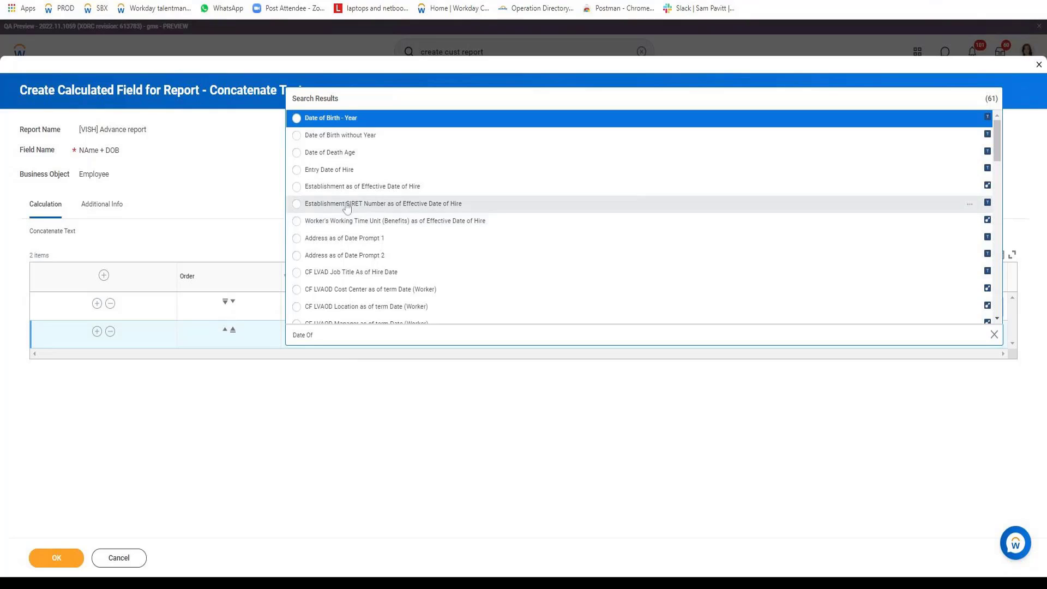
{"action": "left_click", "coordinate": [310, 123]}
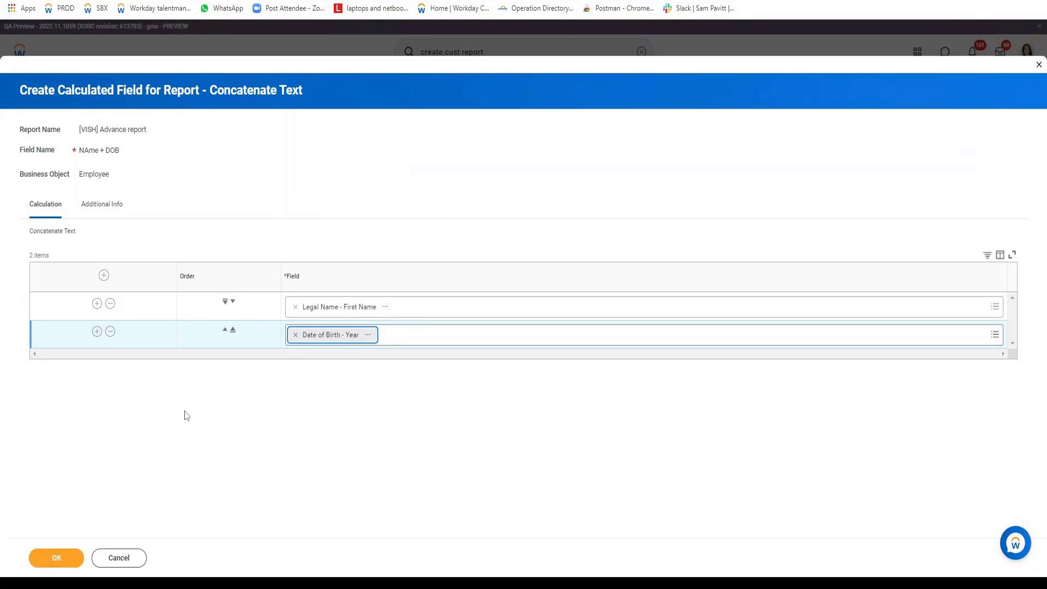
{"action": "left_click", "coordinate": [81, 562]}
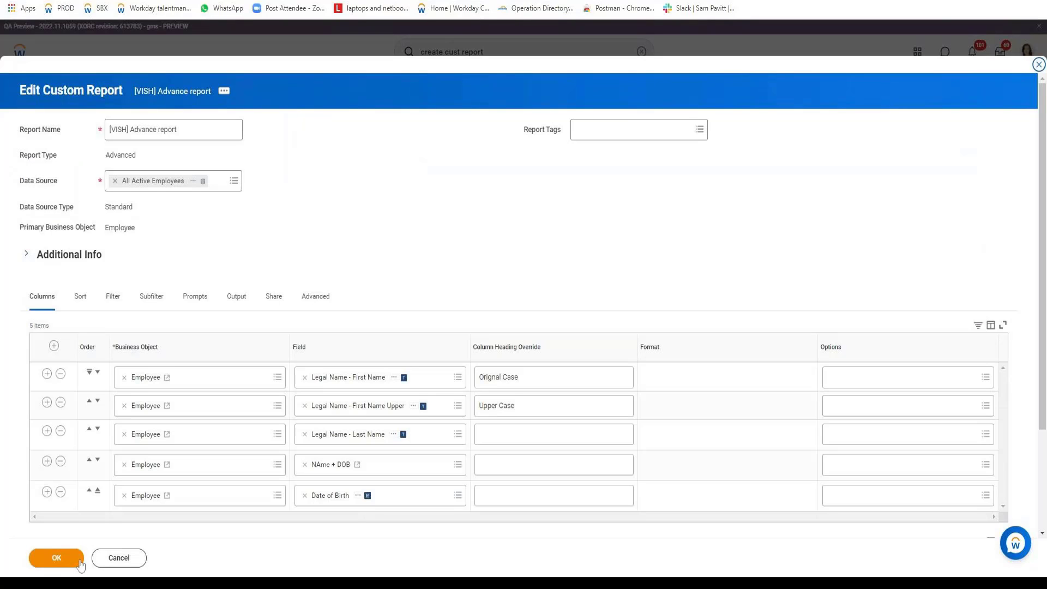
Save the report, test-run it, and check NAme + DOB values like Rieko1986
{"action": "left_click", "coordinate": [81, 561]}
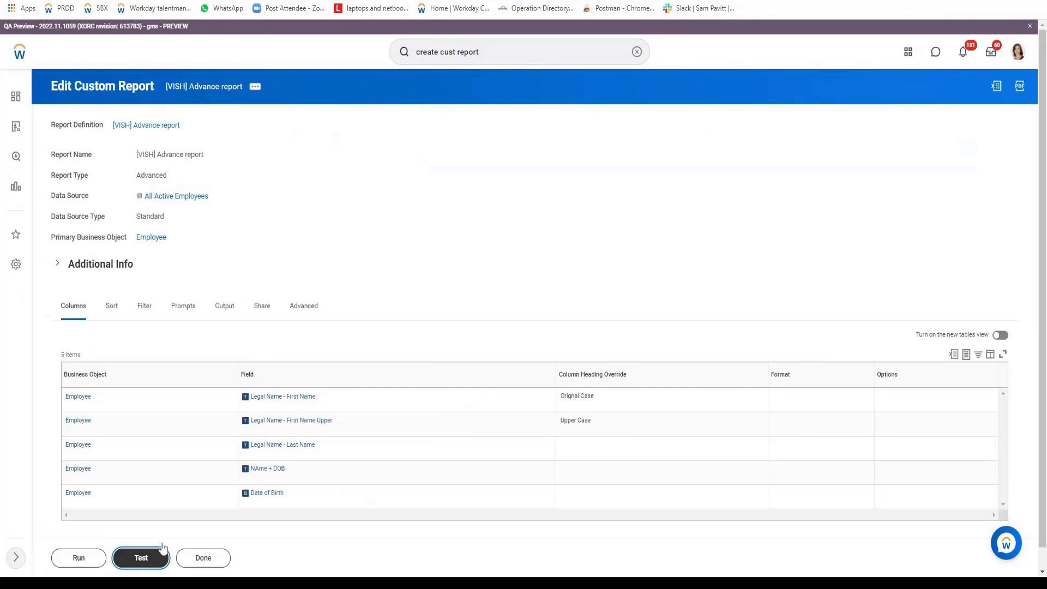
{"action": "left_click", "coordinate": [142, 557]}
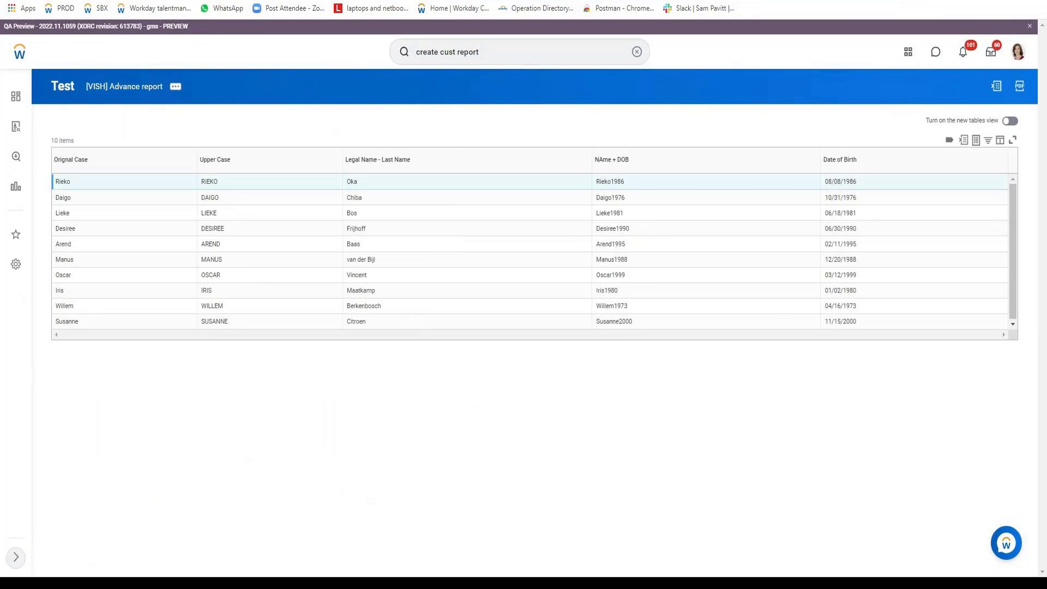
{"action": "double_click", "coordinate": [609, 181]}
{"action": "left_click", "coordinate": [621, 187]}
{"action": "left_click_drag", "start_coordinate": [614, 182], "coordinate": [625, 186]}
From the report definition, open the NAme + DOB calculated field for editing
{"action": "left_click", "coordinate": [175, 87]}
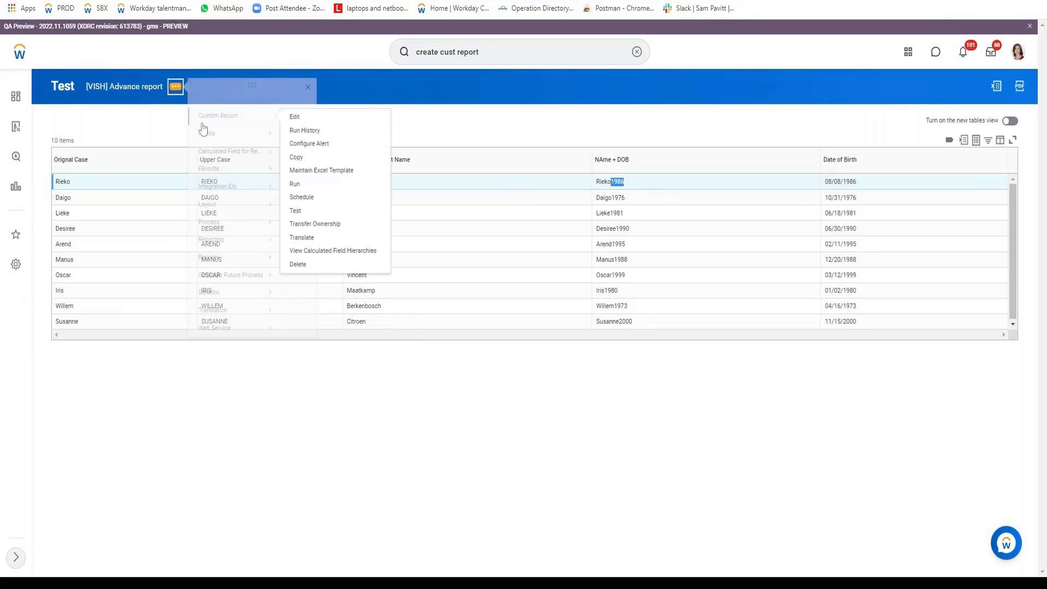
{"action": "left_click", "coordinate": [295, 117]}
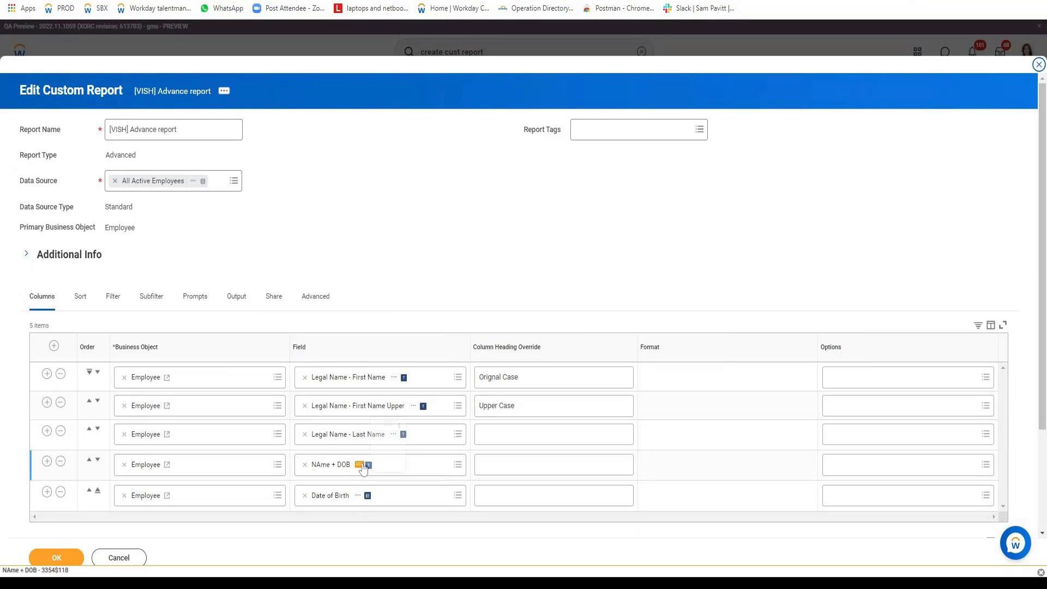
{"action": "left_click", "coordinate": [361, 465]}
{"action": "left_click", "coordinate": [417, 333]}
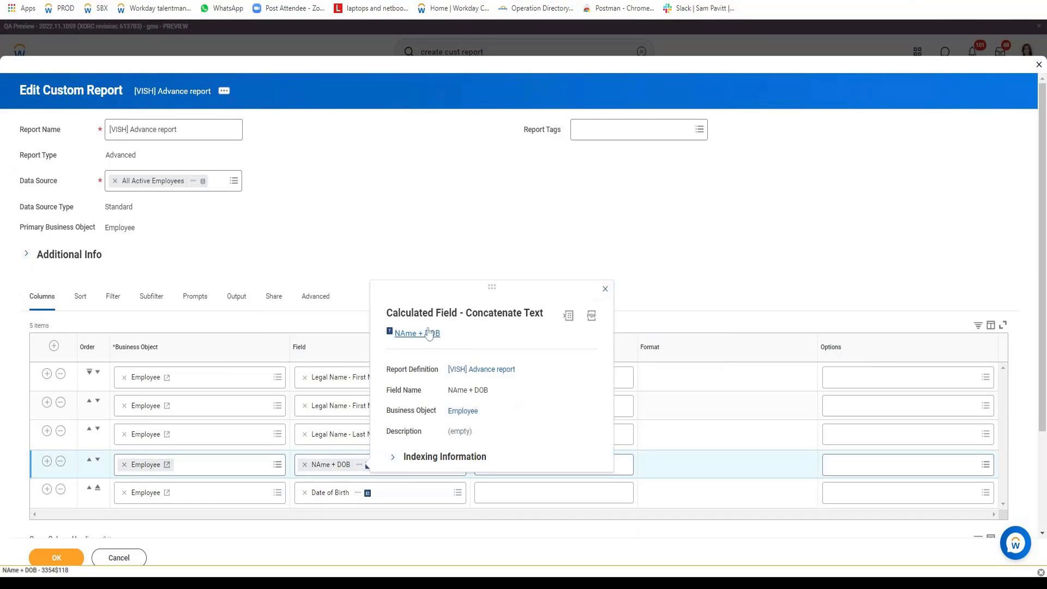
{"action": "left_click", "coordinate": [316, 87]}
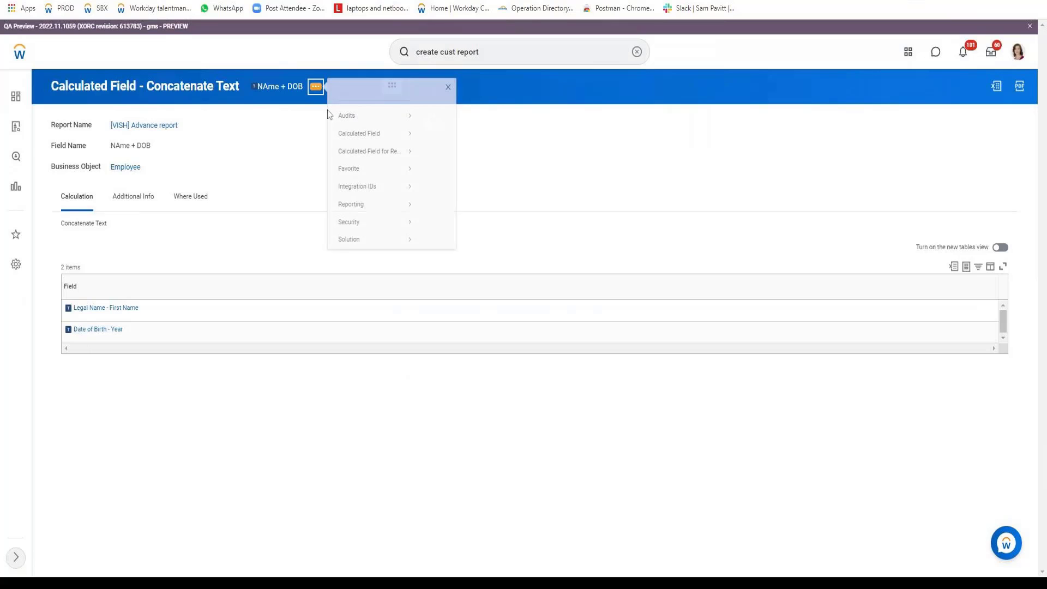
{"action": "mouse_move", "coordinate": [392, 162]}
{"action": "left_click", "coordinate": [448, 166]}
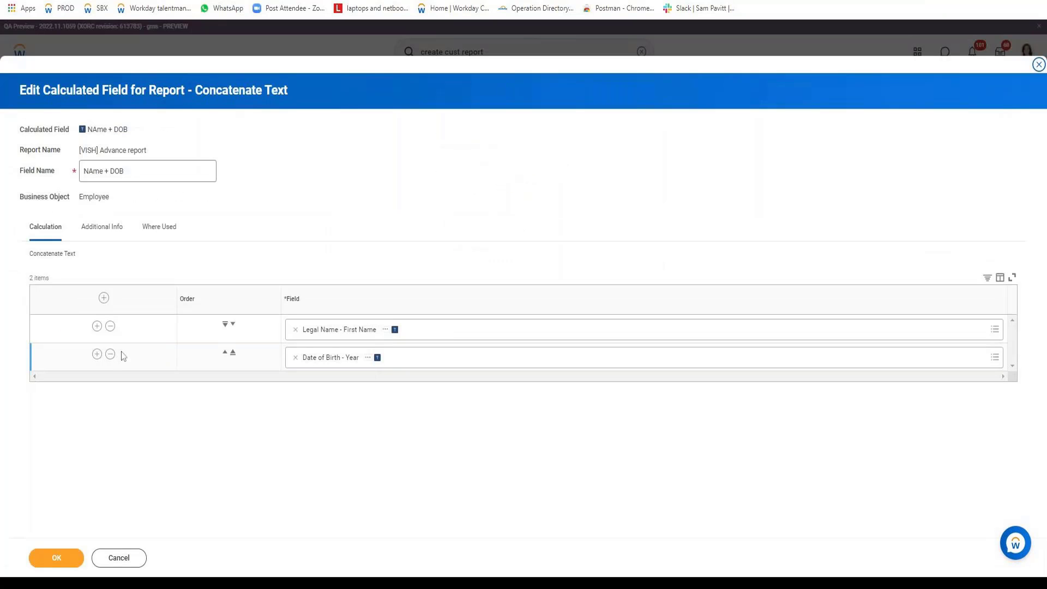
Insert a Single Space between first name and birth year, save, and return to the Advance report
{"action": "left_click", "coordinate": [96, 326]}
{"action": "left_click", "coordinate": [365, 357]}
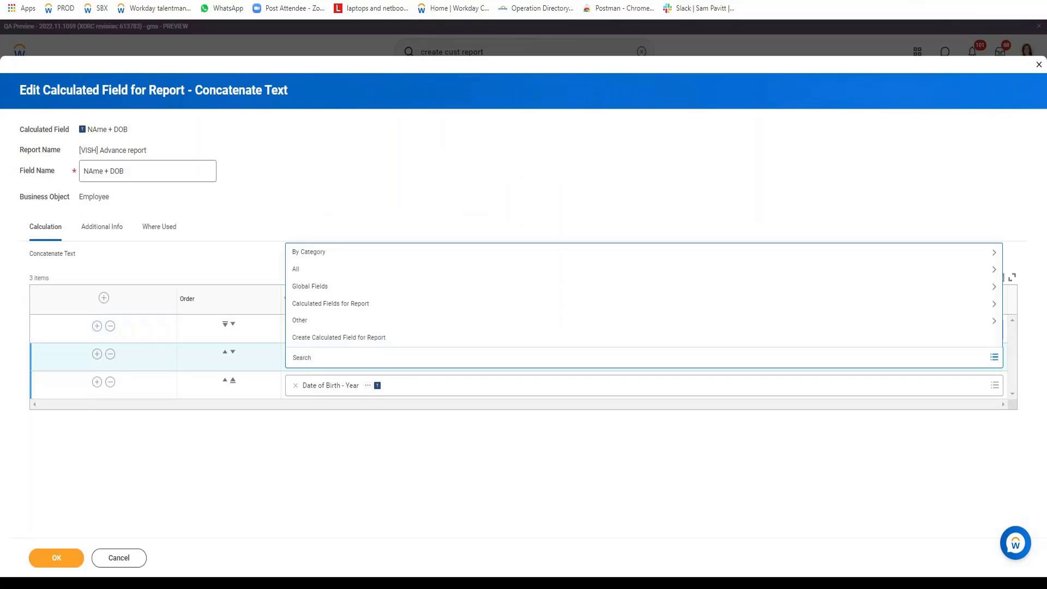
{"action": "type", "text": "space"}
{"action": "key", "text": "Return"}
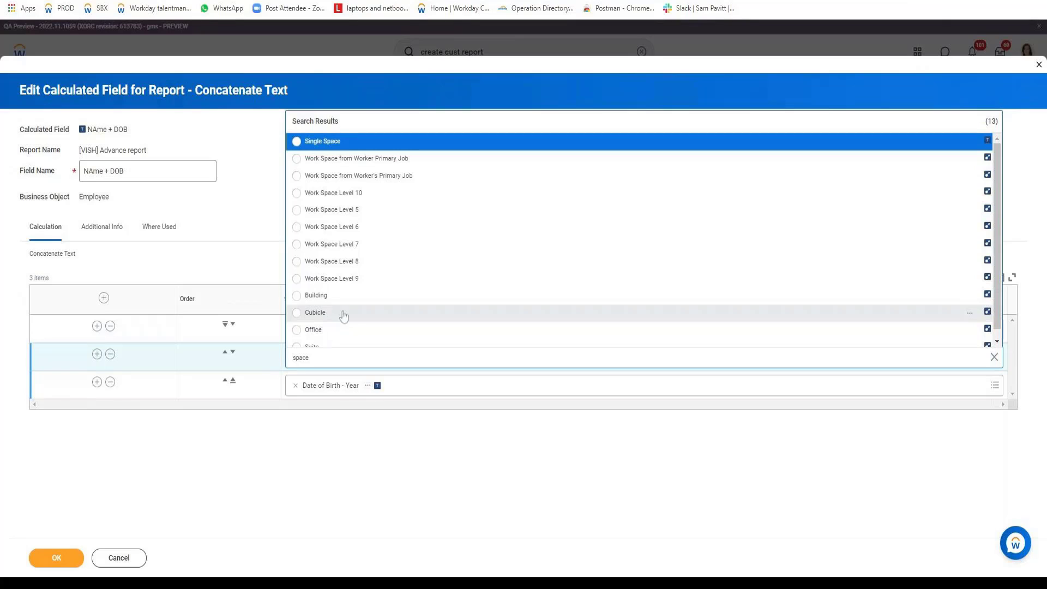
{"action": "scroll", "coordinate": [424, 283], "scroll_direction": "down", "scroll_amount": 1}
{"action": "scroll", "coordinate": [425, 279], "scroll_direction": "up", "scroll_amount": 1}
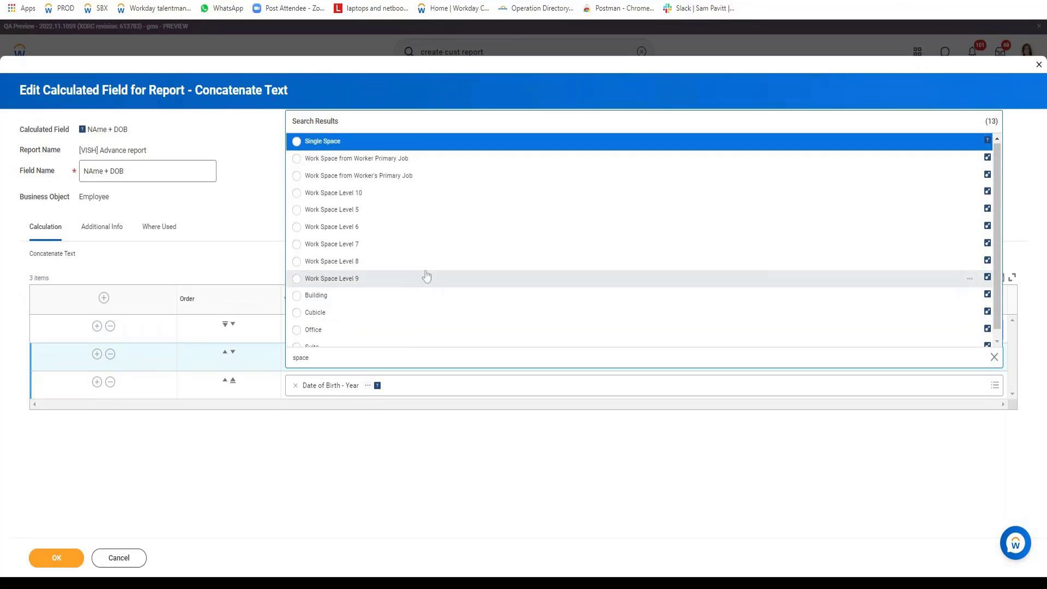
{"action": "left_click", "coordinate": [320, 143]}
{"action": "left_click", "coordinate": [56, 557]}
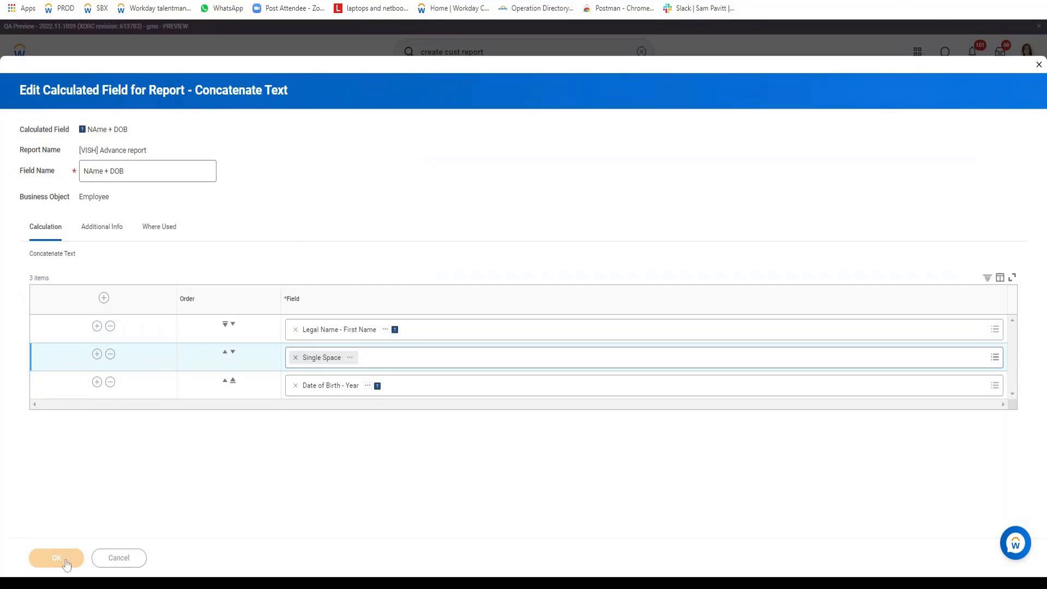
{"action": "left_click", "coordinate": [70, 559]}
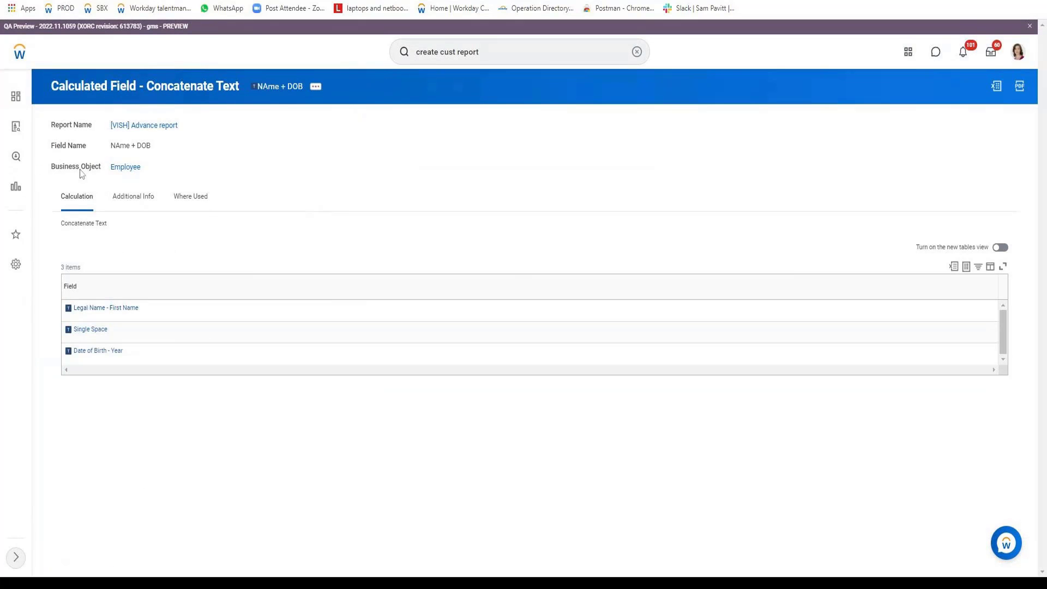
{"action": "left_click", "coordinate": [180, 200]}
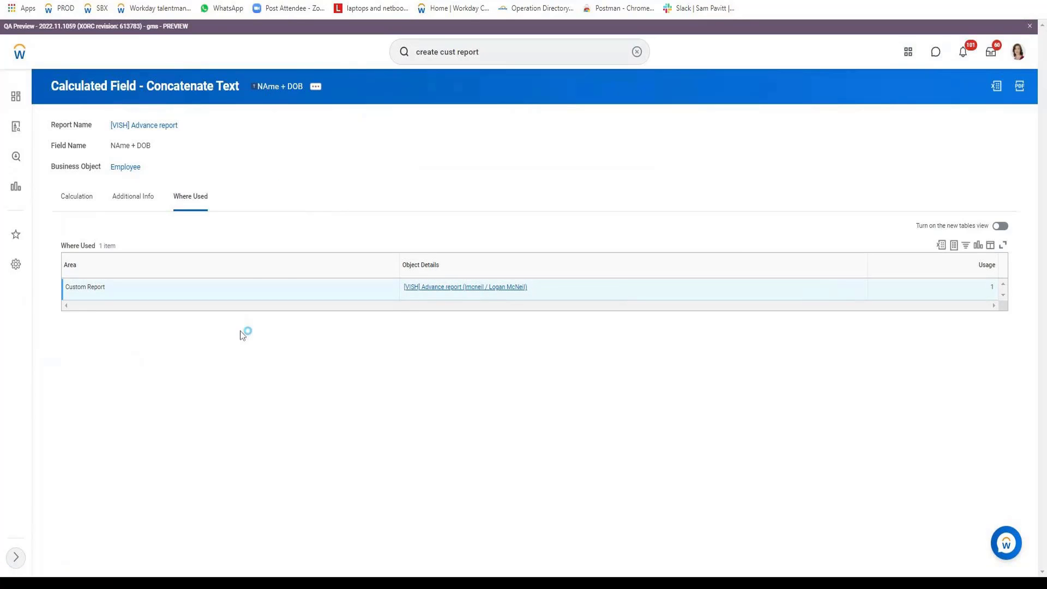
{"action": "left_click", "coordinate": [260, 86]}
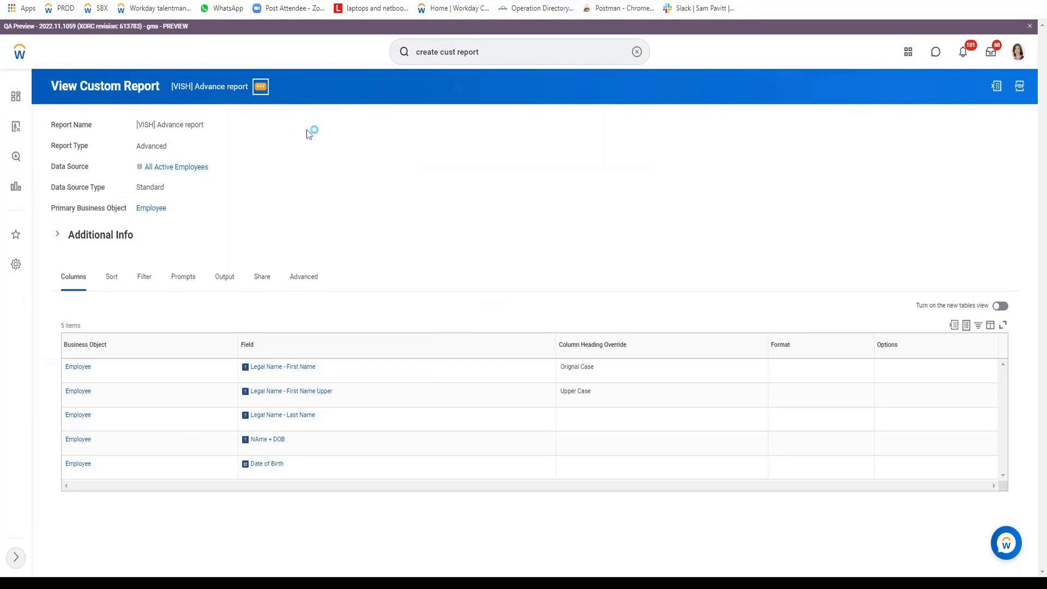
Check that NAme + DOB values read like 'Rieko 1986', then reopen the report definition for editing
{"action": "mouse_move", "coordinate": [306, 134]}
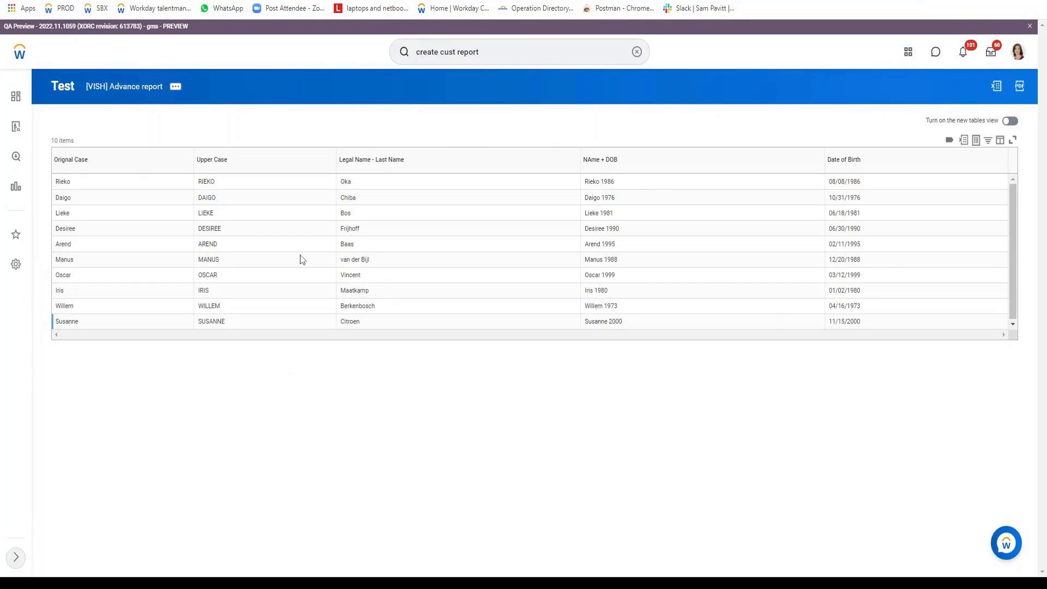
{"action": "left_click", "coordinate": [176, 94]}
{"action": "mouse_move", "coordinate": [205, 124]}
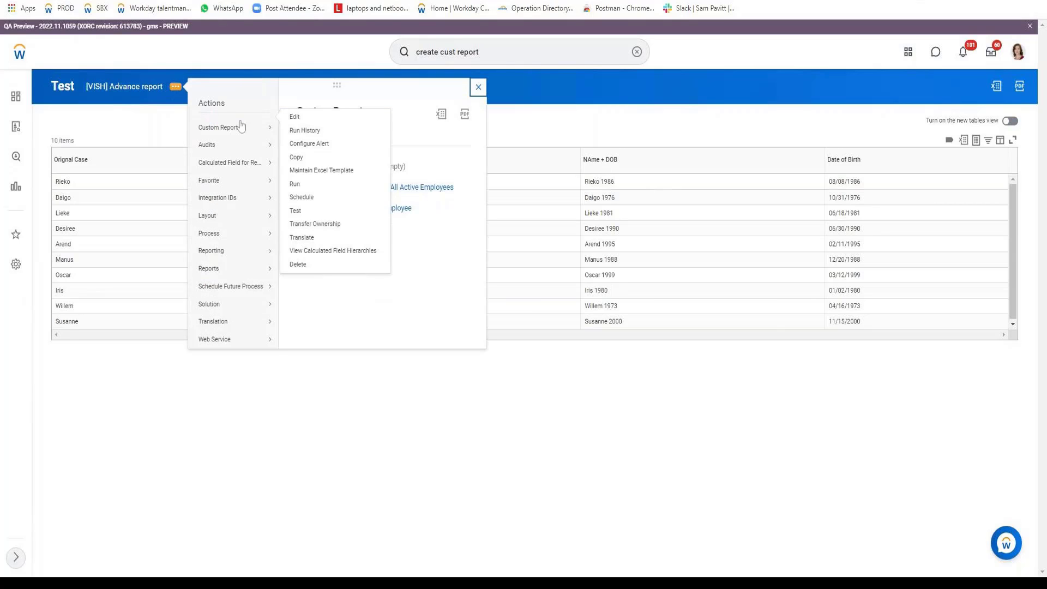
{"action": "left_click", "coordinate": [298, 129]}
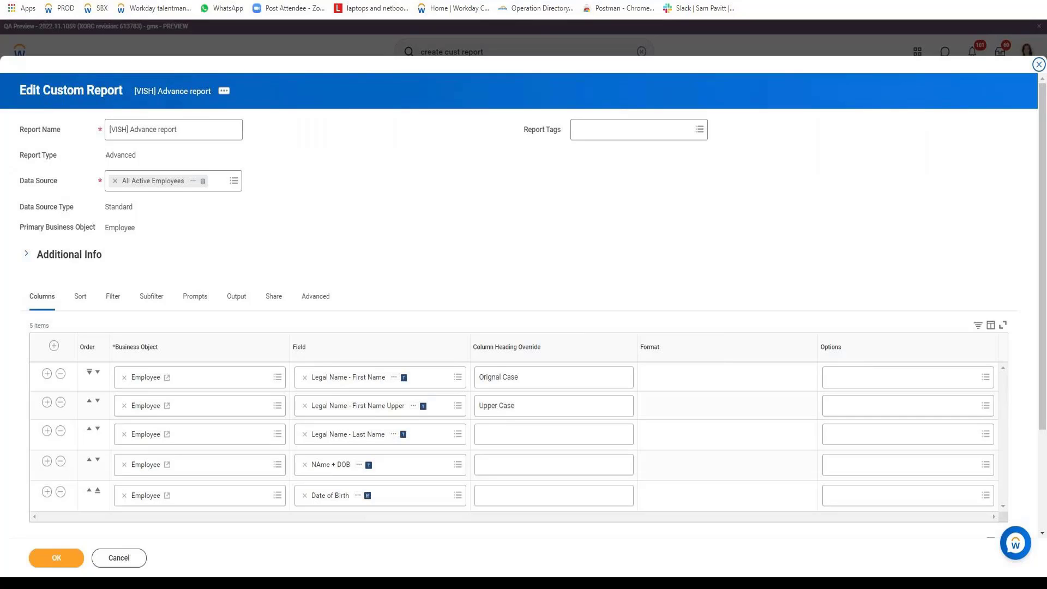
Add an Age column to the report
{"action": "scroll", "coordinate": [717, 244], "scroll_direction": "down", "scroll_amount": 3}
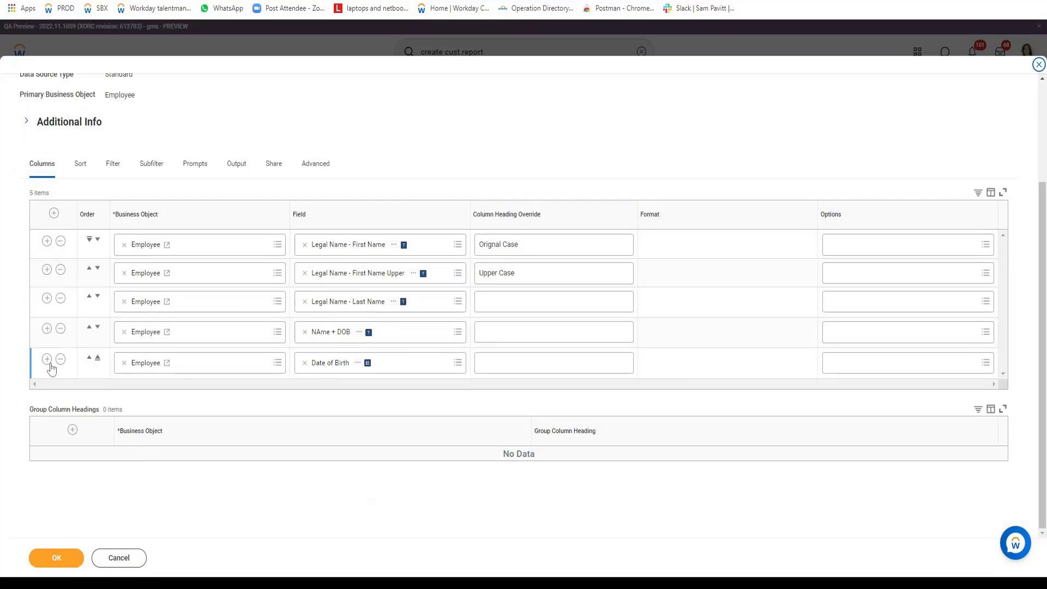
{"action": "left_click", "coordinate": [47, 358]}
{"action": "type", "text": "A"}
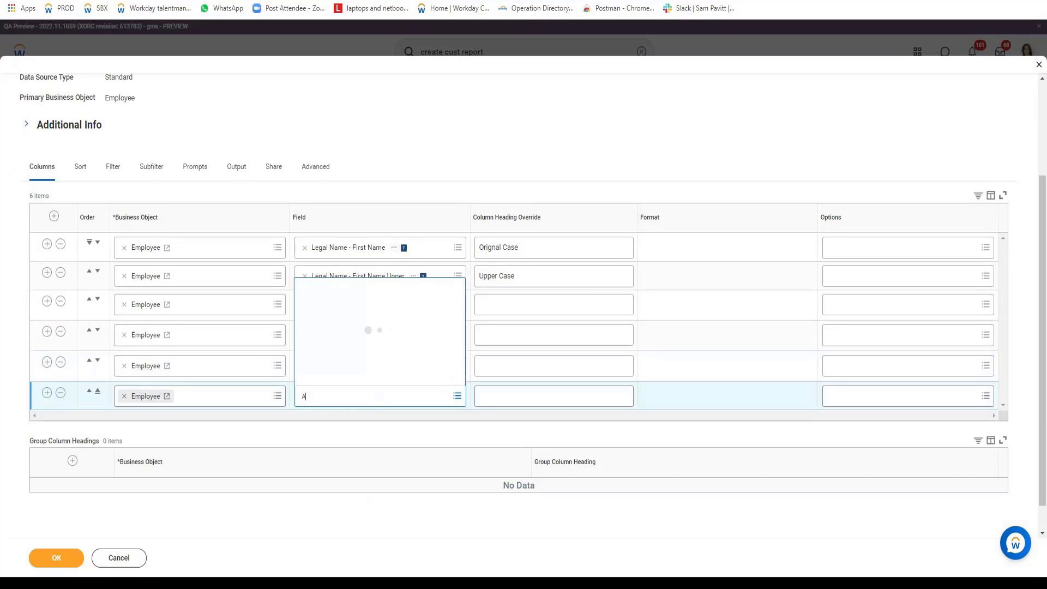
{"action": "type", "text": "ge"}
{"action": "left_click", "coordinate": [342, 185]}
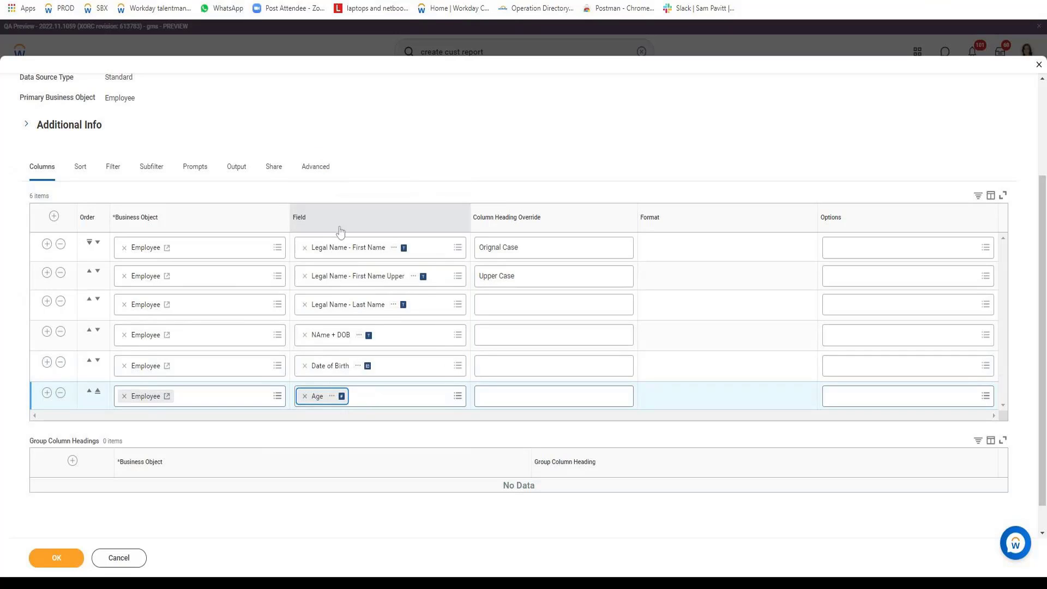
Insert a new empty column row after Date of Birth and copy the Date of Birth field name
{"action": "left_click", "coordinate": [46, 362]}
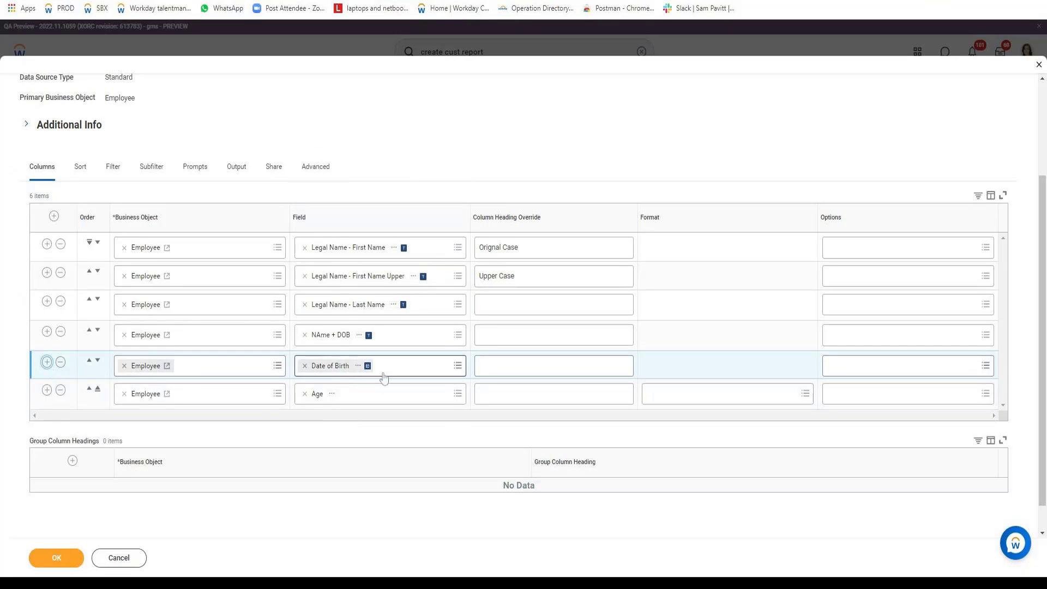
{"action": "right_click", "coordinate": [364, 366]}
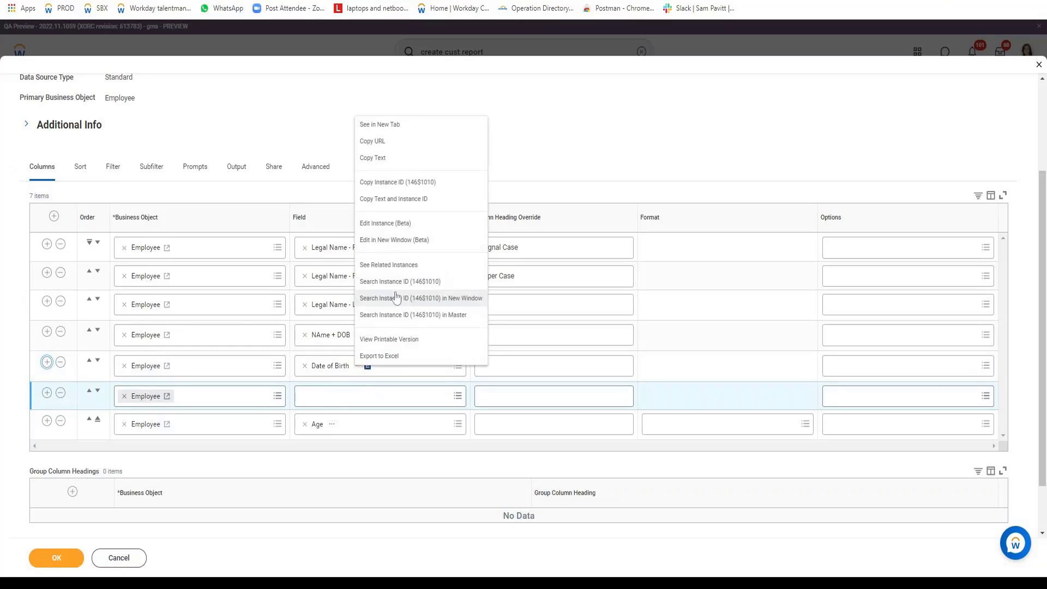
{"action": "left_click", "coordinate": [393, 163]}
{"action": "left_click", "coordinate": [376, 396]}
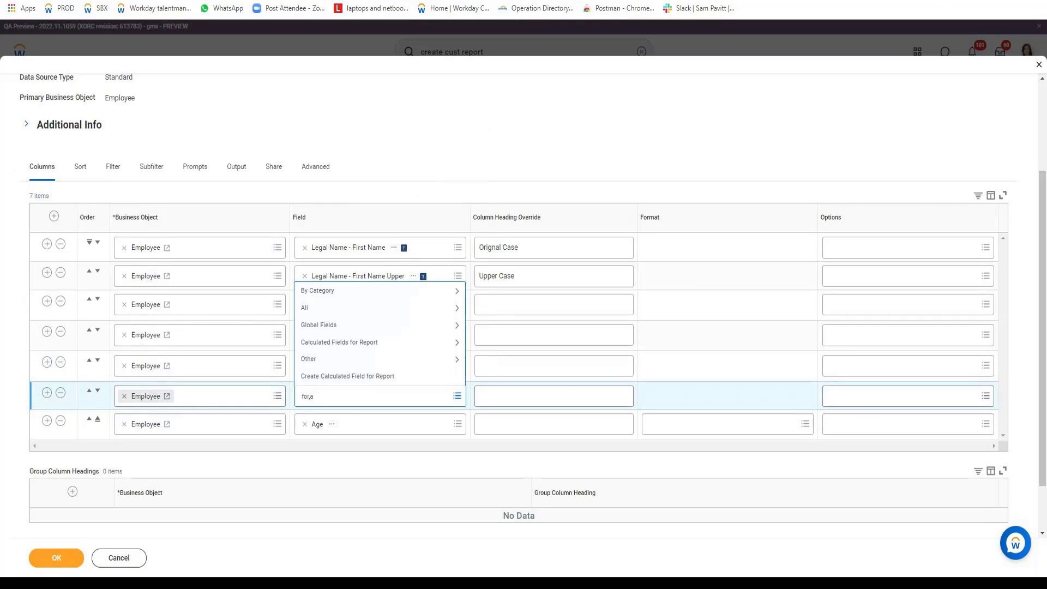
Create a calculated field named 'Date of Birth - Format' using the Format Date function
{"action": "left_click", "coordinate": [343, 379]}
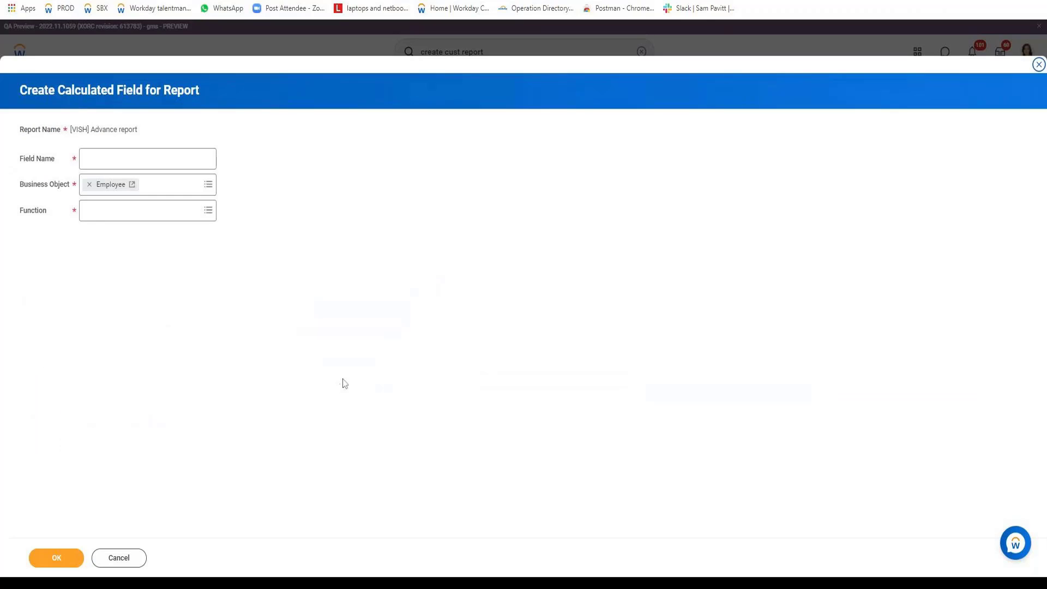
{"action": "key", "text": "ctrl+v"}
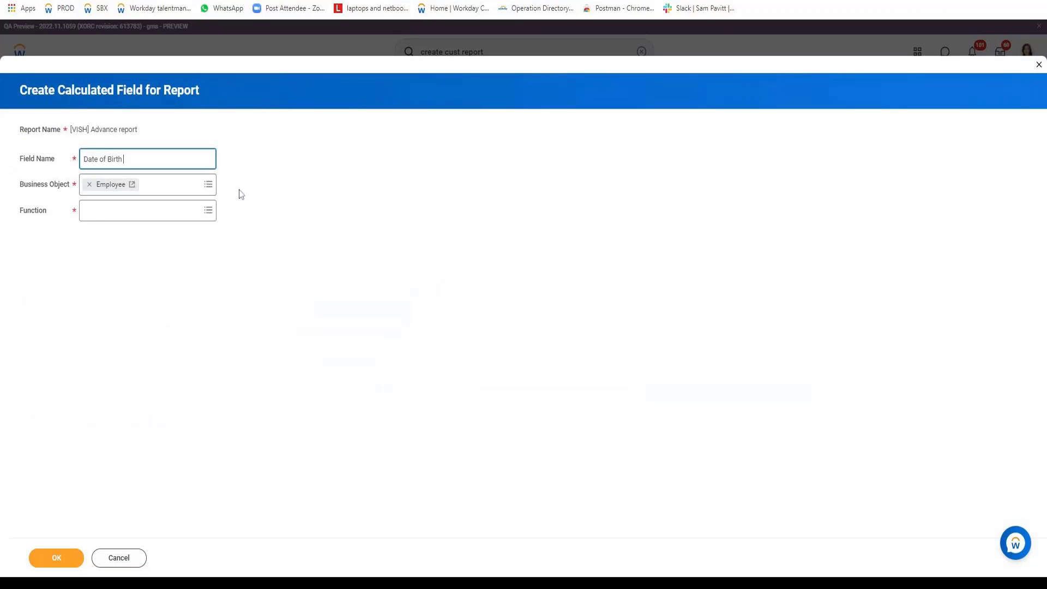
{"action": "type", "text": "- Forma"}
{"action": "type", "text": "ty"}
{"action": "key", "text": "BackSpace"}
{"action": "left_click", "coordinate": [208, 210]}
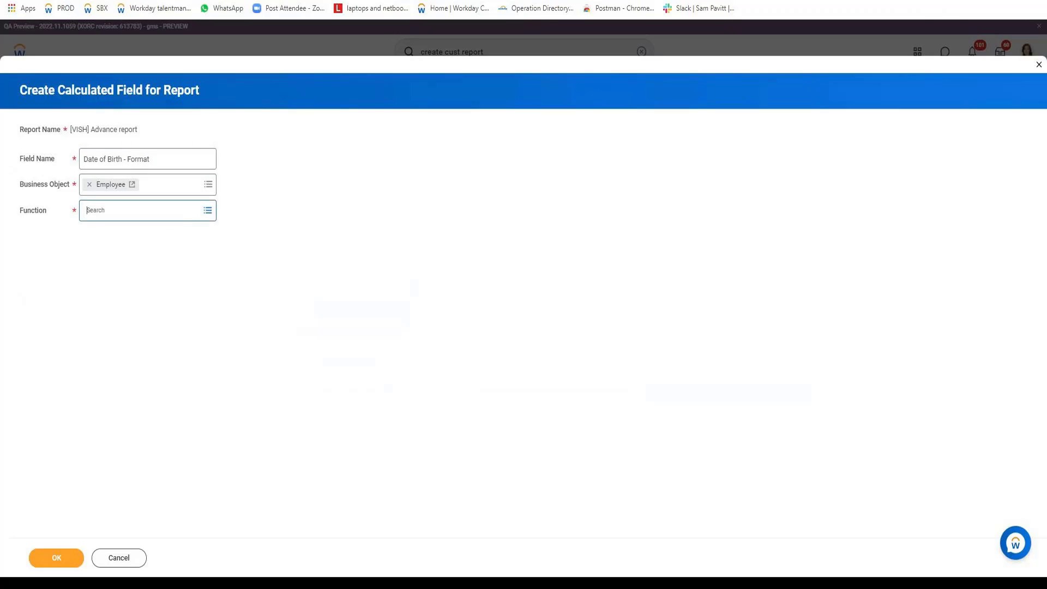
{"action": "type", "text": "date"}
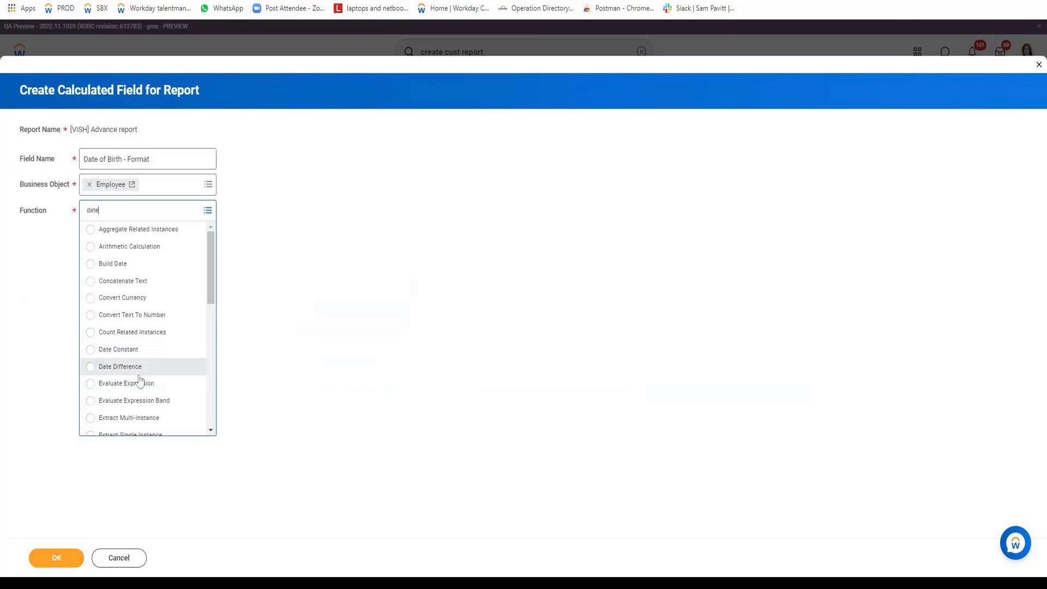
{"action": "scroll", "coordinate": [210, 327], "scroll_direction": "down", "scroll_amount": 3}
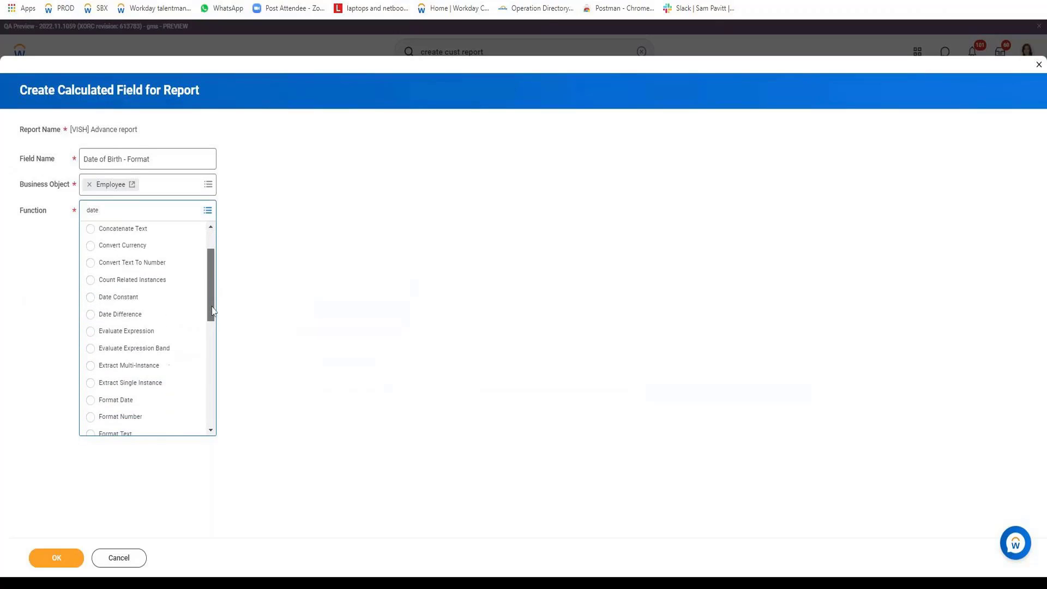
{"action": "scroll", "coordinate": [211, 350], "scroll_direction": "down", "scroll_amount": 1}
{"action": "left_click", "coordinate": [110, 303]}
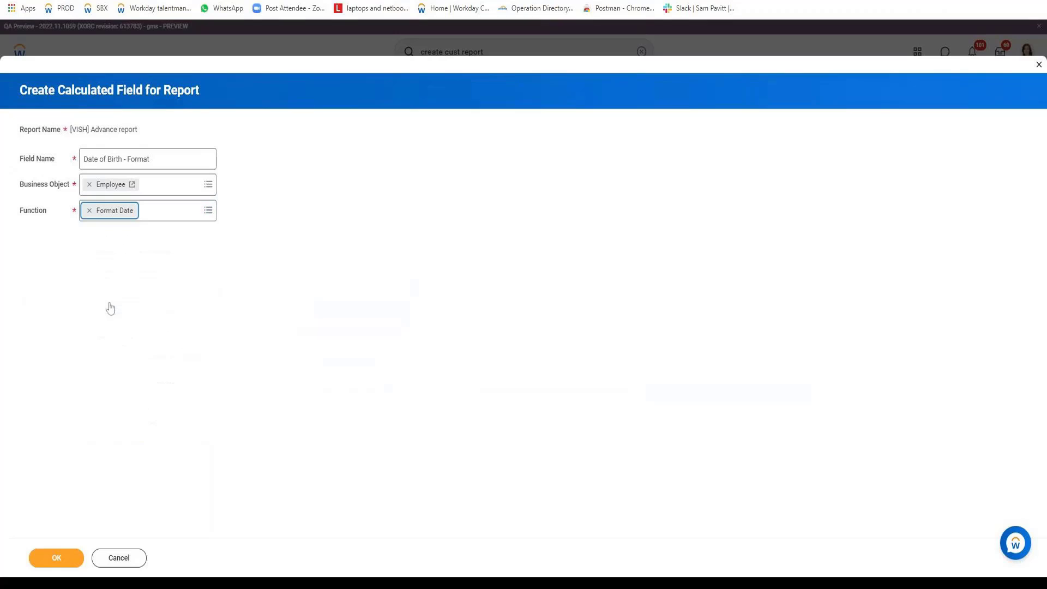
{"action": "left_click", "coordinate": [61, 557]}
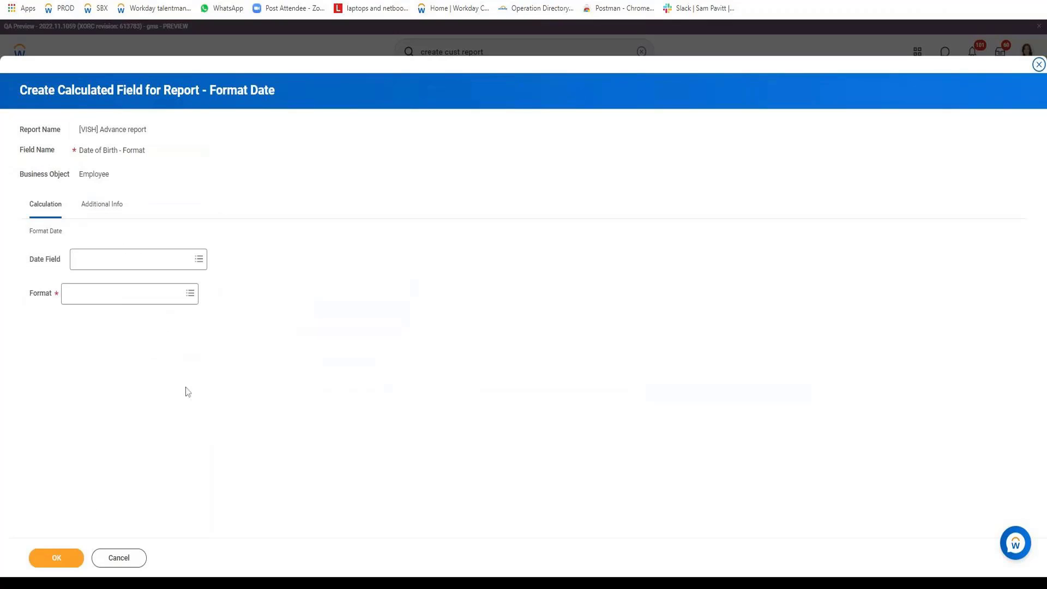
Format Date of Birth with the custom mask MMMMDEEEEyyyy and save the field
{"action": "type", "text": "Date of Birth"}
{"action": "key", "text": "Return"}
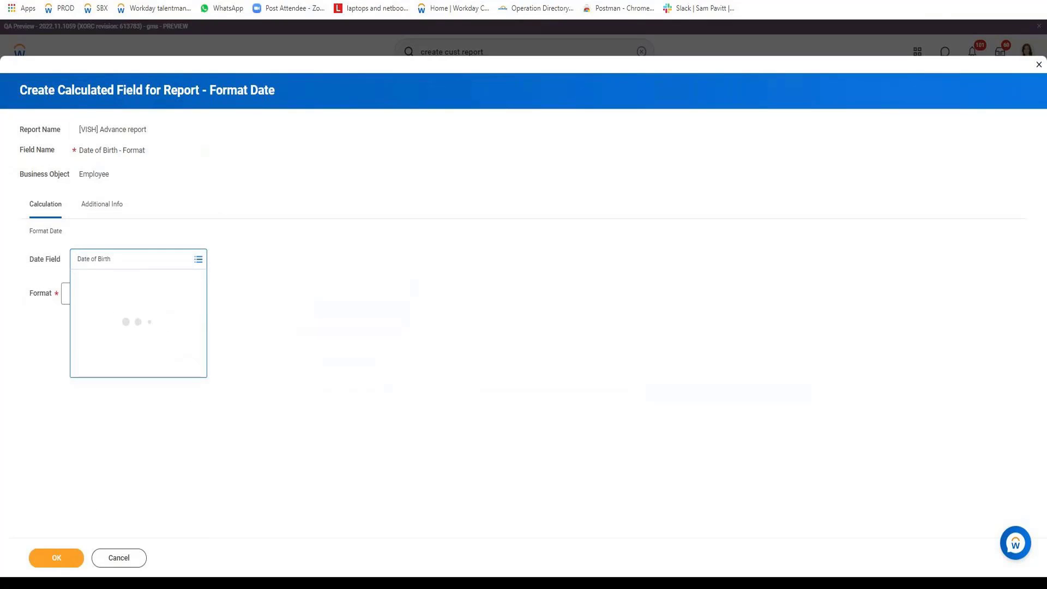
{"action": "left_click", "coordinate": [131, 297]}
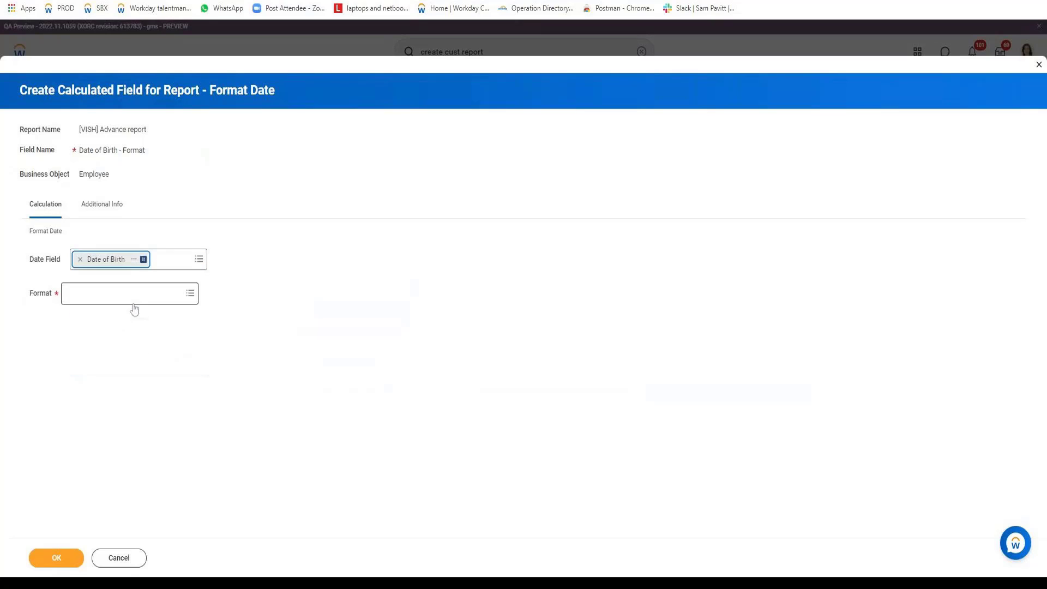
{"action": "left_click", "coordinate": [108, 300]}
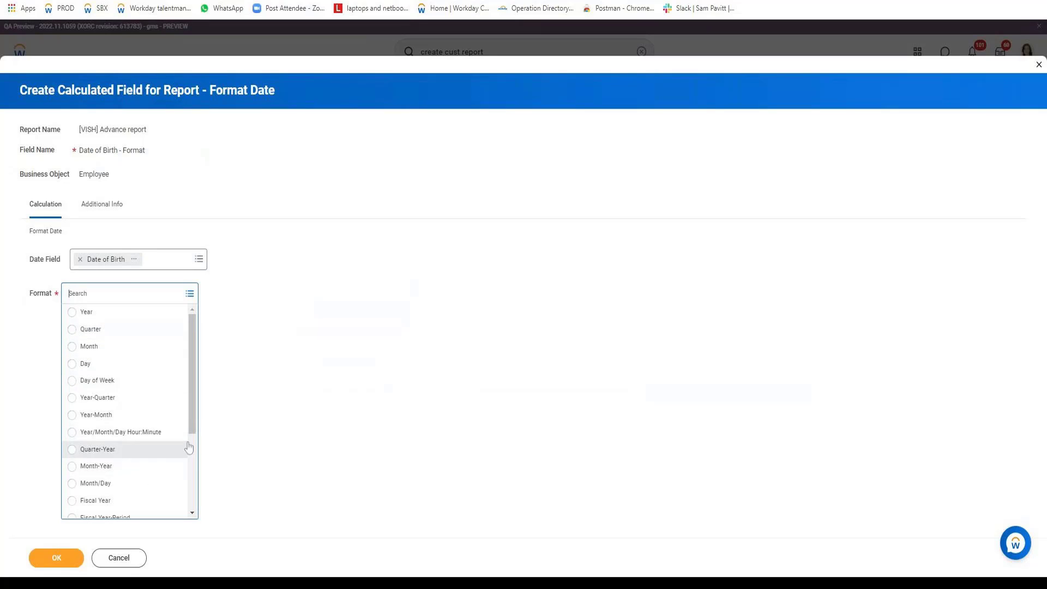
{"action": "left_click_drag", "start_coordinate": [194, 381], "coordinate": [187, 460]}
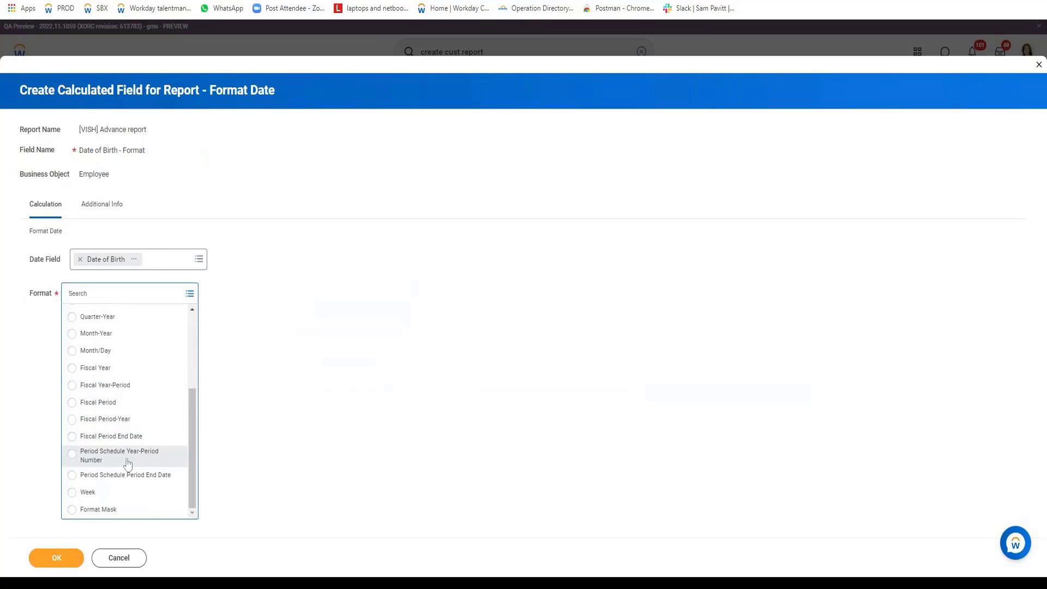
{"action": "left_click", "coordinate": [108, 511]}
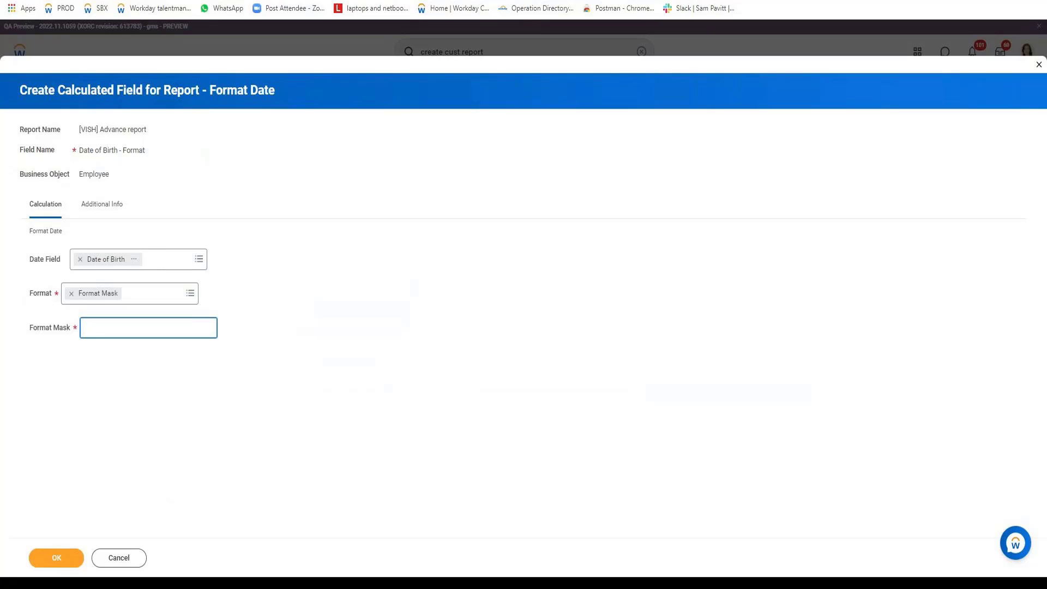
{"action": "type", "text": "MMMM"}
{"action": "type", "text": "D"}
{"action": "type", "text": "EEEE"}
{"action": "type", "text": "yyyy"}
{"action": "left_click", "coordinate": [55, 559]}
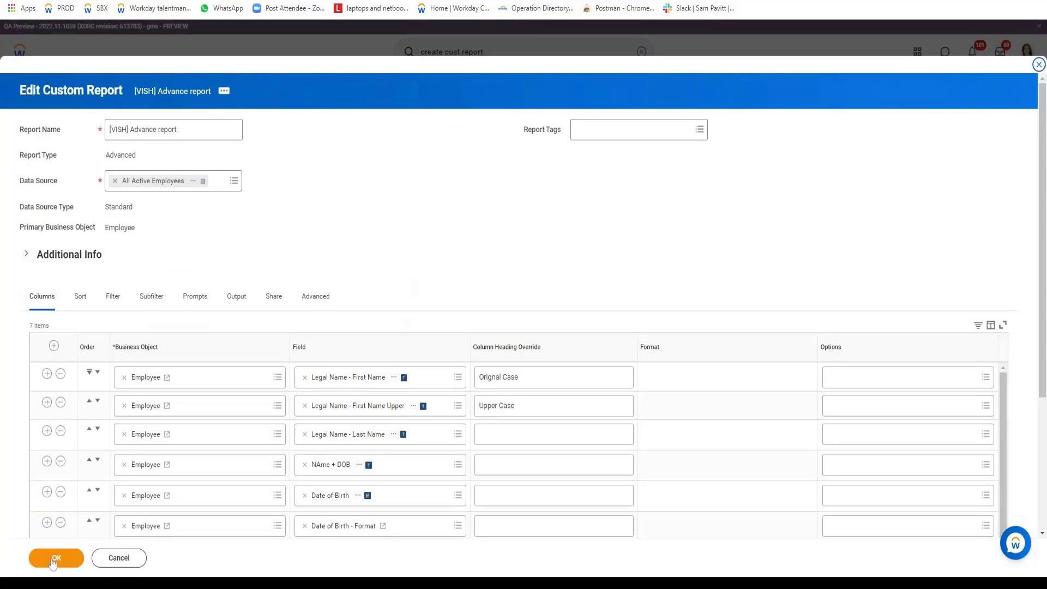
Save the report and test-run it, checking Date of Birth - Format values like August220Friday1986
{"action": "left_click", "coordinate": [55, 557]}
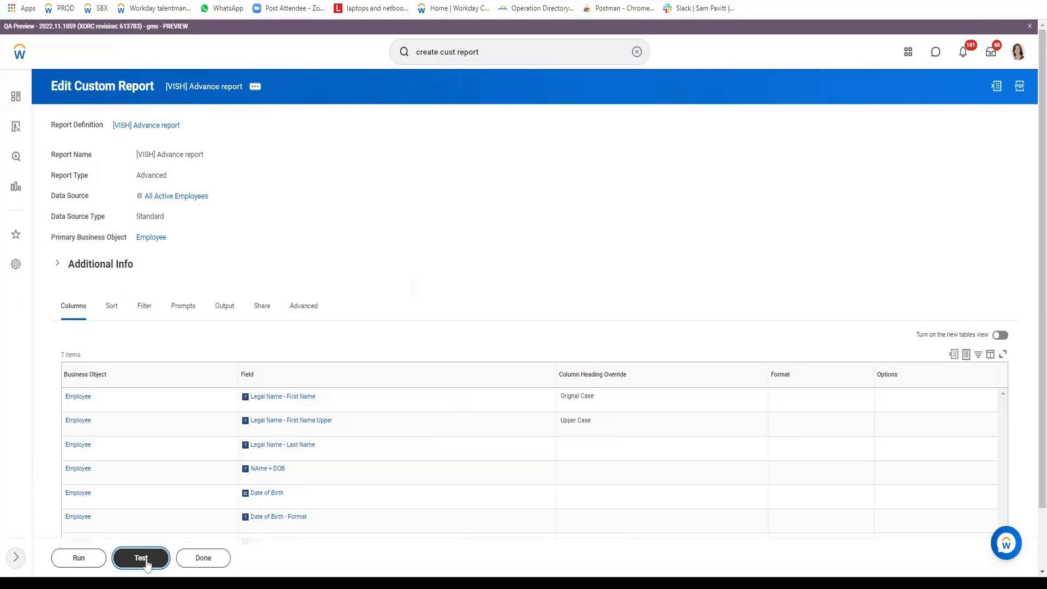
{"action": "left_click", "coordinate": [146, 563]}
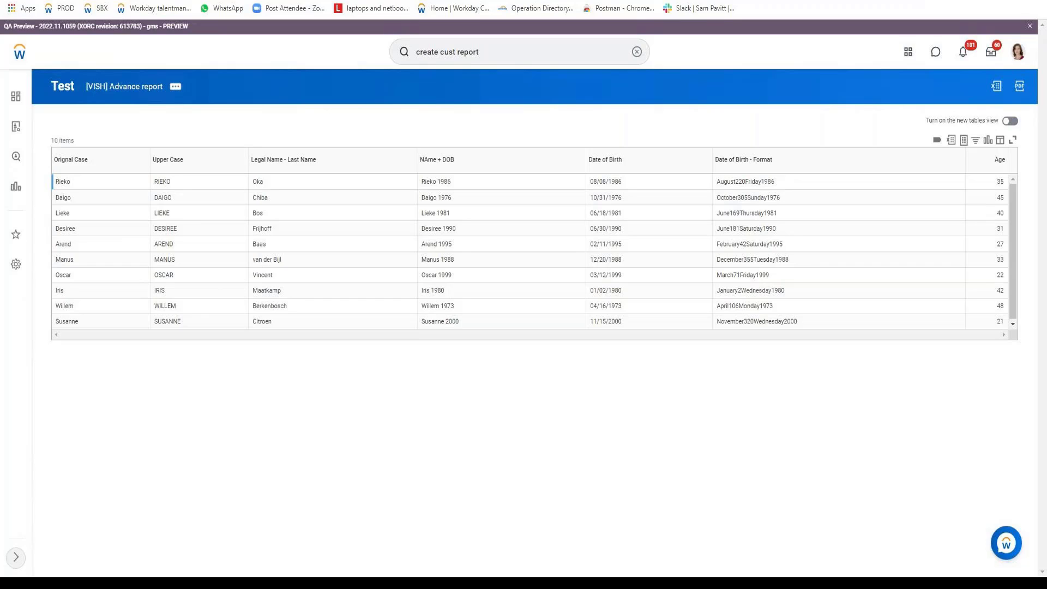
{"action": "left_click_drag", "start_coordinate": [719, 182], "coordinate": [744, 197]}
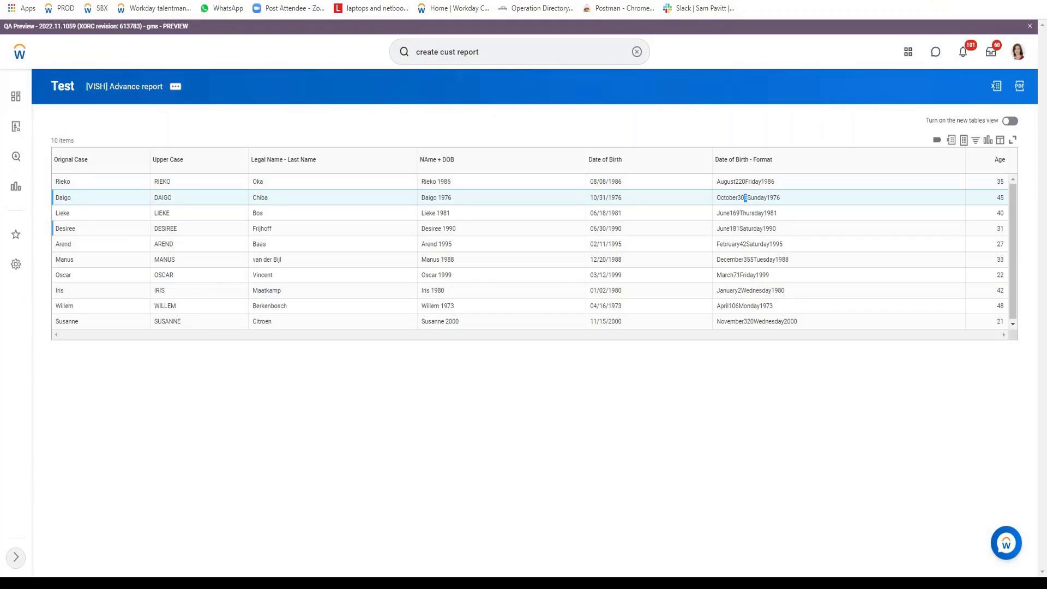
Reopen the report definition, open Date of Birth - Format in a new tab, and edit it
{"action": "left_click", "coordinate": [175, 86]}
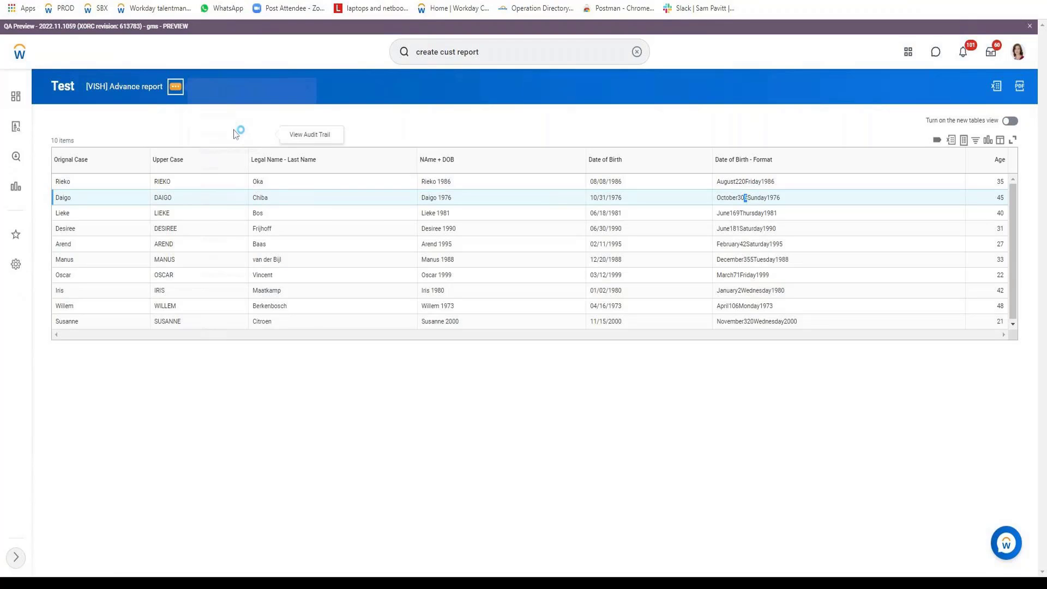
{"action": "mouse_move", "coordinate": [270, 132]}
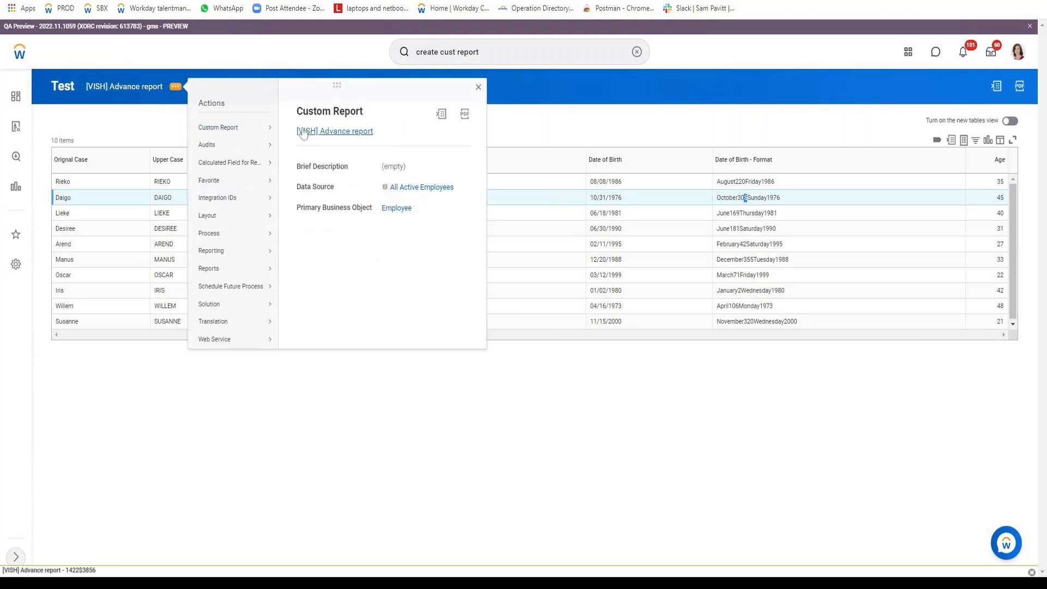
{"action": "left_click", "coordinate": [303, 132]}
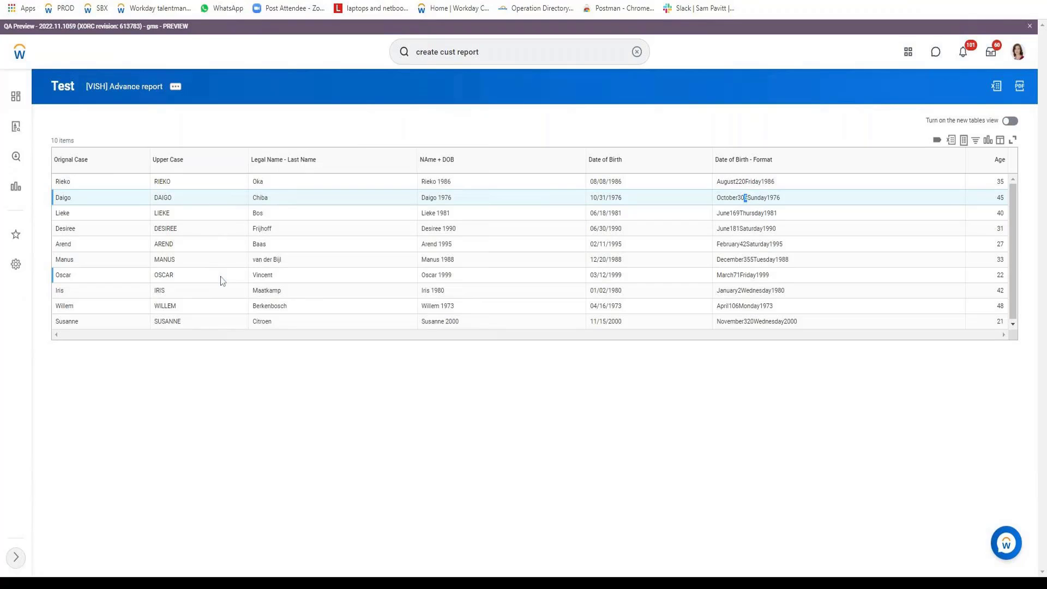
{"action": "scroll", "coordinate": [220, 276], "scroll_direction": "down", "scroll_amount": 2}
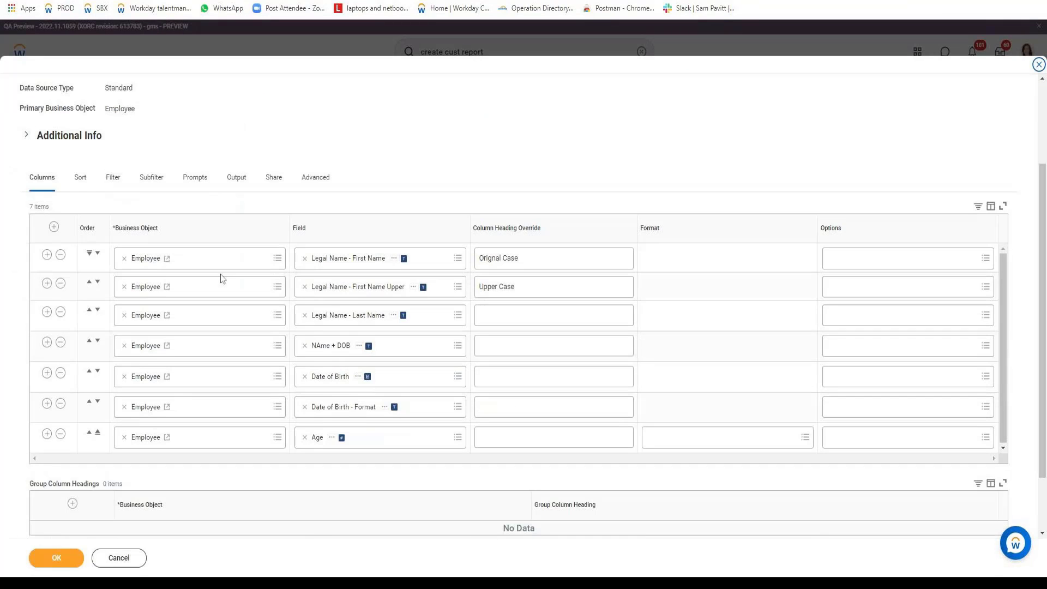
{"action": "scroll", "coordinate": [222, 279], "scroll_direction": "down", "scroll_amount": 2}
{"action": "right_click", "coordinate": [394, 329]}
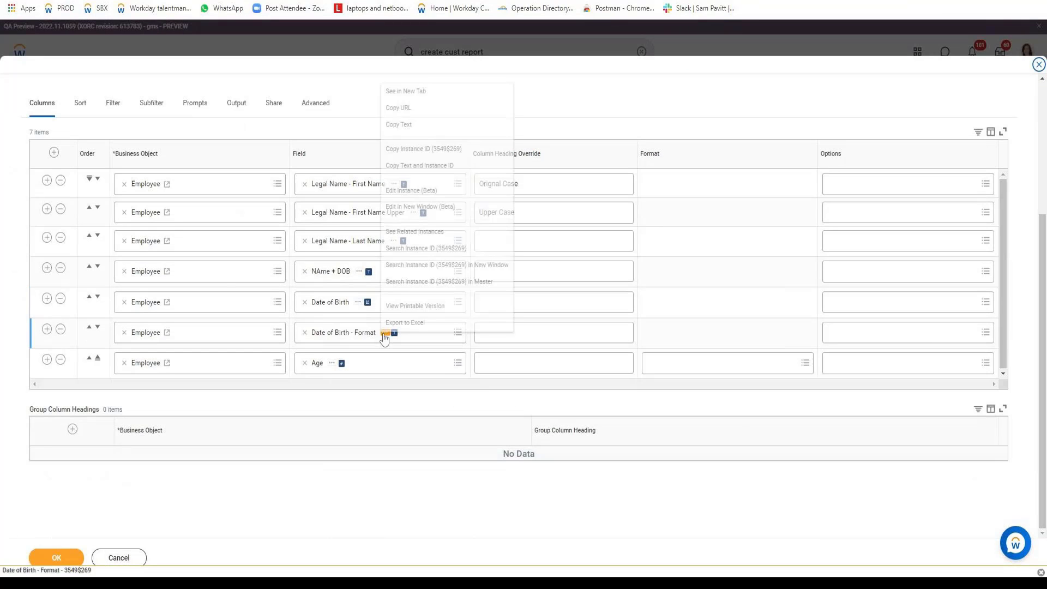
{"action": "left_click", "coordinate": [424, 91]}
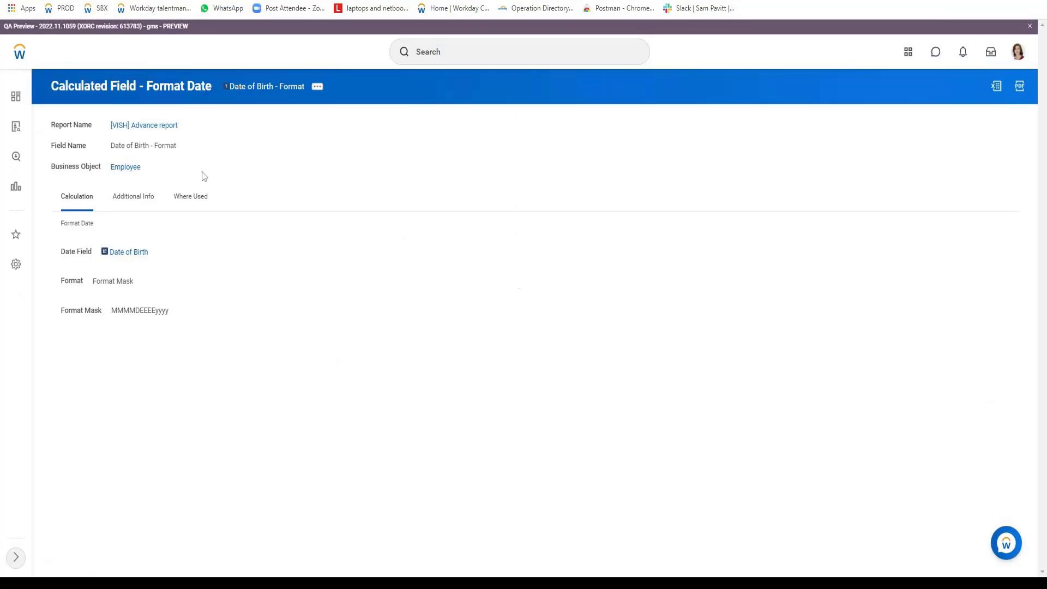
{"action": "left_click", "coordinate": [320, 94]}
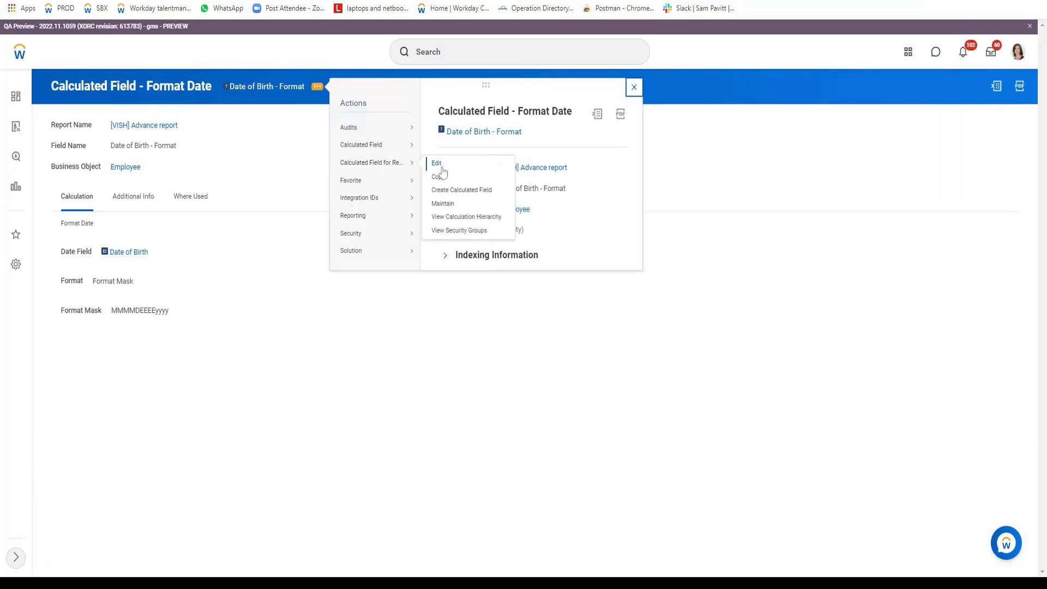
{"action": "left_click", "coordinate": [241, 508]}
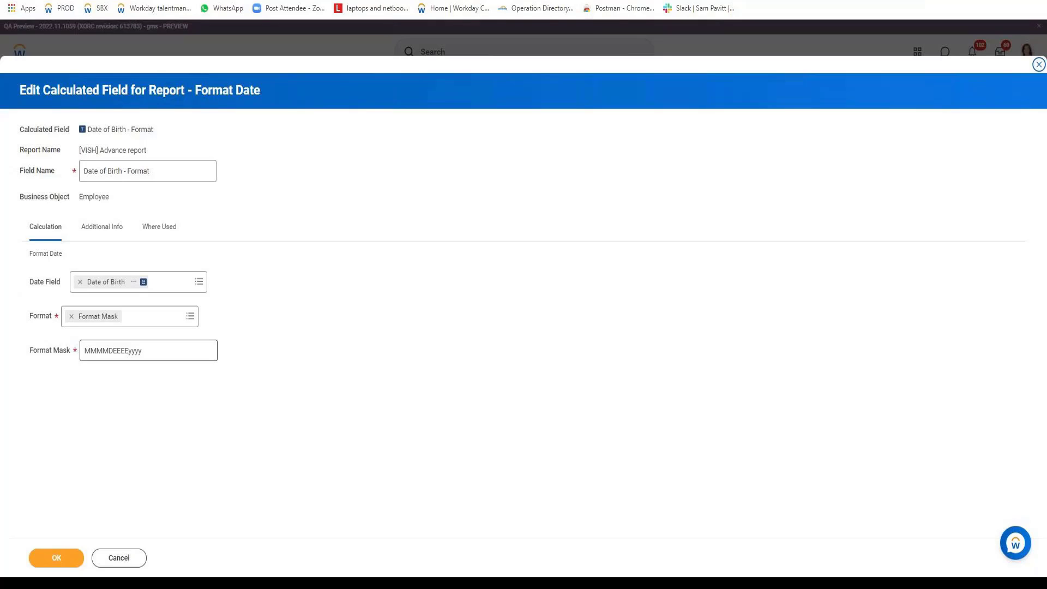
Delete the D from the format mask so it reads MMMMEEEEyyyy
{"action": "left_click", "coordinate": [131, 352]}
{"action": "key", "text": "shift+Left"}
{"action": "key", "text": "shift+Left"}
{"action": "key", "text": "shift+Left"}
{"action": "key", "text": "shift+Left"}
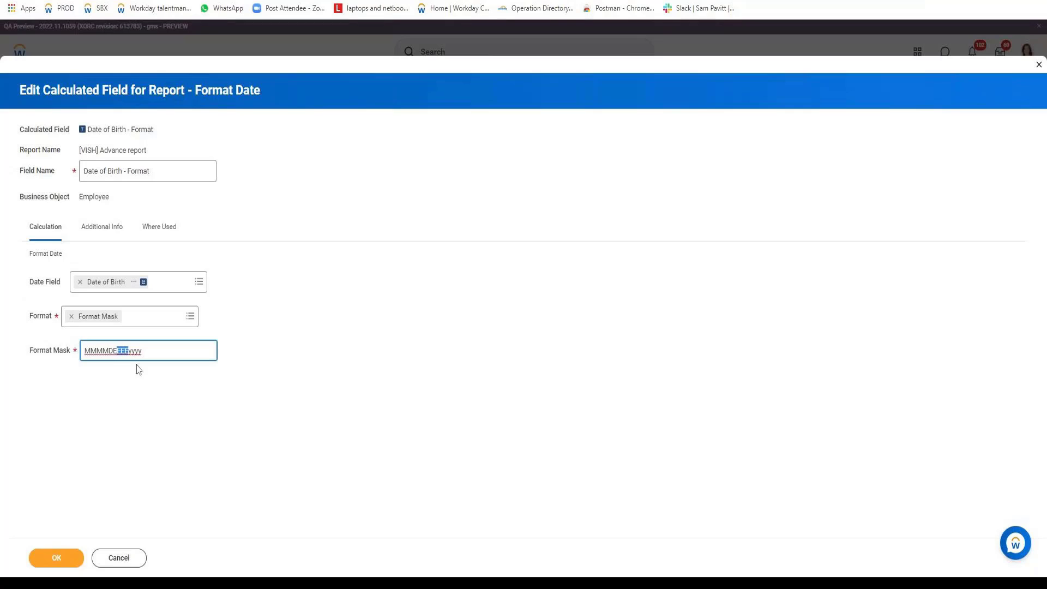
{"action": "key", "text": "Left"}
{"action": "key", "text": "shift+Left"}
{"action": "key", "text": "BackSpace"}
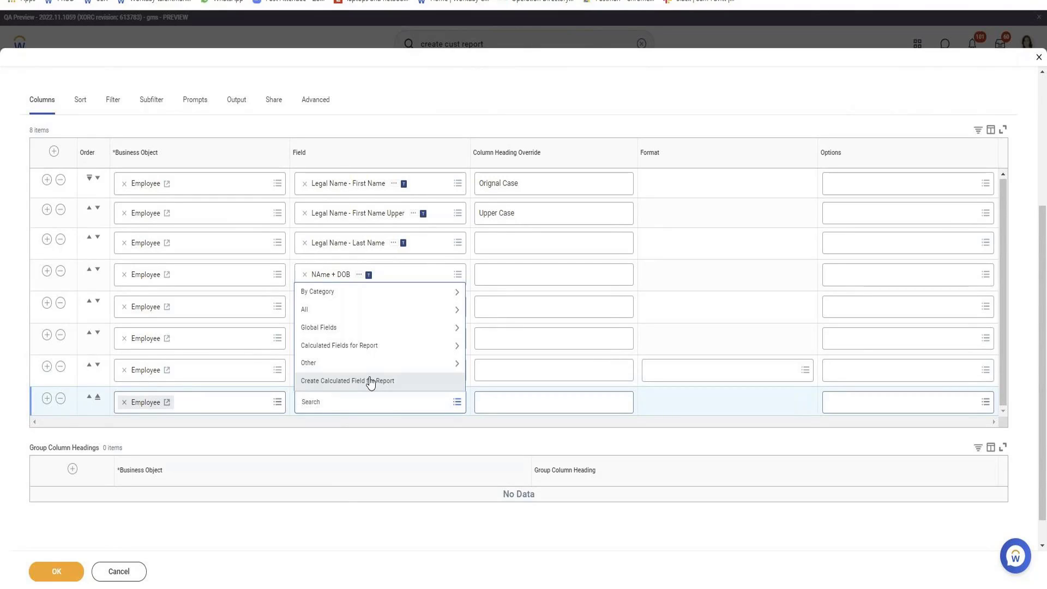
Start a calculated field named 'Format Age Number' using the Format Number function
{"action": "left_click", "coordinate": [371, 383]}
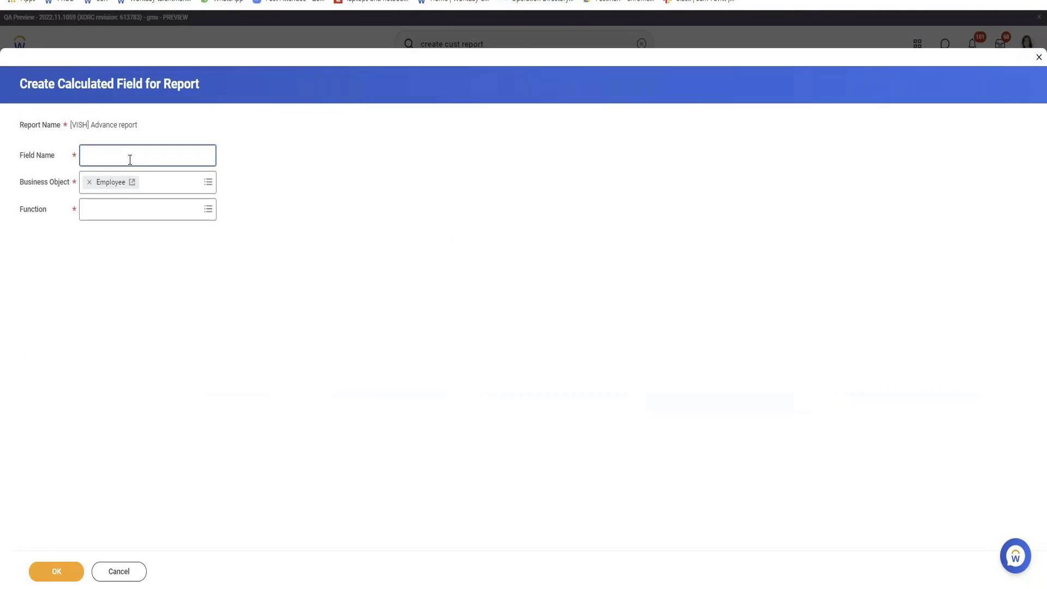
{"action": "type", "text": "Format"}
{"action": "key", "text": "BackSpace"}
{"action": "type", "text": "t GAe Namber"}
{"action": "key", "text": "ctrl+shift+Right"}
{"action": "type", "text": "Age"}
{"action": "left_click", "coordinate": [57, 570]}
Set Age as the source field with the #,##0.0 "MB" number format, and save
{"action": "left_click", "coordinate": [184, 266]}
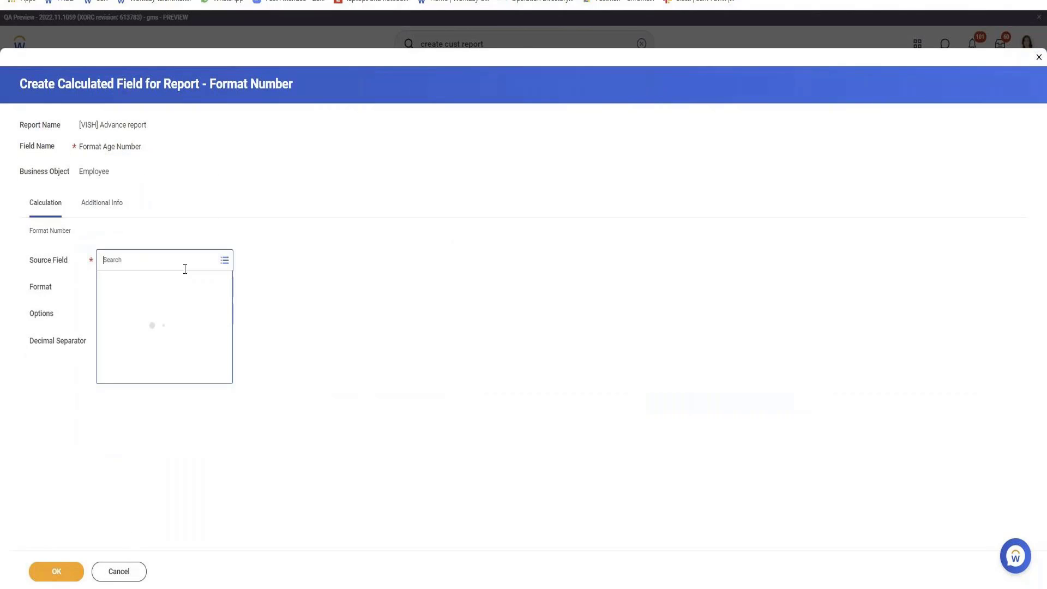
{"action": "type", "text": "Age"}
{"action": "key", "text": "Return"}
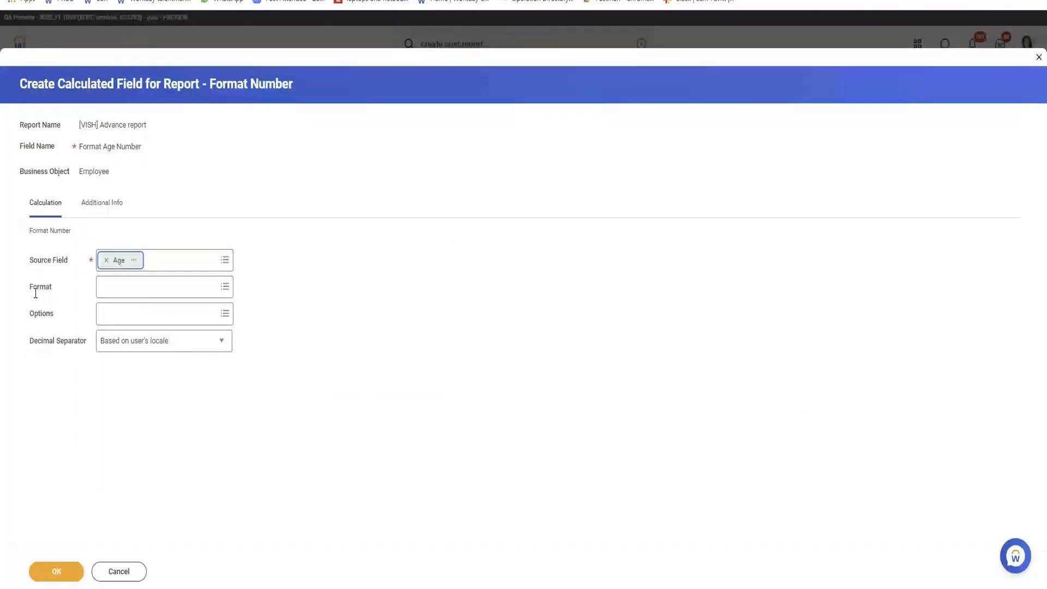
{"action": "left_click", "coordinate": [131, 292]}
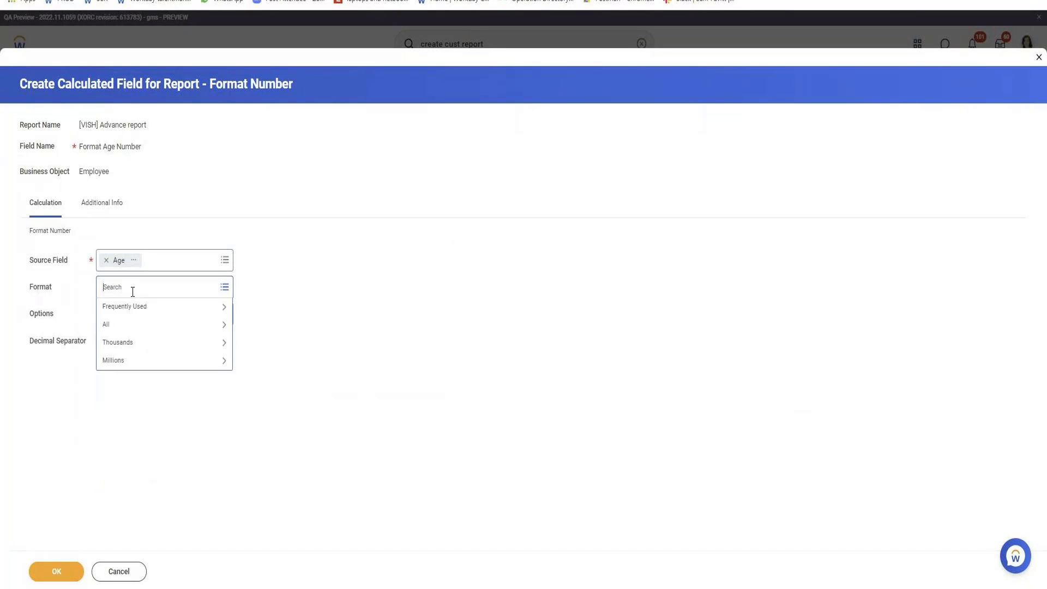
{"action": "left_click", "coordinate": [130, 326]}
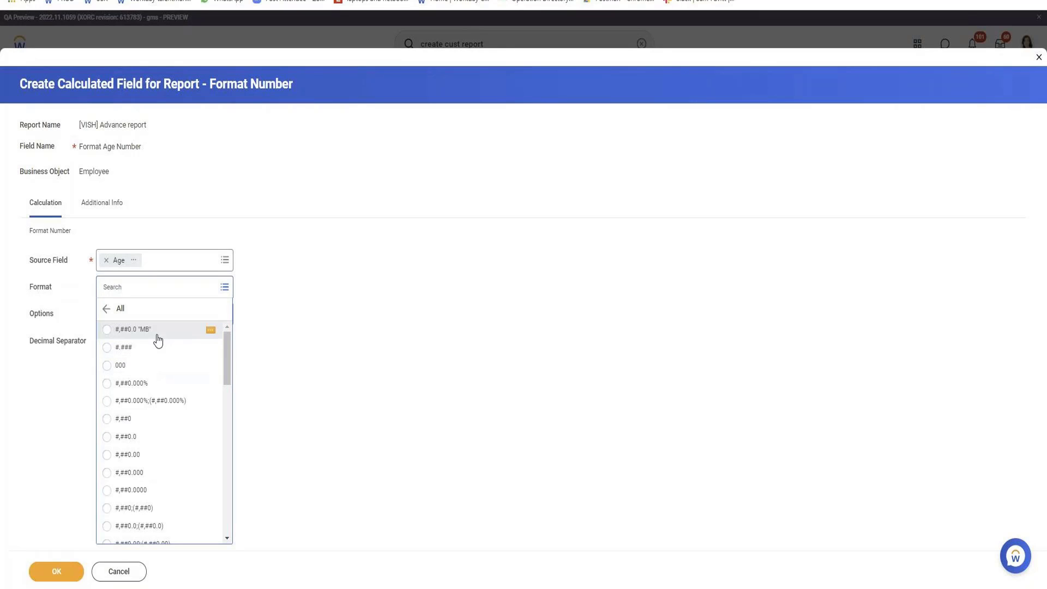
{"action": "left_click", "coordinate": [156, 335]}
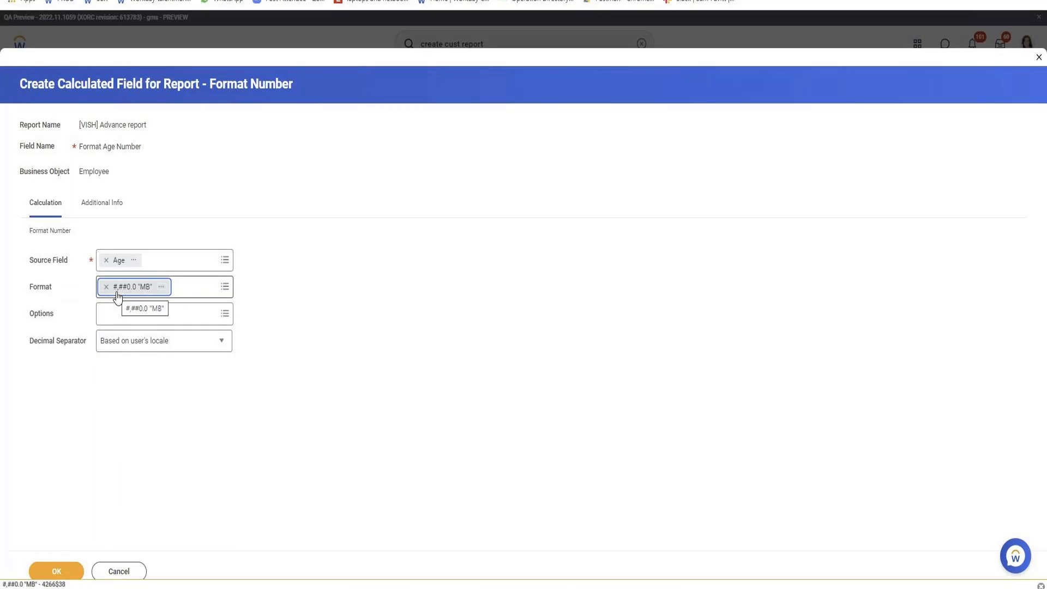
{"action": "left_click", "coordinate": [67, 570]}
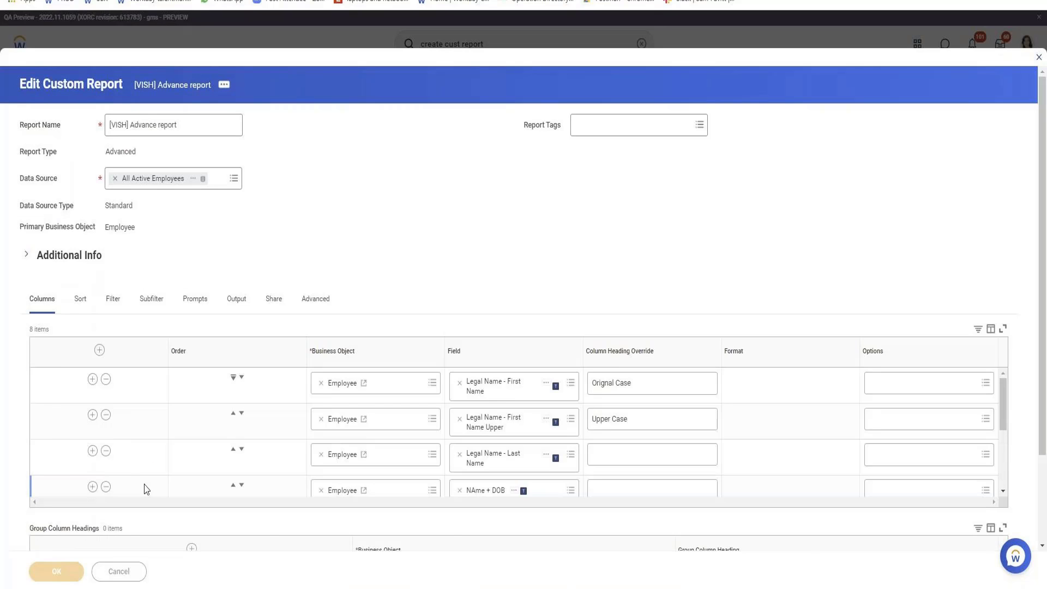
Save the report and test-run it, checking Format Age Number values like 45.0 "MB"
{"action": "left_click", "coordinate": [65, 569]}
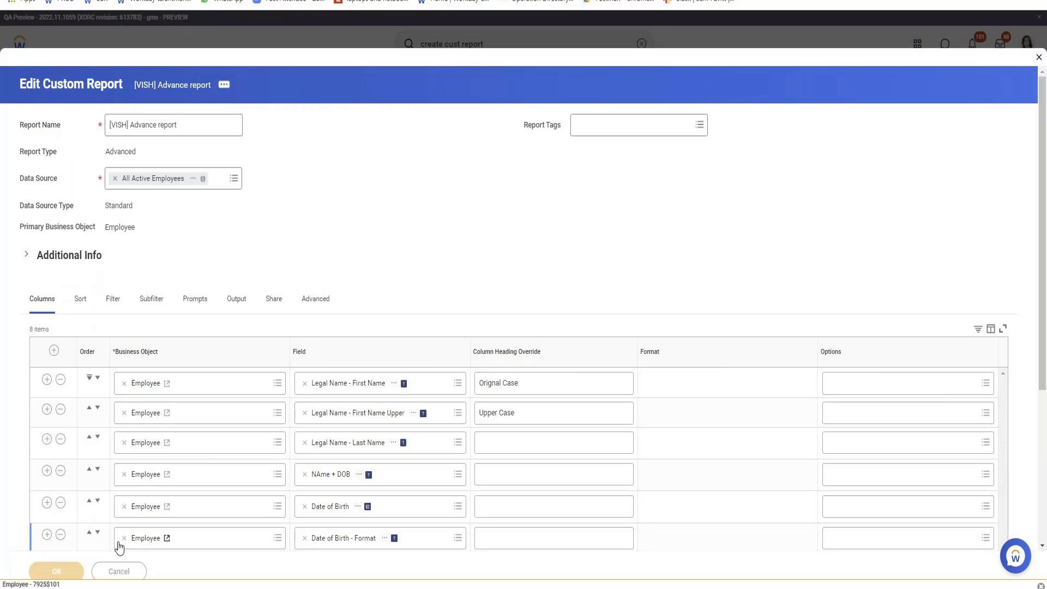
{"action": "scroll", "coordinate": [279, 199], "scroll_direction": "down", "scroll_amount": 2}
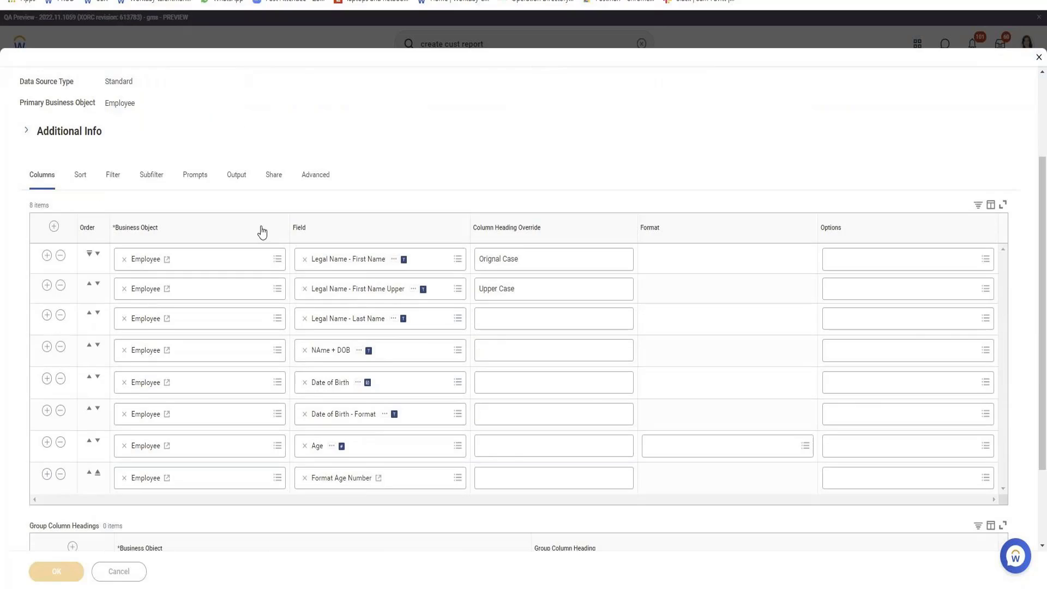
{"action": "left_click", "coordinate": [141, 572]}
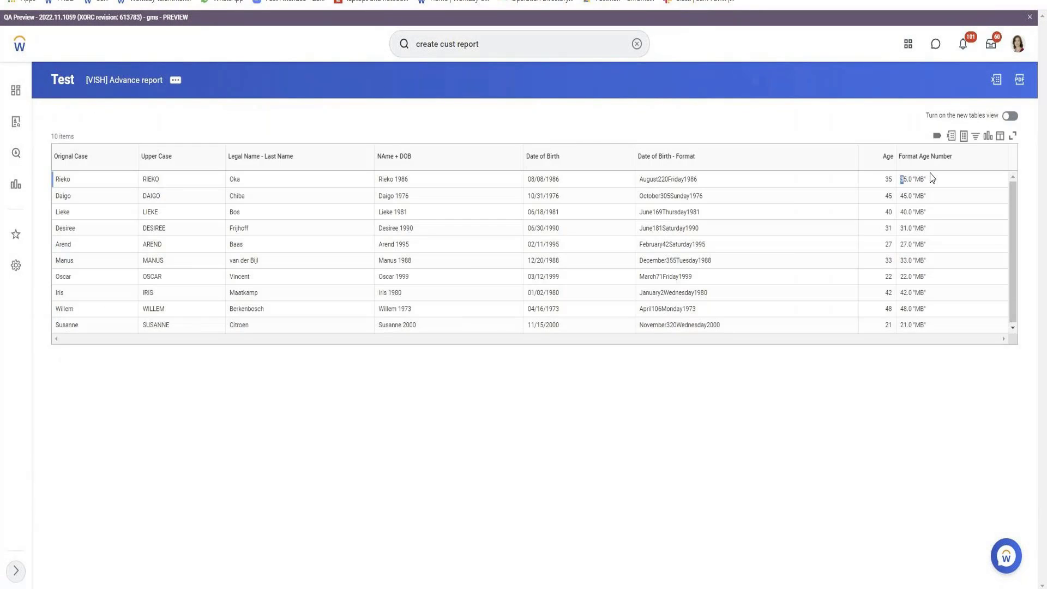
{"action": "left_click_drag", "start_coordinate": [931, 178], "coordinate": [937, 182]}
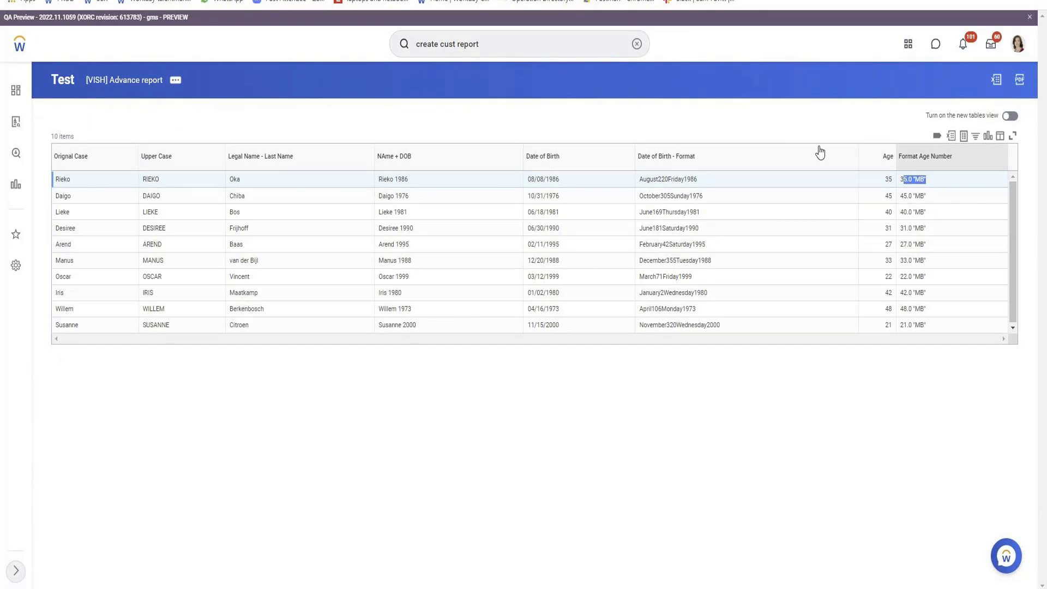
Reopen the [VISH] Advance report definition for editing
{"action": "left_click", "coordinate": [180, 81]}
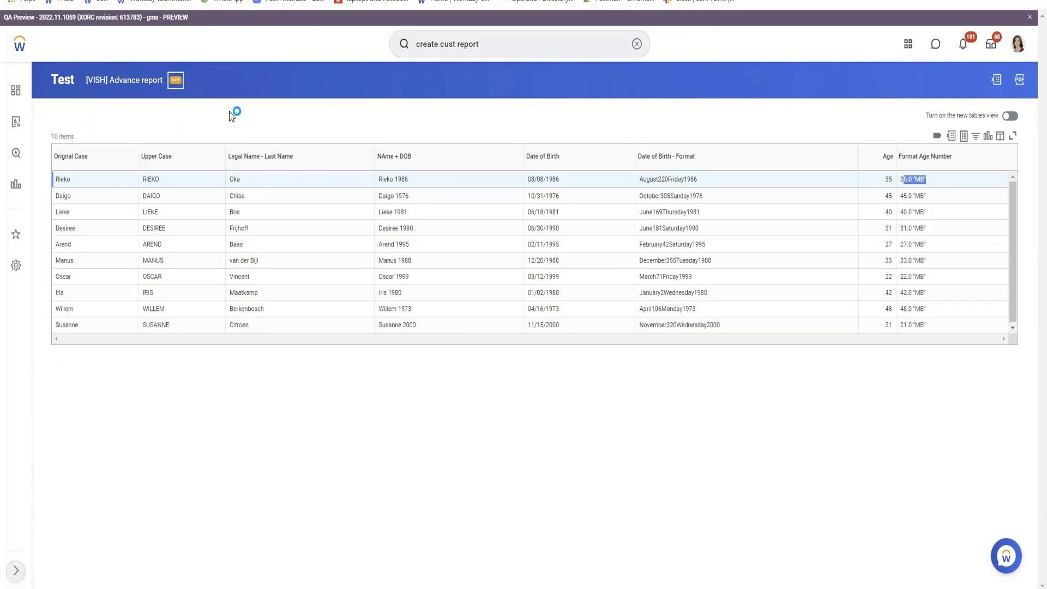
{"action": "mouse_move", "coordinate": [251, 110]}
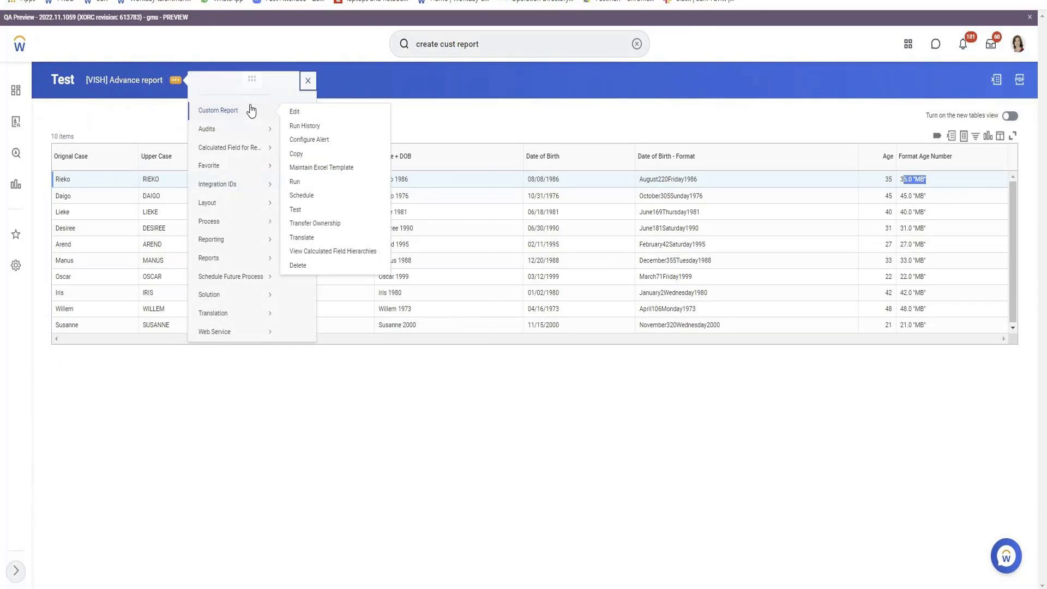
{"action": "left_click", "coordinate": [294, 124]}
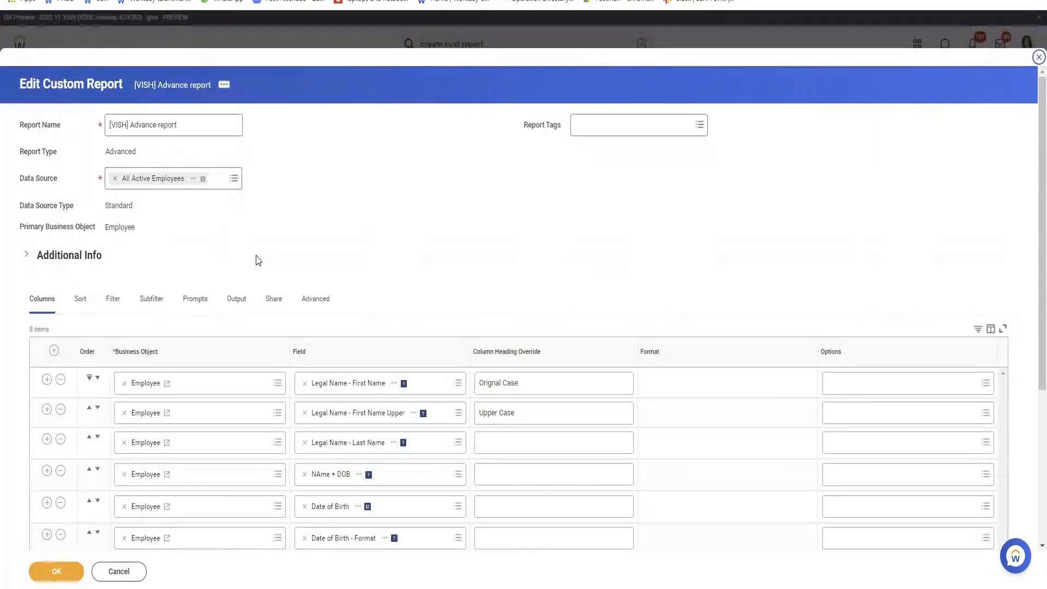
Add a column row and create a calculated field using the Arithmetic Calculation function
{"action": "scroll", "coordinate": [257, 260], "scroll_direction": "down", "scroll_amount": 5}
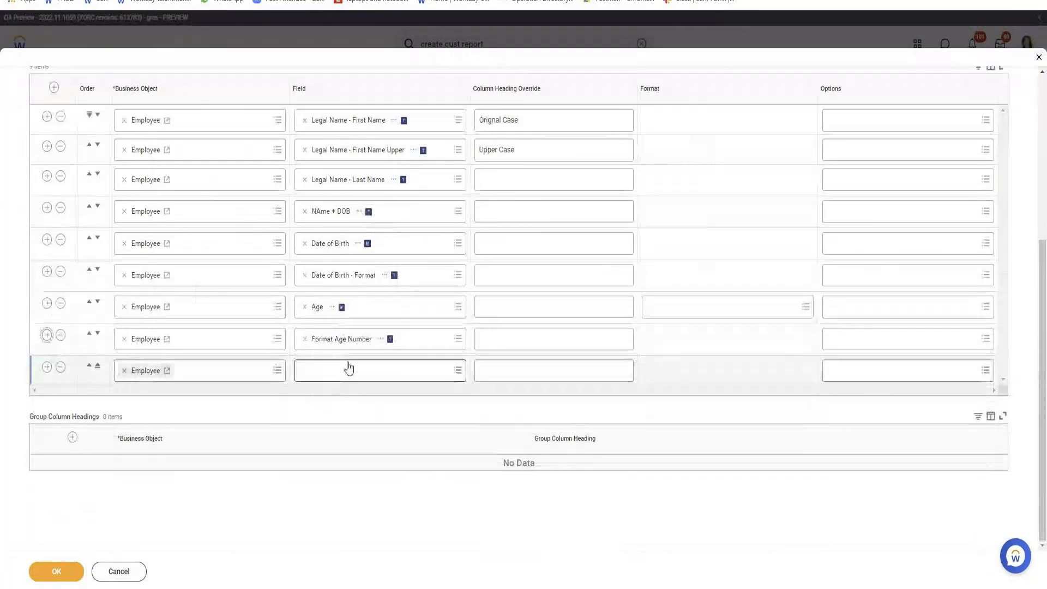
{"action": "left_click", "coordinate": [345, 369]}
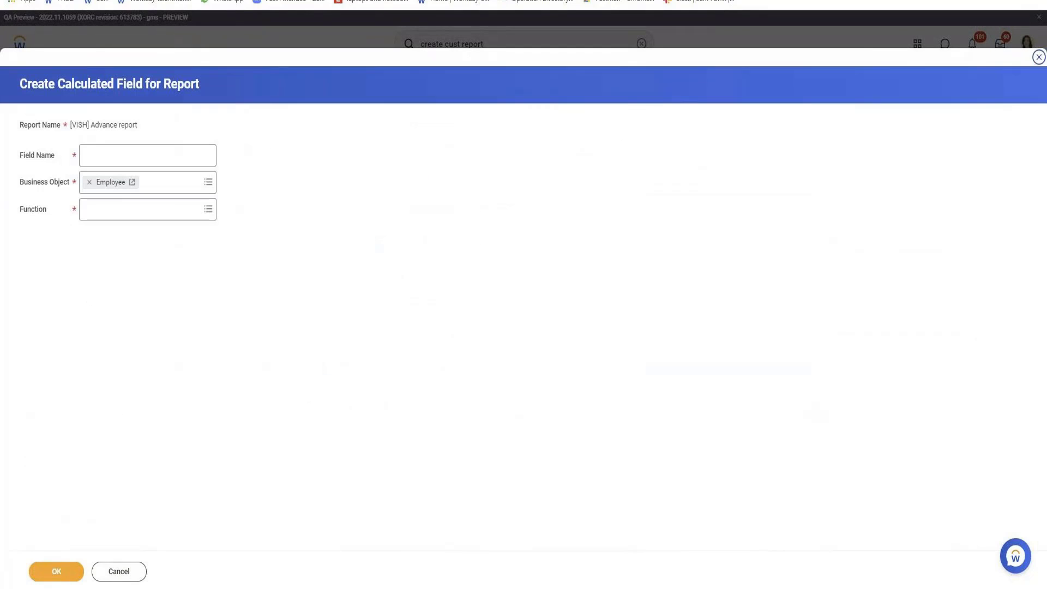
{"action": "left_click", "coordinate": [183, 217]}
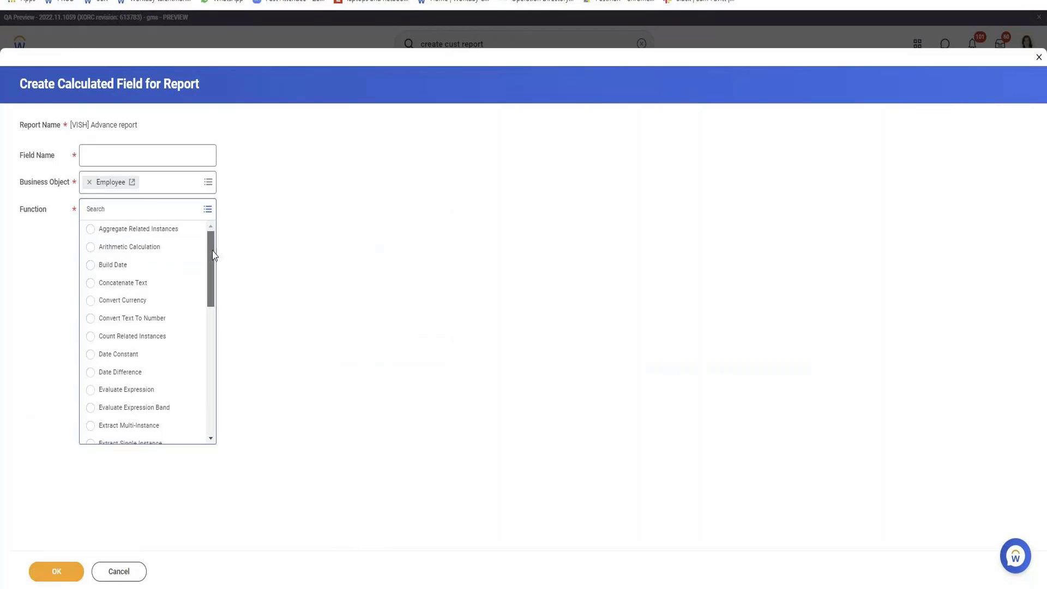
{"action": "left_click_drag", "start_coordinate": [214, 254], "coordinate": [205, 273]}
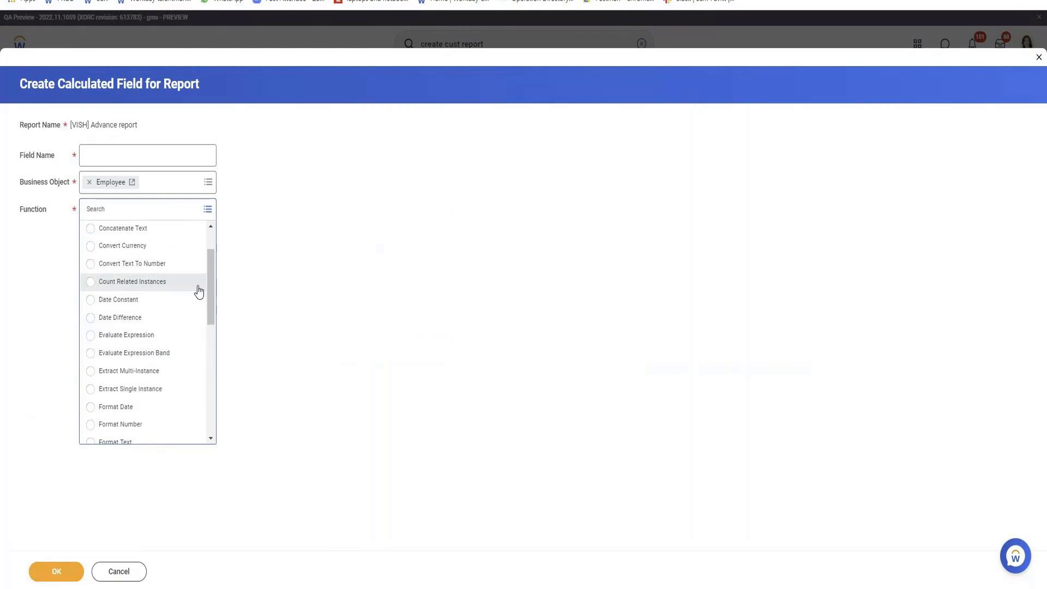
{"action": "scroll", "coordinate": [198, 289], "scroll_direction": "down", "scroll_amount": 3}
{"action": "scroll", "coordinate": [150, 429], "scroll_direction": "down", "scroll_amount": 3}
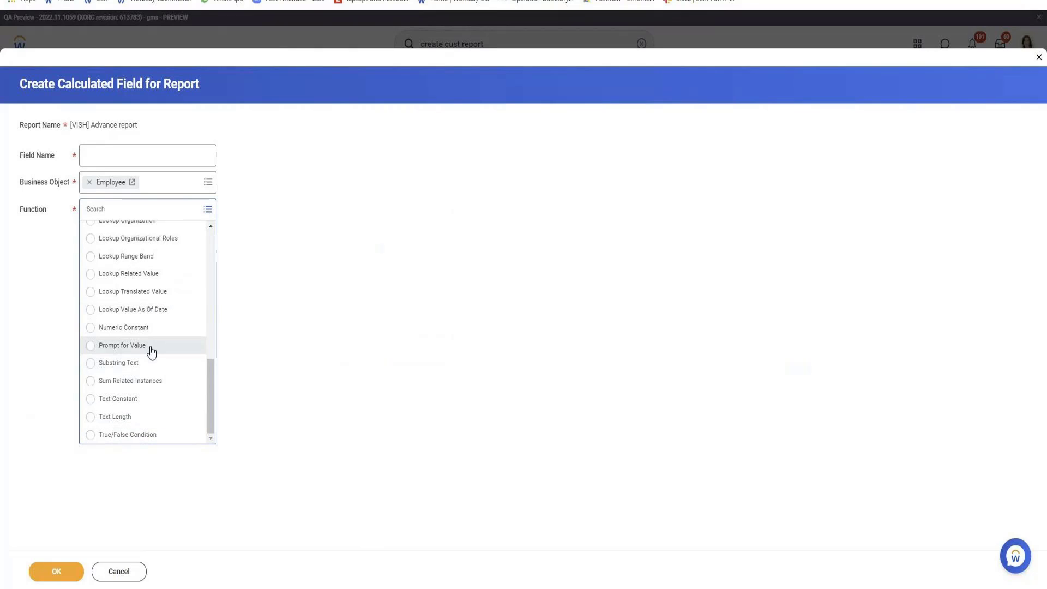
{"action": "scroll", "coordinate": [146, 341], "scroll_direction": "up", "scroll_amount": 2}
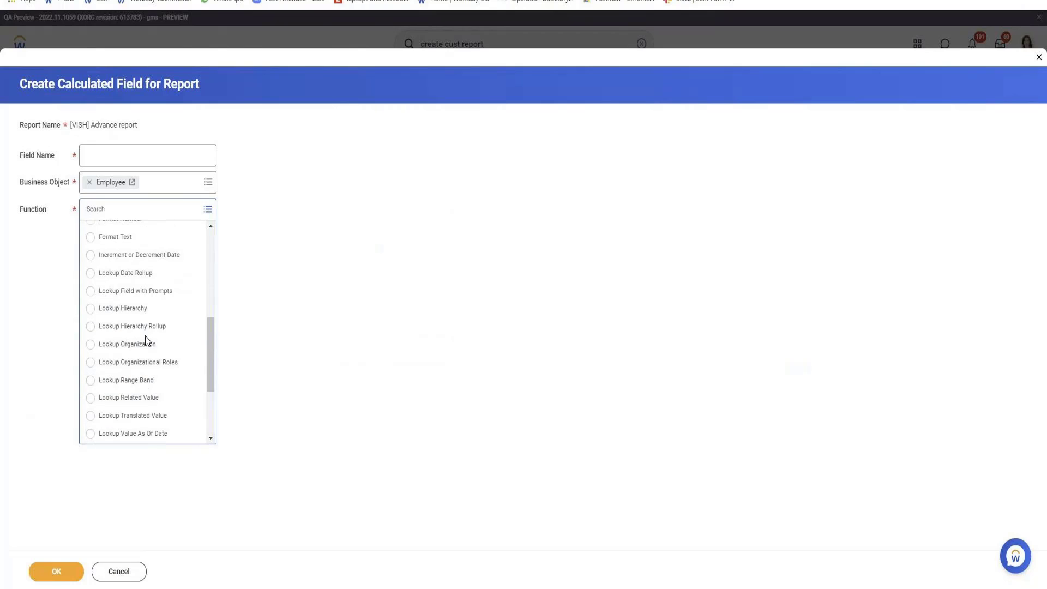
{"action": "scroll", "coordinate": [153, 349], "scroll_direction": "up", "scroll_amount": 3}
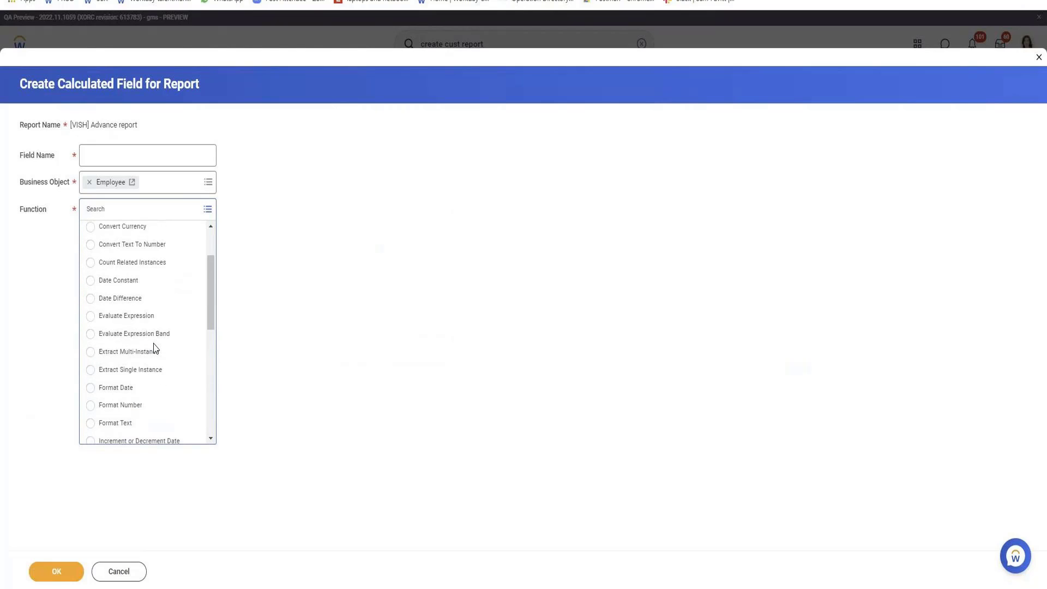
{"action": "scroll", "coordinate": [153, 349], "scroll_direction": "up", "scroll_amount": 1}
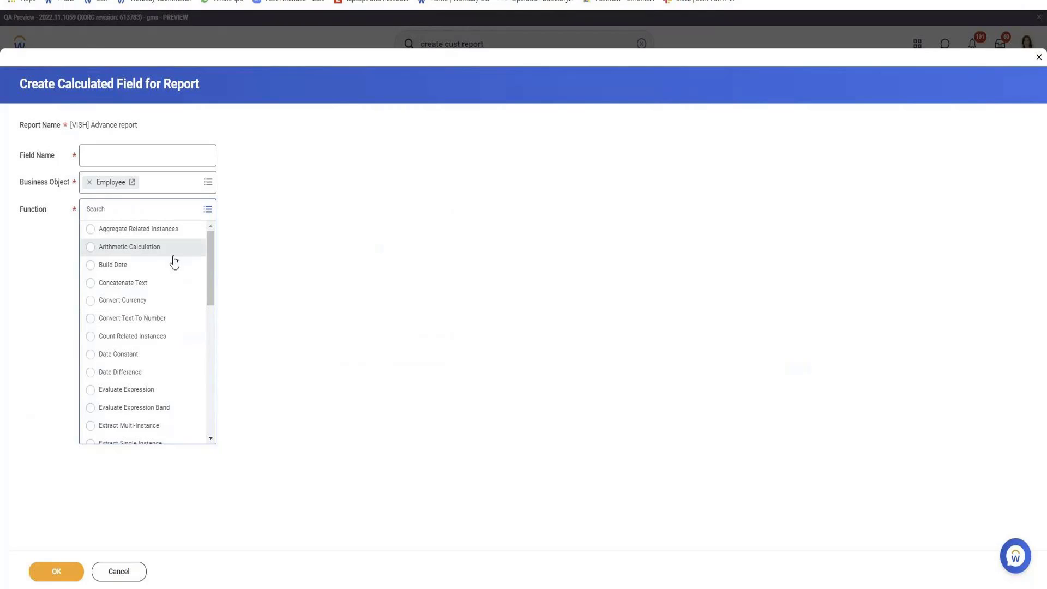
{"action": "left_click", "coordinate": [156, 250]}
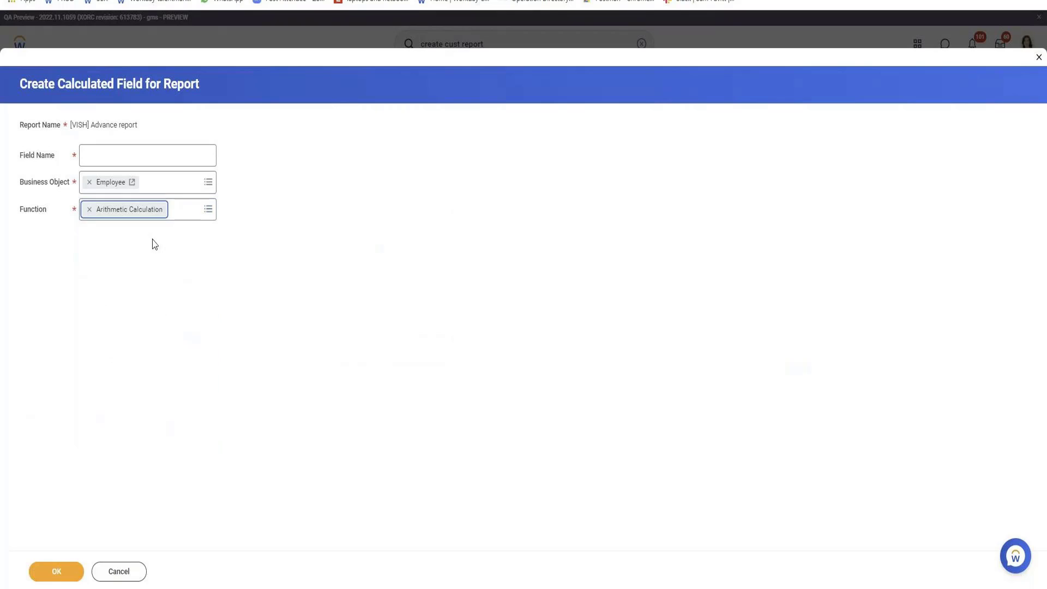
Name the calculated field 'Age + 10' and confirm its basics
{"action": "left_click", "coordinate": [125, 154]}
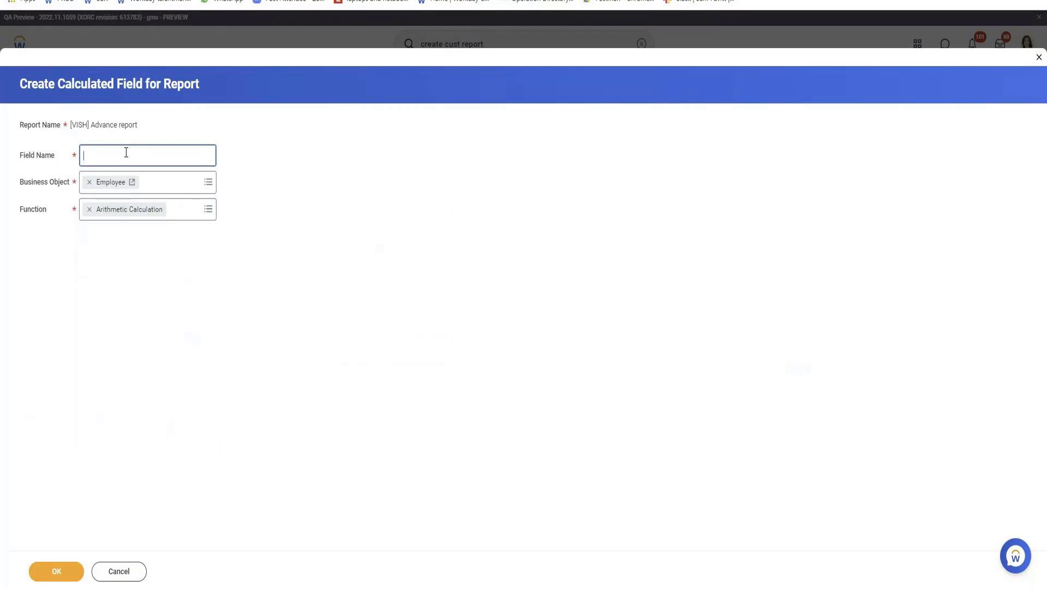
{"action": "type", "text": "Age + 10"}
{"action": "left_click", "coordinate": [49, 574]}
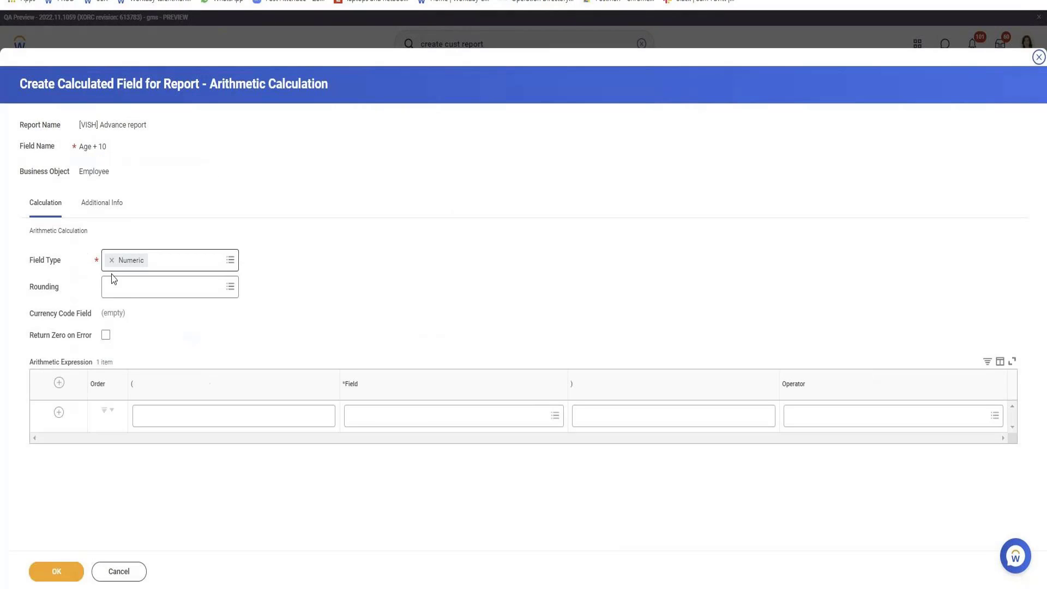
Set the first expression row to the Age field with the + (Add) operator
{"action": "left_click", "coordinate": [428, 411]}
{"action": "type", "text": "Age"}
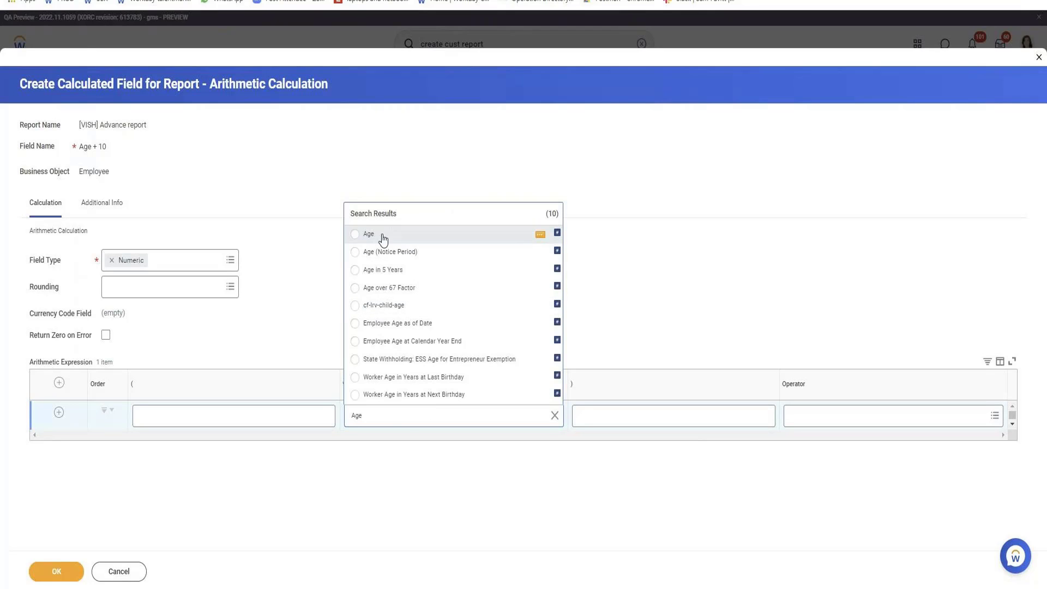
{"action": "left_click", "coordinate": [355, 235]}
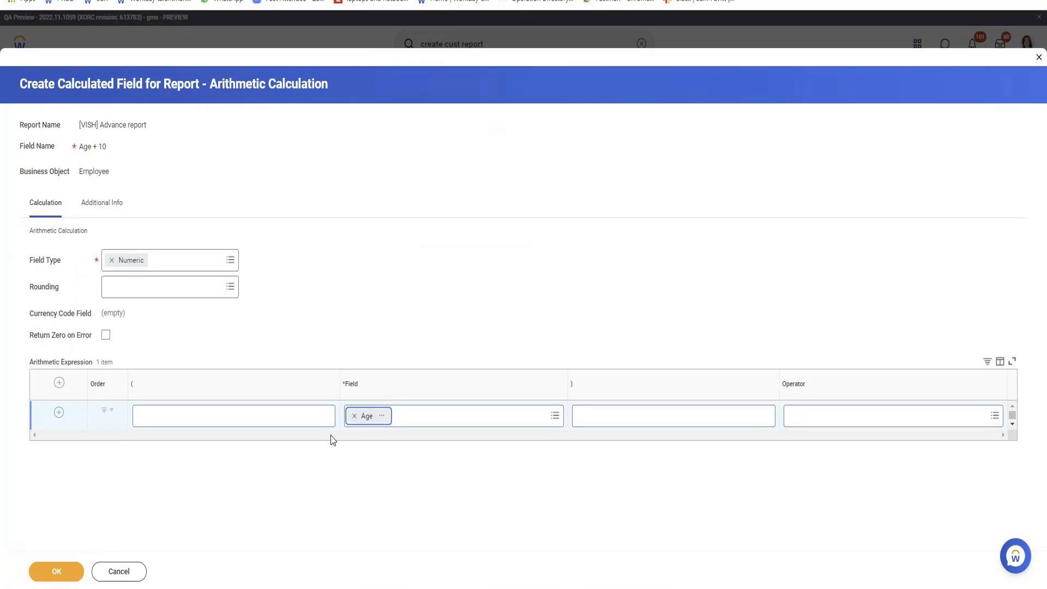
{"action": "left_click", "coordinate": [859, 420]}
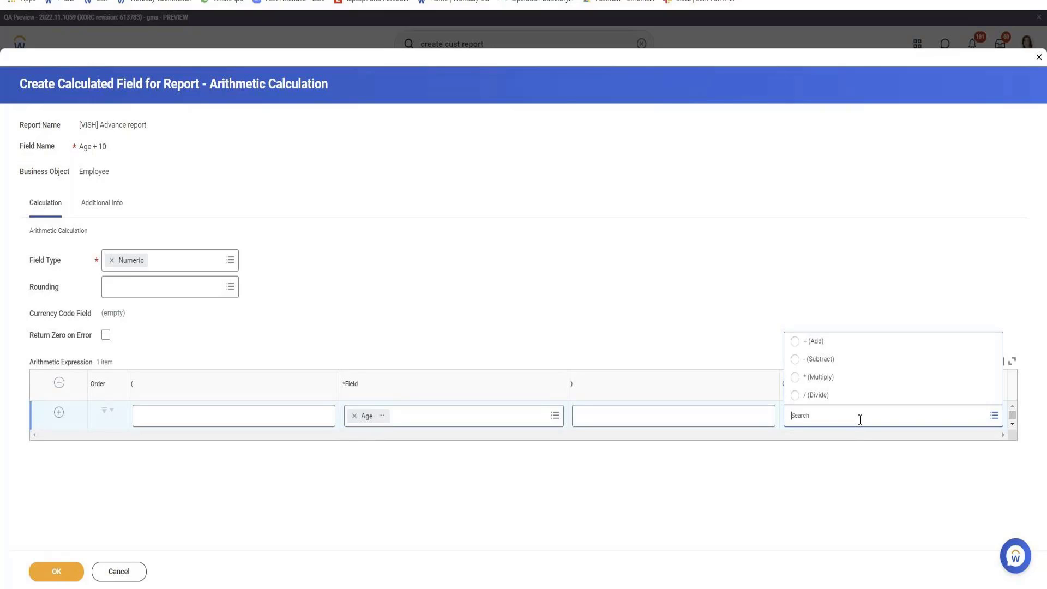
{"action": "left_click", "coordinate": [813, 341]}
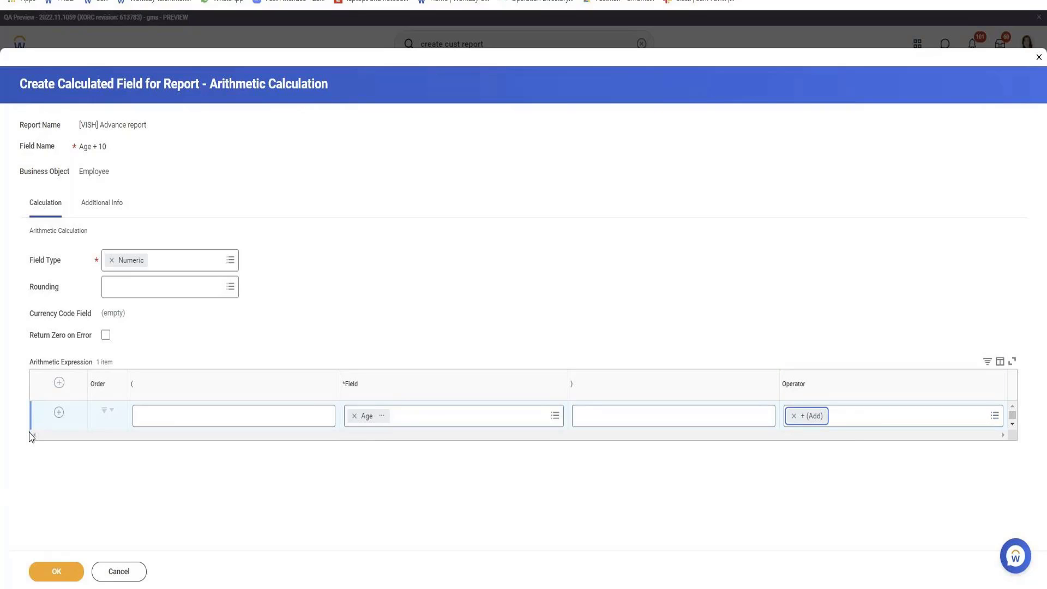
Add a second expression row with Age and tick Return Zero on Error
{"action": "left_click", "coordinate": [59, 413]}
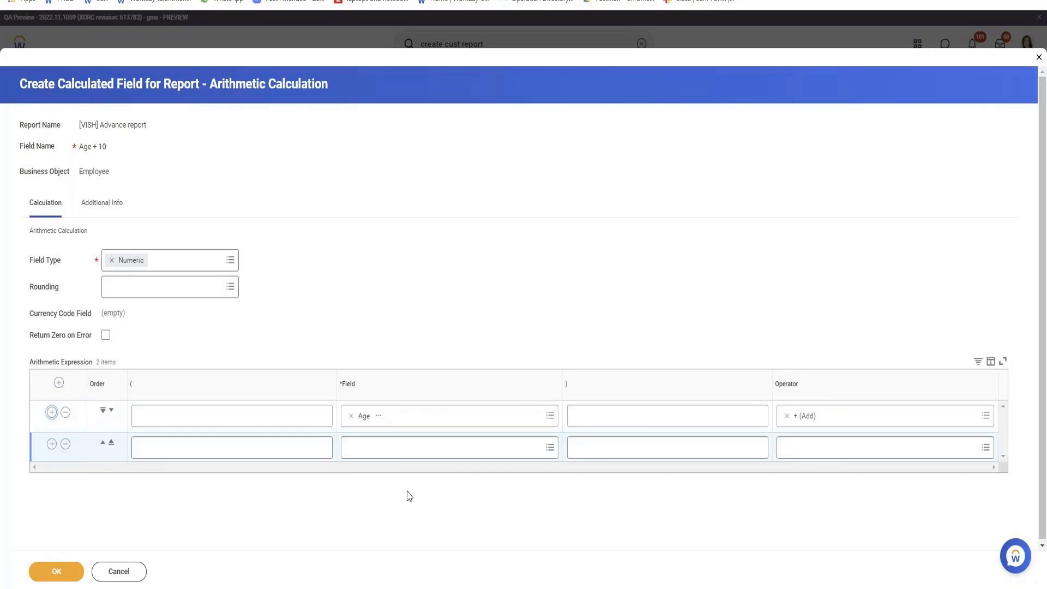
{"action": "left_click", "coordinate": [401, 452]}
{"action": "type", "text": "age"}
{"action": "key", "text": "Return"}
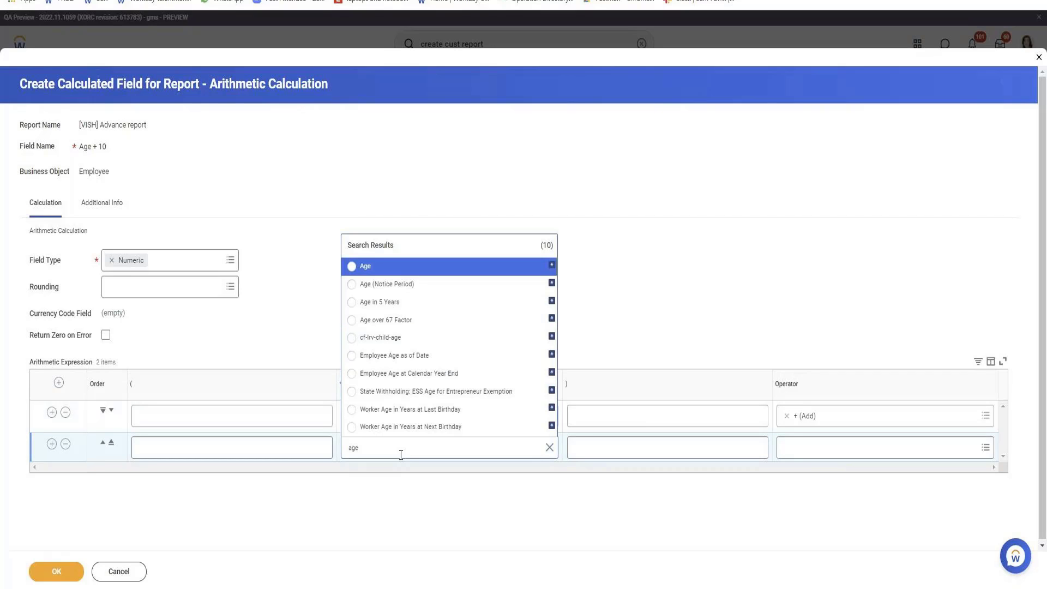
{"action": "key", "text": "Return"}
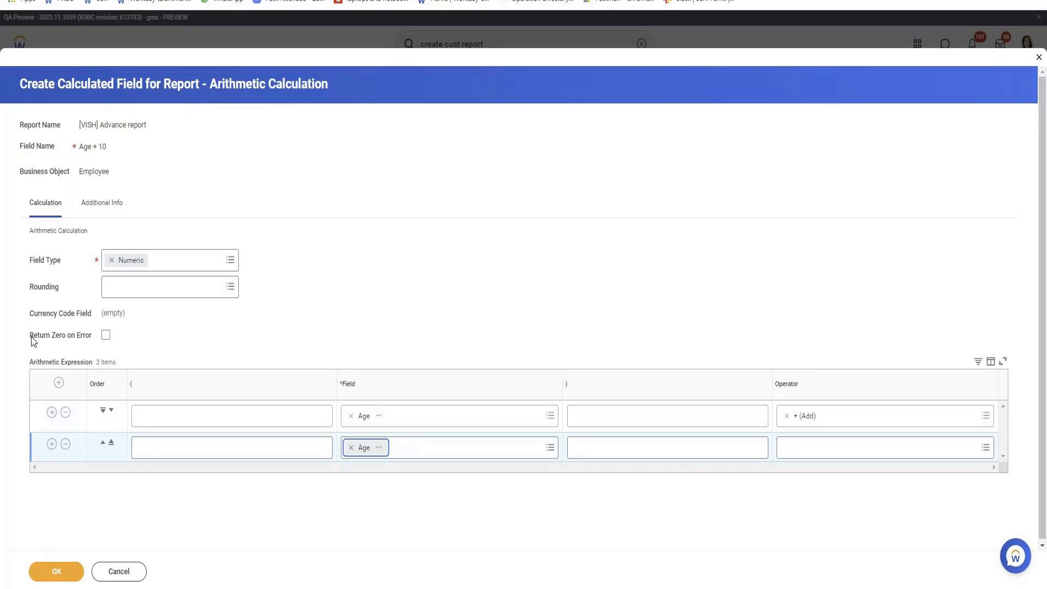
{"action": "left_click_drag", "start_coordinate": [32, 338], "coordinate": [106, 343]}
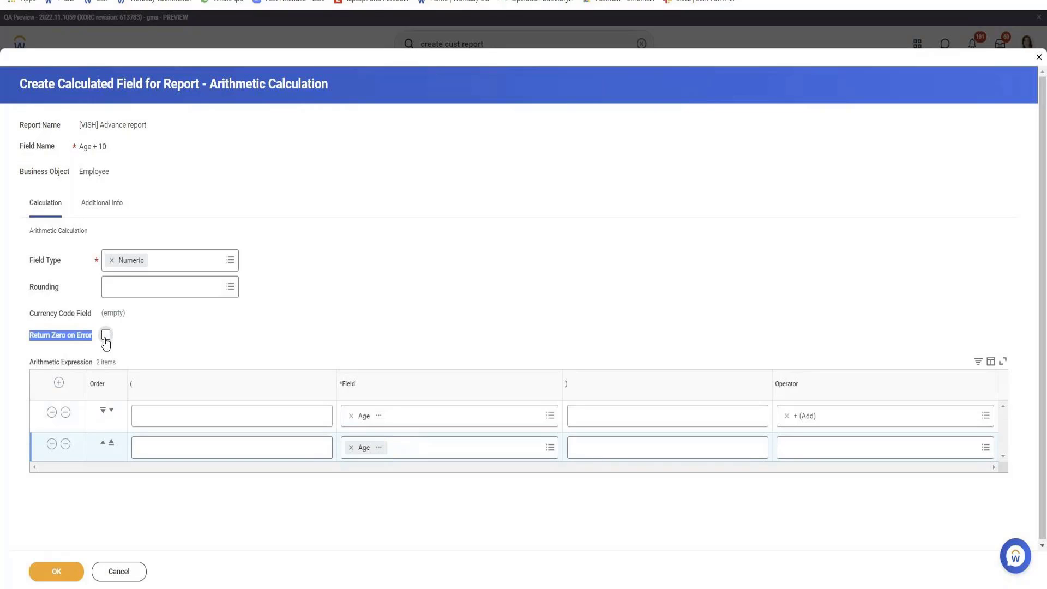
{"action": "left_click", "coordinate": [106, 336]}
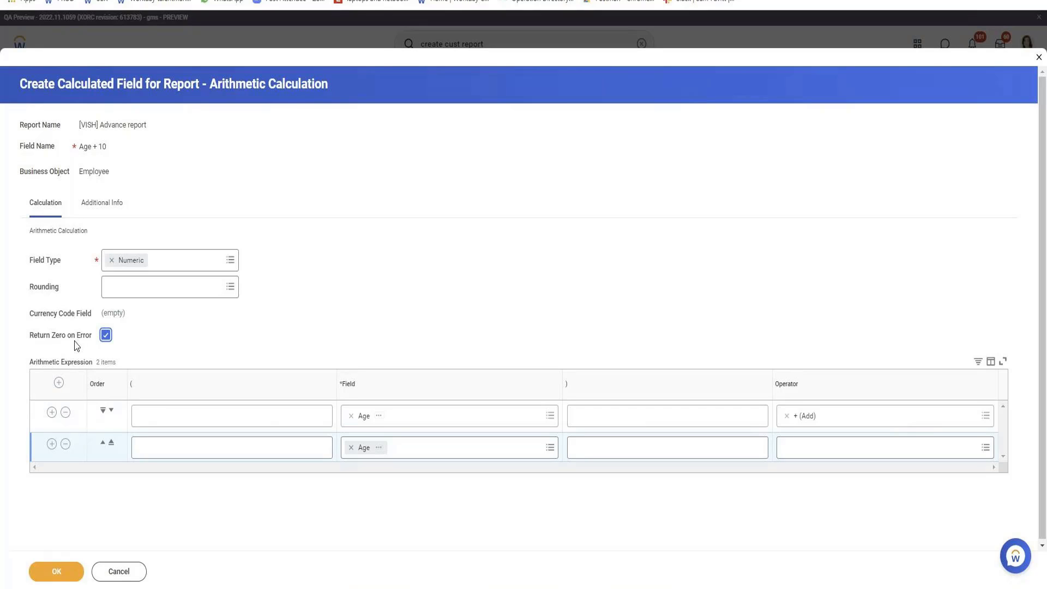
Save the Age + 10 field and report, then select Age 35 and Age + 10 value 70 in the results
{"action": "left_click", "coordinate": [66, 574]}
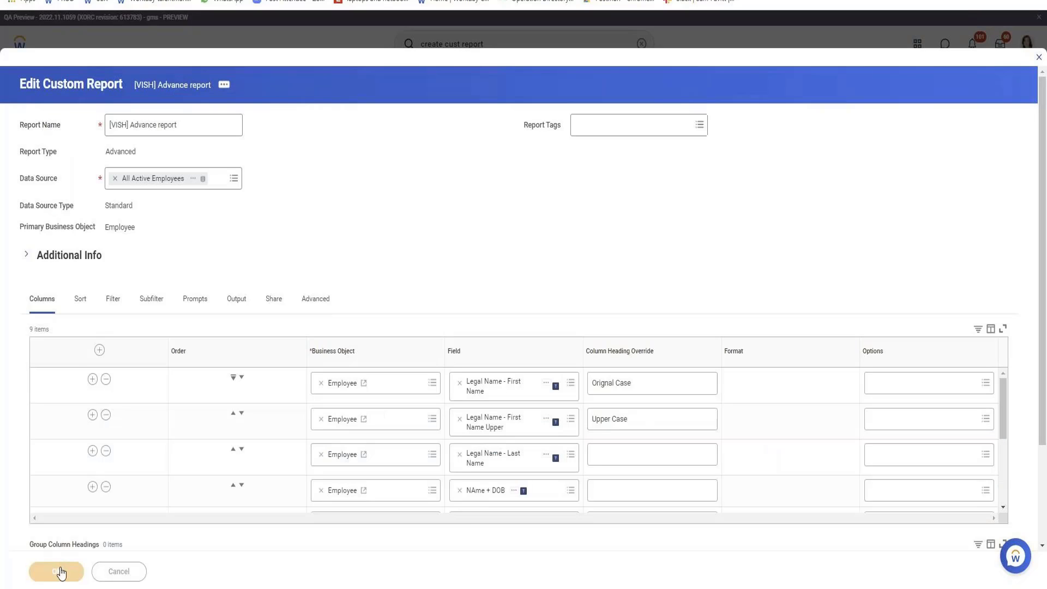
{"action": "left_click", "coordinate": [62, 572]}
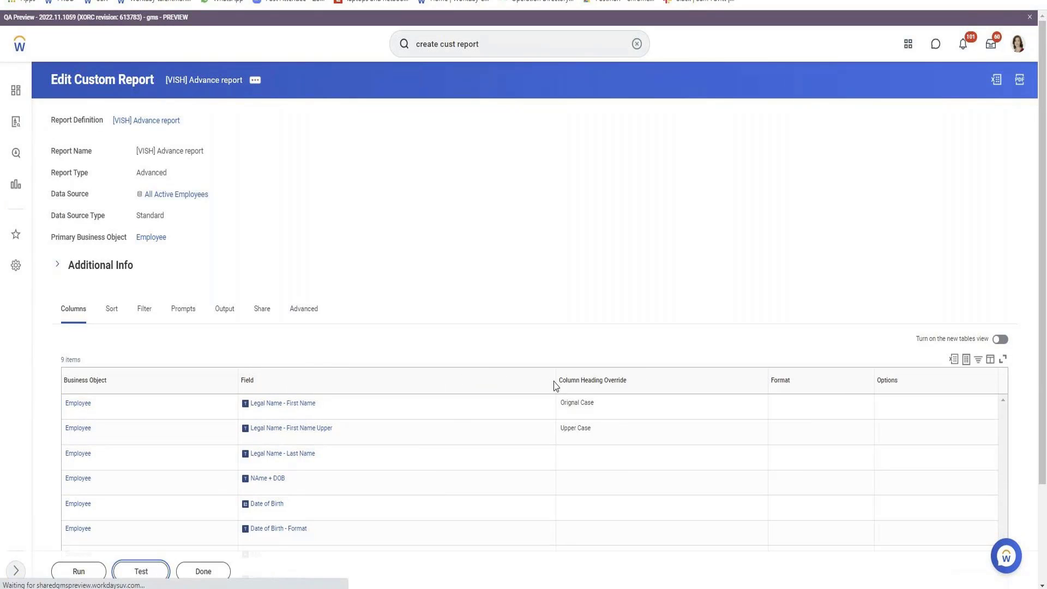
{"action": "left_click", "coordinate": [1004, 178]}
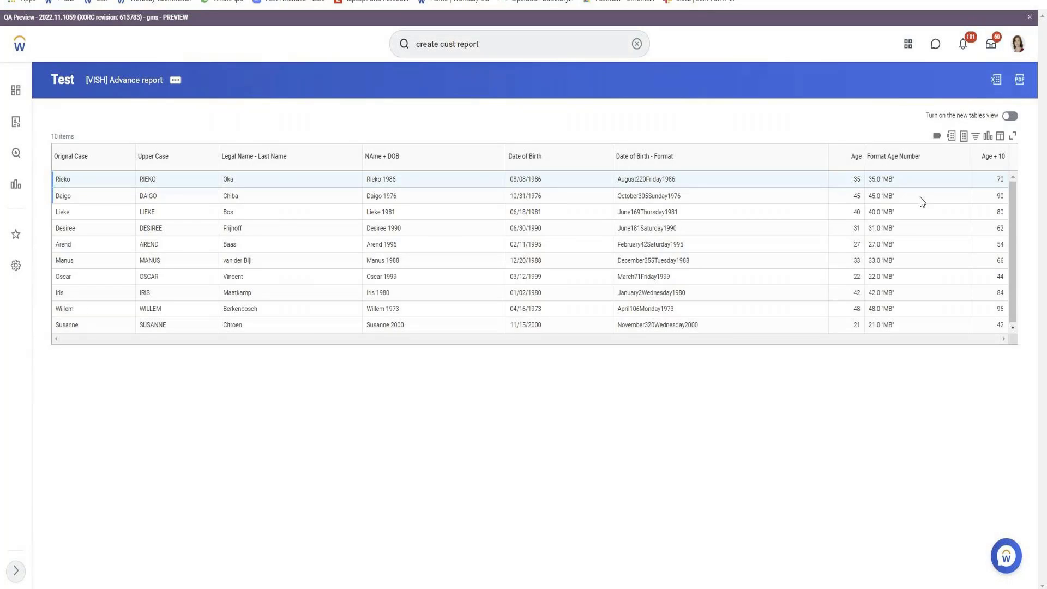
{"action": "left_click_drag", "start_coordinate": [860, 179], "coordinate": [852, 179]}
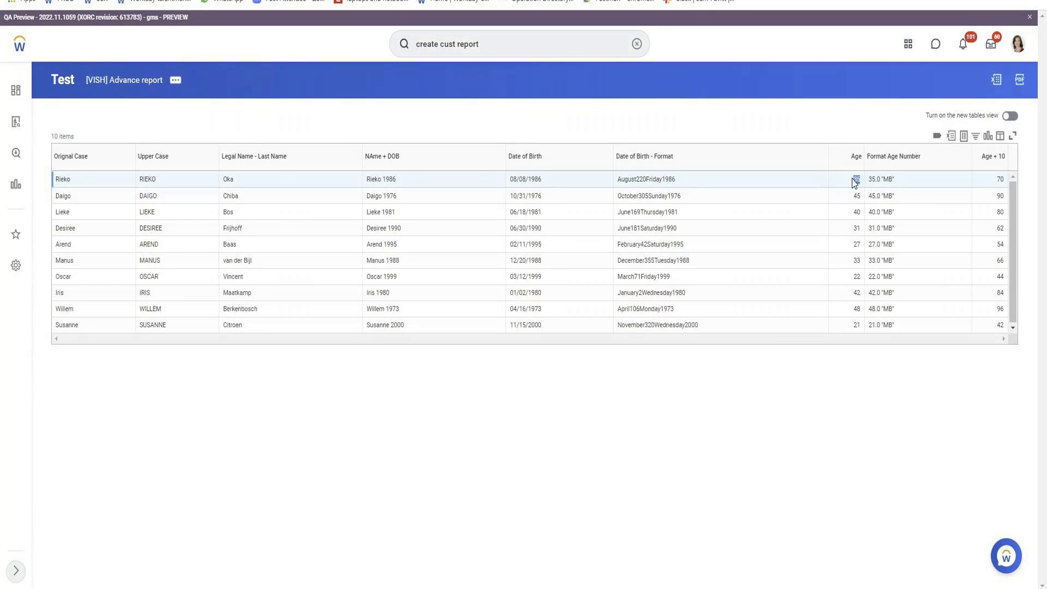
{"action": "double_click", "coordinate": [1002, 180]}
Edit [VISH] Advance report, add a column row, and start an Employee calculated field showing the function list
{"action": "mouse_move", "coordinate": [269, 134]}
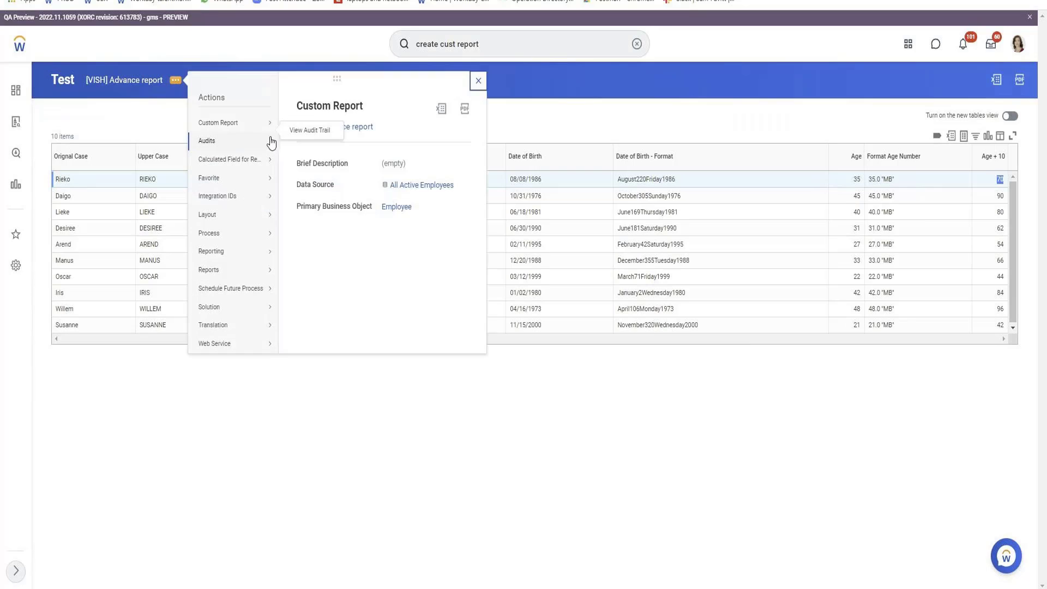
{"action": "left_click", "coordinate": [297, 125]}
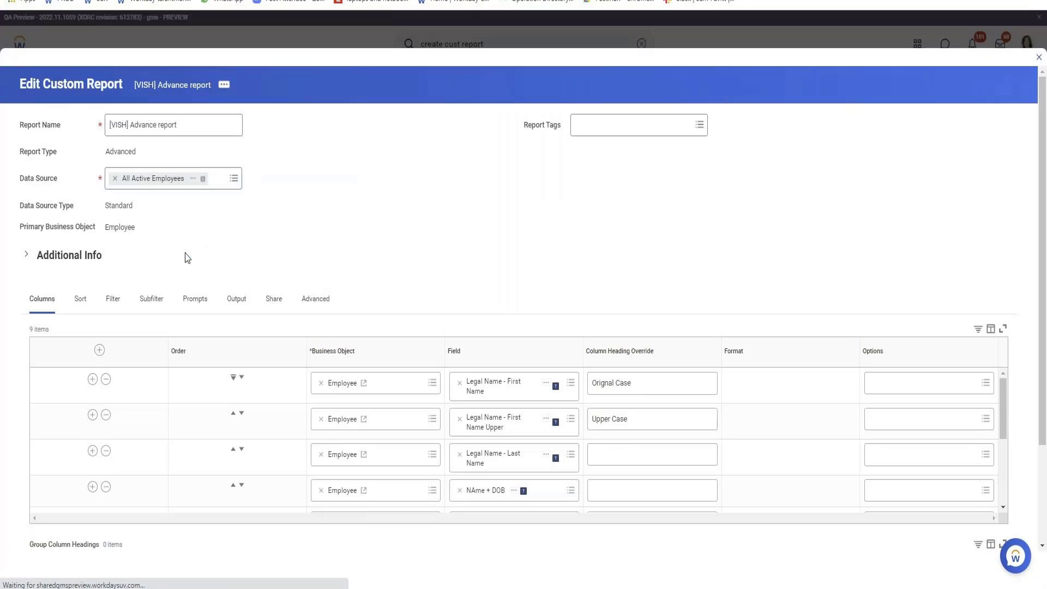
{"action": "scroll", "coordinate": [175, 294], "scroll_direction": "down", "scroll_amount": 5}
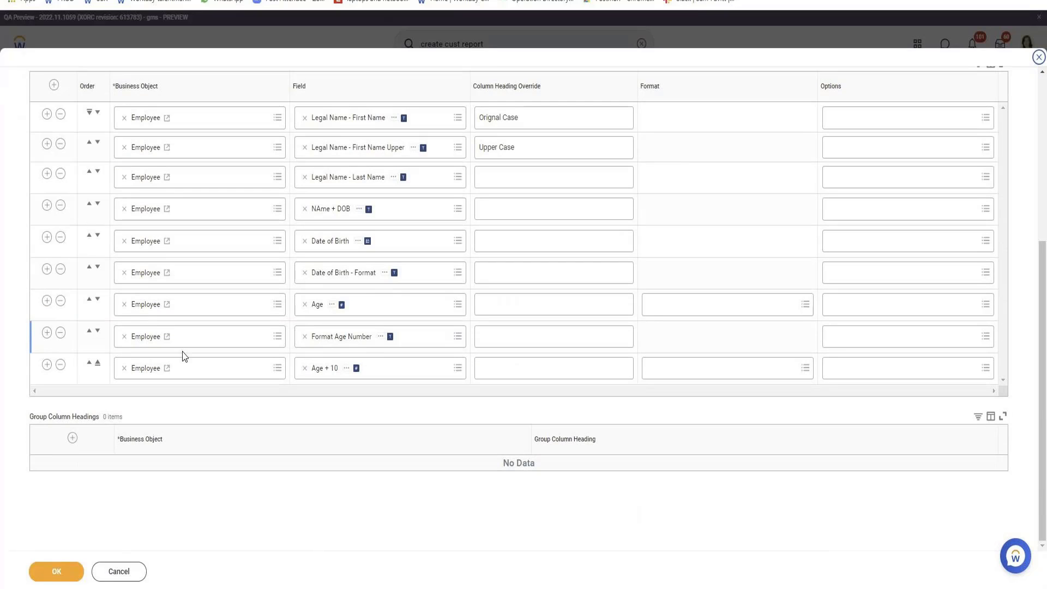
{"action": "left_click", "coordinate": [46, 368]}
{"action": "left_click", "coordinate": [337, 402]}
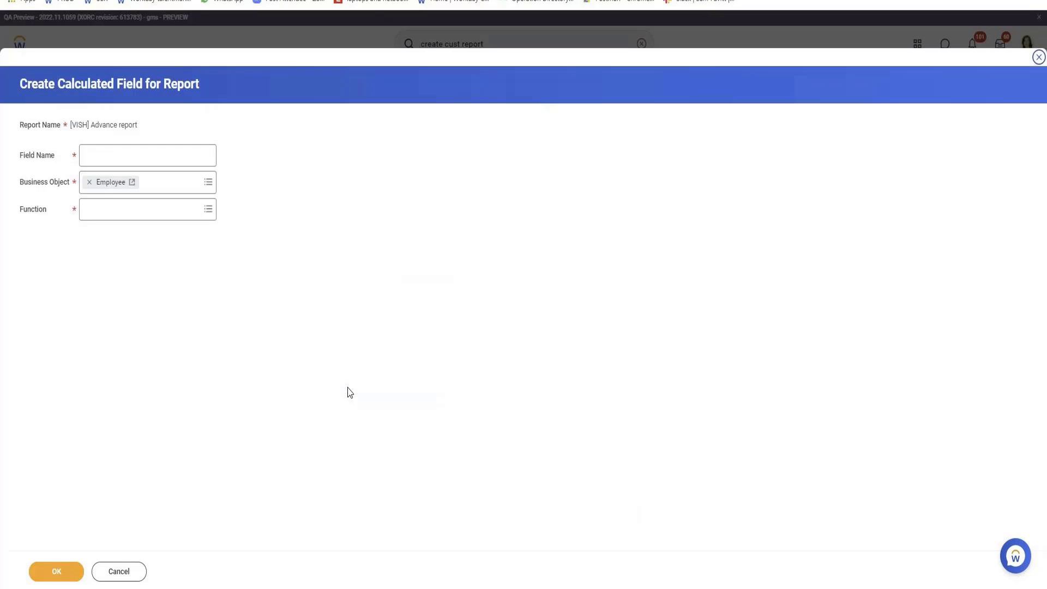
{"action": "left_click", "coordinate": [133, 215]}
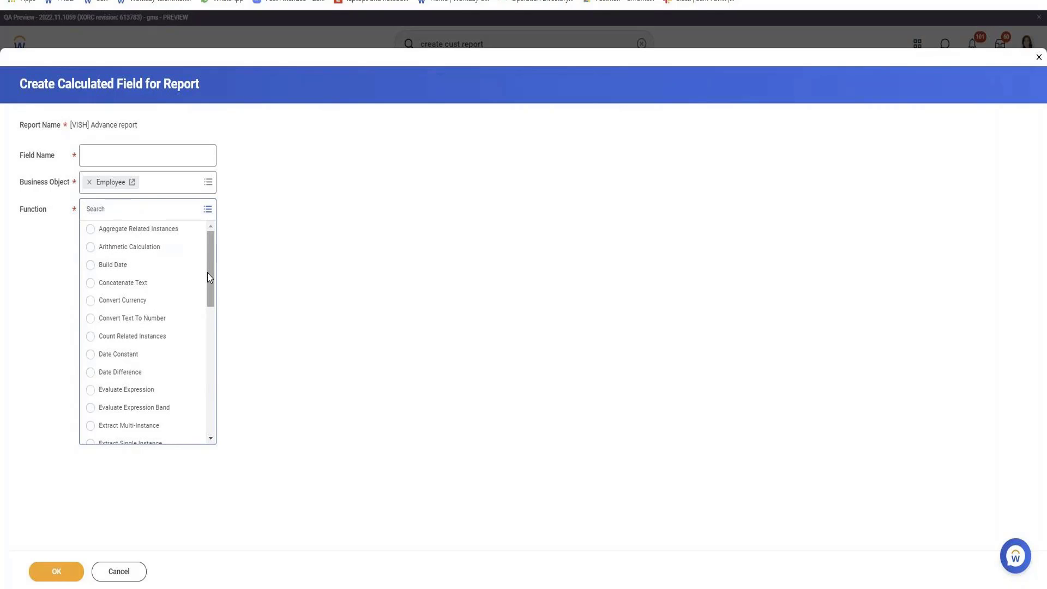
Create a calculated field named 'Name' using the Text Constant function
{"action": "left_click_drag", "start_coordinate": [207, 277], "coordinate": [206, 388]}
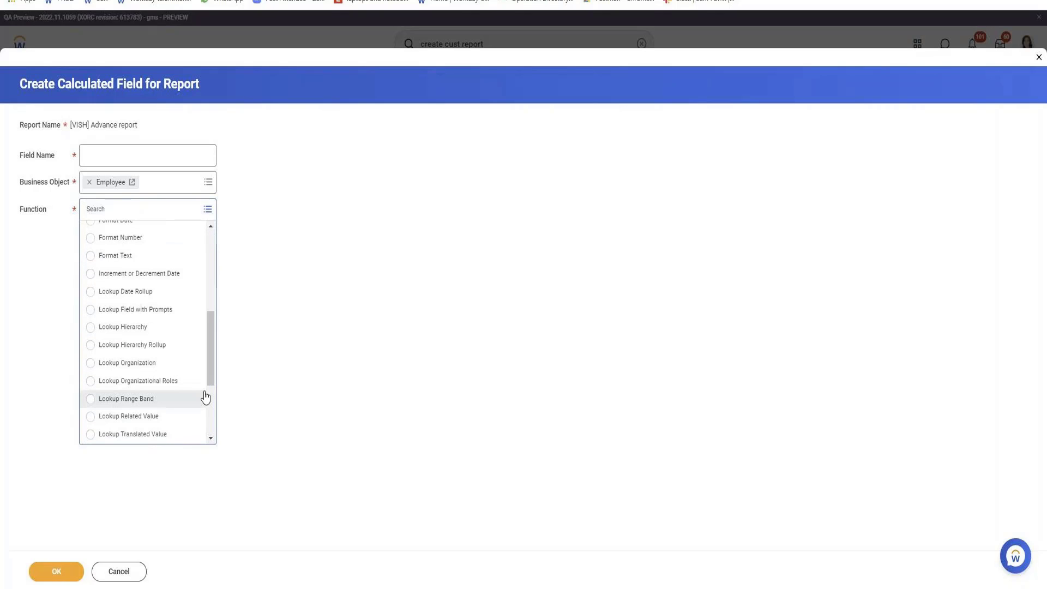
{"action": "scroll", "coordinate": [153, 316], "scroll_direction": "down", "scroll_amount": 3}
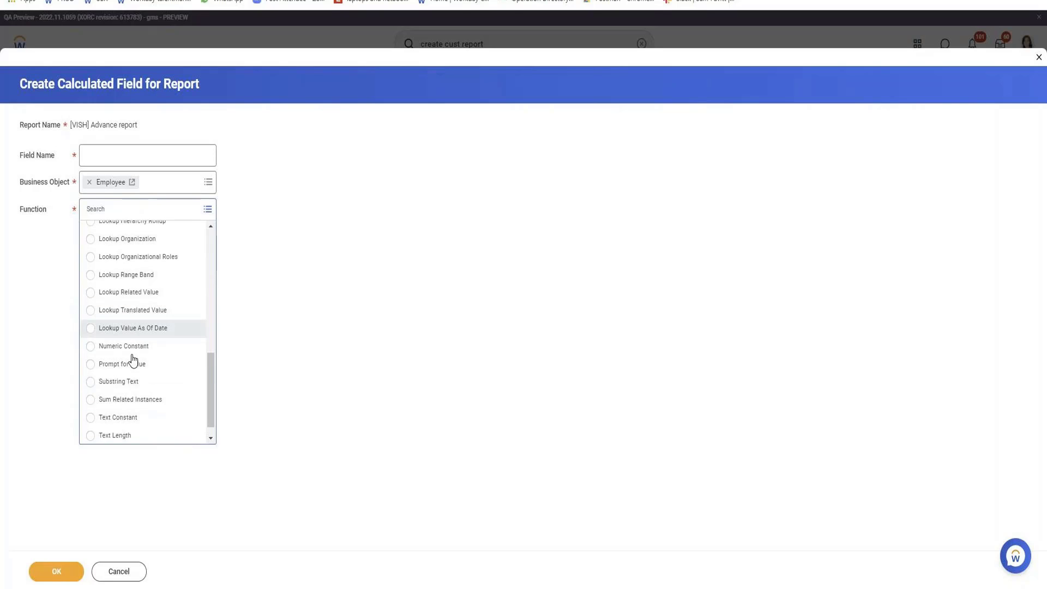
{"action": "left_click", "coordinate": [125, 424]}
{"action": "left_click", "coordinate": [98, 149]}
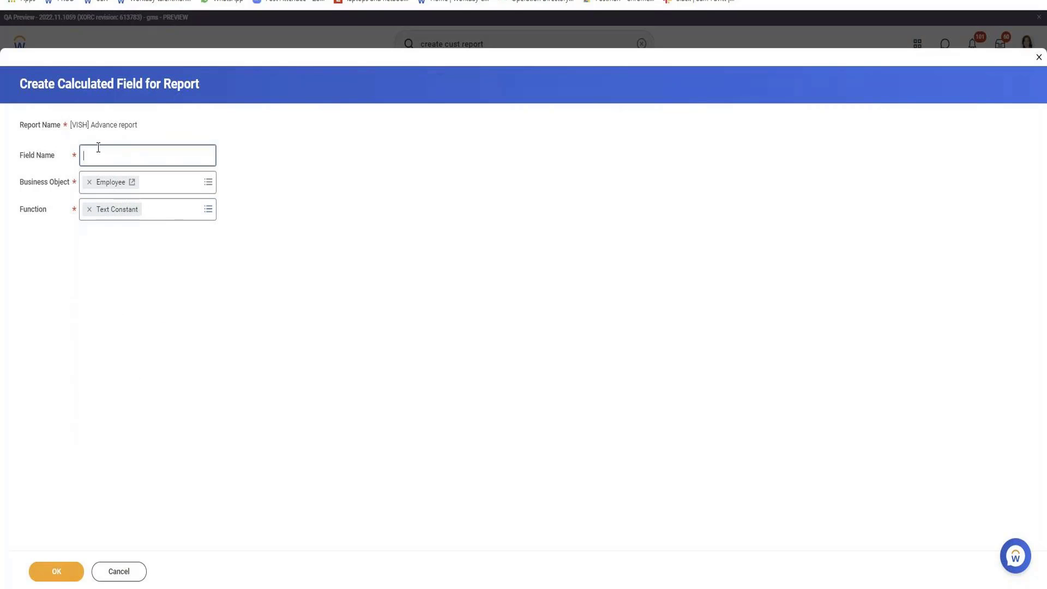
{"action": "type", "text": "Name"}
{"action": "left_click", "coordinate": [71, 572]}
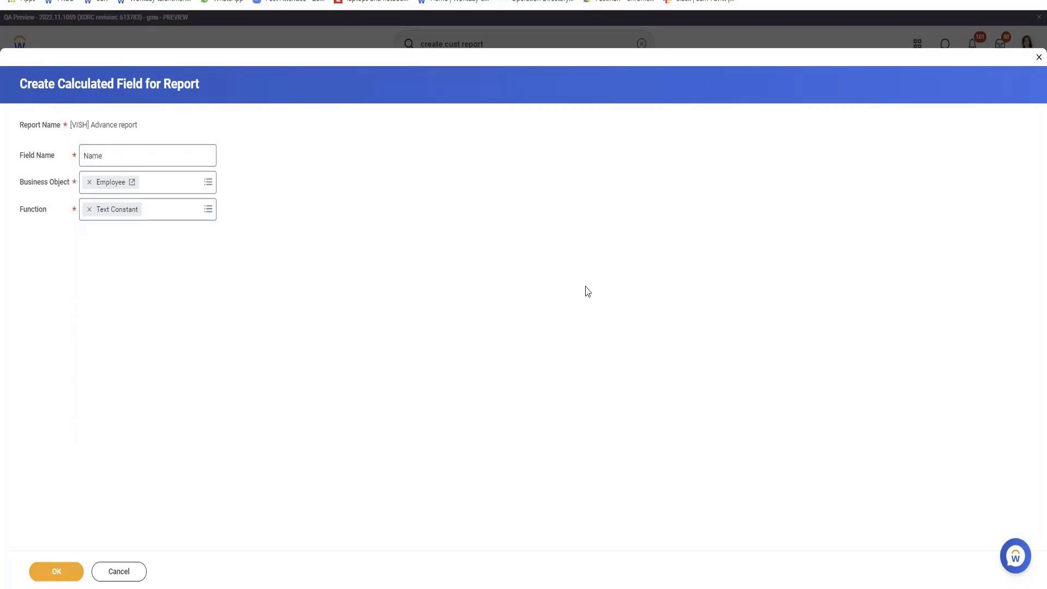
Enter a sample first name as the constant value and save the report definition
{"action": "left_click", "coordinate": [171, 265]}
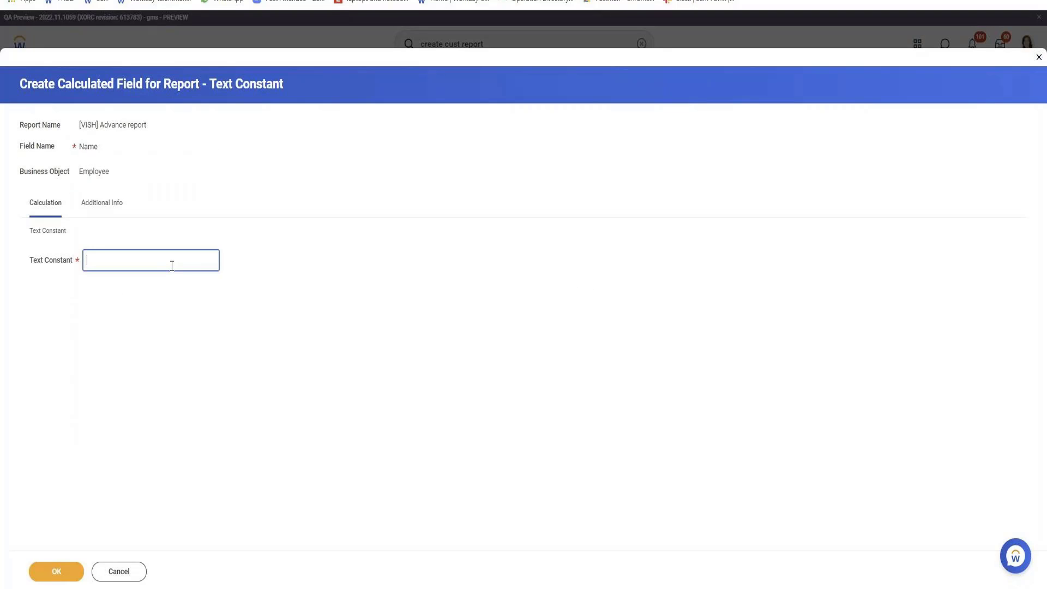
{"action": "type", "text": "Kevin"}
{"action": "left_click", "coordinate": [54, 575]}
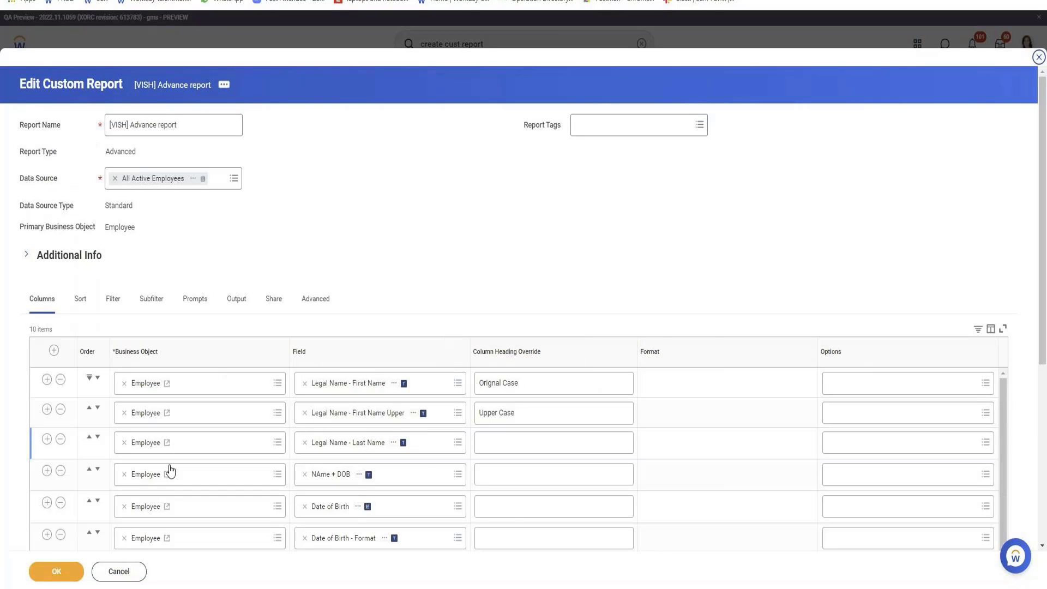
{"action": "left_click", "coordinate": [54, 571]}
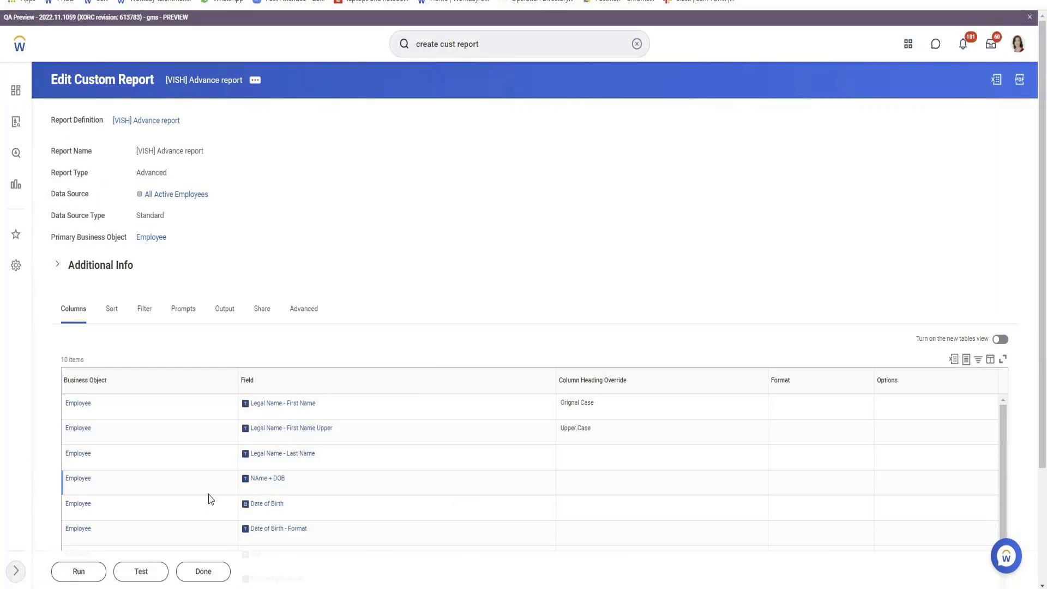
Test-run the report and check the Name column shows the constant first name for all ten employees
{"action": "left_click", "coordinate": [141, 571]}
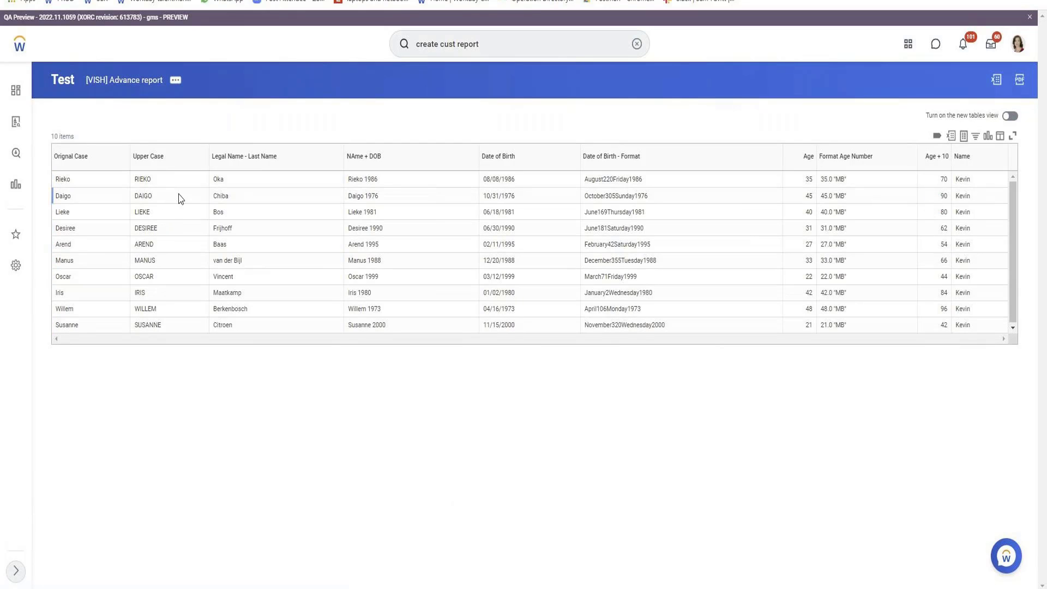
{"action": "double_click", "coordinate": [67, 180]}
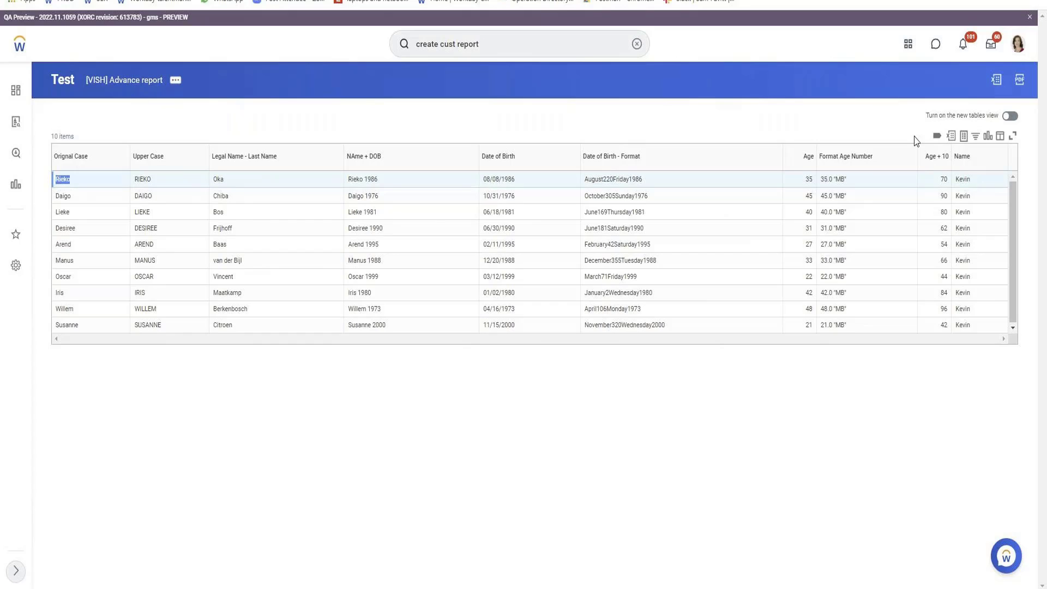
{"action": "left_click_drag", "start_coordinate": [833, 180], "coordinate": [844, 180]}
{"action": "left_click", "coordinate": [175, 82]}
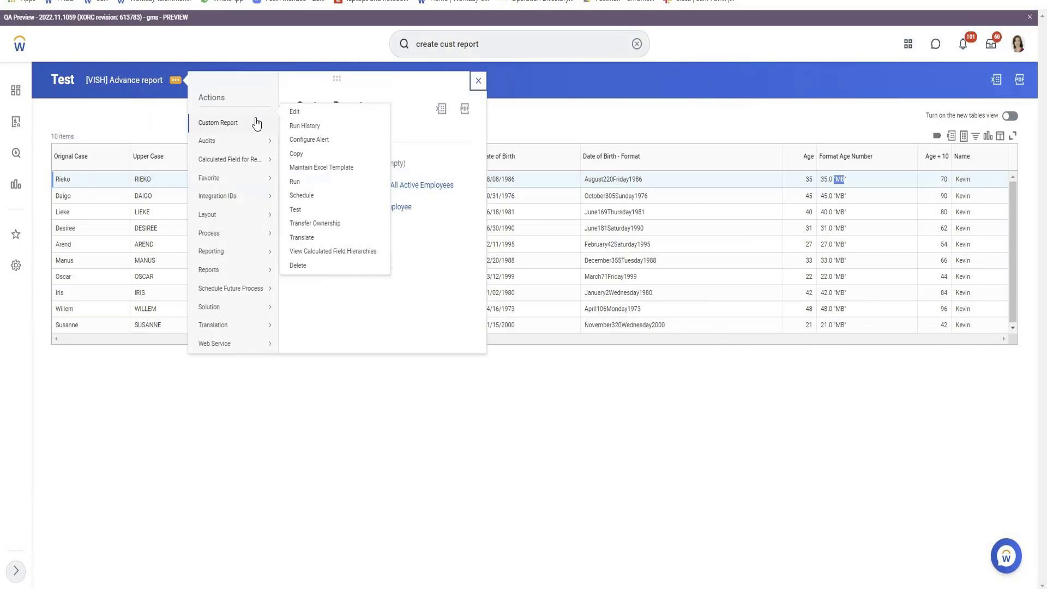
Edit the report, add an eleventh column row, and cancel the calculated field started for it
{"action": "left_click", "coordinate": [293, 111]}
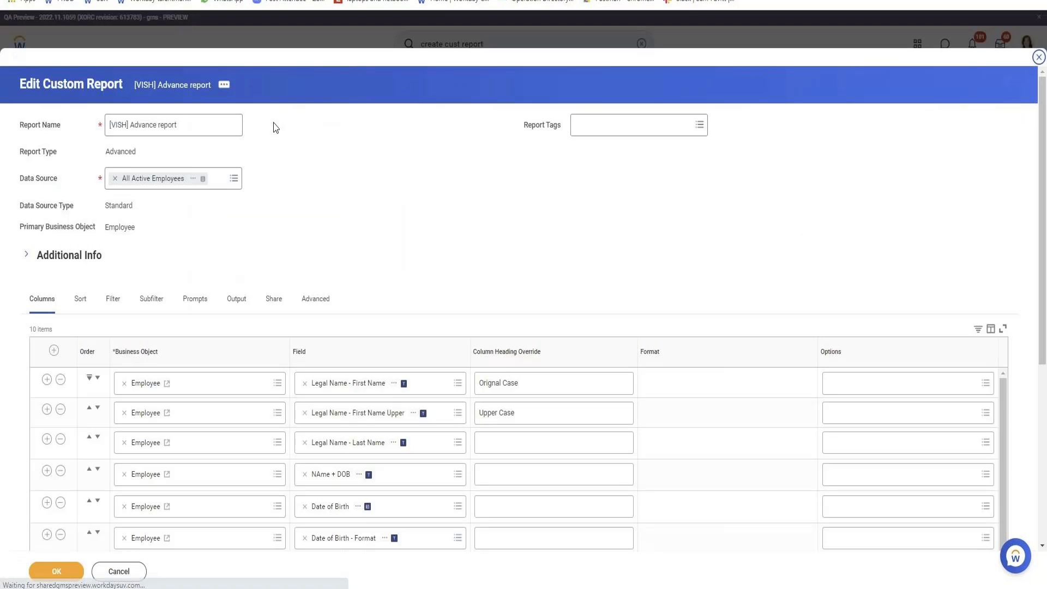
{"action": "scroll", "coordinate": [201, 297], "scroll_direction": "down", "scroll_amount": 5}
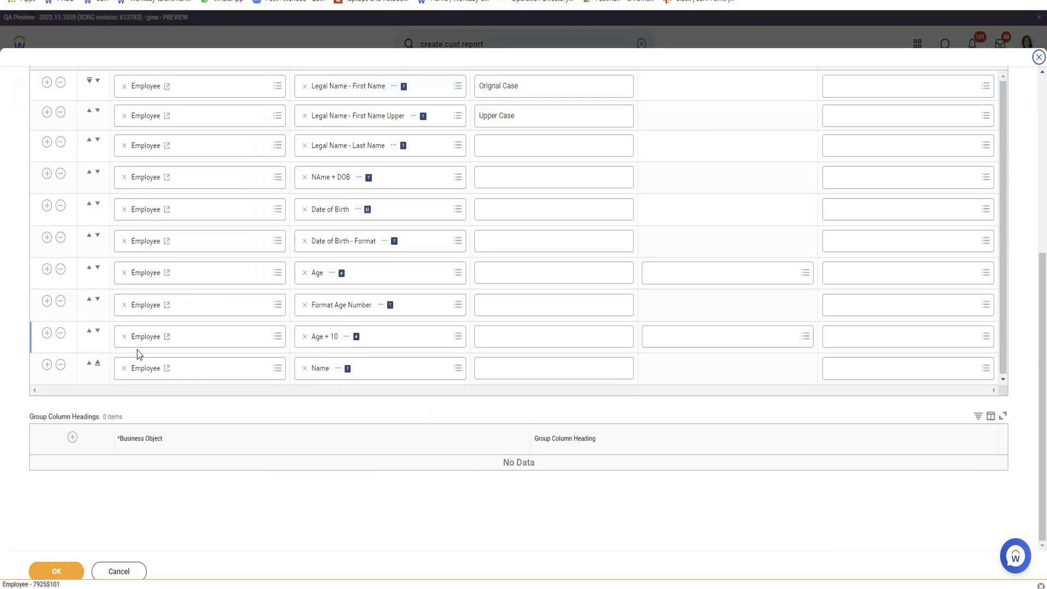
{"action": "left_click", "coordinate": [46, 364]}
{"action": "left_click", "coordinate": [384, 403]}
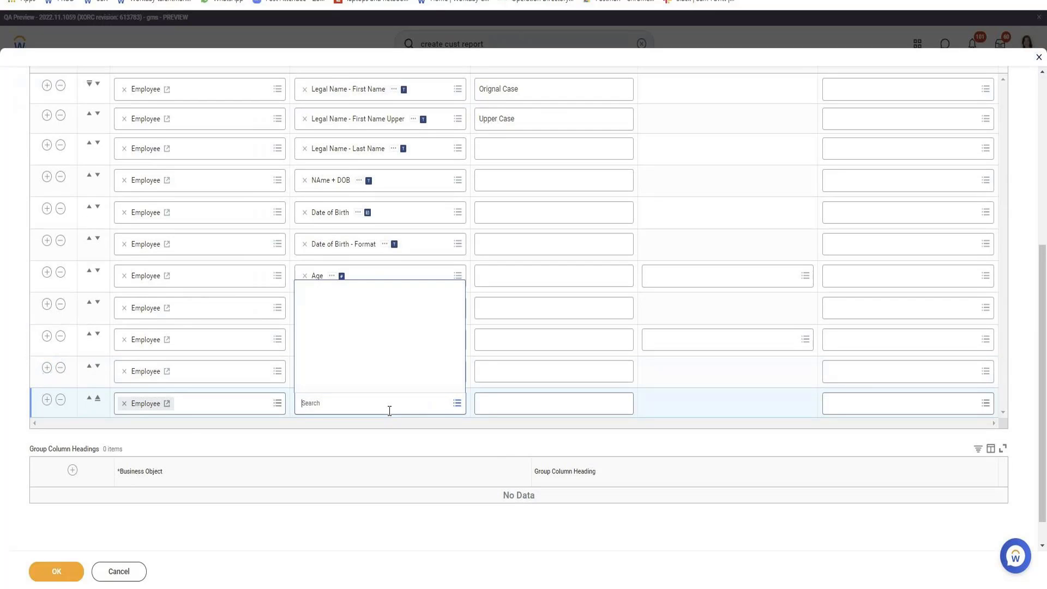
{"action": "left_click", "coordinate": [383, 382]}
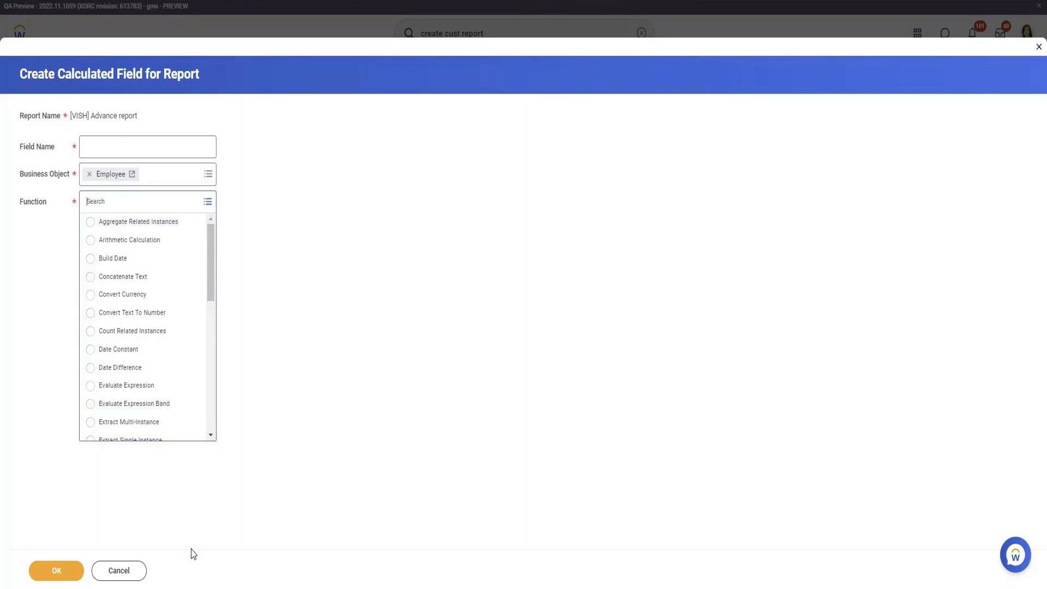
{"action": "left_click", "coordinate": [143, 570]}
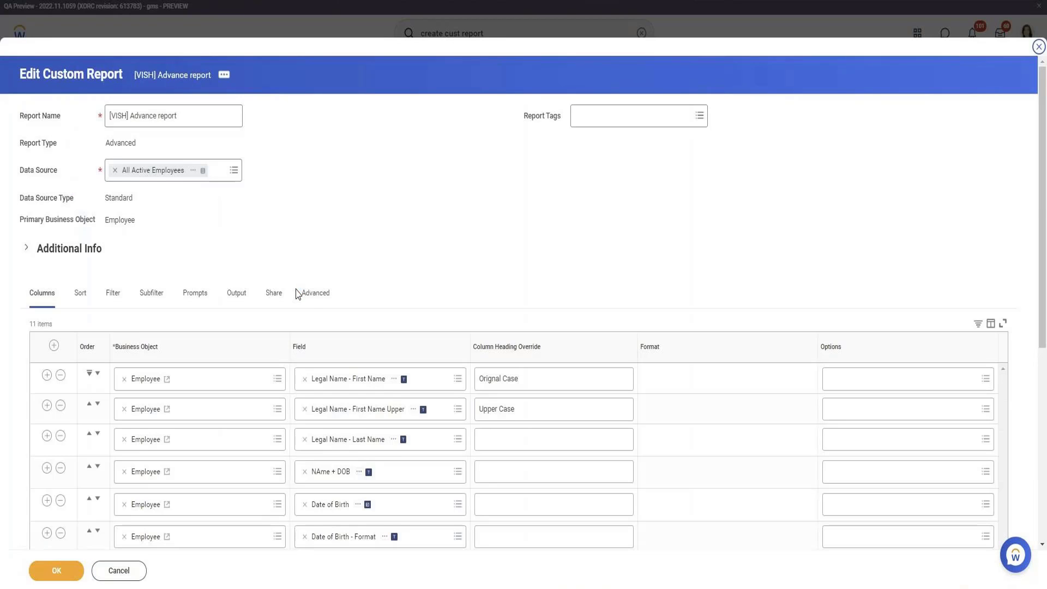
Set the last column row's field to Total Base Pay Amount
{"action": "scroll", "coordinate": [298, 294], "scroll_direction": "down", "scroll_amount": 6}
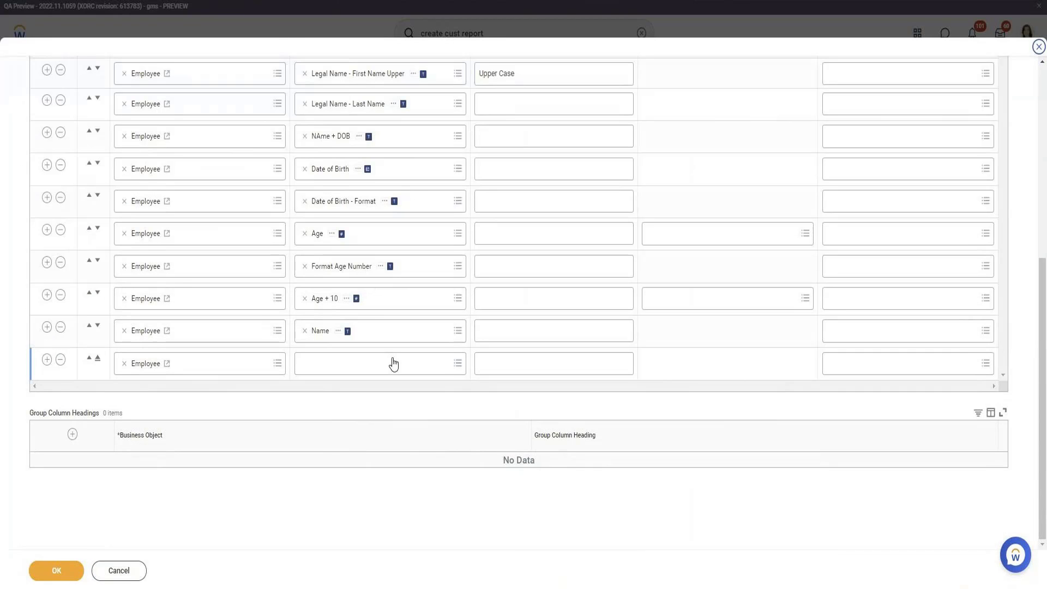
{"action": "left_click", "coordinate": [393, 363]}
{"action": "type", "text": "BAse pay"}
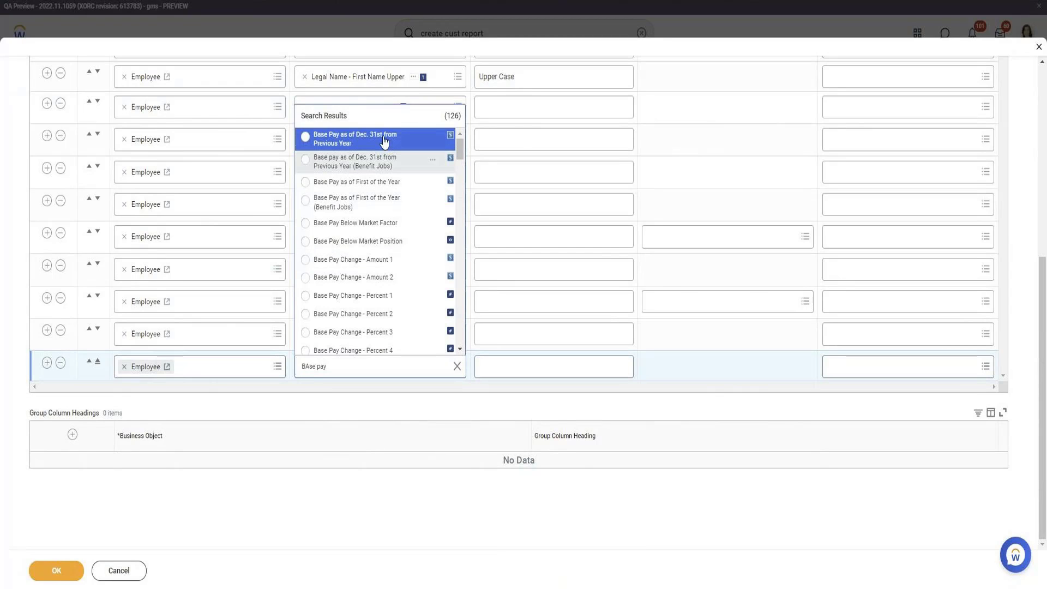
{"action": "scroll", "coordinate": [383, 268], "scroll_direction": "down", "scroll_amount": 5}
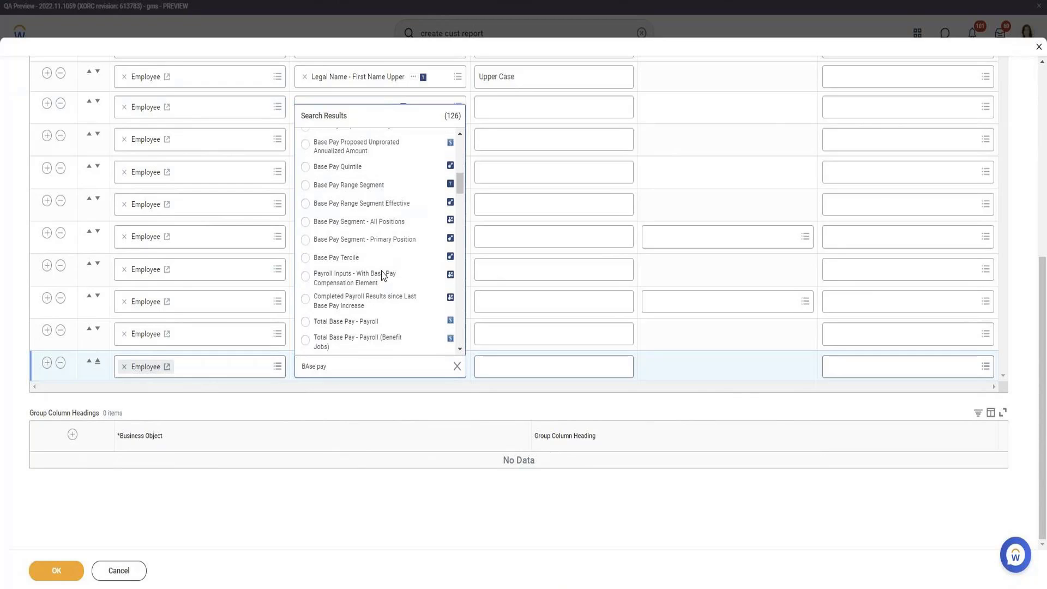
{"action": "scroll", "coordinate": [383, 274], "scroll_direction": "down", "scroll_amount": 5}
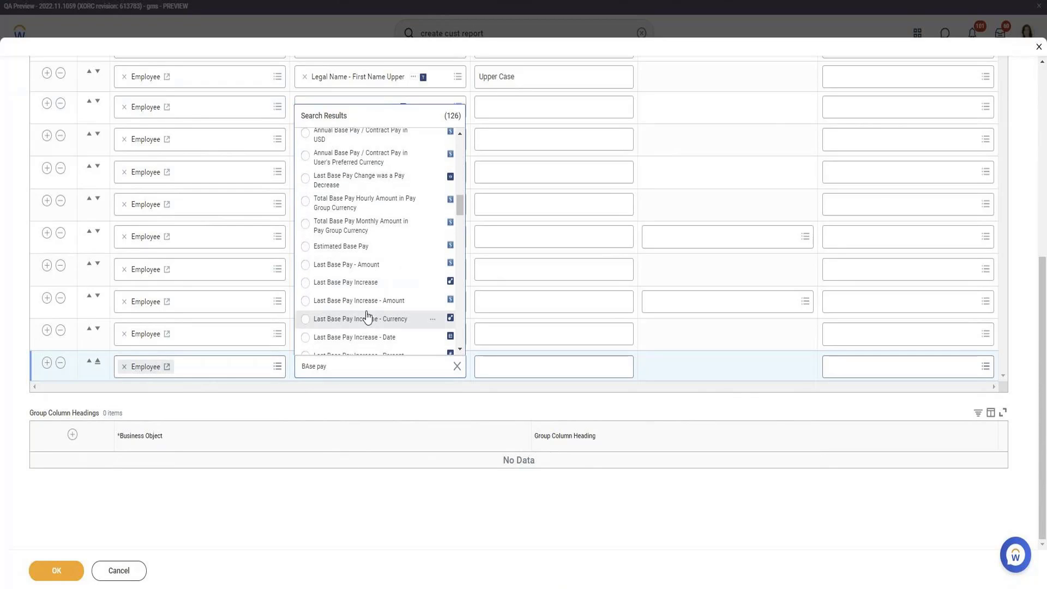
{"action": "scroll", "coordinate": [367, 315], "scroll_direction": "down", "scroll_amount": 4}
{"action": "scroll", "coordinate": [367, 315], "scroll_direction": "down", "scroll_amount": 3}
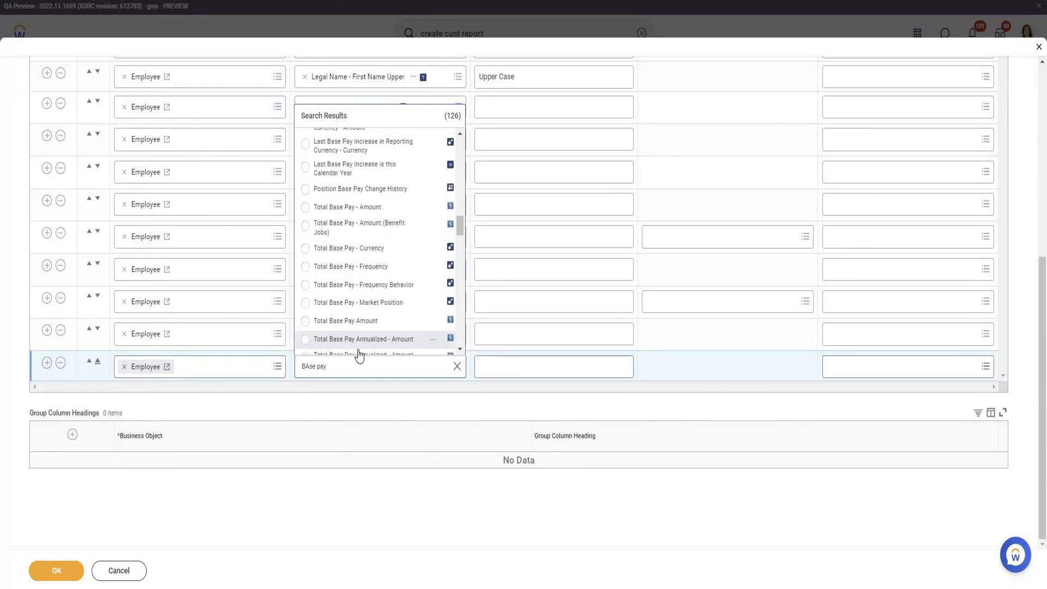
{"action": "left_click", "coordinate": [362, 321]}
Add a Total Base Pay - Currency column row and save the report definition
{"action": "left_click", "coordinate": [47, 362]}
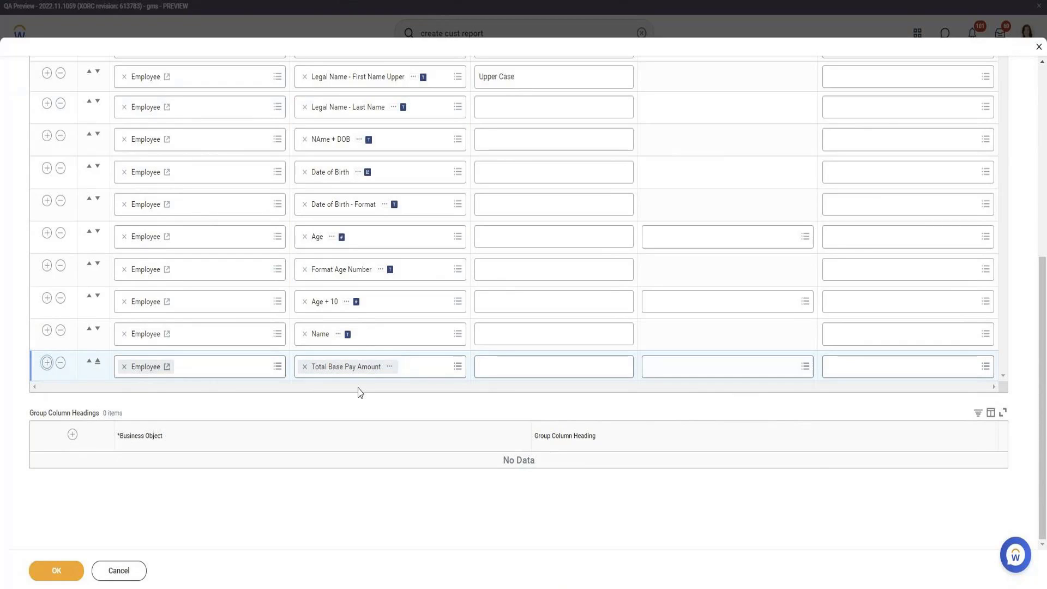
{"action": "left_click", "coordinate": [359, 395]}
{"action": "type", "text": "base pay curren"}
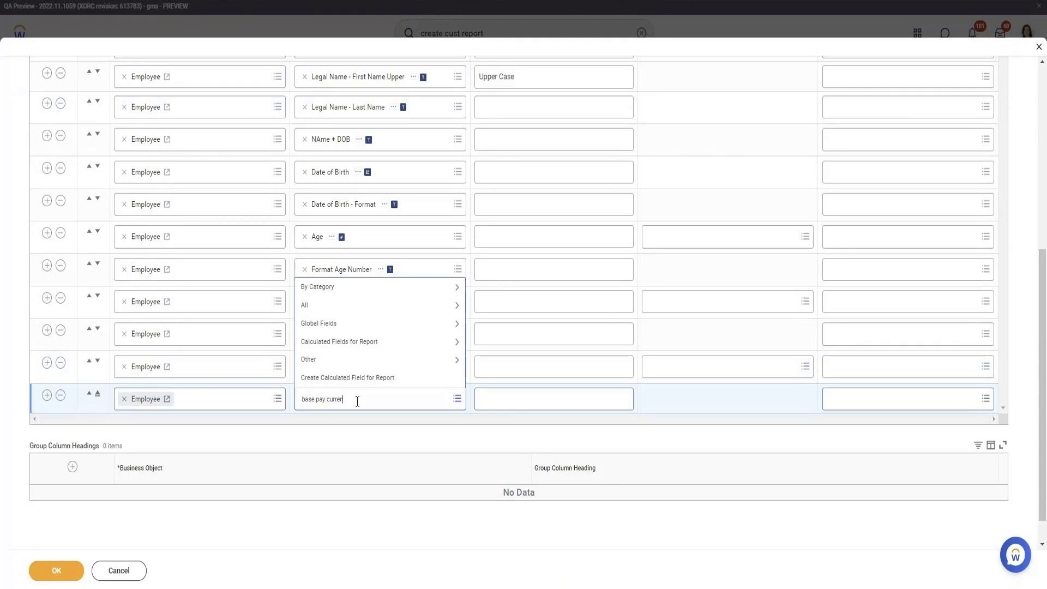
{"action": "key", "text": "Return"}
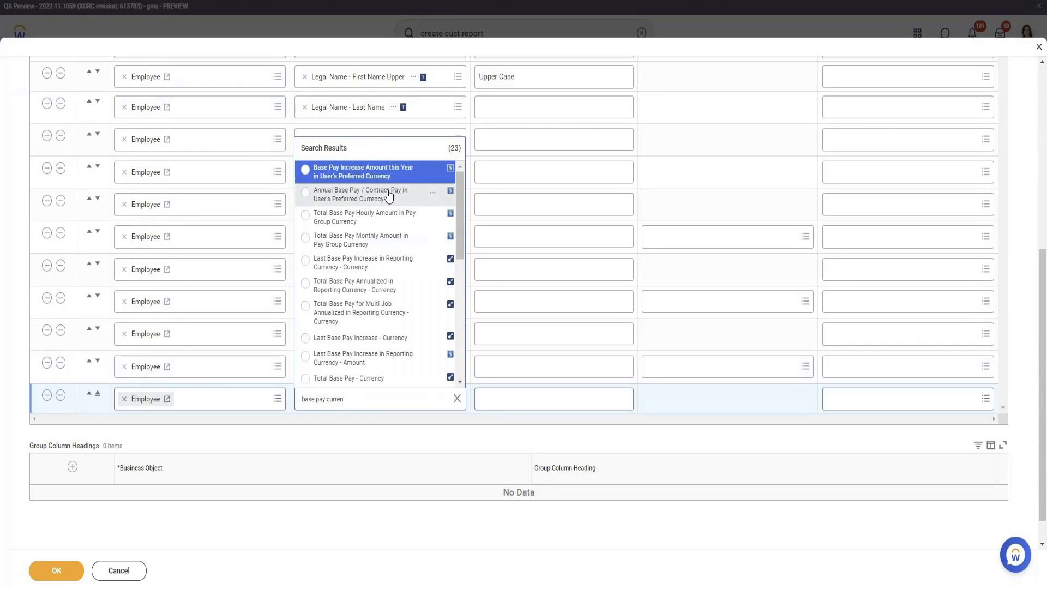
{"action": "left_click", "coordinate": [372, 379]}
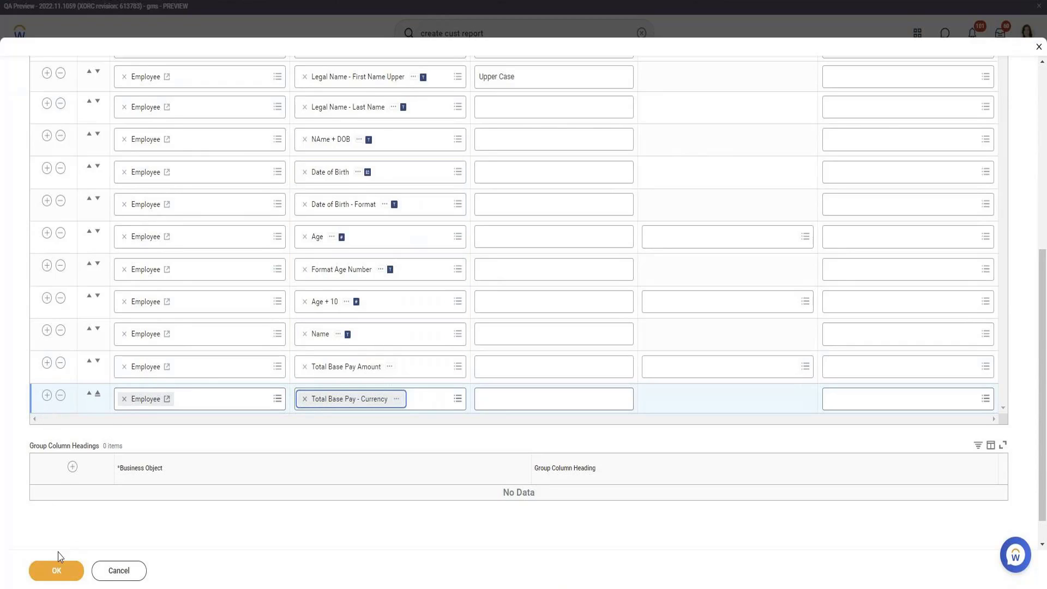
{"action": "left_click", "coordinate": [68, 579]}
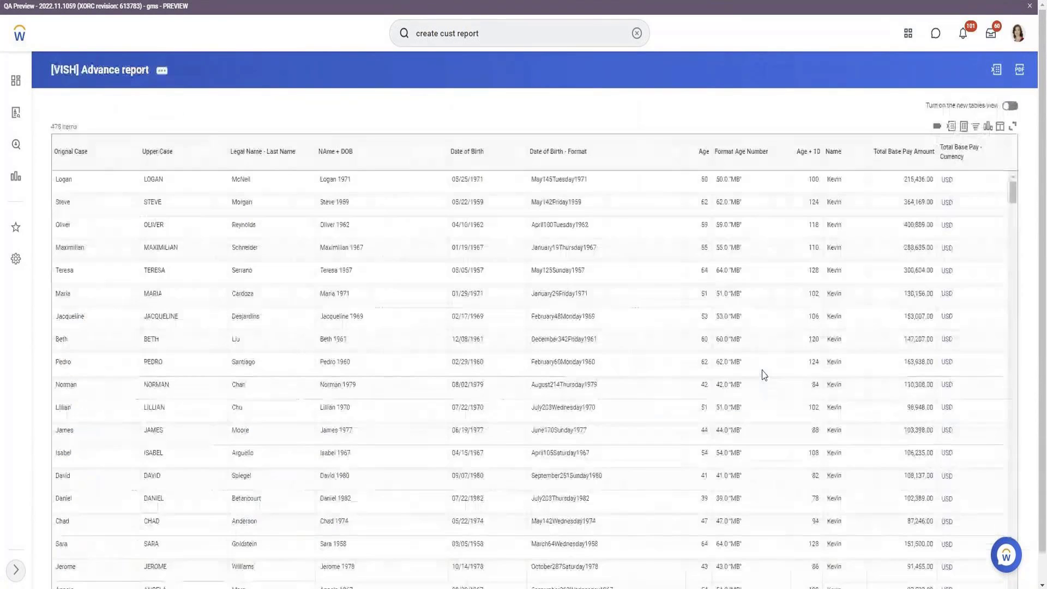
Filter the report results on Total Base Pay - Currency to show only GBP
{"action": "left_click", "coordinate": [973, 158]}
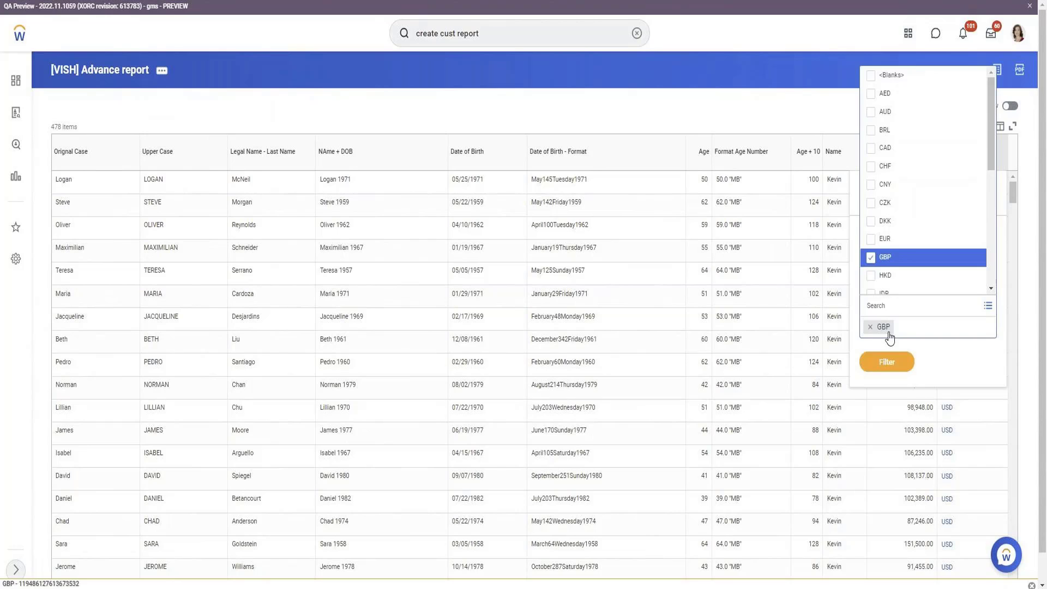
{"action": "left_click", "coordinate": [894, 367]}
{"action": "left_click", "coordinate": [878, 339]}
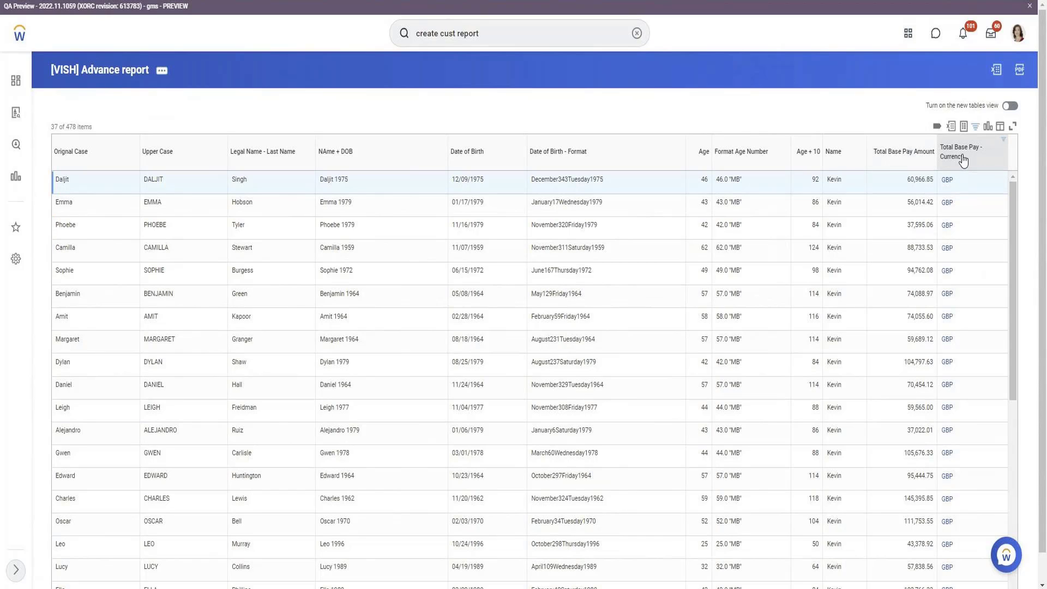
{"action": "left_click_drag", "start_coordinate": [962, 160], "coordinate": [872, 155]}
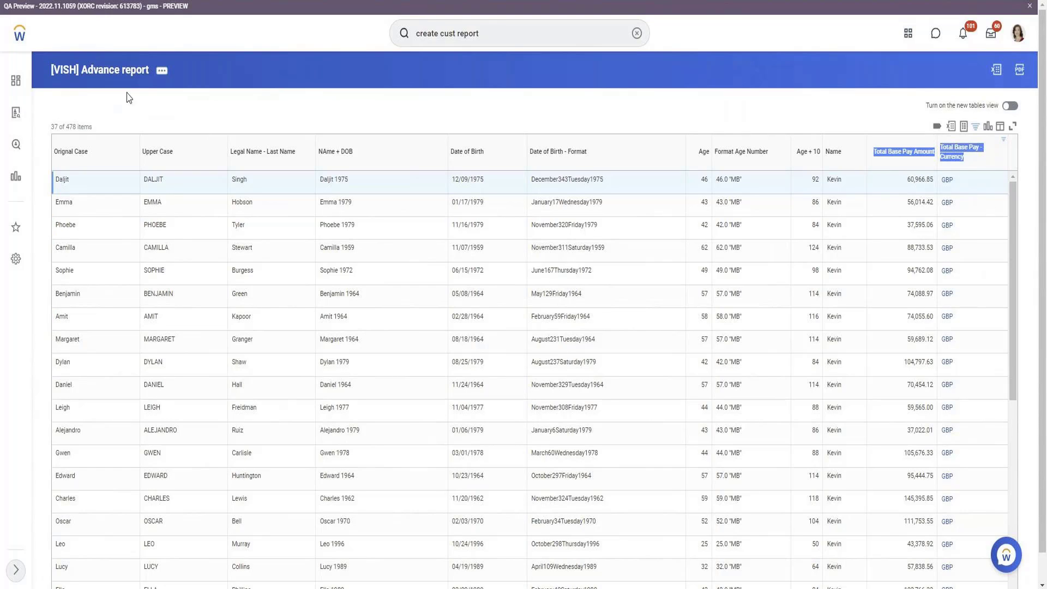
{"action": "left_click", "coordinate": [160, 71]}
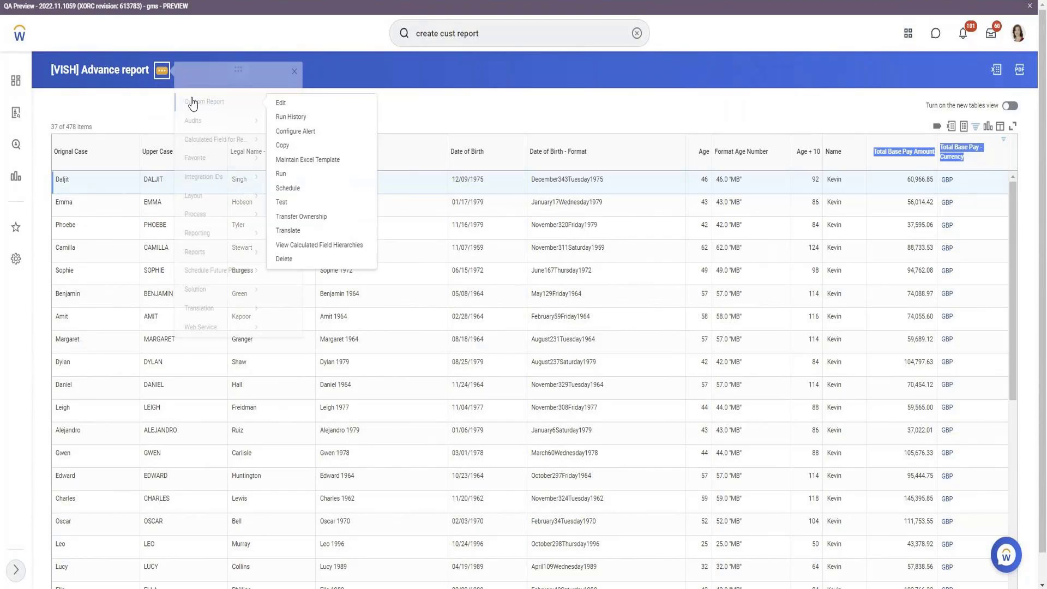
{"action": "left_click", "coordinate": [598, 121]}
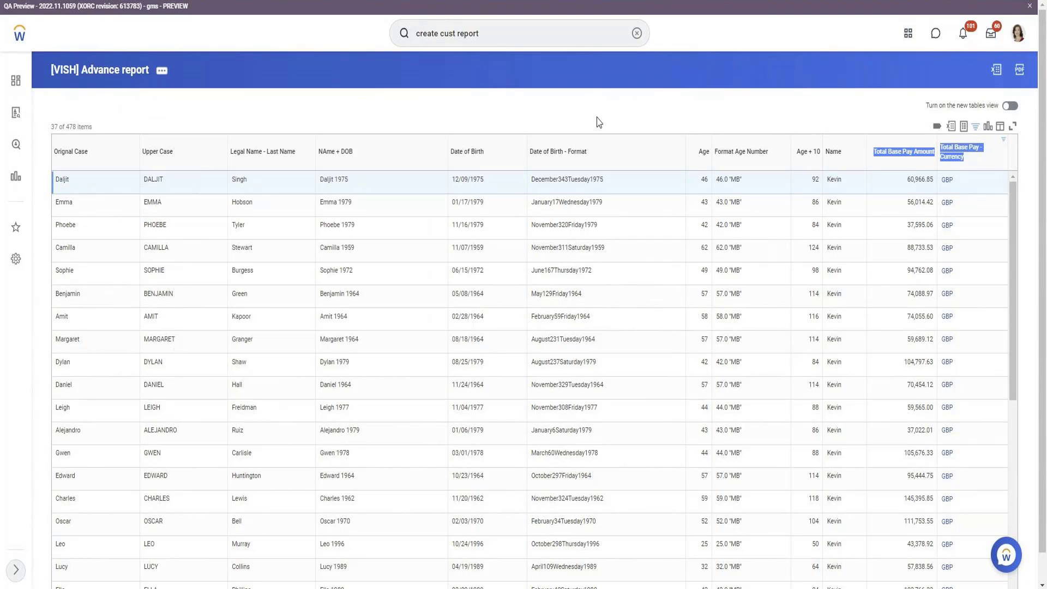
Add an empty column row after Total Base Pay - Currency and bring up its field choices
{"action": "mouse_move", "coordinate": [940, 183]}
{"action": "scroll", "coordinate": [282, 274], "scroll_direction": "down", "scroll_amount": 7}
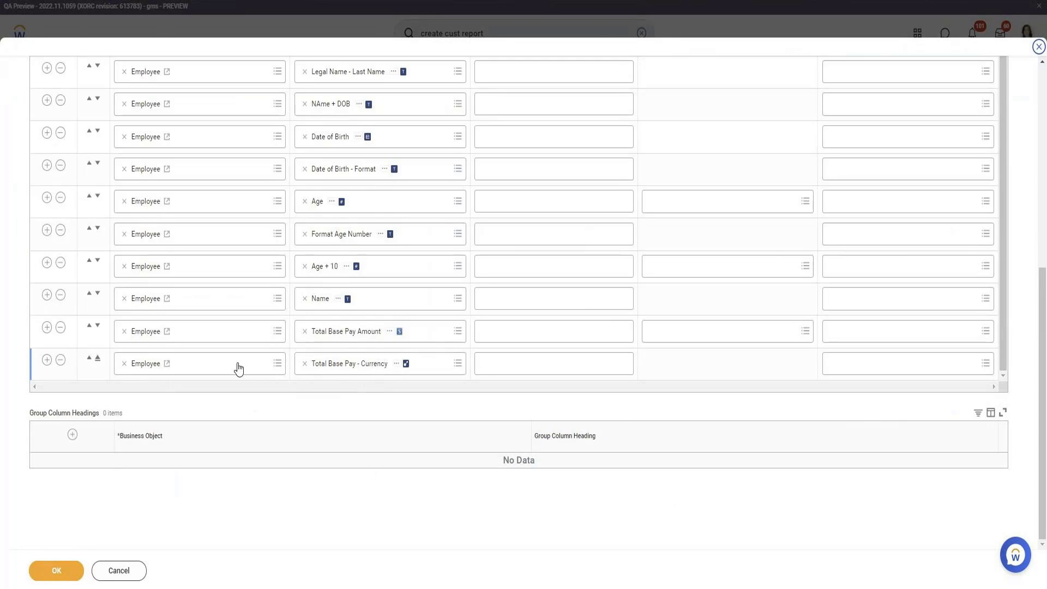
{"action": "left_click", "coordinate": [47, 359]}
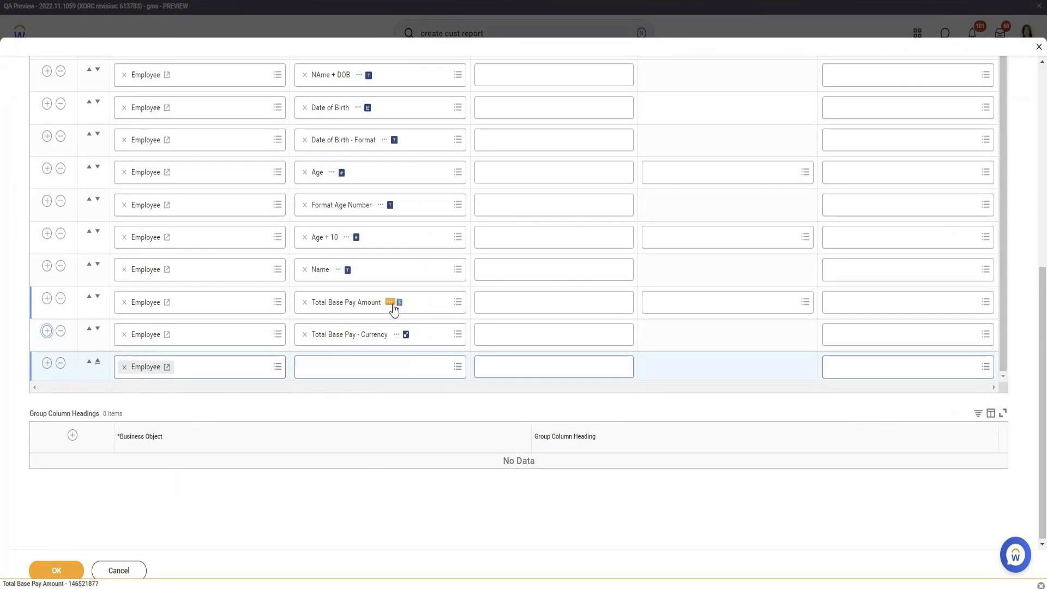
{"action": "left_click", "coordinate": [389, 302]}
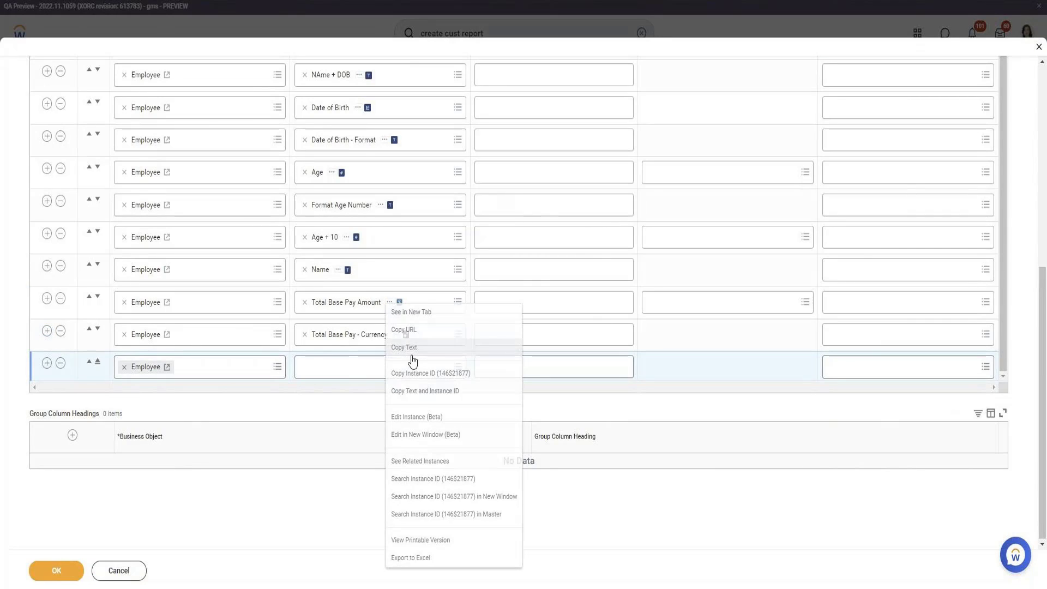
{"action": "left_click", "coordinate": [382, 367]}
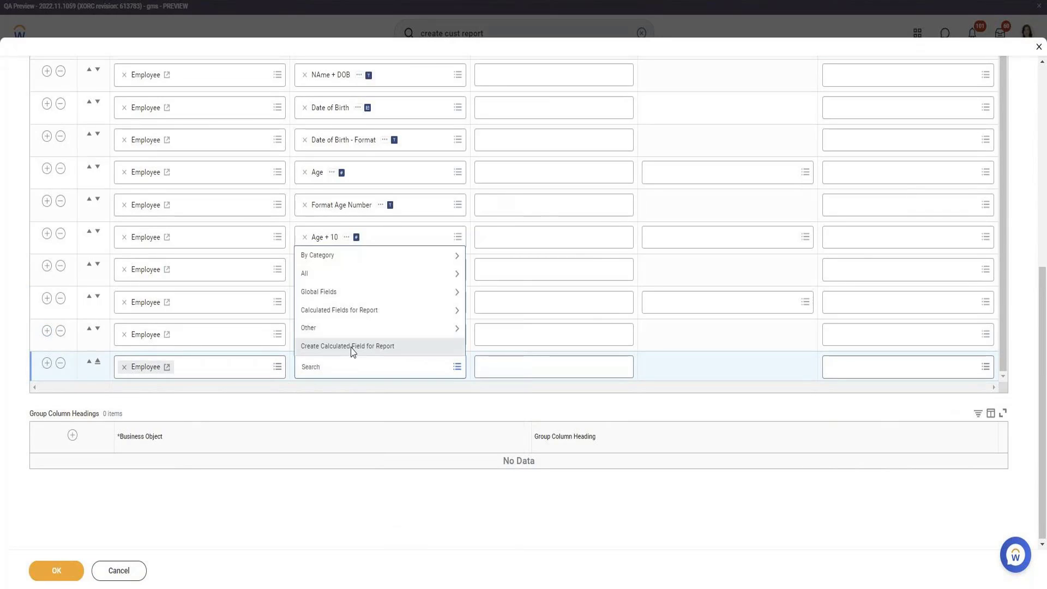
Create a calculated field 'Total Base Pay Amount - USD' using the Convert Currency function
{"action": "left_click", "coordinate": [353, 349]}
{"action": "type", "text": "Total Base Pay Amount"}
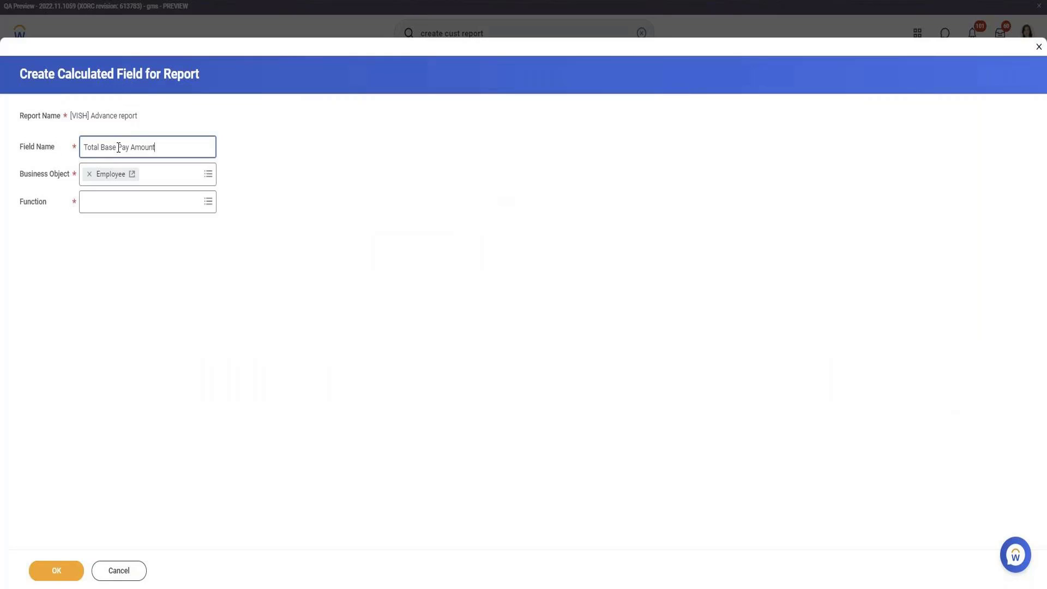
{"action": "type", "text": "- USD"}
{"action": "left_click", "coordinate": [147, 212]}
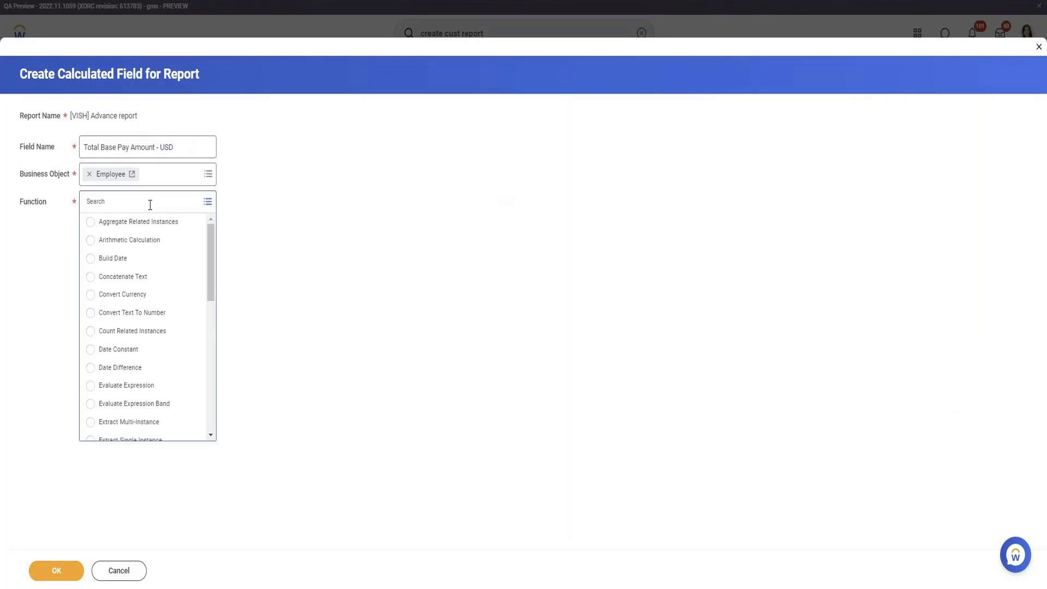
{"action": "left_click", "coordinate": [149, 300]}
{"action": "left_click", "coordinate": [68, 575]}
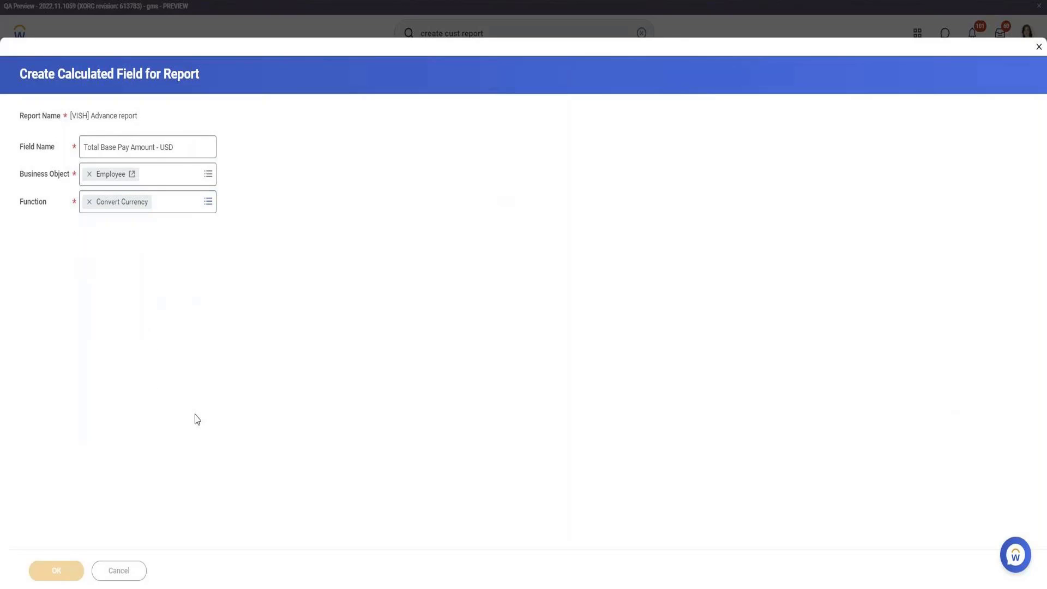
Set Total Base Pay Amount as the source amount and USD as the target currency
{"action": "left_click", "coordinate": [217, 251]}
{"action": "type", "text": "Total Base Pay Amount"}
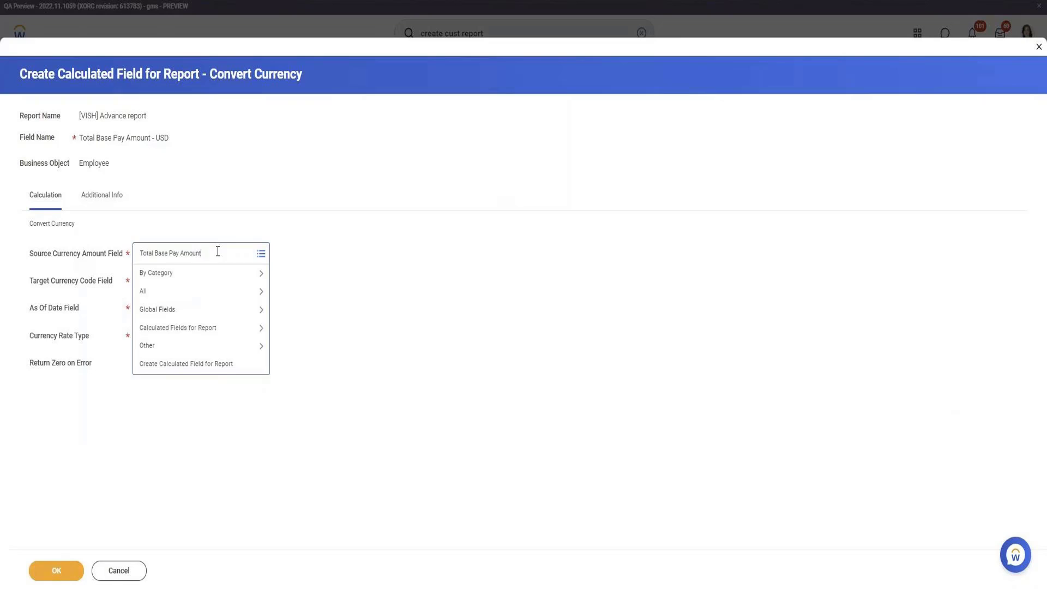
{"action": "key", "text": "Return"}
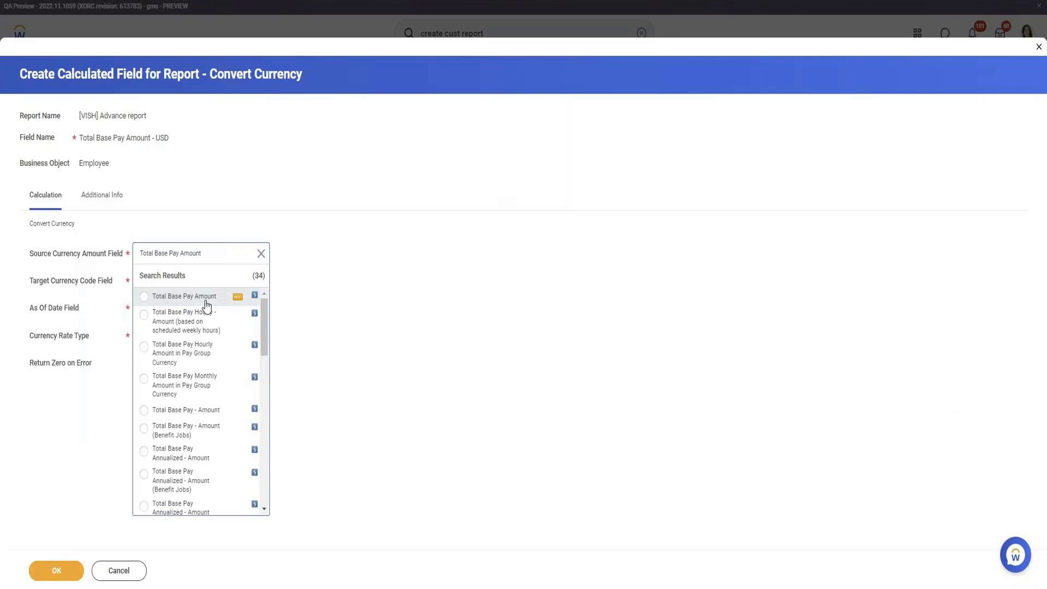
{"action": "left_click", "coordinate": [205, 301]}
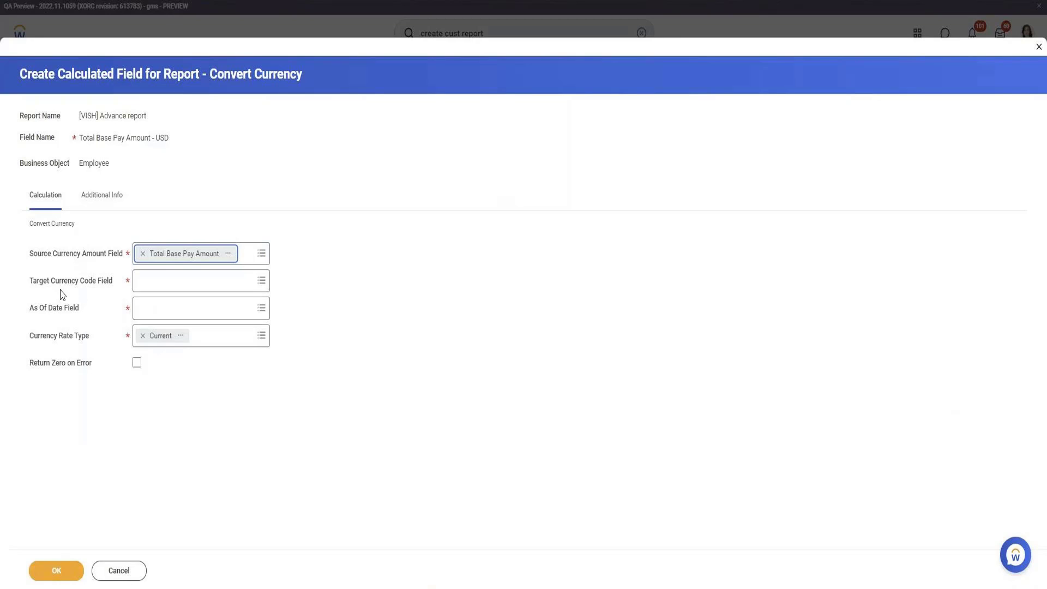
{"action": "left_click", "coordinate": [178, 284]}
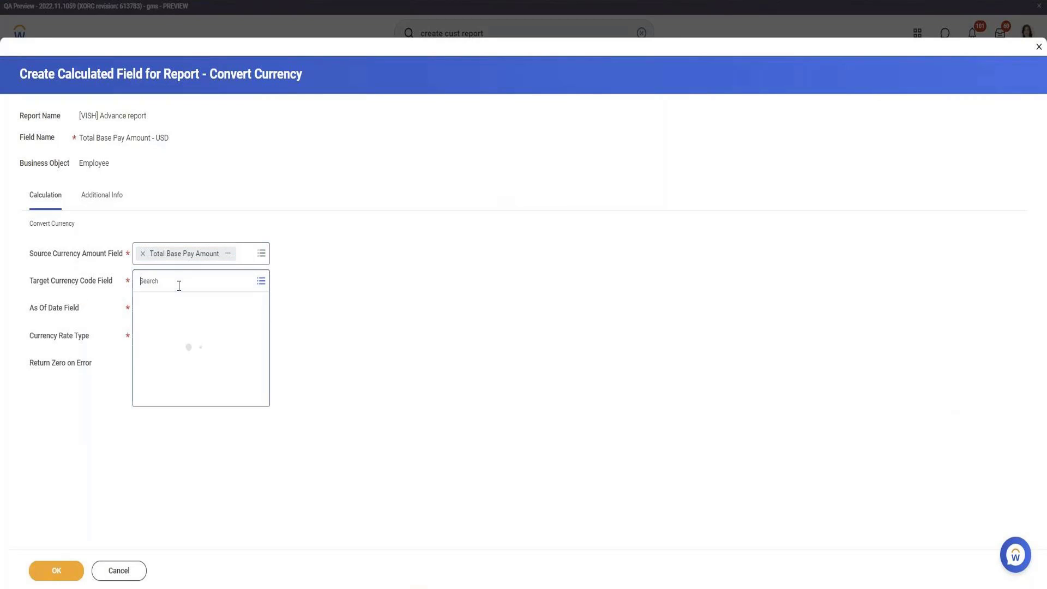
{"action": "type", "text": "USD"}
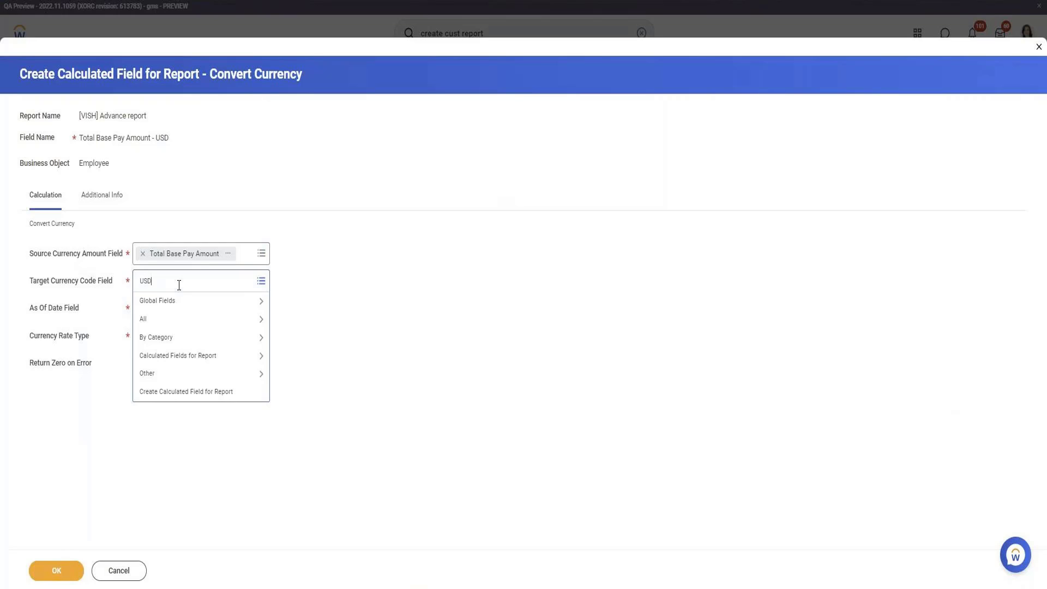
{"action": "key", "text": "Return"}
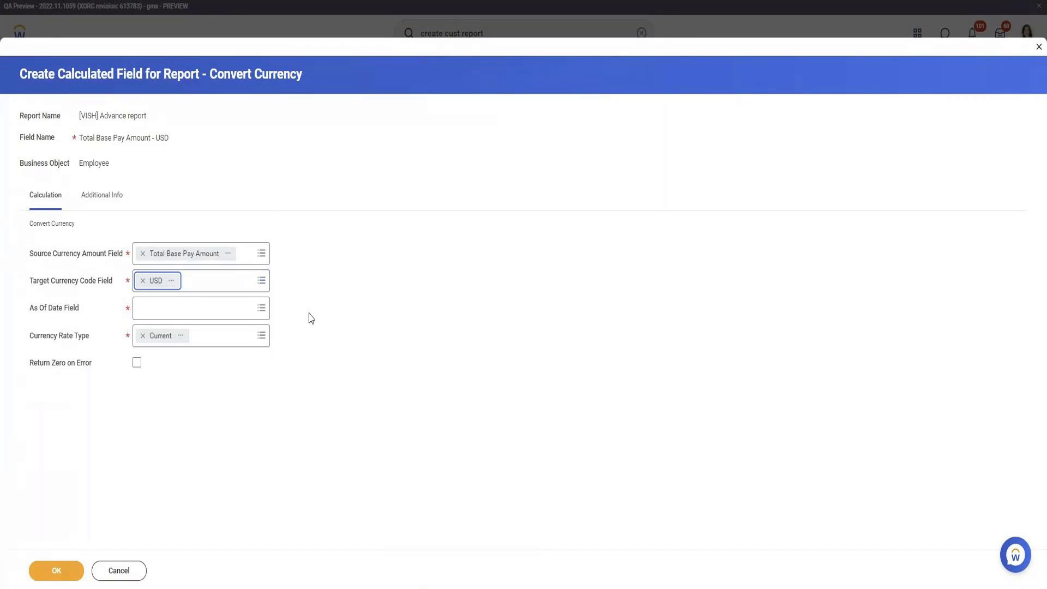
Browse and search the date field choices for the as-of date, trying 'average'
{"action": "left_click", "coordinate": [208, 309]}
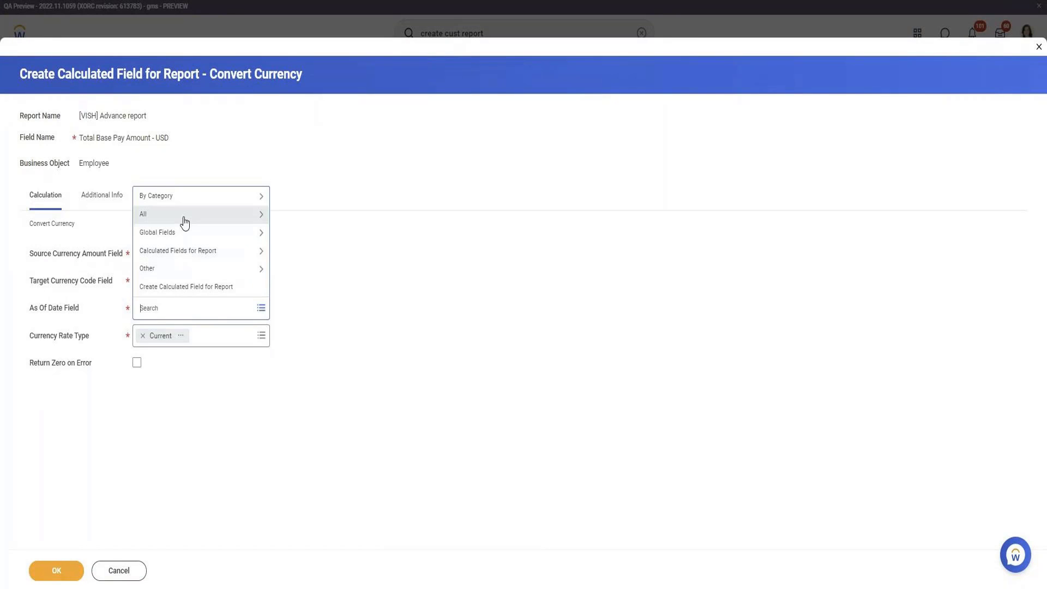
{"action": "left_click", "coordinate": [185, 220]}
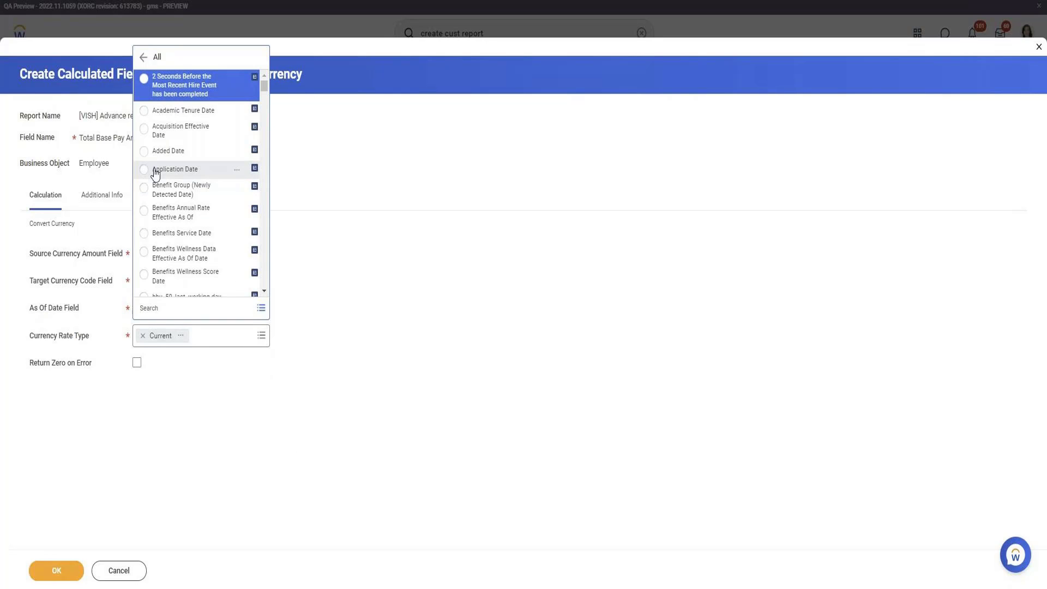
{"action": "scroll", "coordinate": [231, 163], "scroll_direction": "down", "scroll_amount": 10}
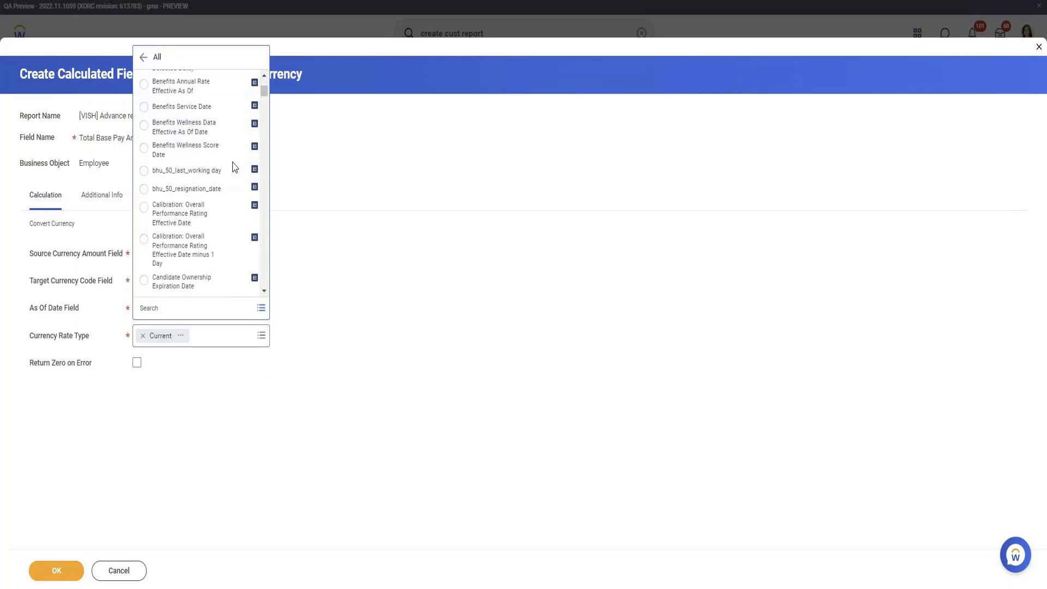
{"action": "scroll", "coordinate": [233, 167], "scroll_direction": "down", "scroll_amount": 10}
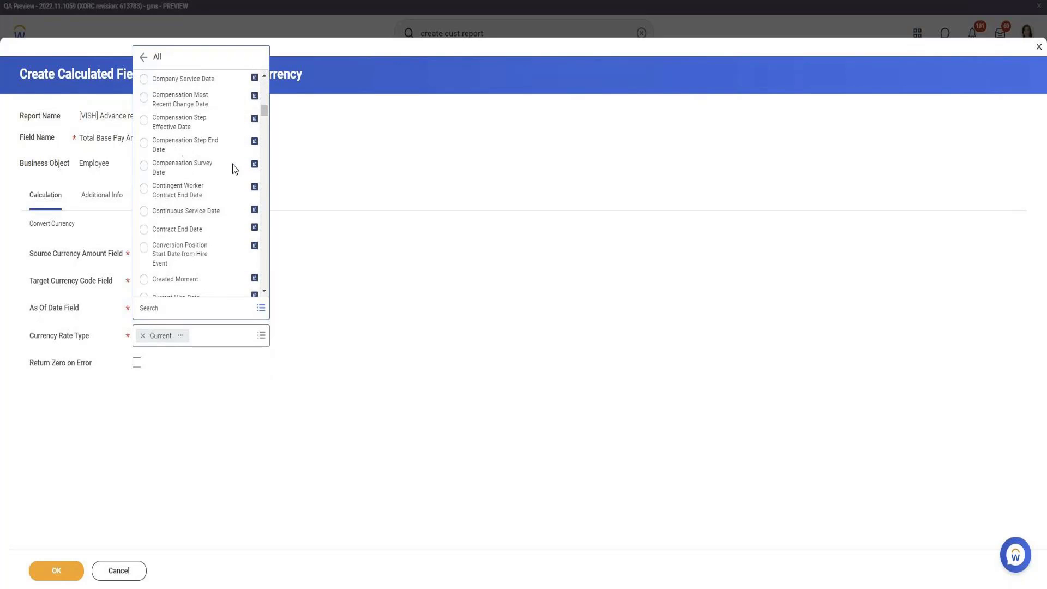
{"action": "scroll", "coordinate": [217, 206], "scroll_direction": "down", "scroll_amount": 5}
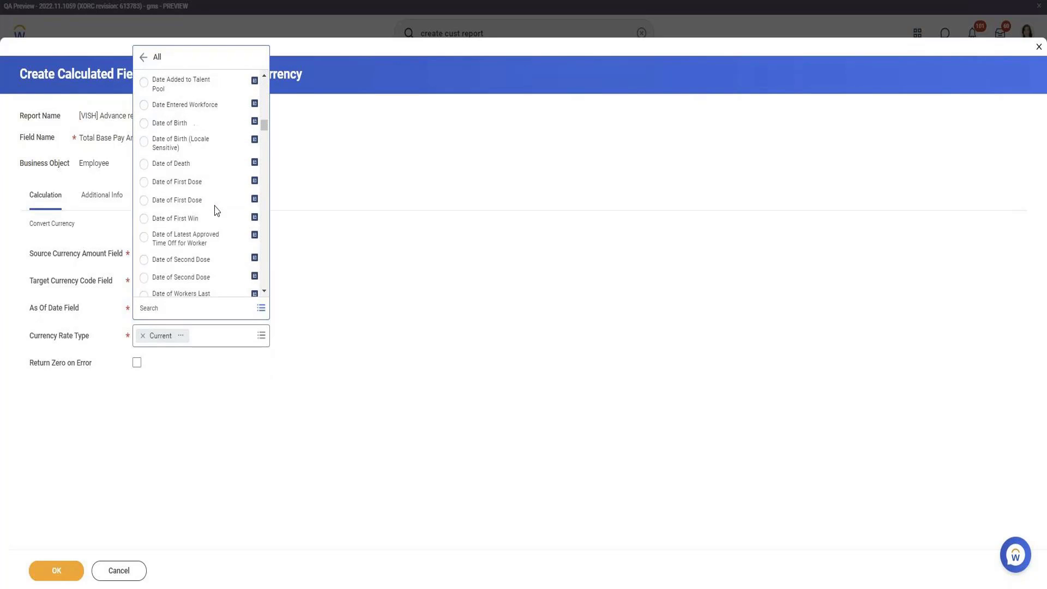
{"action": "scroll", "coordinate": [217, 210], "scroll_direction": "down", "scroll_amount": 10}
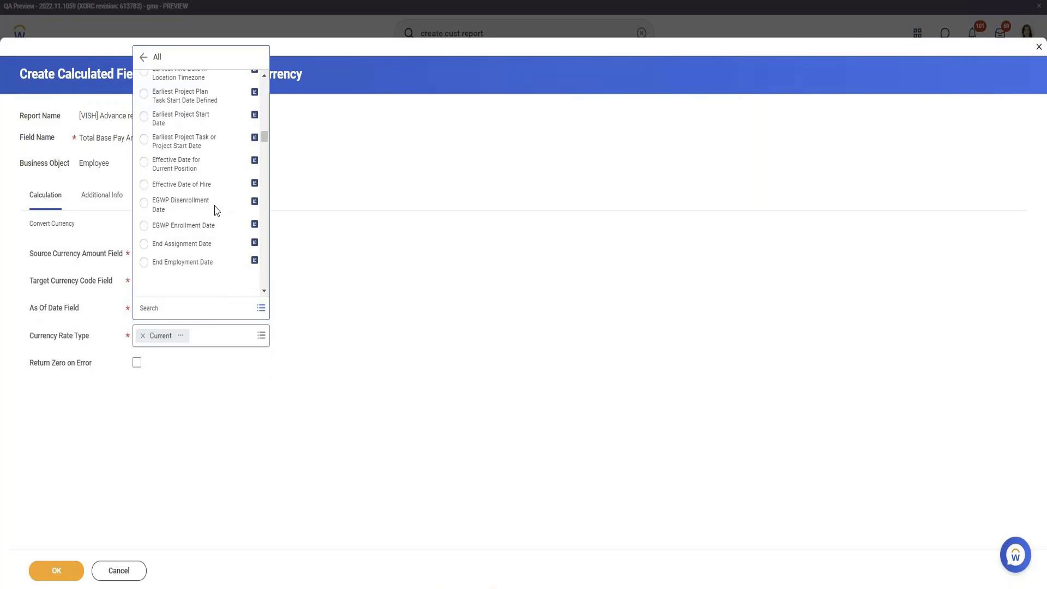
{"action": "left_click", "coordinate": [168, 309]}
{"action": "type", "text": "a"}
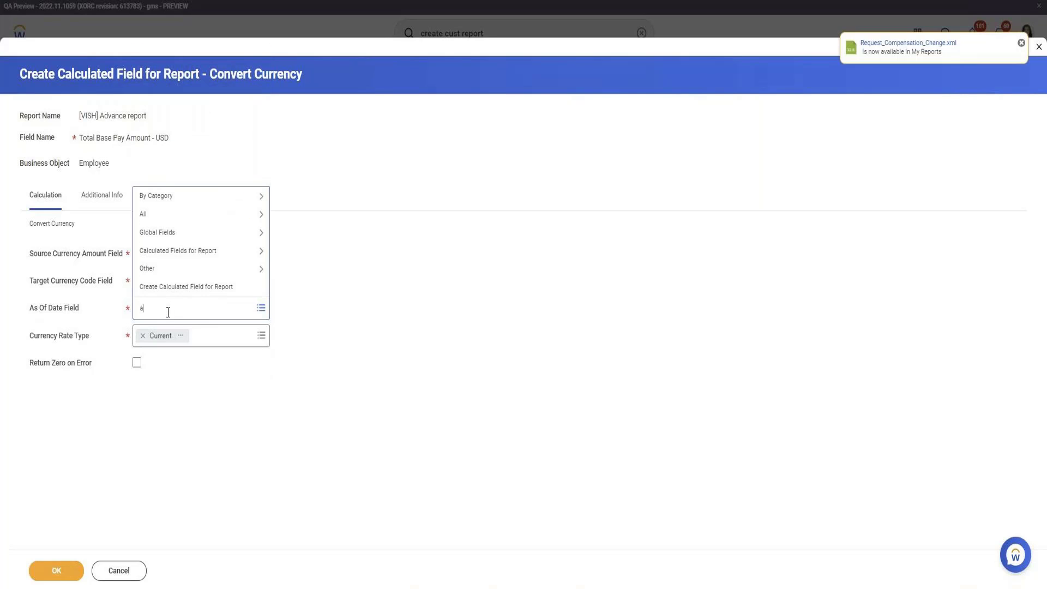
{"action": "type", "text": "verage"}
{"action": "key", "text": "Return"}
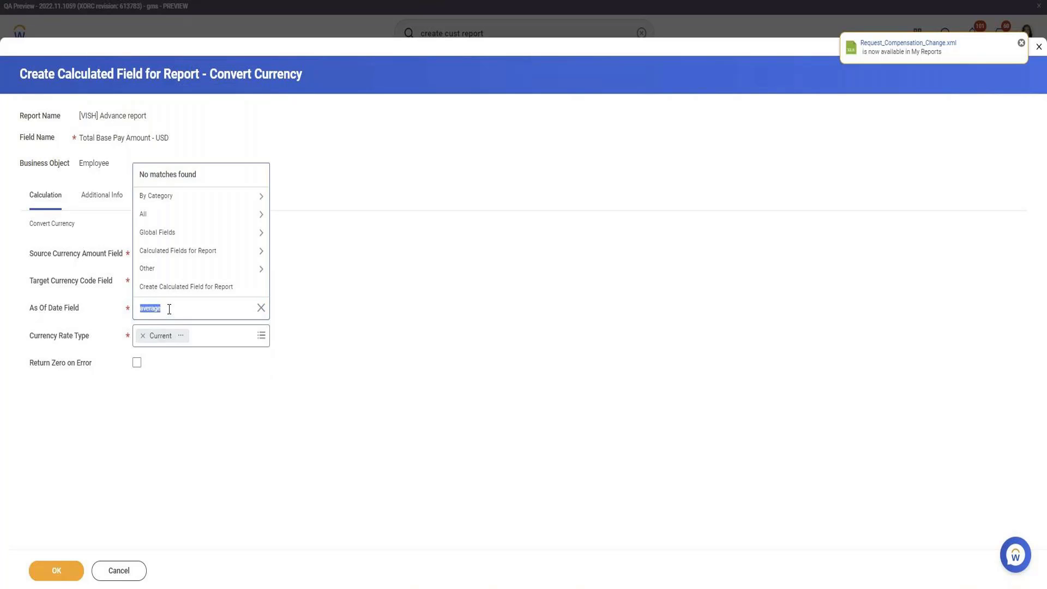
Use Current Effective Date as the as-of date, enable Return Zero on Error, and save
{"action": "key", "text": "BackSpace"}
{"action": "type", "text": "Current effec"}
{"action": "key", "text": "Return"}
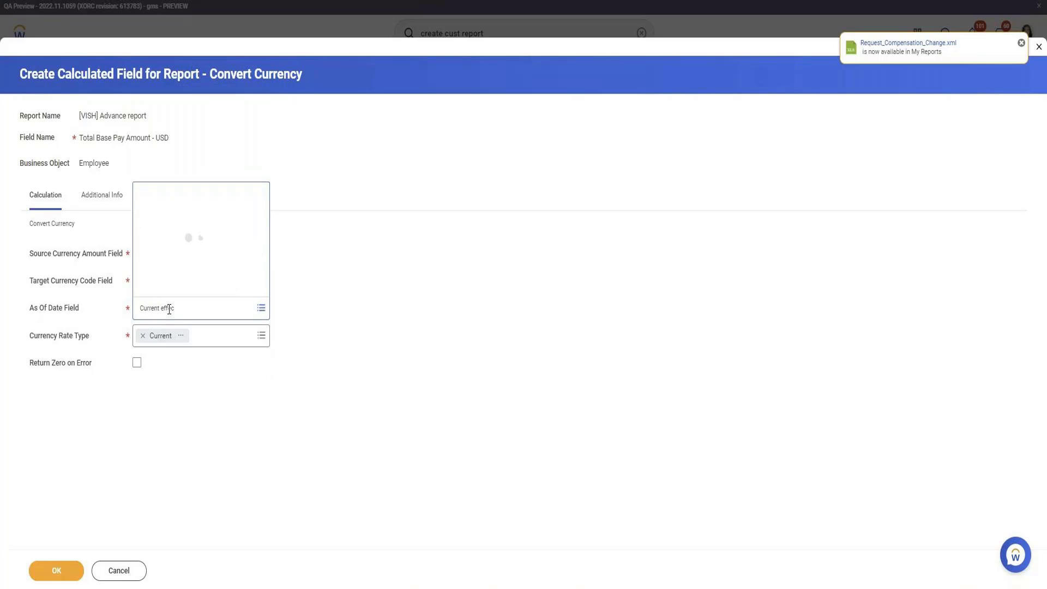
{"action": "left_click", "coordinate": [200, 174]}
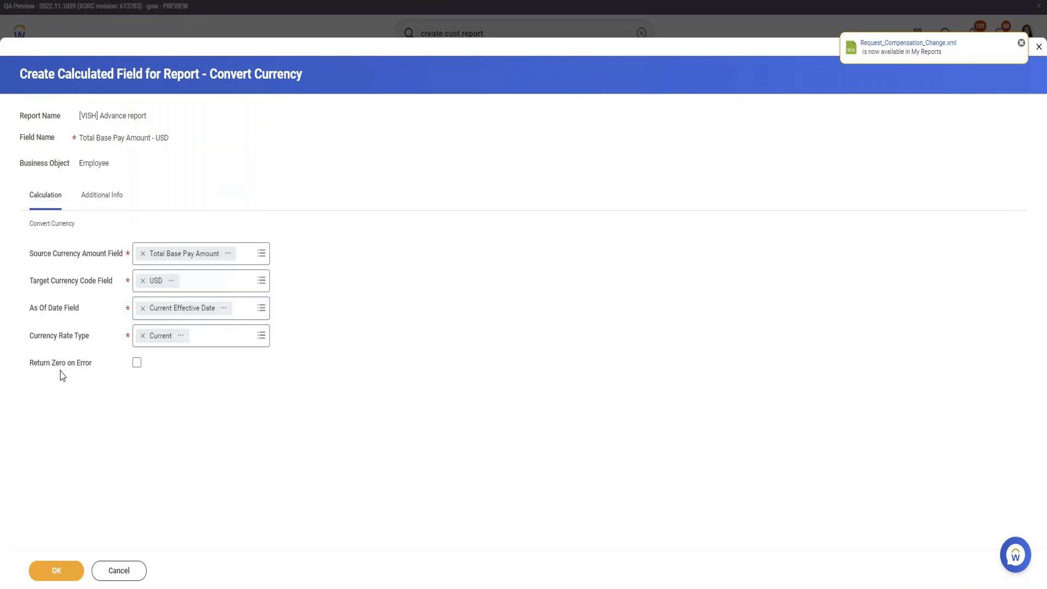
{"action": "left_click", "coordinate": [136, 363]}
{"action": "left_click", "coordinate": [66, 580]}
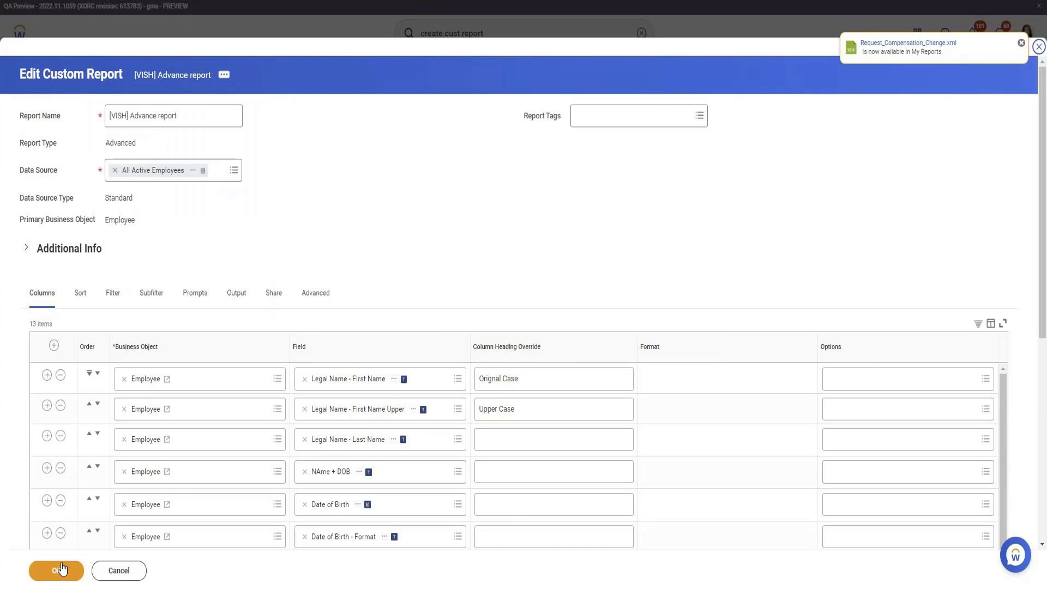
Save and run the report, then compare Logan's base pay with the USD-converted amount
{"action": "left_click", "coordinate": [59, 567]}
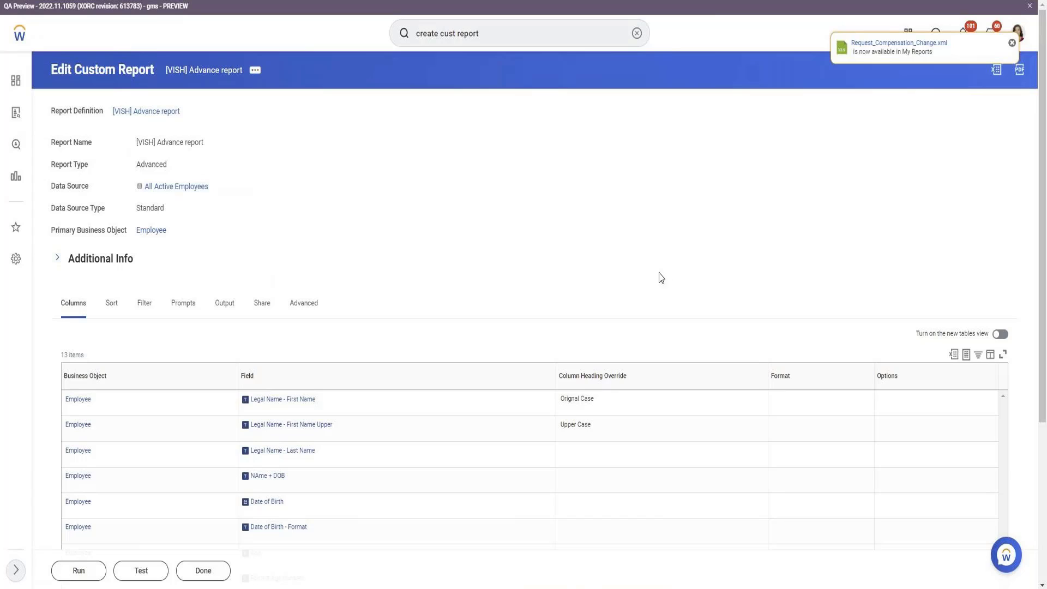
{"action": "left_click", "coordinate": [79, 571]}
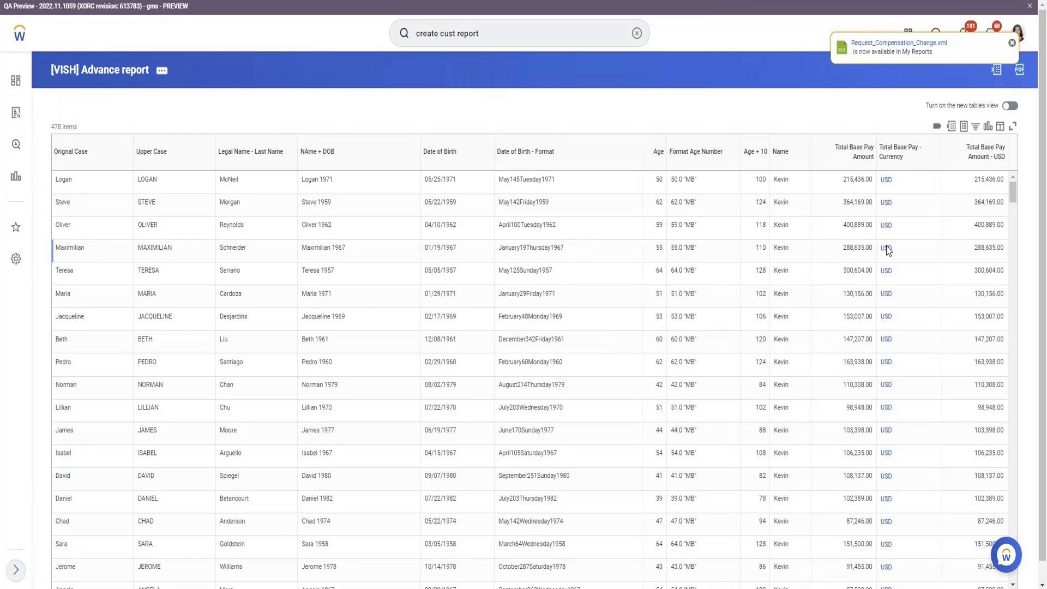
{"action": "left_click", "coordinate": [897, 155]}
{"action": "left_click", "coordinate": [778, 99]}
{"action": "double_click", "coordinate": [858, 181]}
{"action": "double_click", "coordinate": [987, 180]}
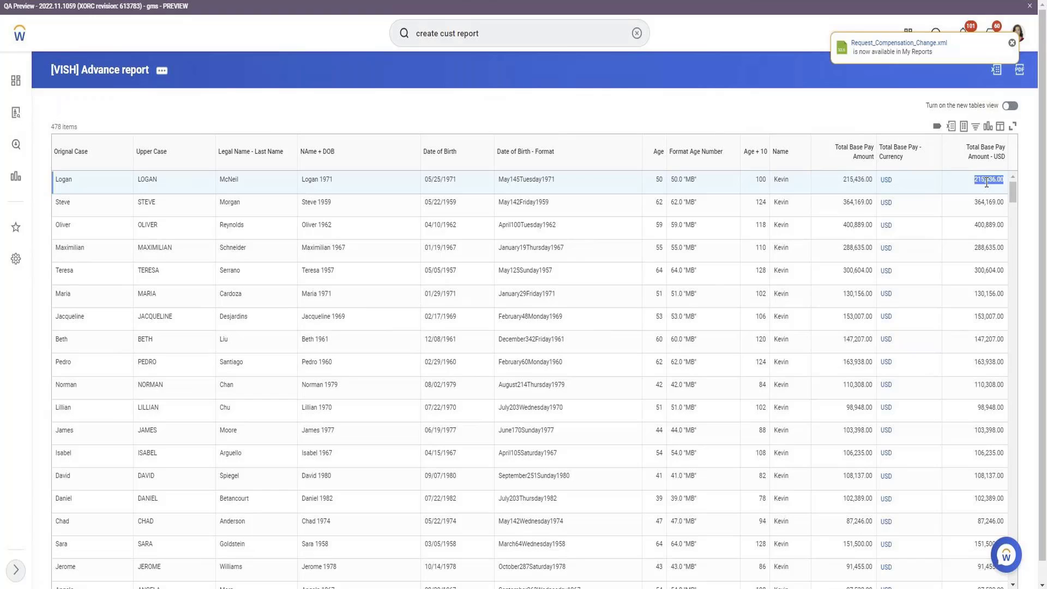
{"action": "double_click", "coordinate": [860, 187]}
Filter the currency column to EUR and compare Alberto's 43,887.74 and Dieter's 105,320.60 amounts
{"action": "left_click", "coordinate": [909, 155]}
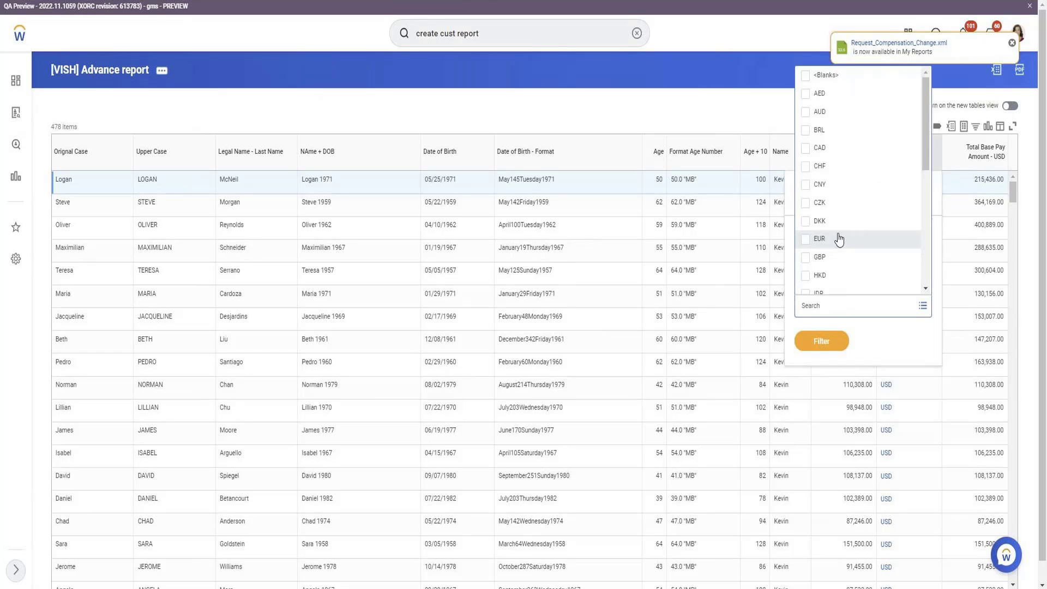
{"action": "left_click", "coordinate": [838, 240]}
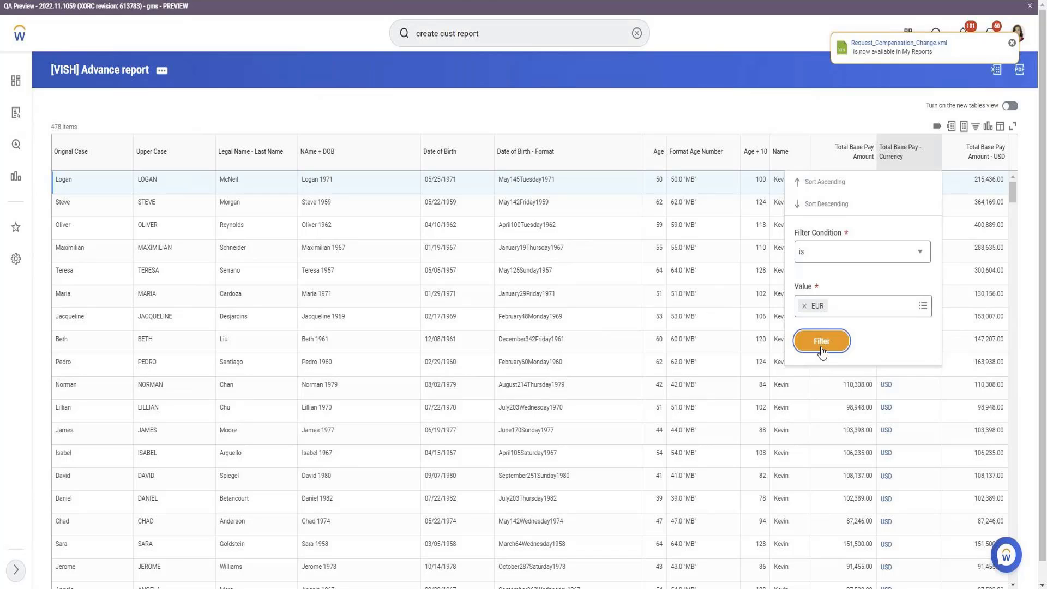
{"action": "left_click", "coordinate": [821, 341]}
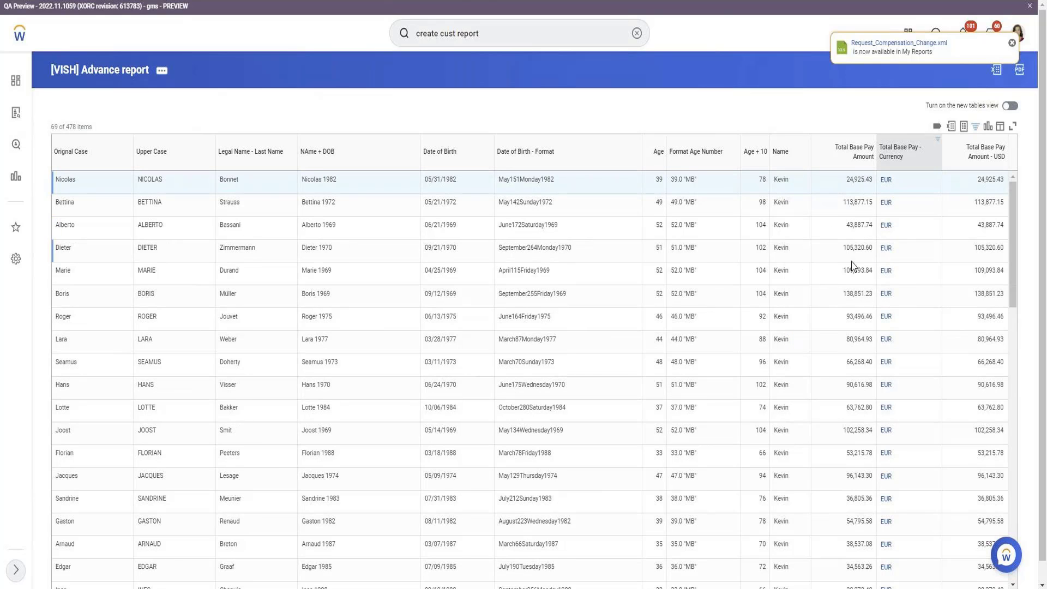
{"action": "left_click", "coordinate": [860, 226]}
{"action": "double_click", "coordinate": [860, 226]}
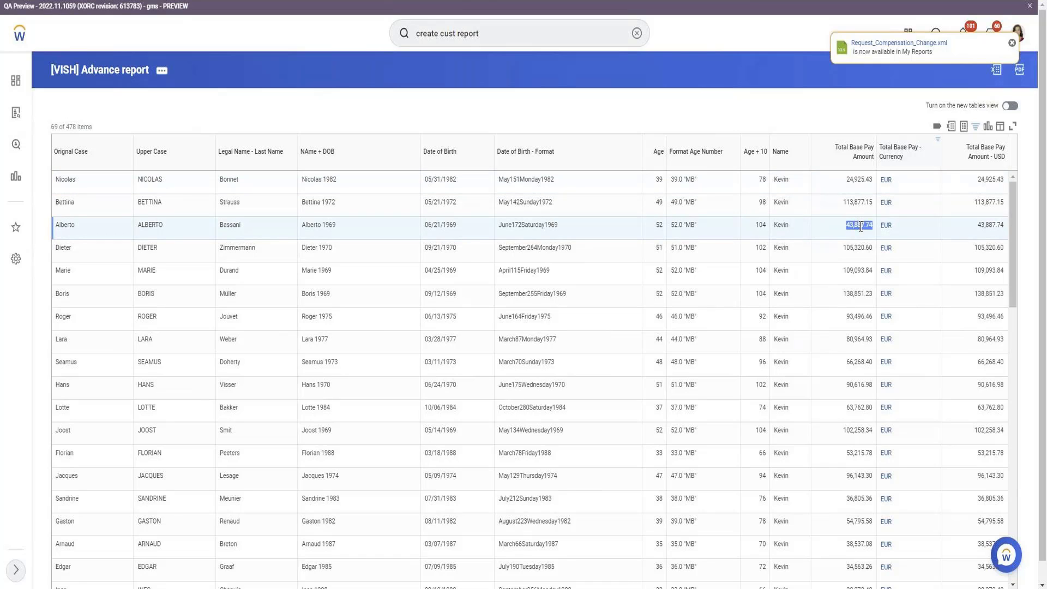
{"action": "double_click", "coordinate": [856, 248]}
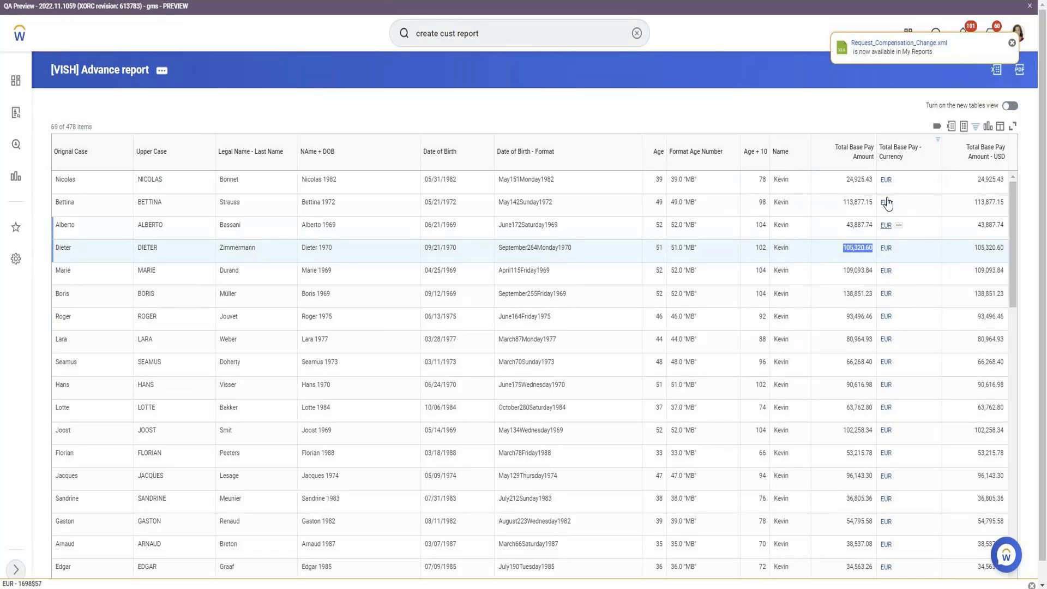
Change the currency filter to GBP only, removing EUR
{"action": "left_click", "coordinate": [909, 147]}
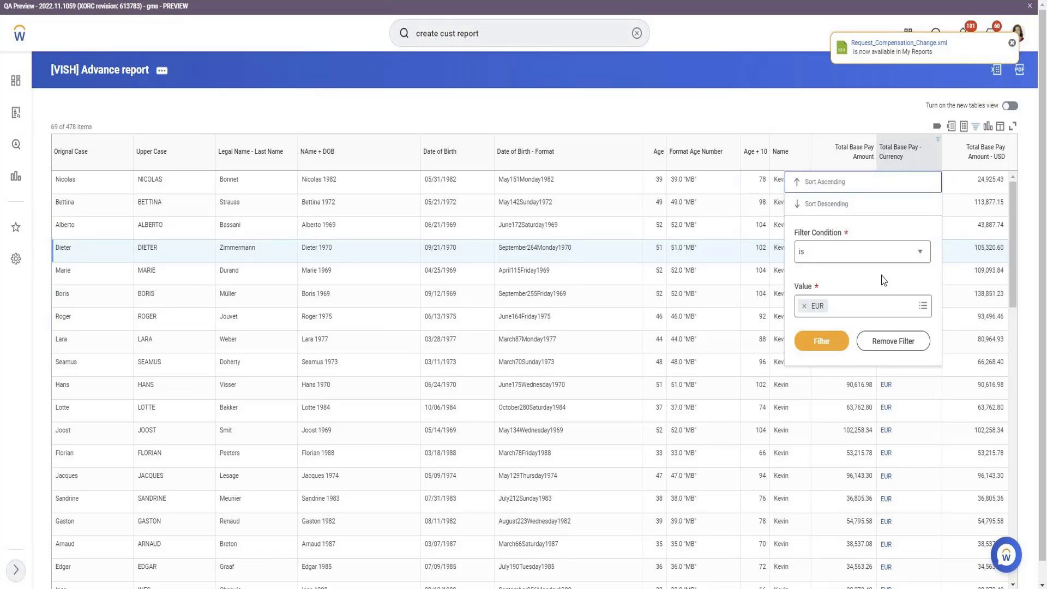
{"action": "left_click", "coordinate": [854, 303]}
{"action": "type", "text": "GBP"}
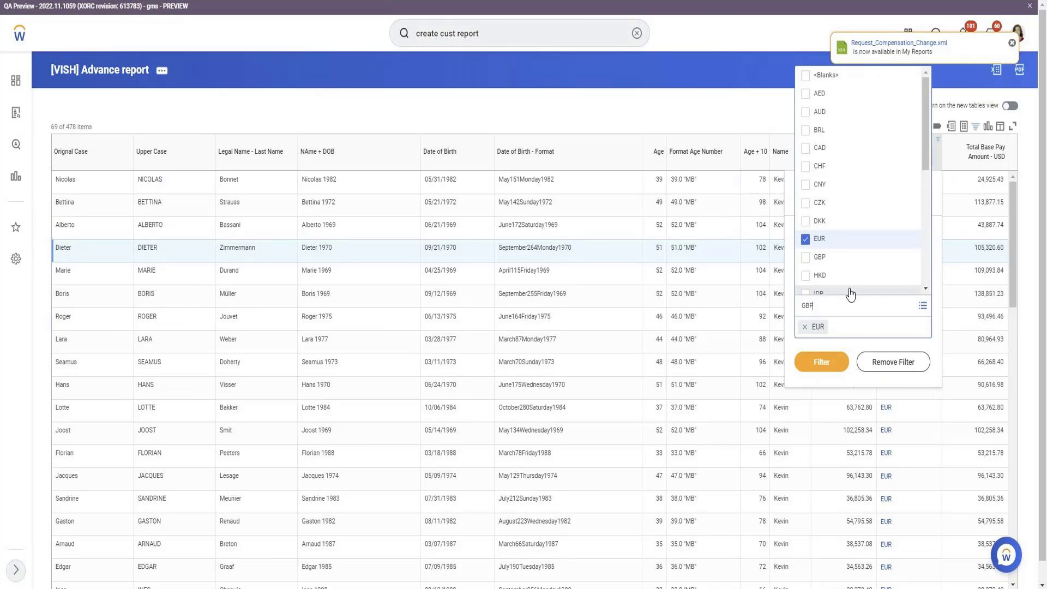
{"action": "left_click", "coordinate": [850, 294]}
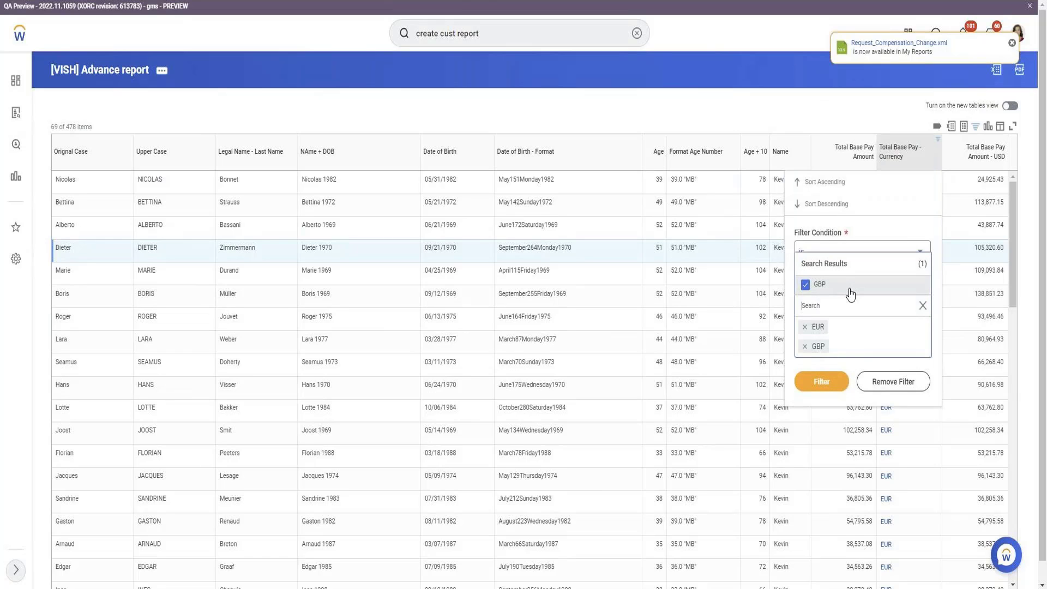
{"action": "left_click", "coordinate": [805, 328]}
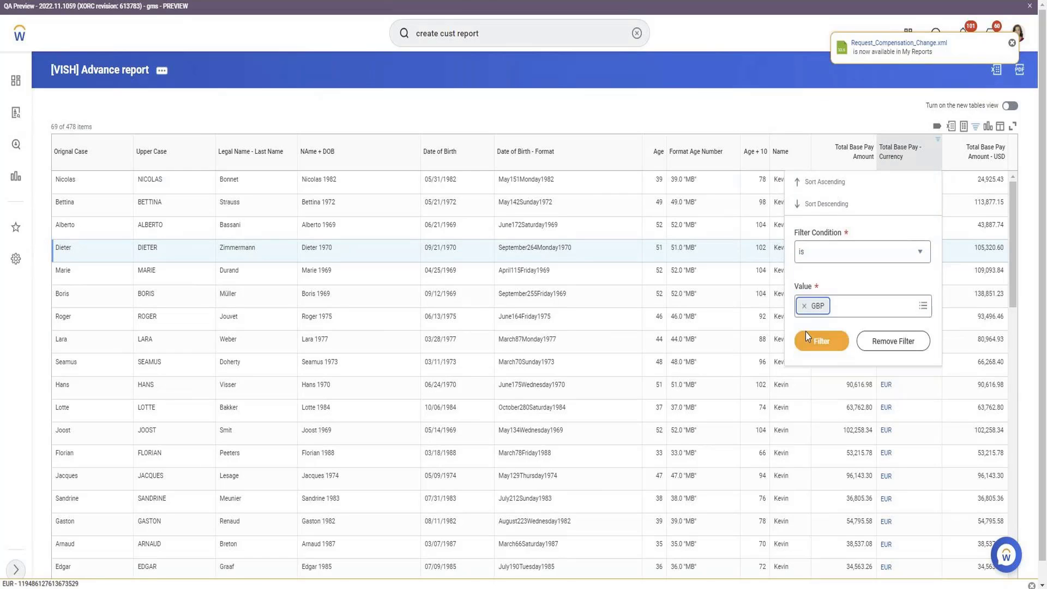
{"action": "left_click", "coordinate": [808, 334]}
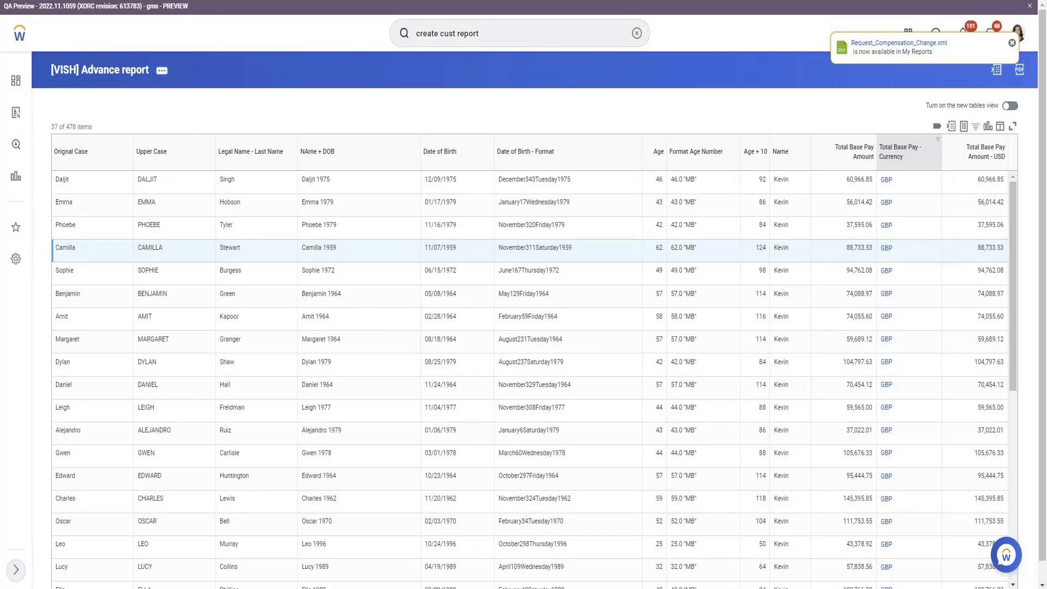
Search Workday for 'currency rate', fixing the misspelled term, to list matching tasks
{"action": "left_click", "coordinate": [190, 1]}
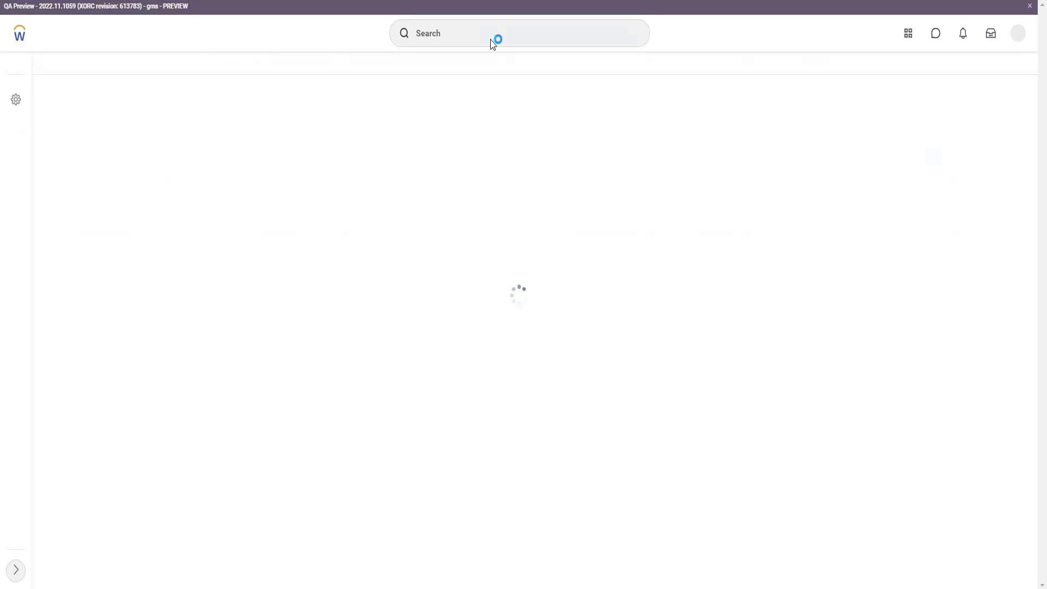
{"action": "left_click", "coordinate": [491, 39]}
{"action": "type", "text": "cv"}
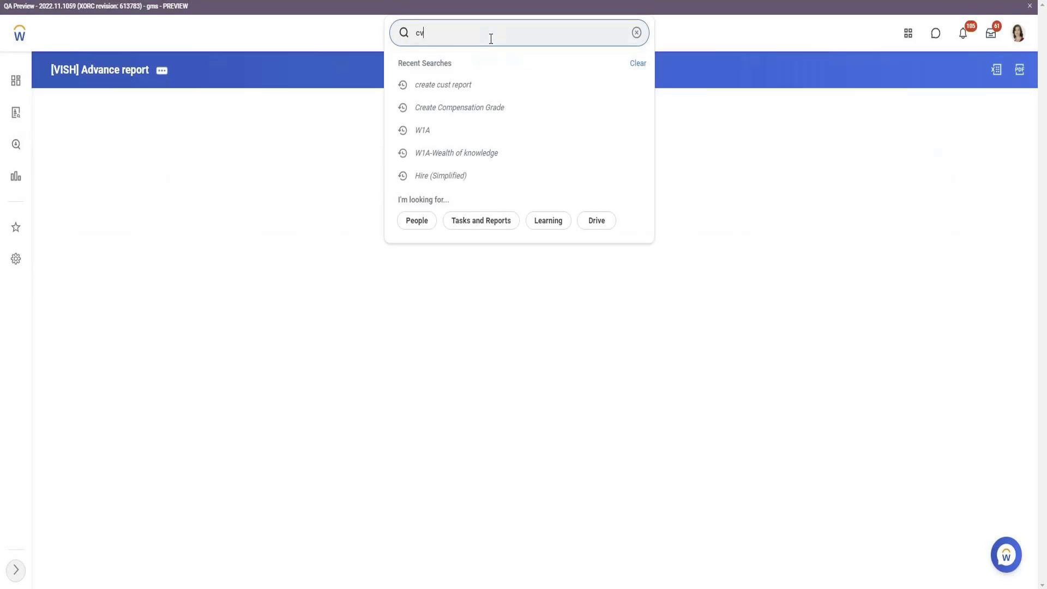
{"action": "type", "text": "uu"}
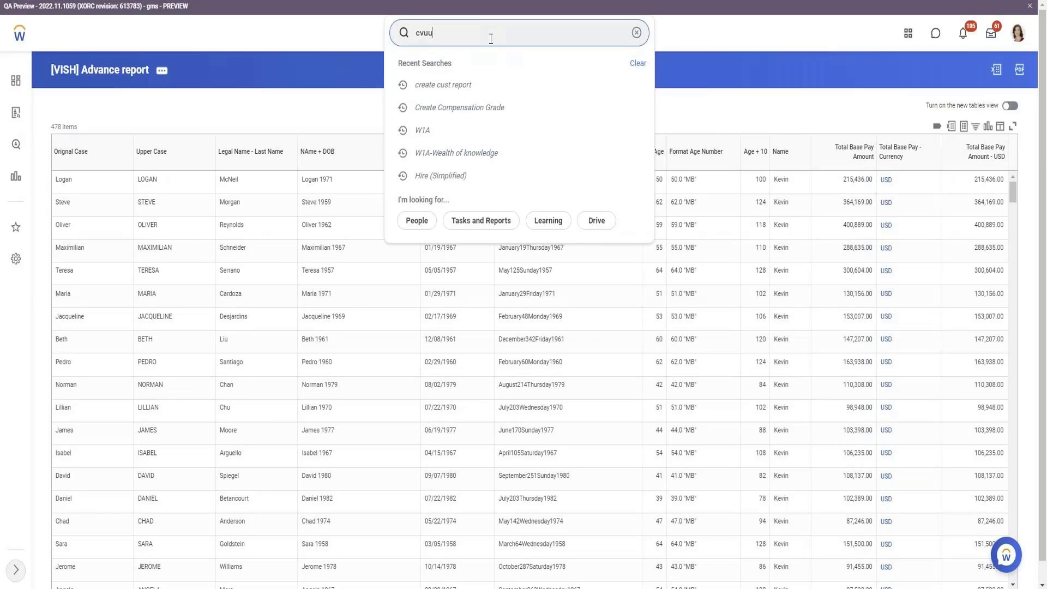
{"action": "key", "text": "BackSpace"}
{"action": "key", "text": "BackSpace"}
{"action": "type", "text": "uurency rate"}
{"action": "key", "text": "Return"}
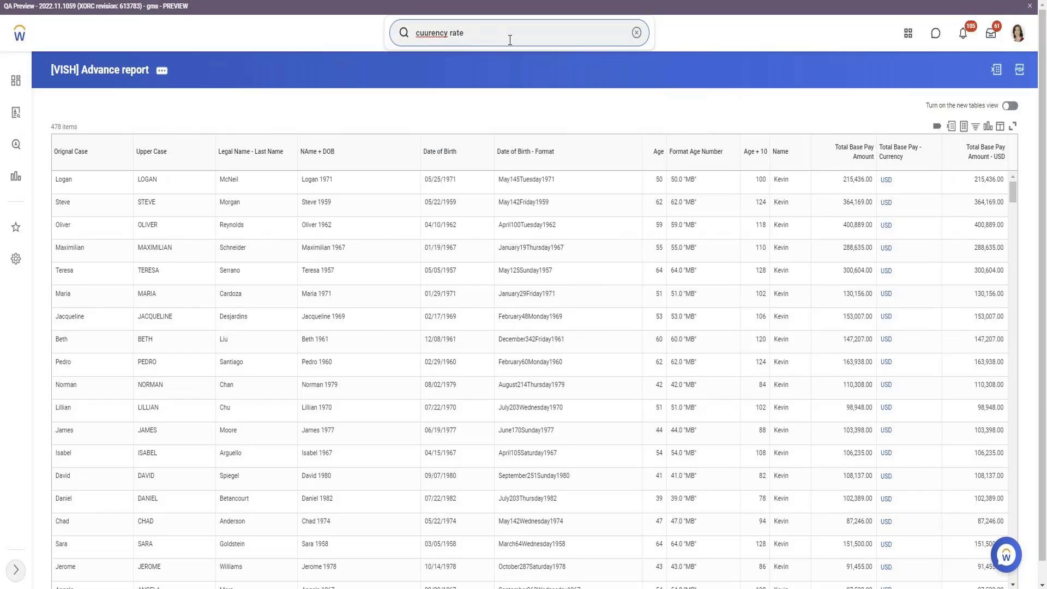
{"action": "right_click", "coordinate": [440, 33]}
{"action": "left_click", "coordinate": [474, 41]}
{"action": "key", "text": "Return"}
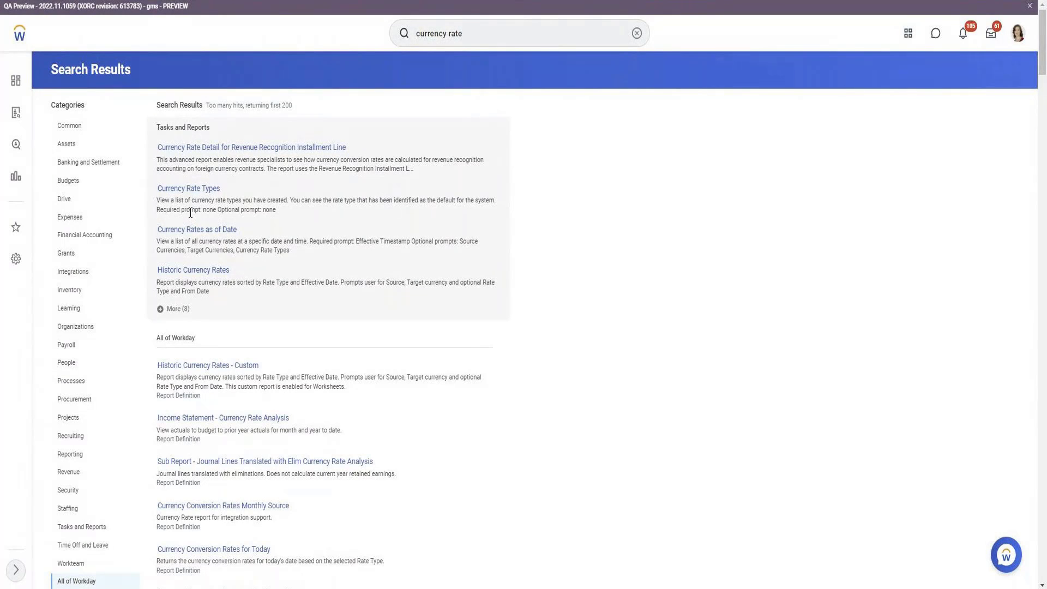
Open Currency Rates as of Date with USD as source currency and GBP as target
{"action": "left_click", "coordinate": [196, 231]}
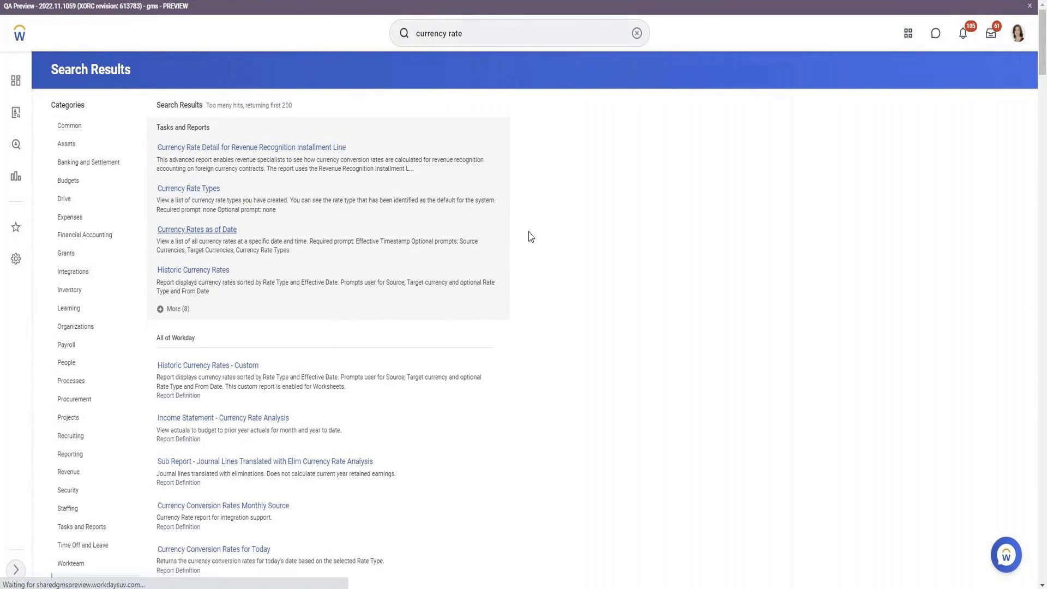
{"action": "left_click", "coordinate": [490, 179]}
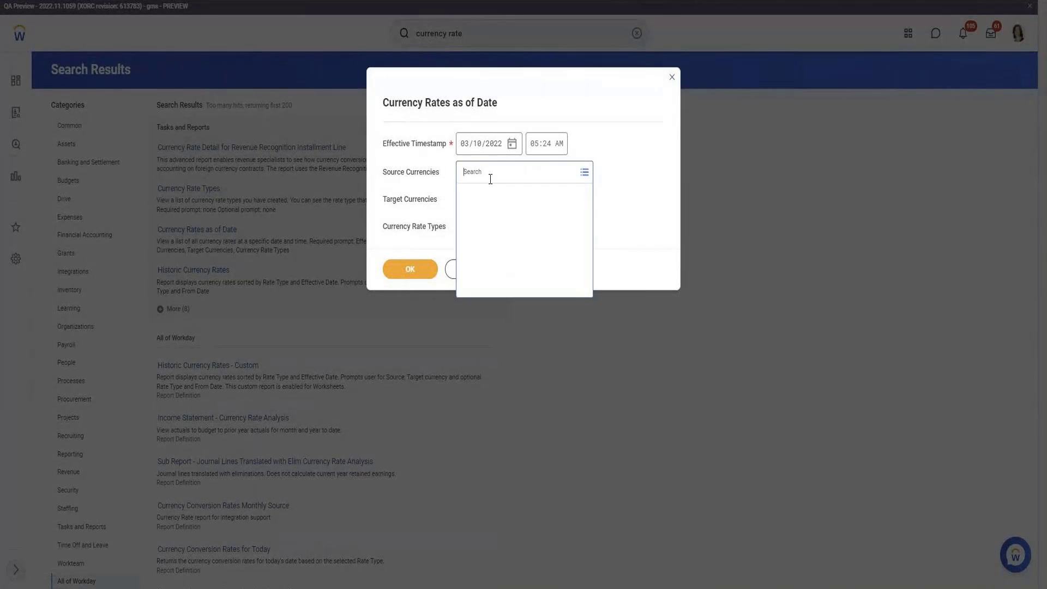
{"action": "type", "text": "usd"}
{"action": "key", "text": "Return"}
{"action": "left_click", "coordinate": [518, 194]}
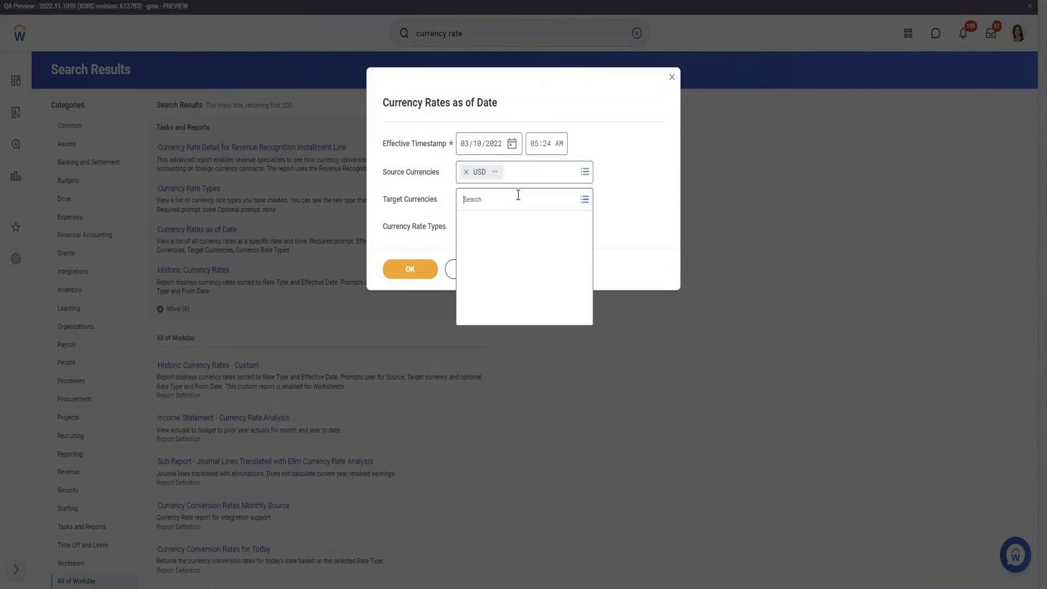
{"action": "type", "text": "g"}
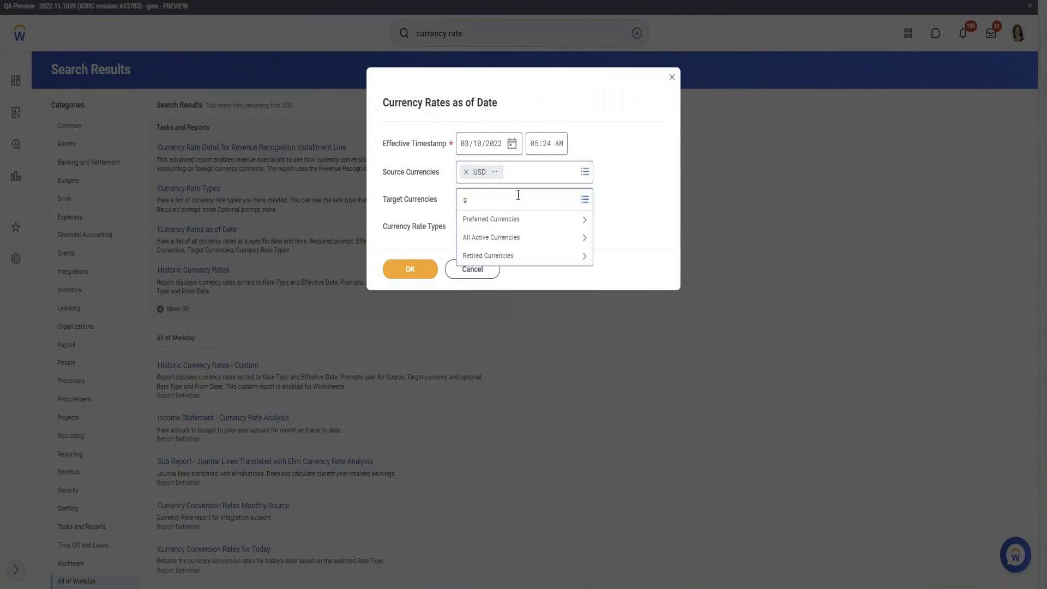
{"action": "type", "text": "bo"}
{"action": "key", "text": "Return"}
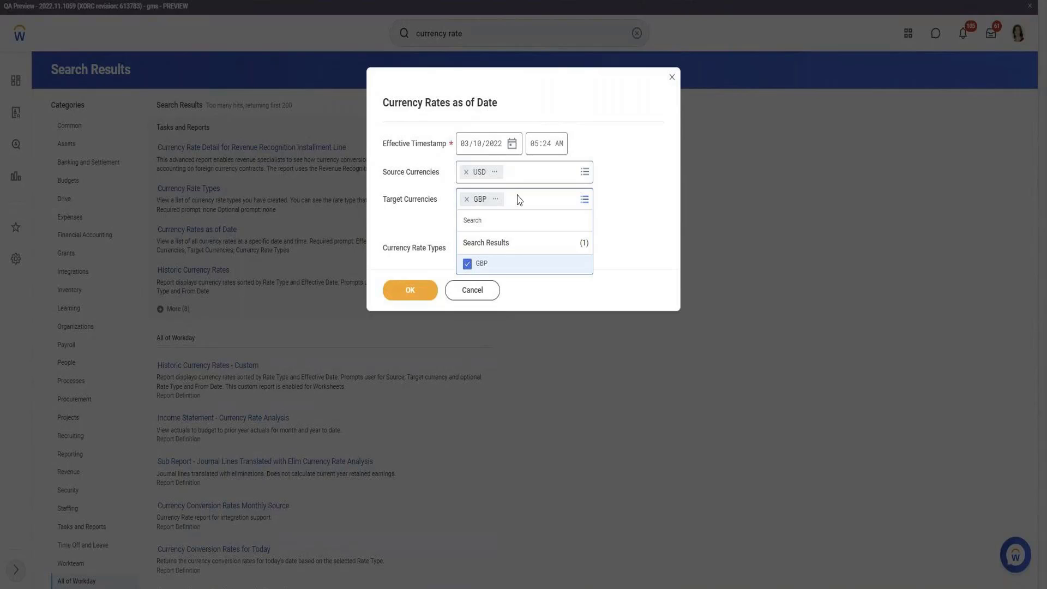
{"action": "left_click", "coordinate": [417, 290]}
Run the USD-to-GBP rate report and select the Average rate's 02/28/2021 timestamp
{"action": "left_click", "coordinate": [414, 270]}
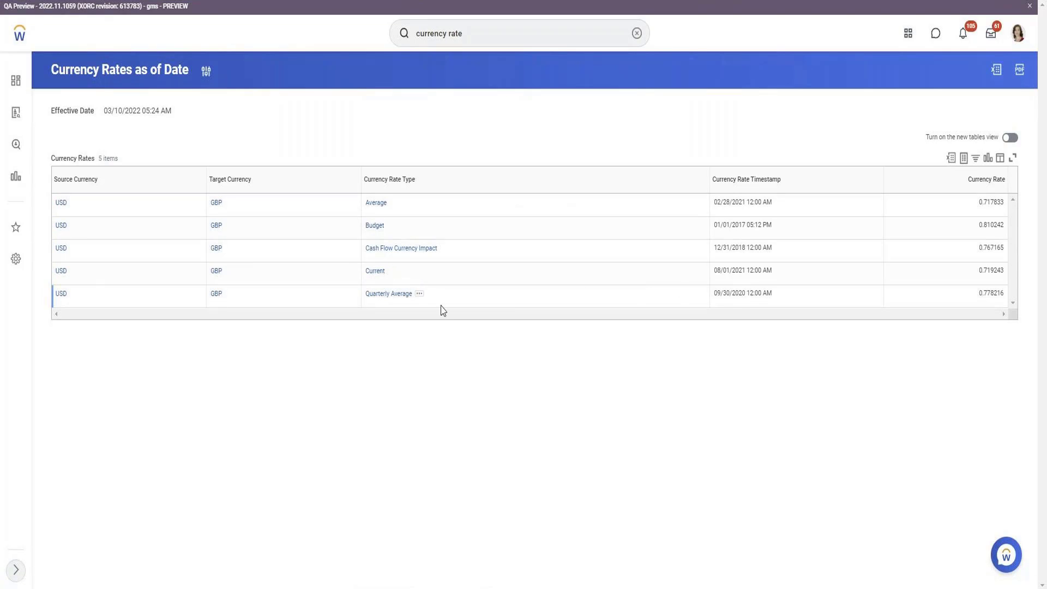
{"action": "triple_click", "coordinate": [744, 203]}
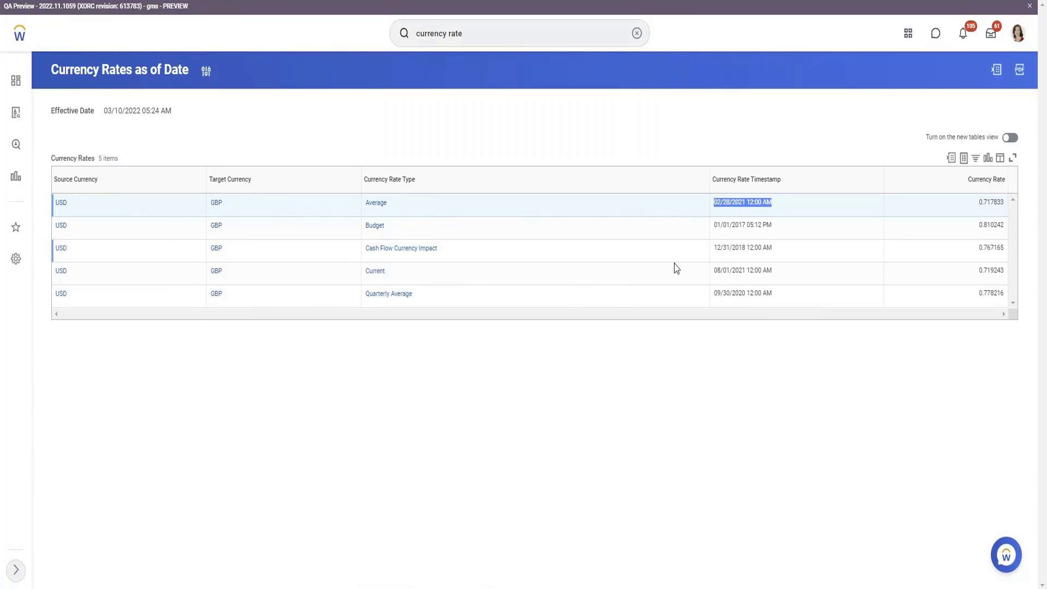
Check the report's related-actions menu, then search Workday for 'currency rate'
{"action": "triple_click", "coordinate": [746, 271]}
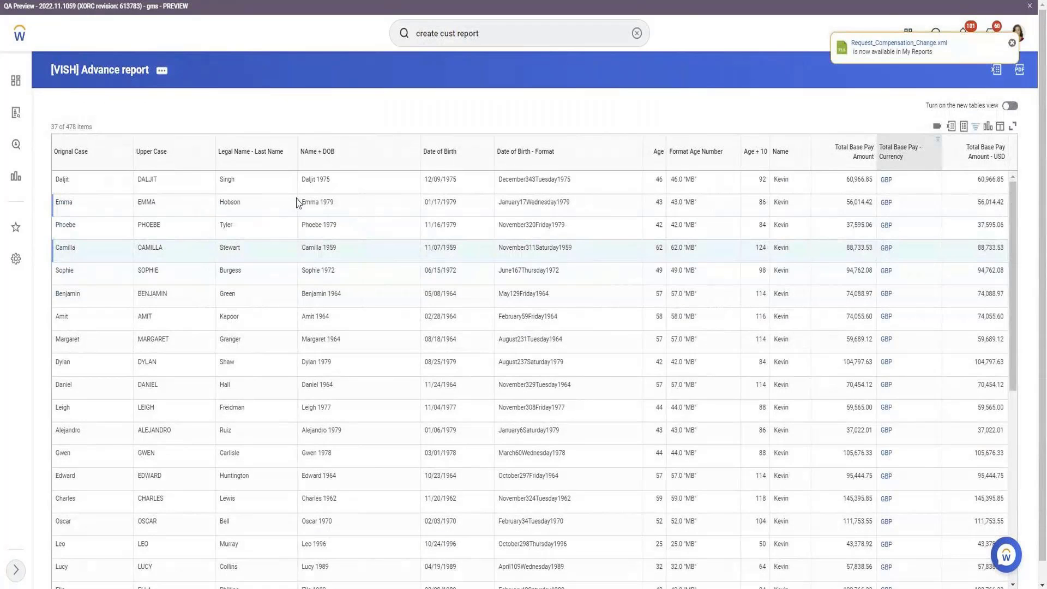
{"action": "left_click", "coordinate": [162, 70]}
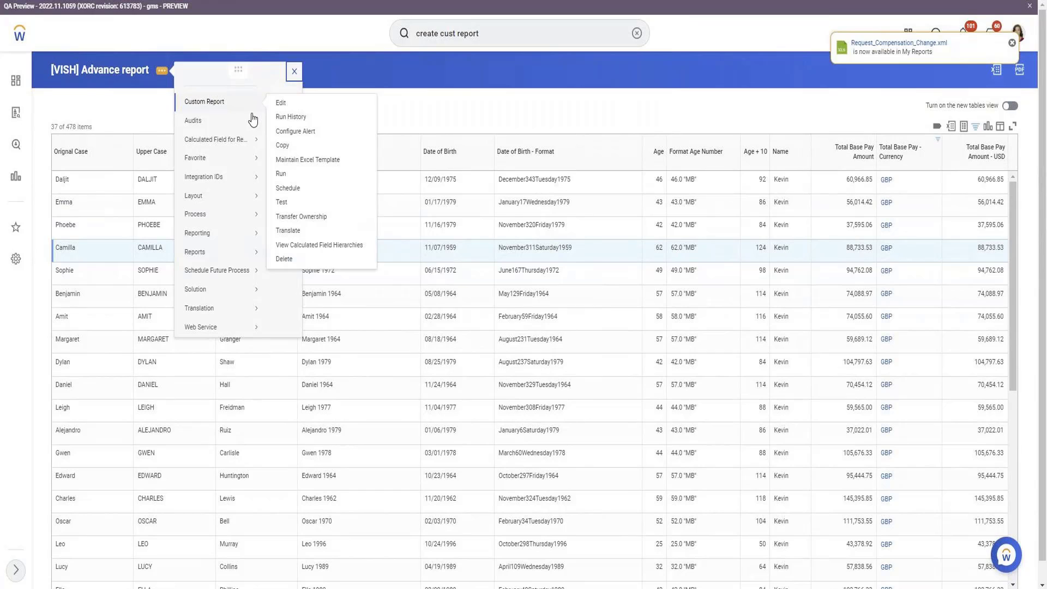
{"action": "left_click", "coordinate": [278, 108]}
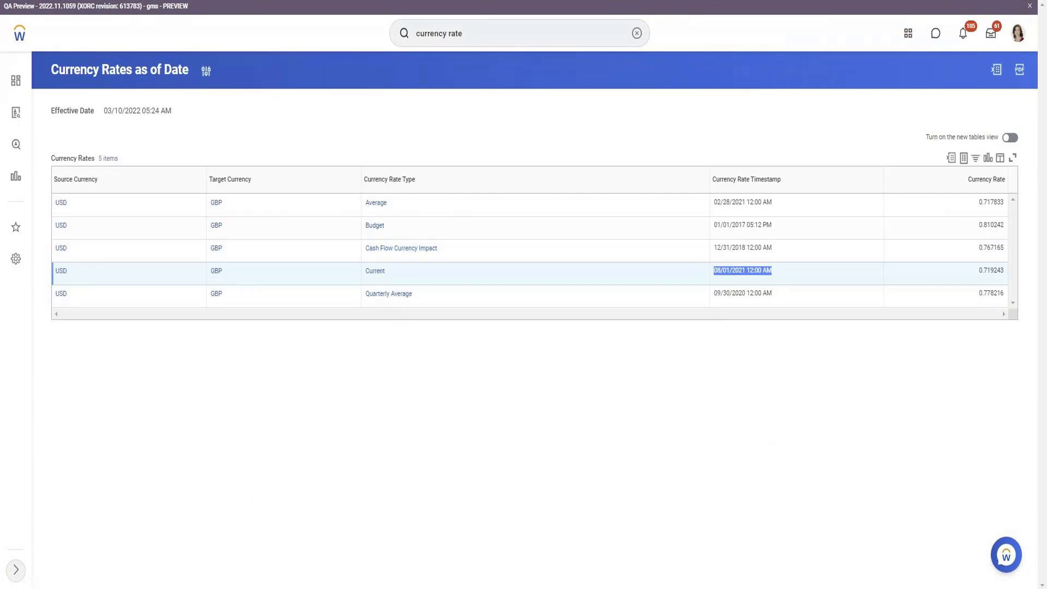
{"action": "left_click", "coordinate": [504, 37]}
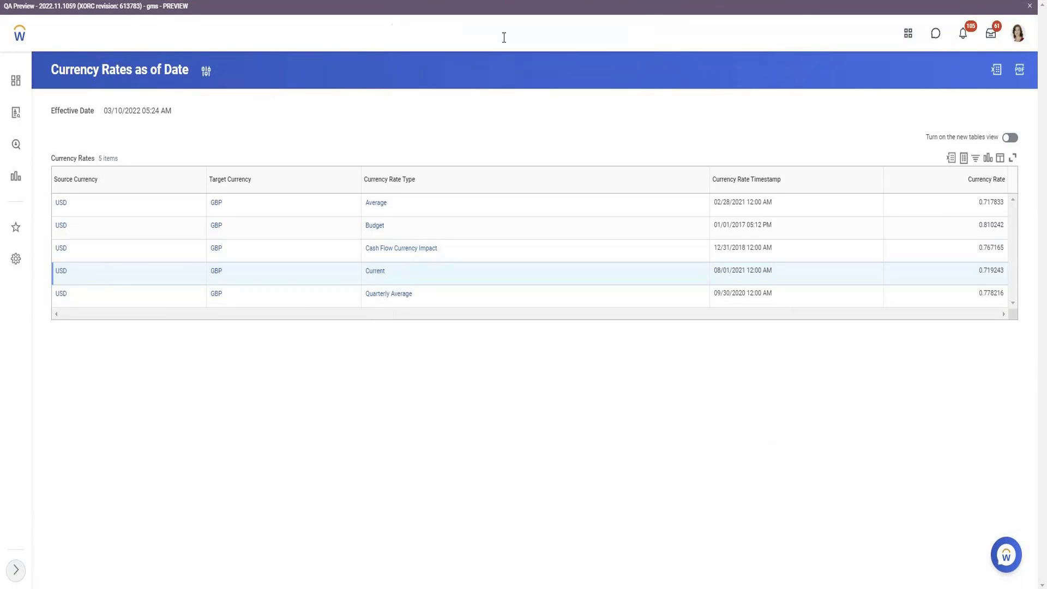
{"action": "key", "text": "Return"}
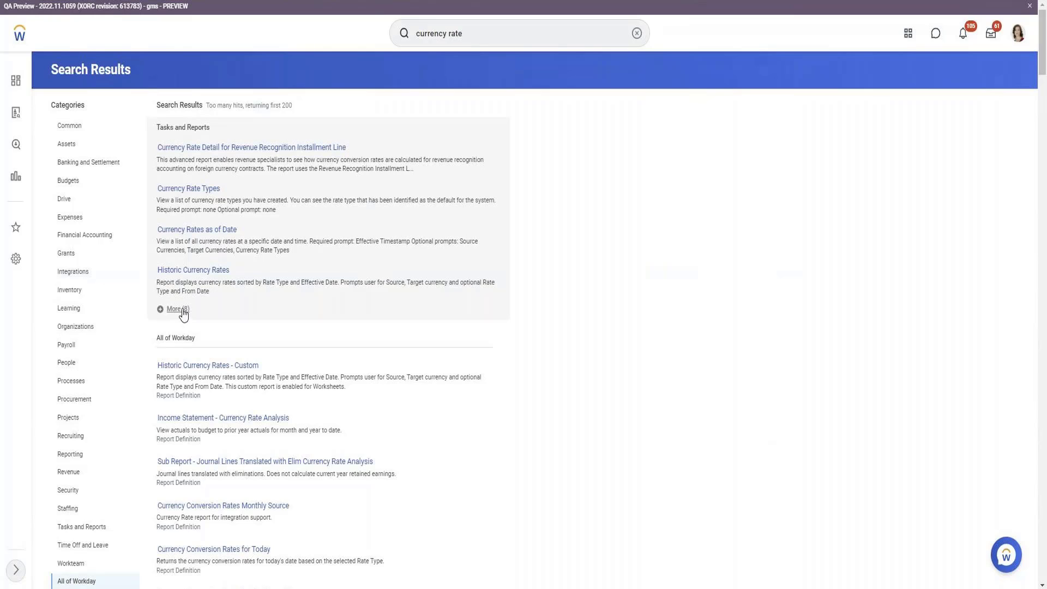
Open Maintain Currency Conversion Rates with Average rate type, creating as of a date time
{"action": "left_click", "coordinate": [182, 310]}
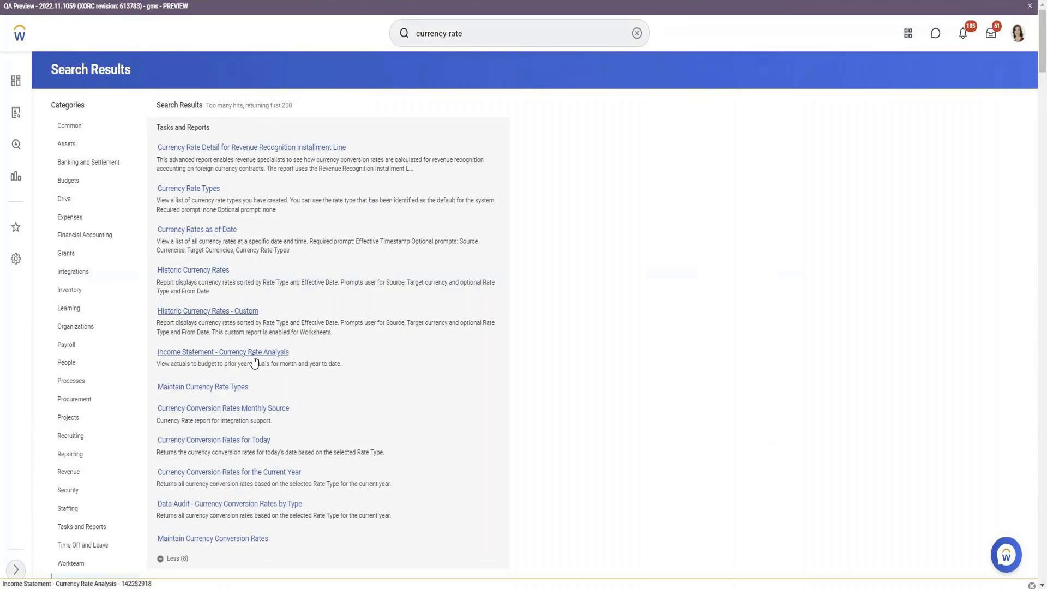
{"action": "scroll", "coordinate": [256, 371], "scroll_direction": "down", "scroll_amount": 1}
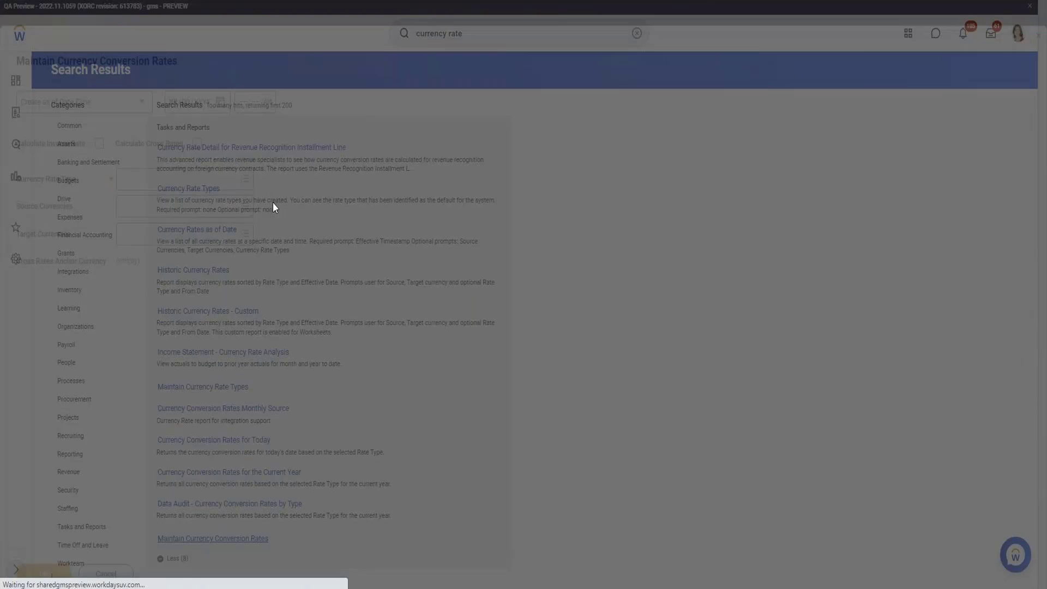
{"action": "left_click", "coordinate": [198, 175]}
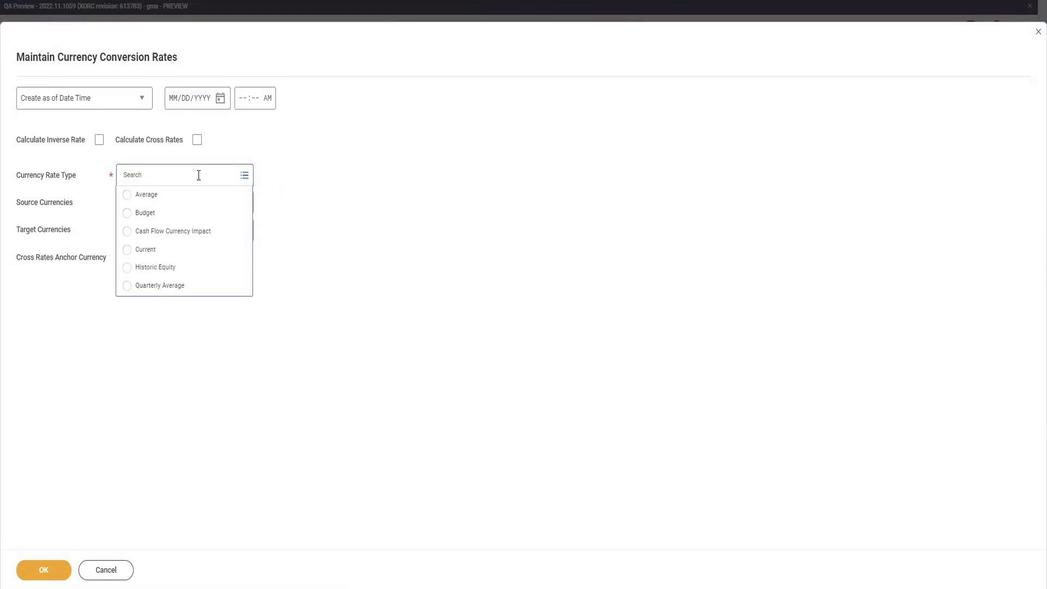
{"action": "type", "text": "USD"}
{"action": "key", "text": "Return"}
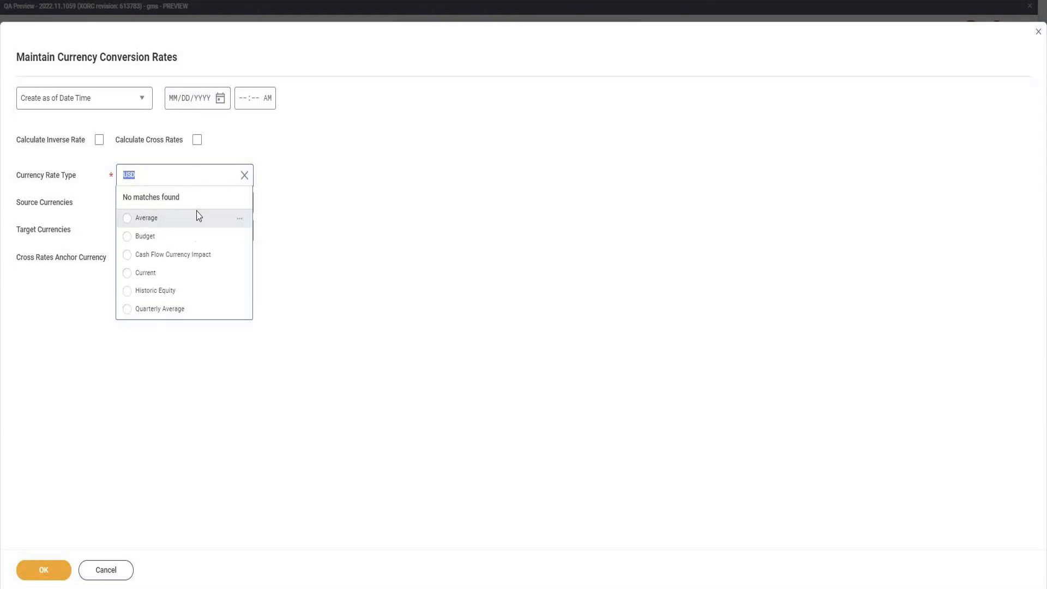
{"action": "left_click", "coordinate": [173, 218]}
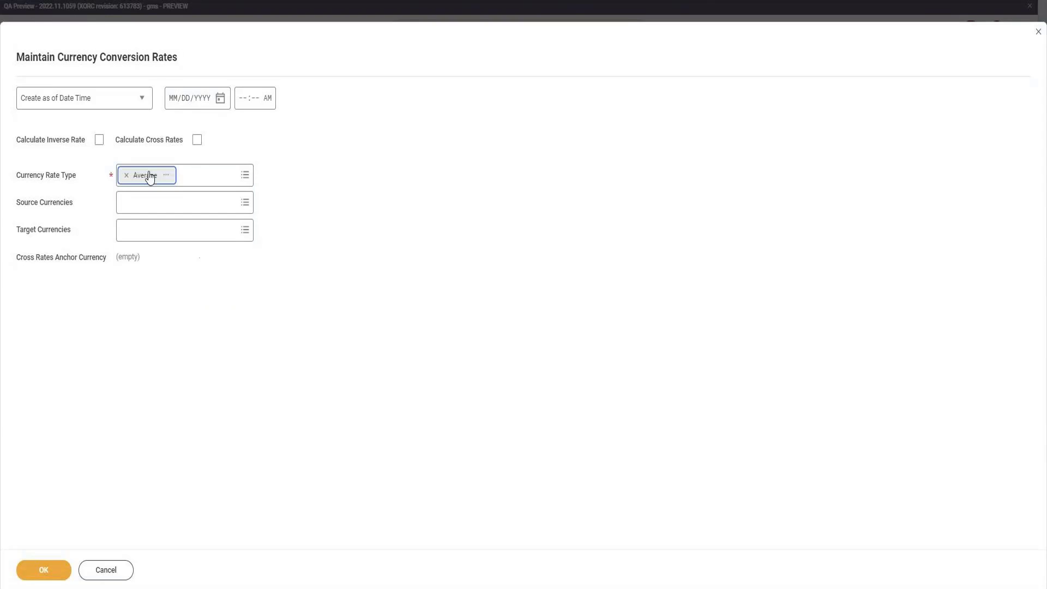
{"action": "left_click", "coordinate": [100, 98]}
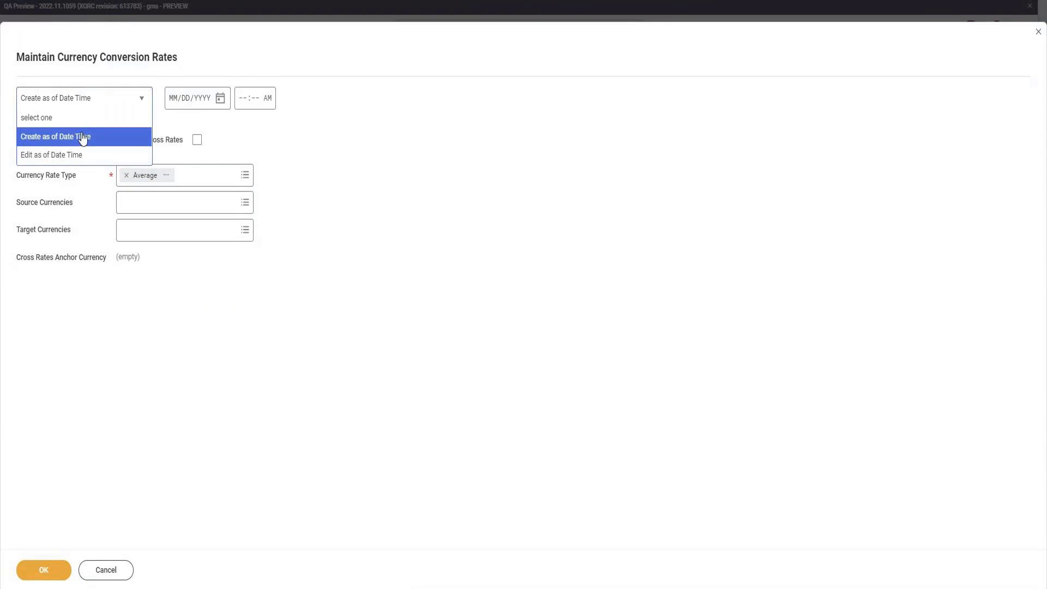
{"action": "left_click", "coordinate": [83, 137]}
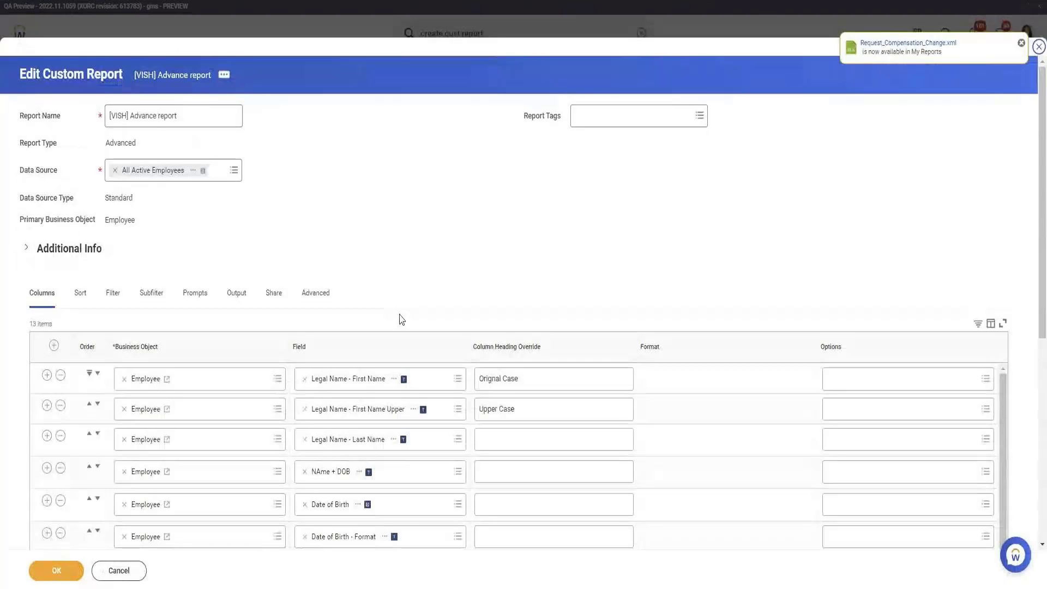
{"action": "scroll", "coordinate": [404, 314], "scroll_direction": "down", "scroll_amount": 3}
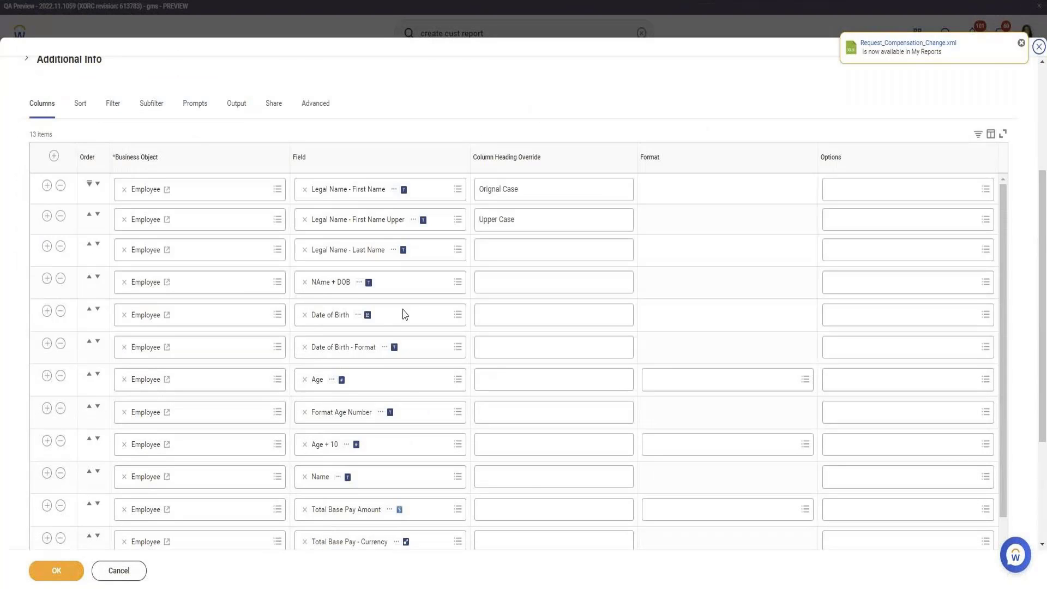
Change the Total Base Pay Amount - USD field's currency rate type from Current to Average
{"action": "scroll", "coordinate": [405, 315], "scroll_direction": "down", "scroll_amount": 3}
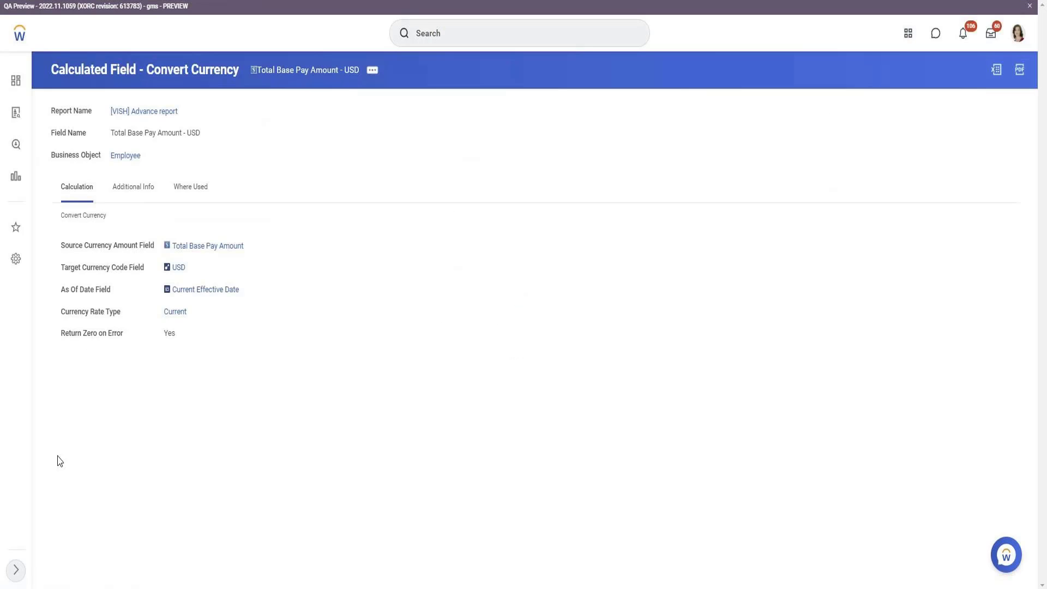
{"action": "left_click", "coordinate": [372, 69]}
{"action": "mouse_move", "coordinate": [461, 132]}
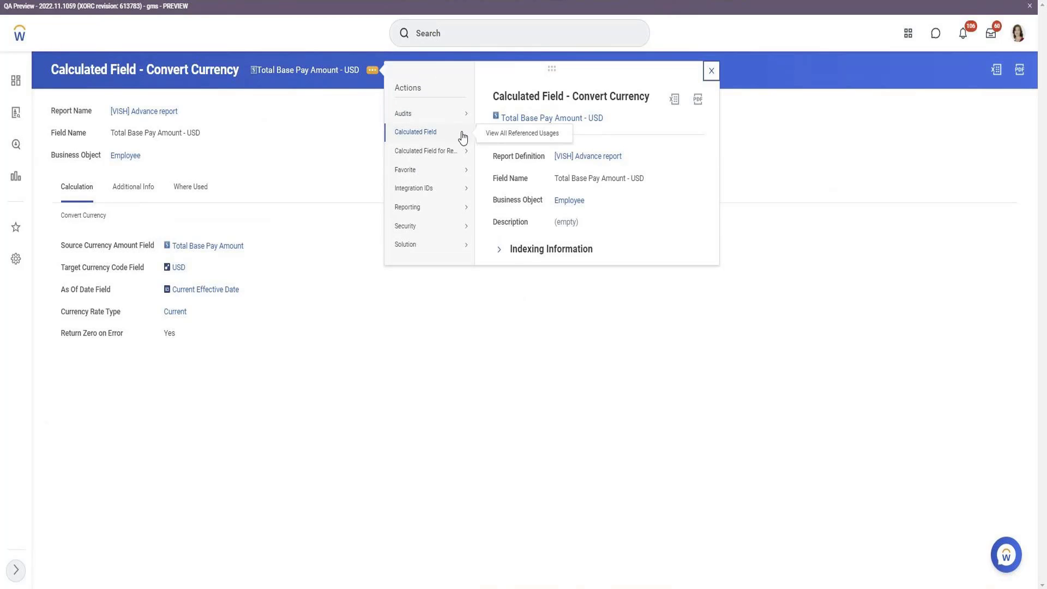
{"action": "mouse_move", "coordinate": [461, 151]}
{"action": "left_click", "coordinate": [491, 157]}
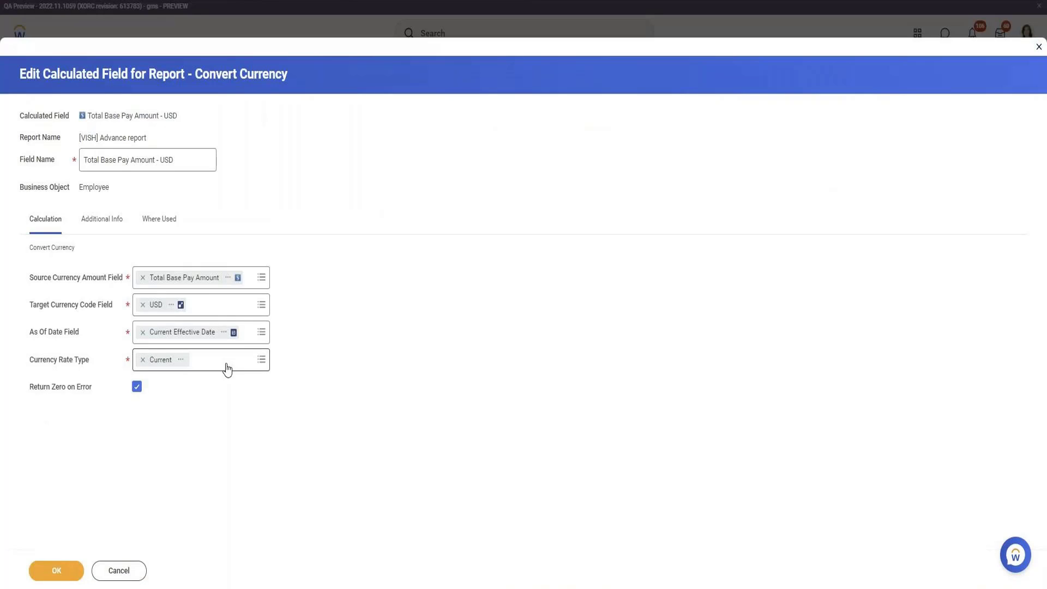
{"action": "left_click", "coordinate": [215, 360]}
{"action": "left_click", "coordinate": [174, 249]}
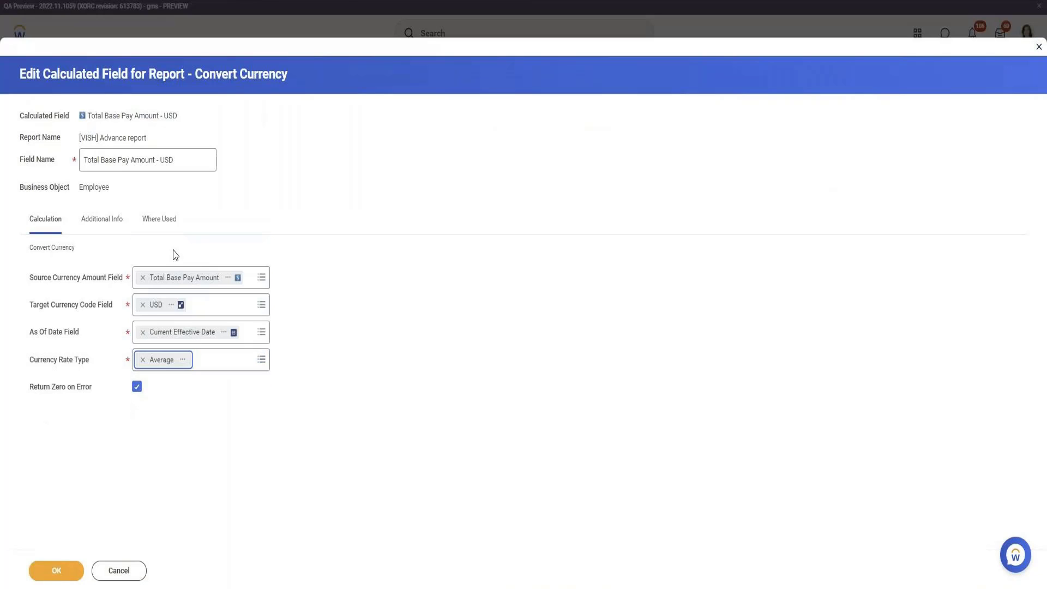
{"action": "left_click", "coordinate": [56, 571]}
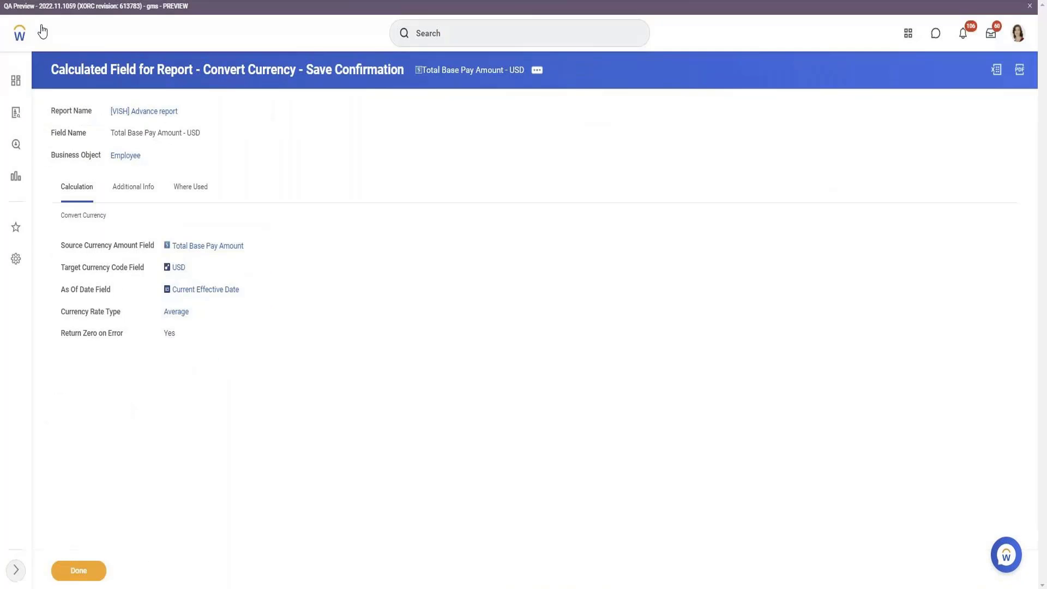
{"action": "key", "text": "ctrl+Tab"}
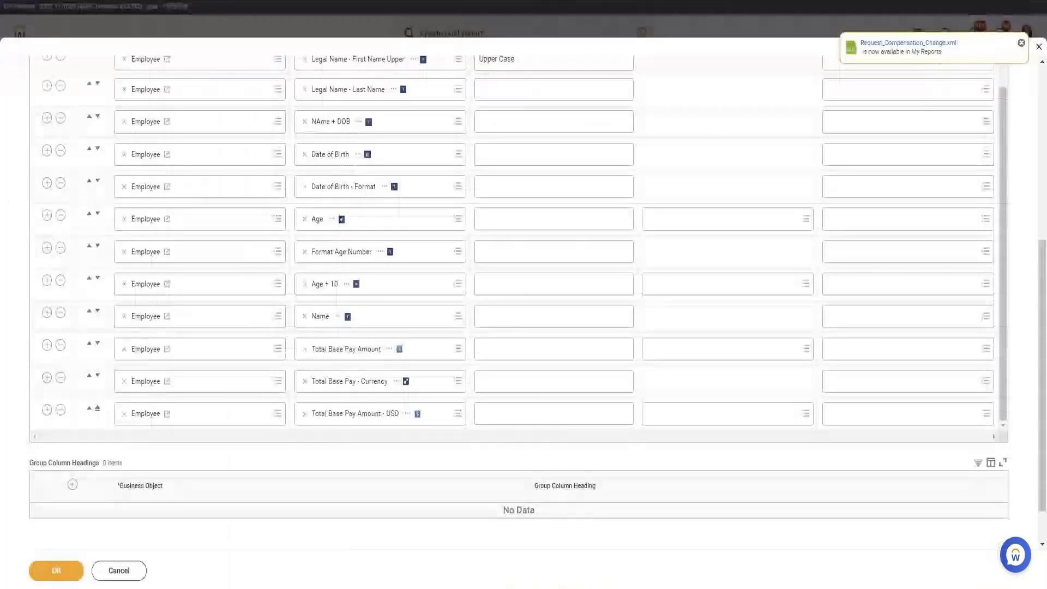
Save and run the [VISH] Advance report, filtering Total Base Pay - Currency to GBP
{"action": "left_click", "coordinate": [71, 576]}
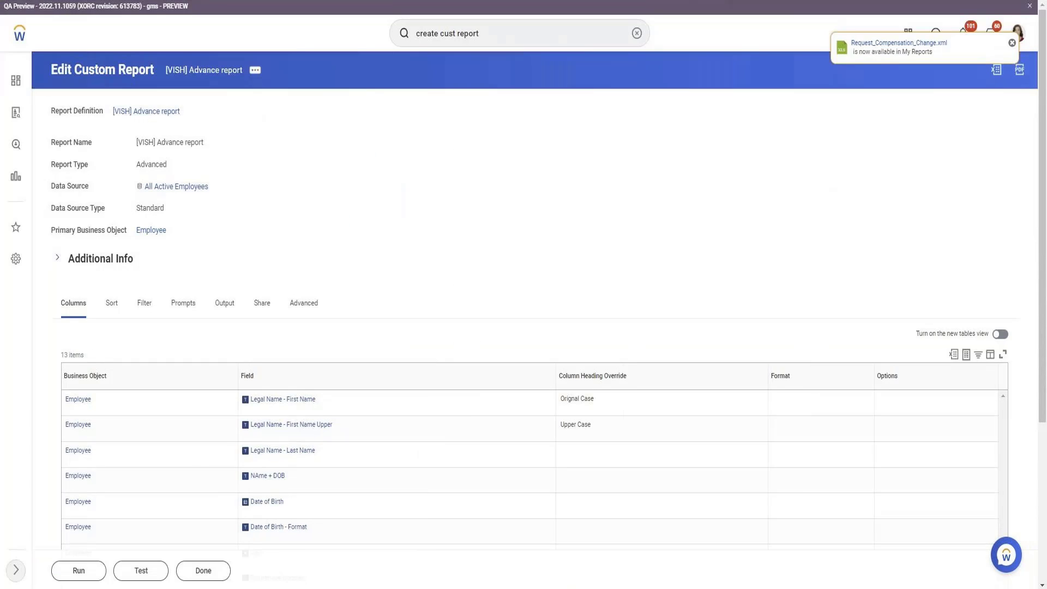
{"action": "left_click", "coordinate": [91, 568]}
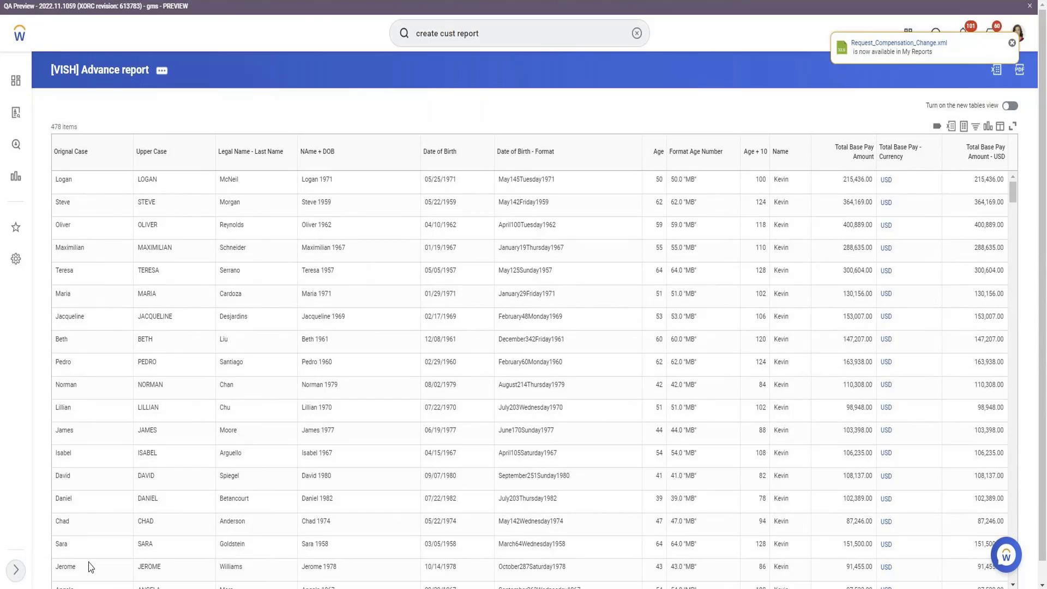
{"action": "left_click", "coordinate": [913, 164]}
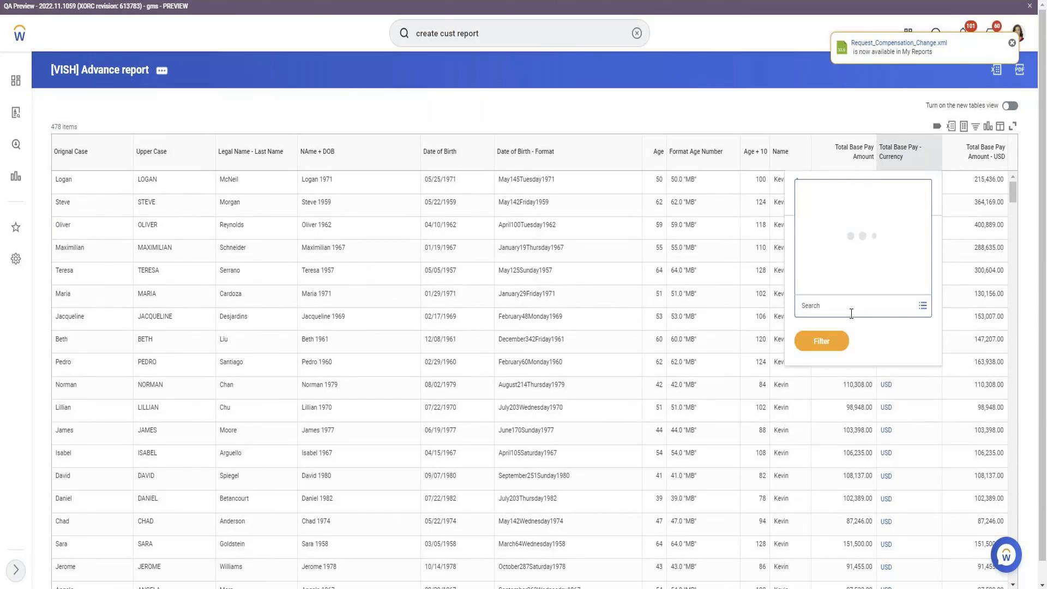
{"action": "type", "text": "gb"}
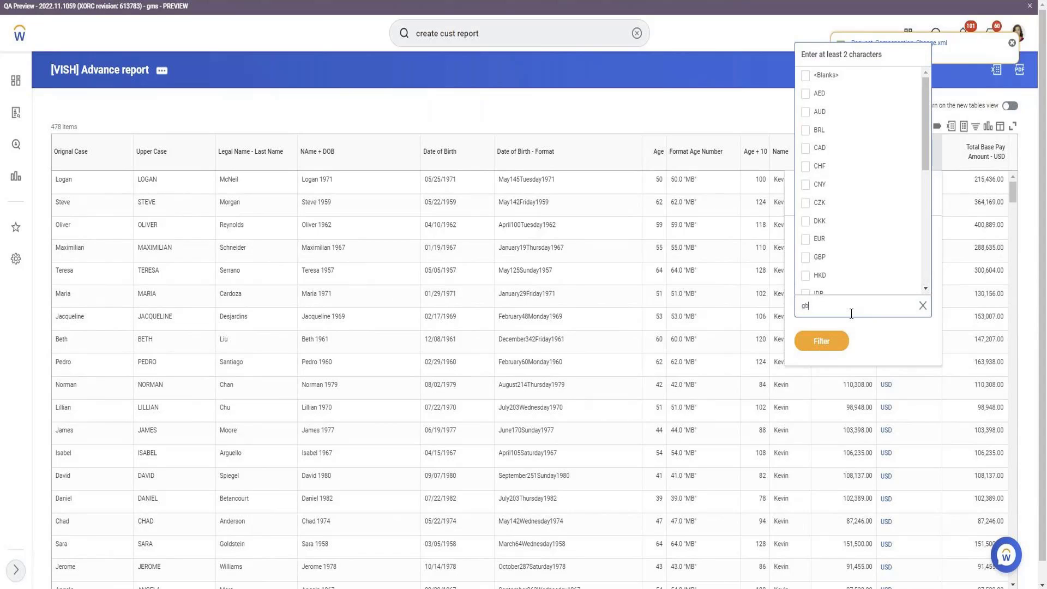
{"action": "type", "text": "p"}
{"action": "key", "text": "Return"}
{"action": "left_click", "coordinate": [821, 362]}
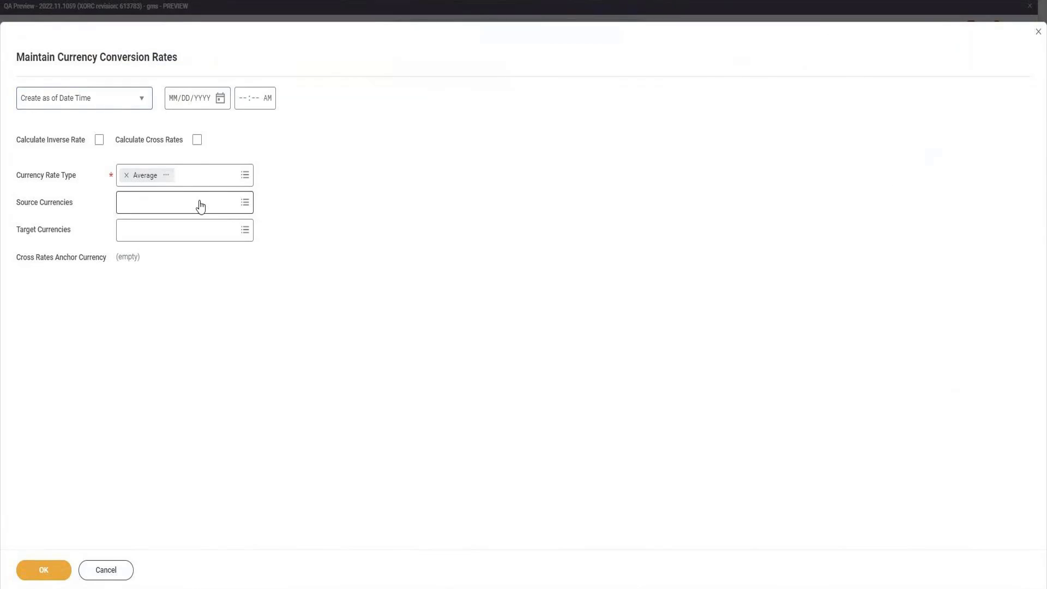
Set the conversion rate criteria: USD source, GBP target, effective 03/10/2022
{"action": "left_click", "coordinate": [199, 202]}
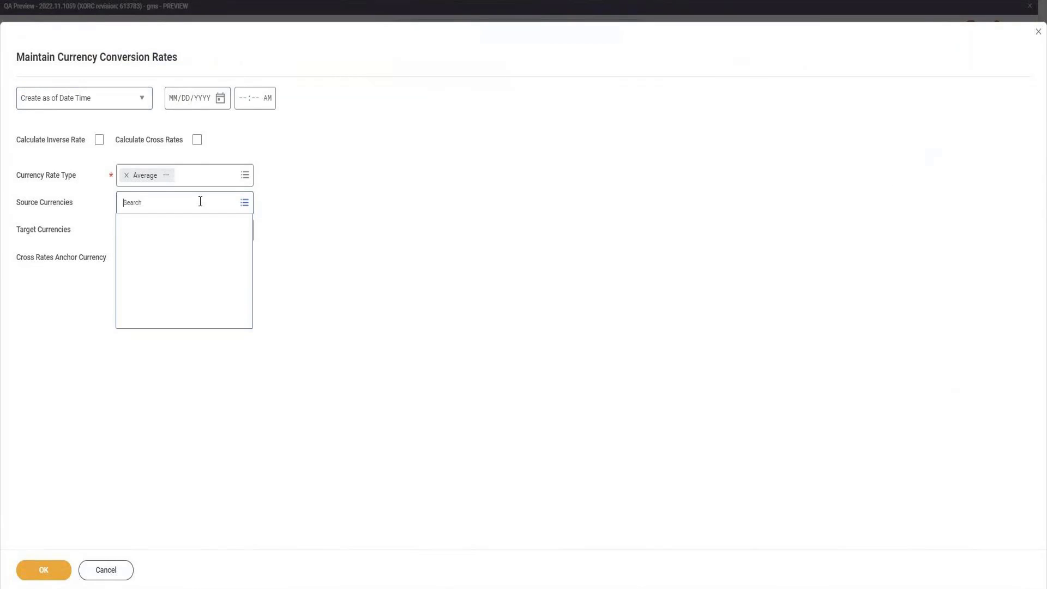
{"action": "type", "text": "u"}
{"action": "key", "text": "Return"}
{"action": "type", "text": "G"}
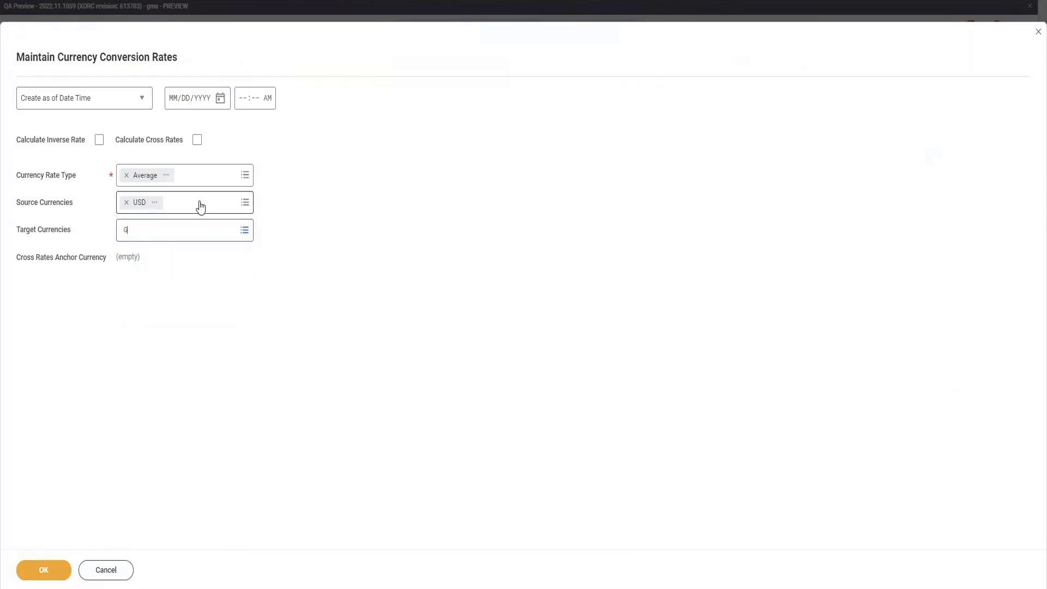
{"action": "type", "text": "BP"}
{"action": "key", "text": "Return"}
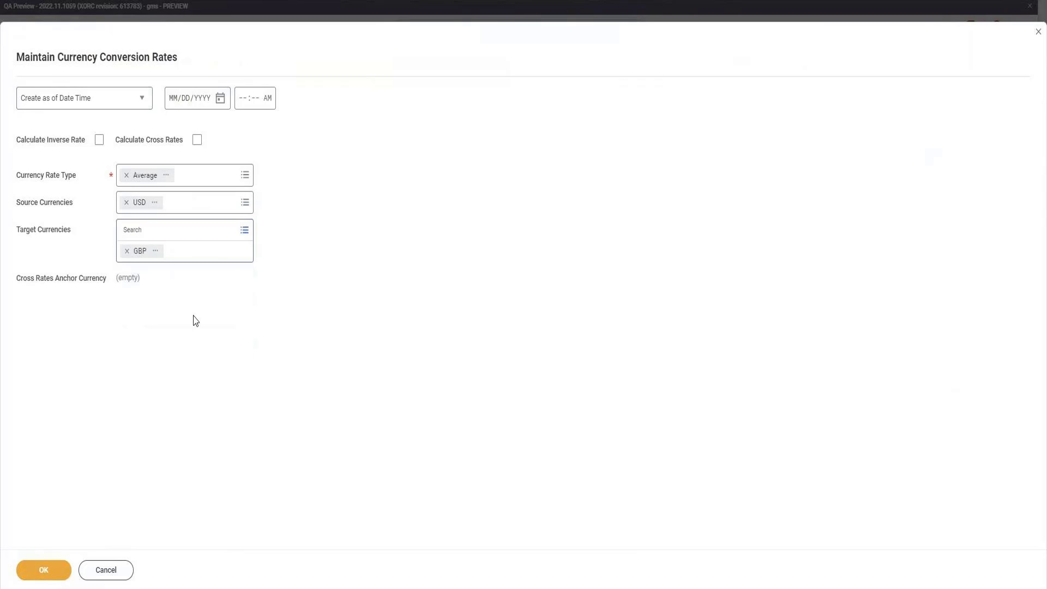
{"action": "left_click", "coordinate": [220, 98]}
{"action": "left_click", "coordinate": [343, 160]}
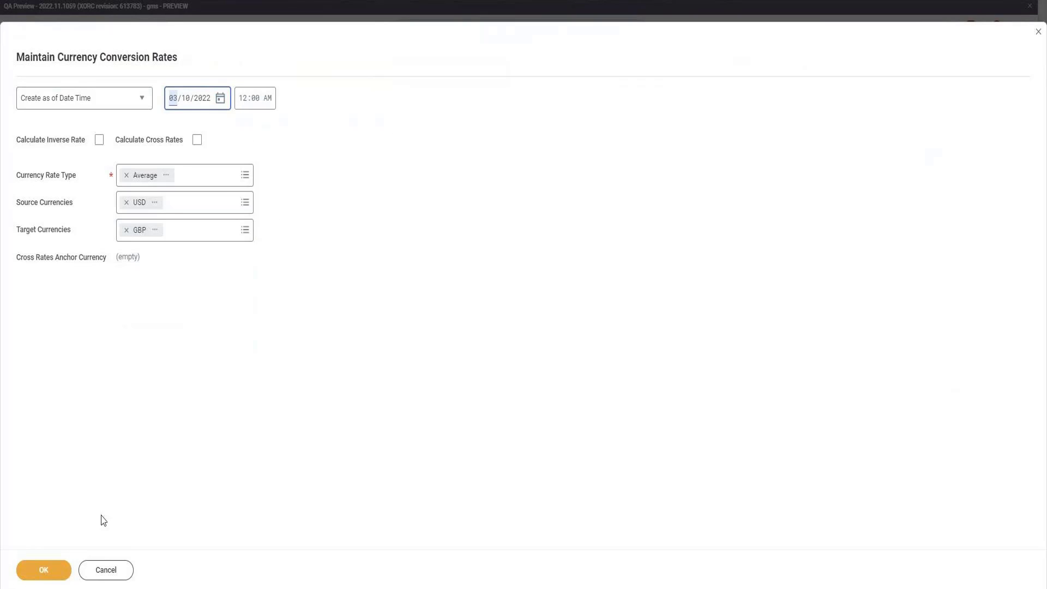
{"action": "left_click", "coordinate": [54, 571]}
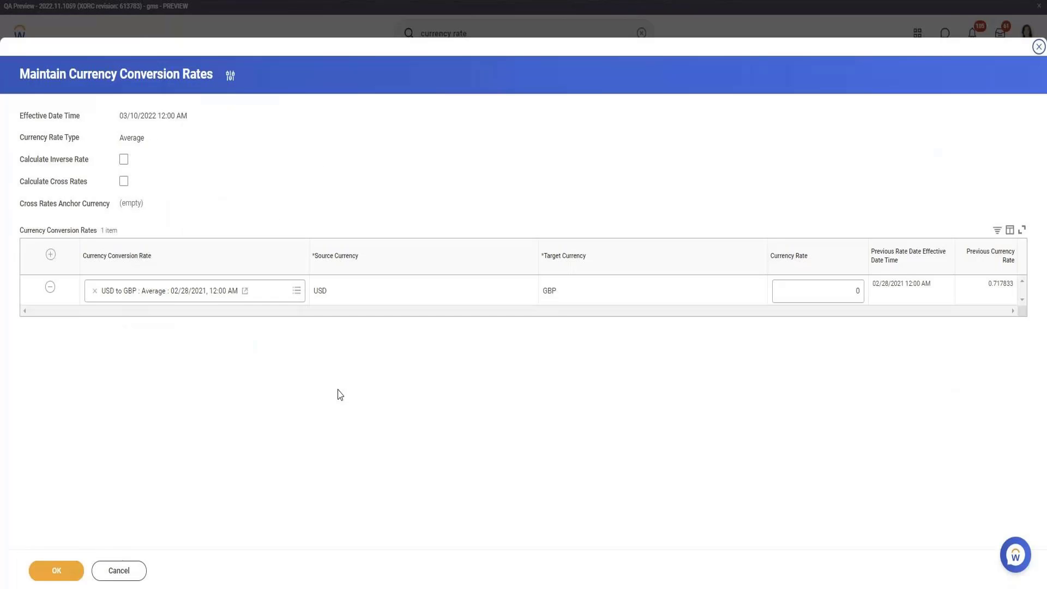
Enter a USD to GBP currency rate of 1 and submit it
{"action": "left_click", "coordinate": [848, 295]}
{"action": "type", "text": "1"}
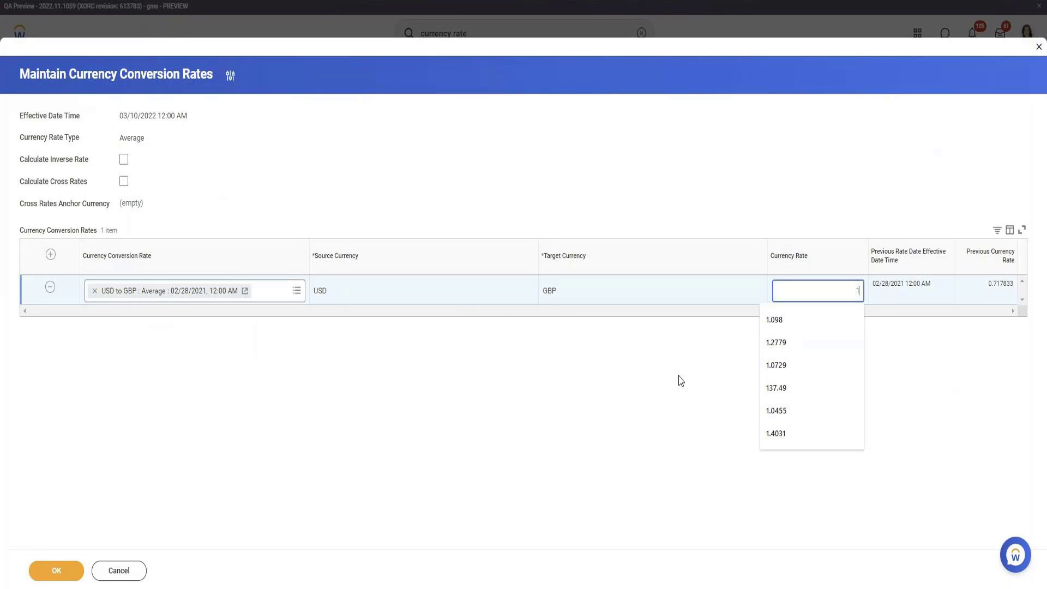
{"action": "key", "text": "Tab"}
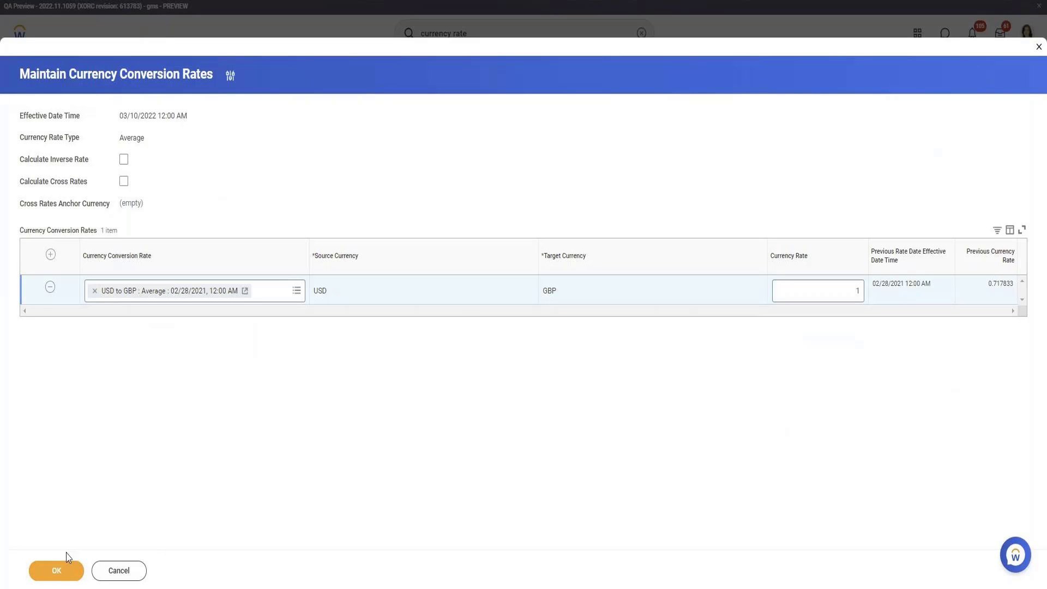
{"action": "left_click", "coordinate": [57, 571]}
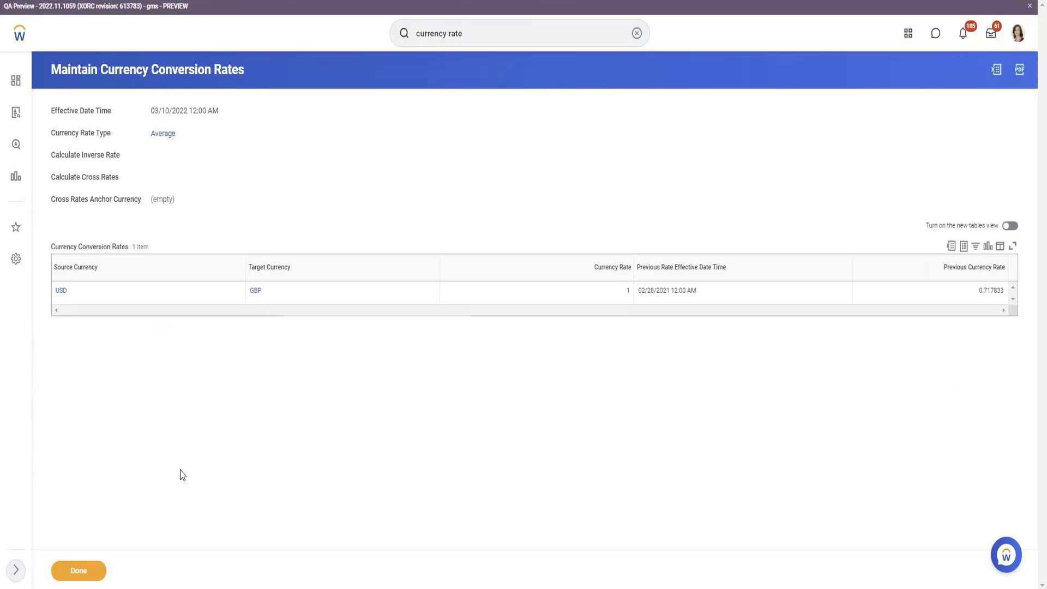
{"action": "mouse_move", "coordinate": [181, 144]}
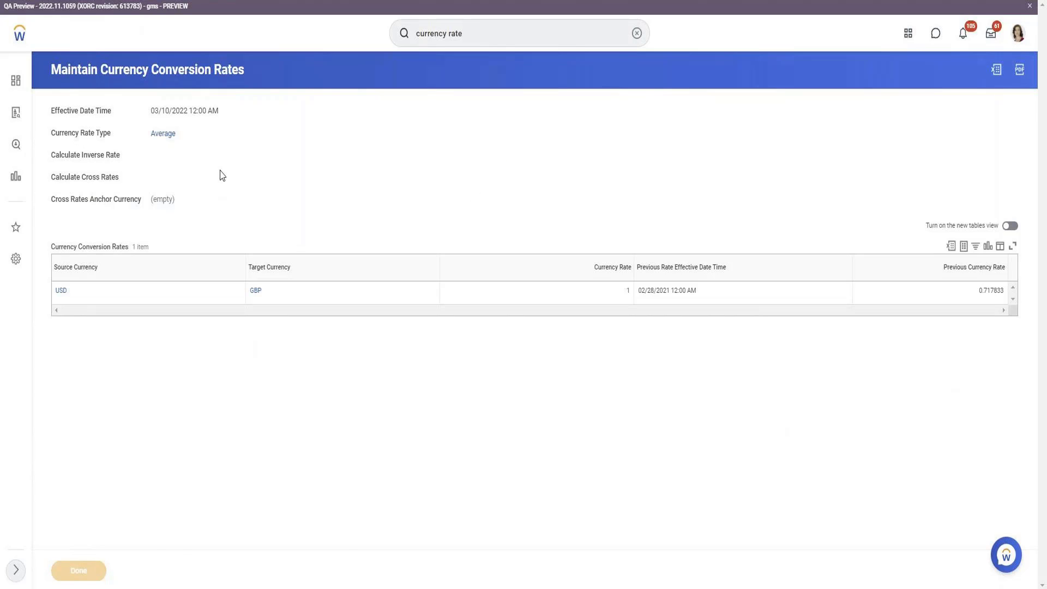
Start Maintain Currency Conversion Rates for Average USD to GBP with Calculate Inverse Rate on
{"action": "scroll", "coordinate": [188, 311], "scroll_direction": "down", "scroll_amount": 5}
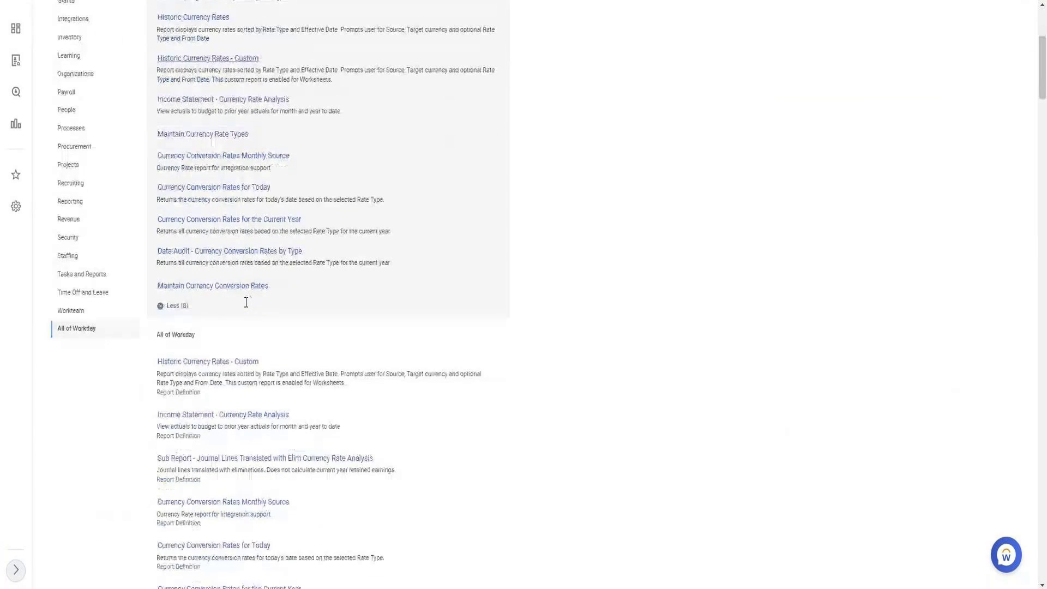
{"action": "left_click", "coordinate": [207, 286]}
{"action": "left_click", "coordinate": [195, 174]}
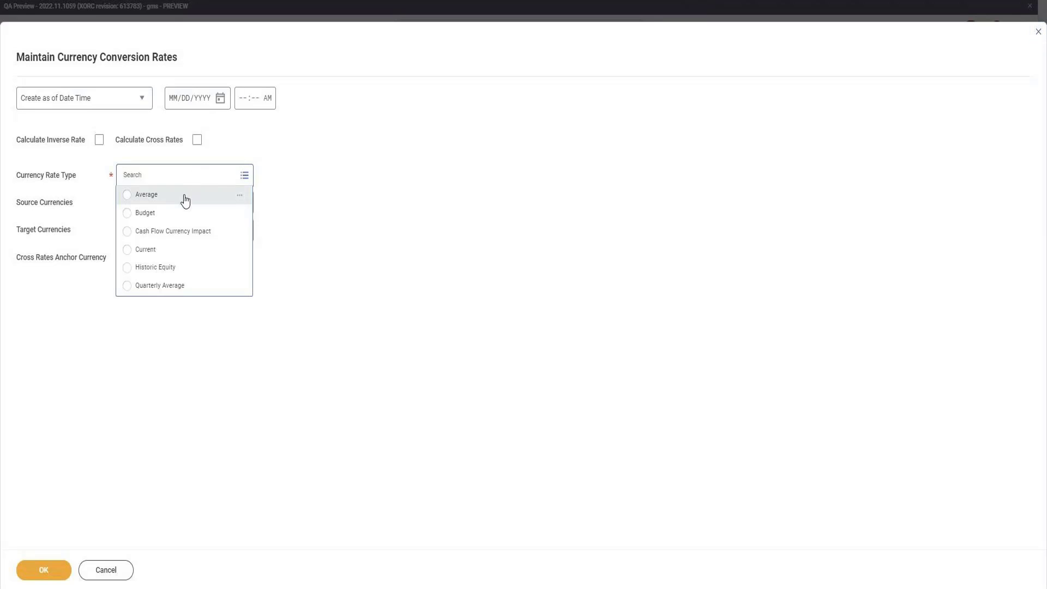
{"action": "left_click", "coordinate": [185, 197]}
{"action": "left_click", "coordinate": [185, 195]}
{"action": "type", "text": "USD"}
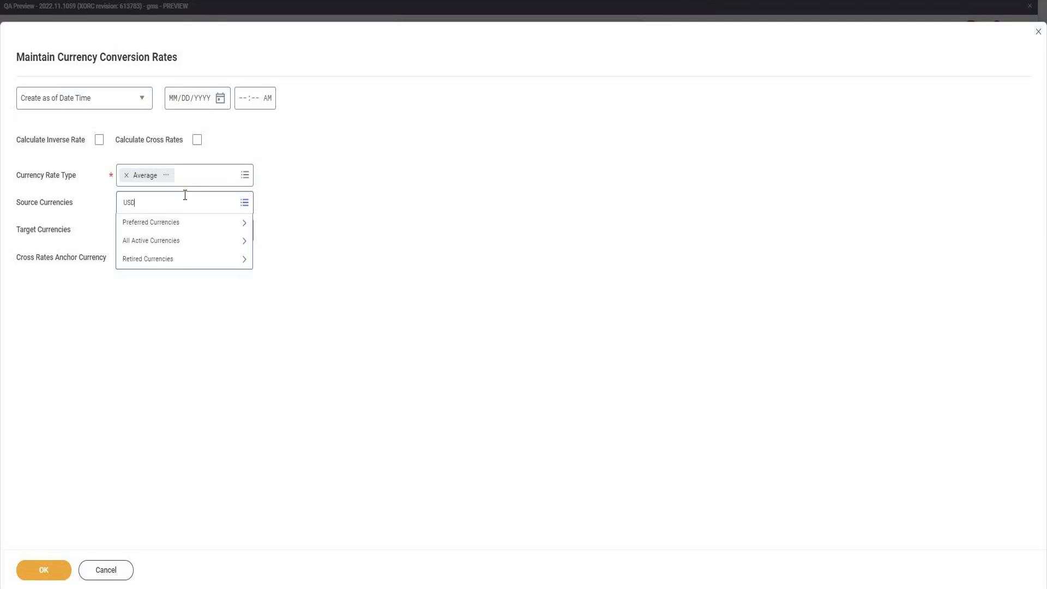
{"action": "key", "text": "Return"}
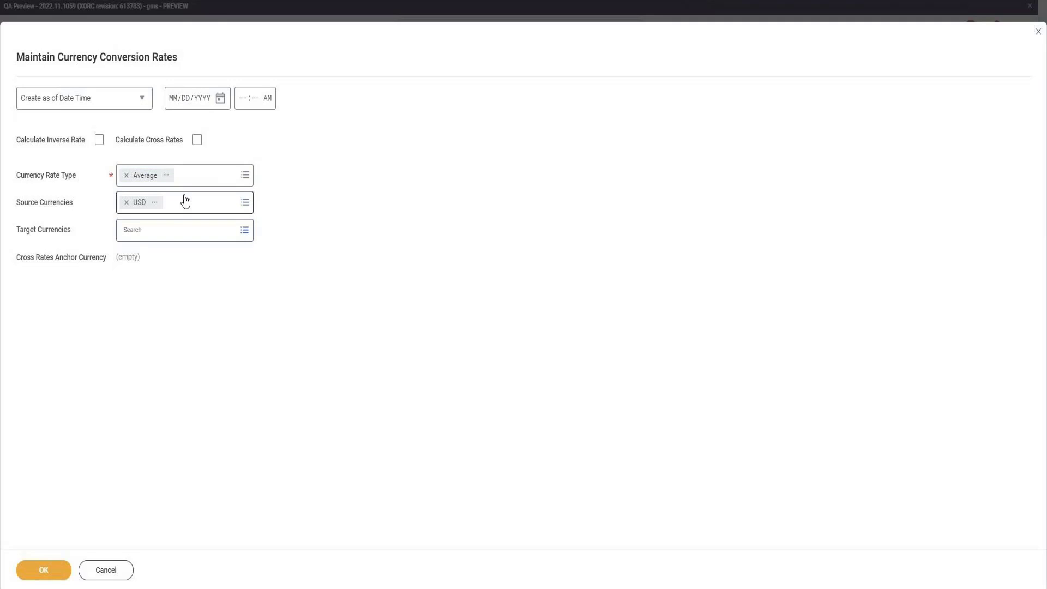
{"action": "type", "text": "GB"}
{"action": "key", "text": "Return"}
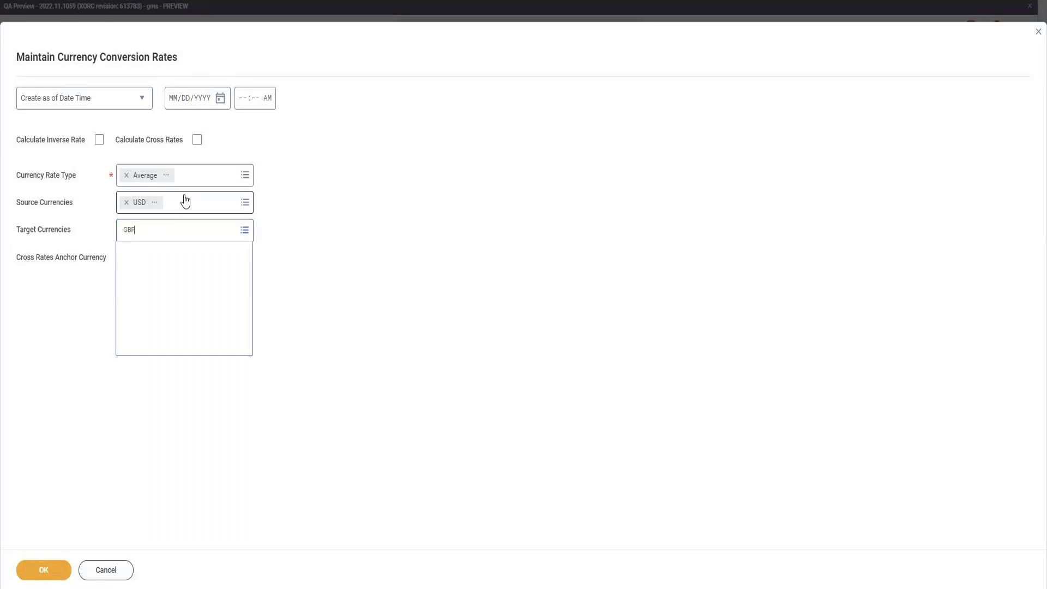
{"action": "left_click", "coordinate": [162, 131]}
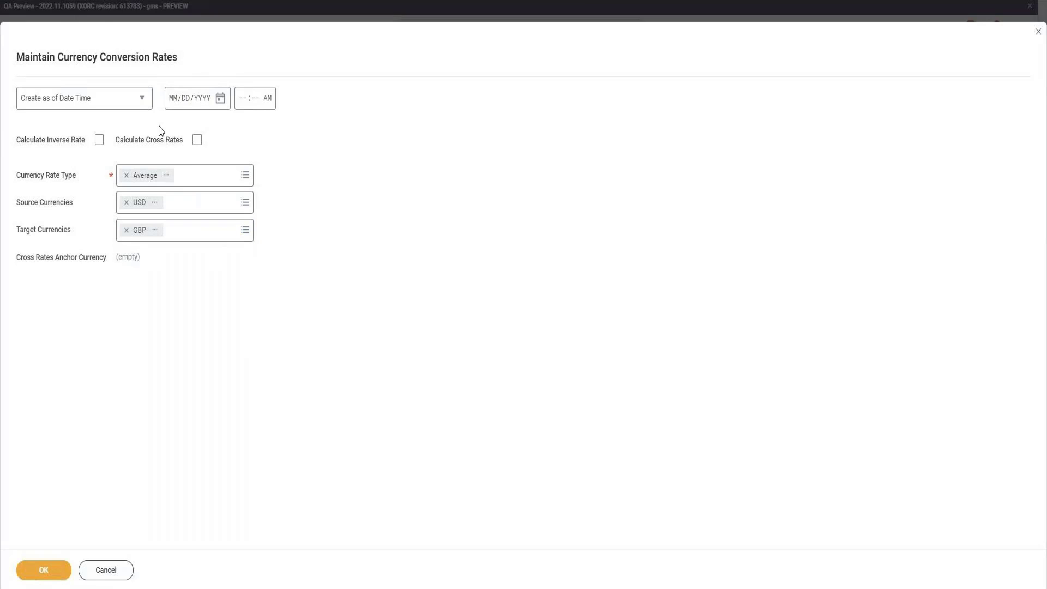
{"action": "left_click", "coordinate": [198, 140]}
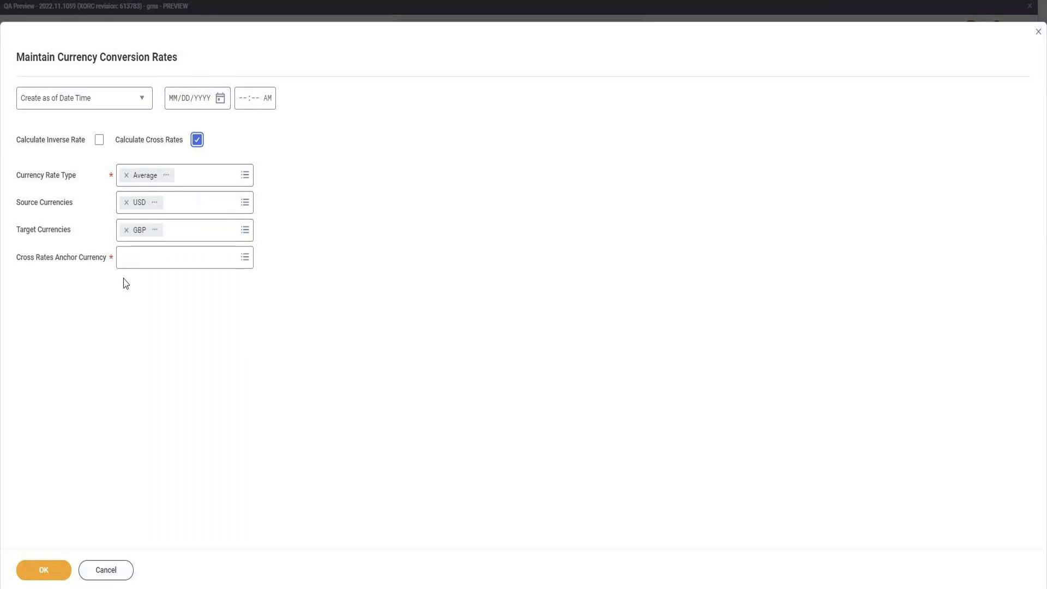
{"action": "left_click", "coordinate": [194, 142]}
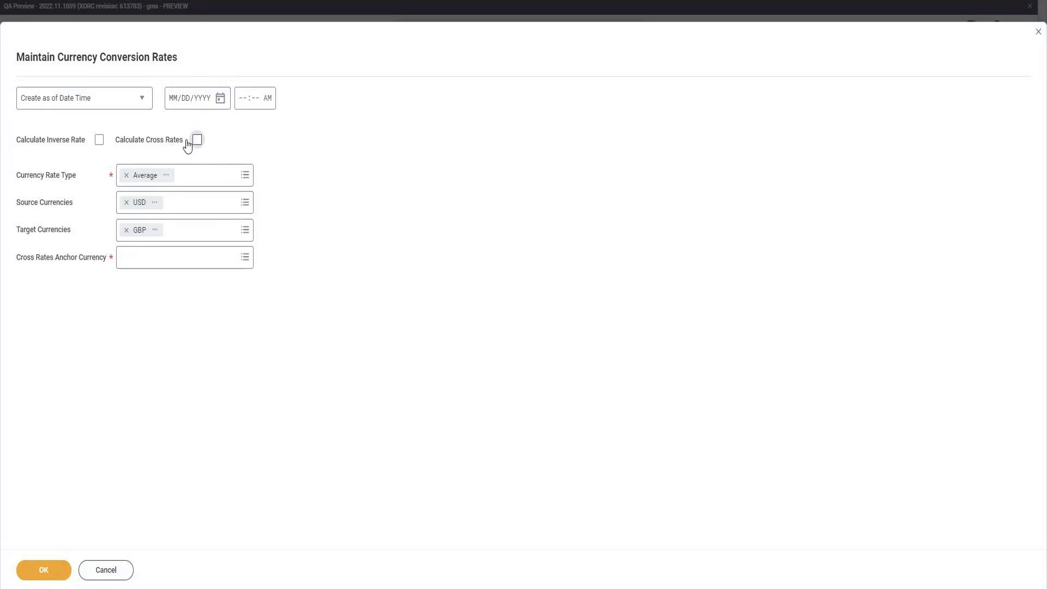
{"action": "left_click", "coordinate": [99, 140]}
{"action": "left_click", "coordinate": [58, 571]}
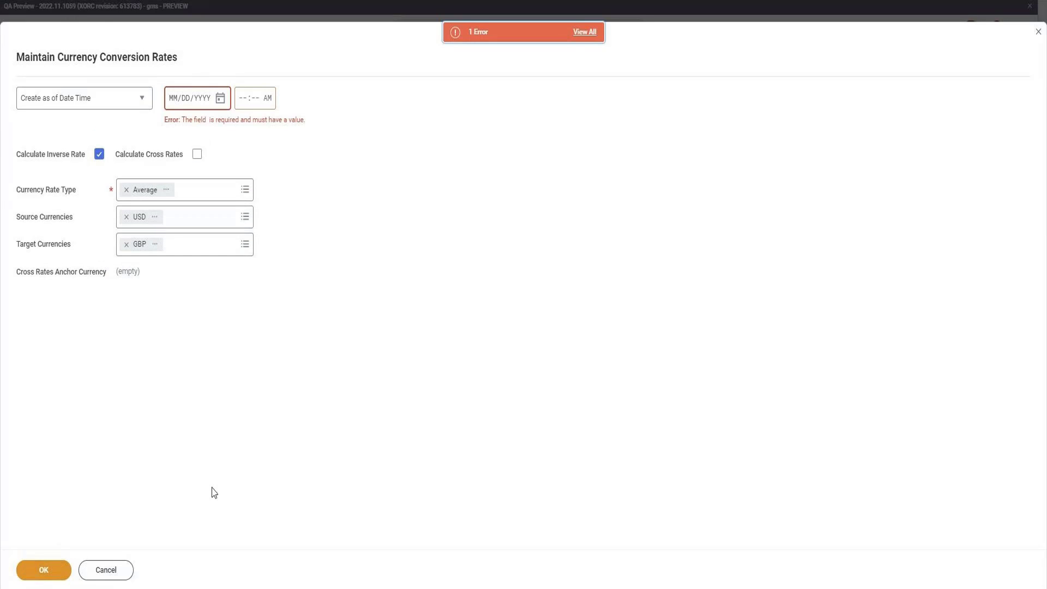
Set the effective date to 03/10/2022 and save the rate entry
{"action": "left_click", "coordinate": [220, 99]}
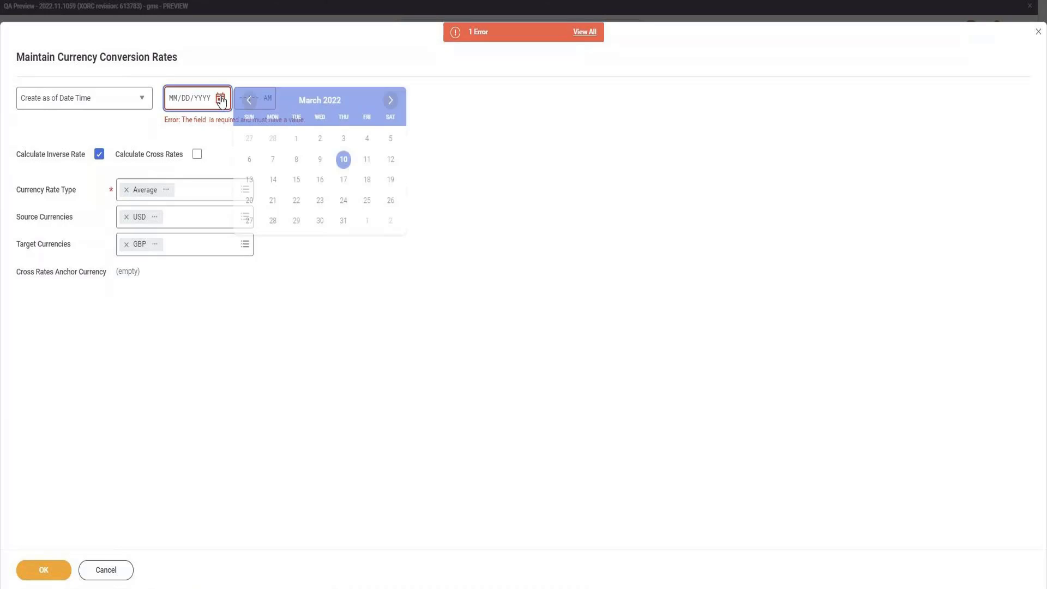
{"action": "left_click", "coordinate": [345, 159]}
{"action": "left_click", "coordinate": [46, 573]}
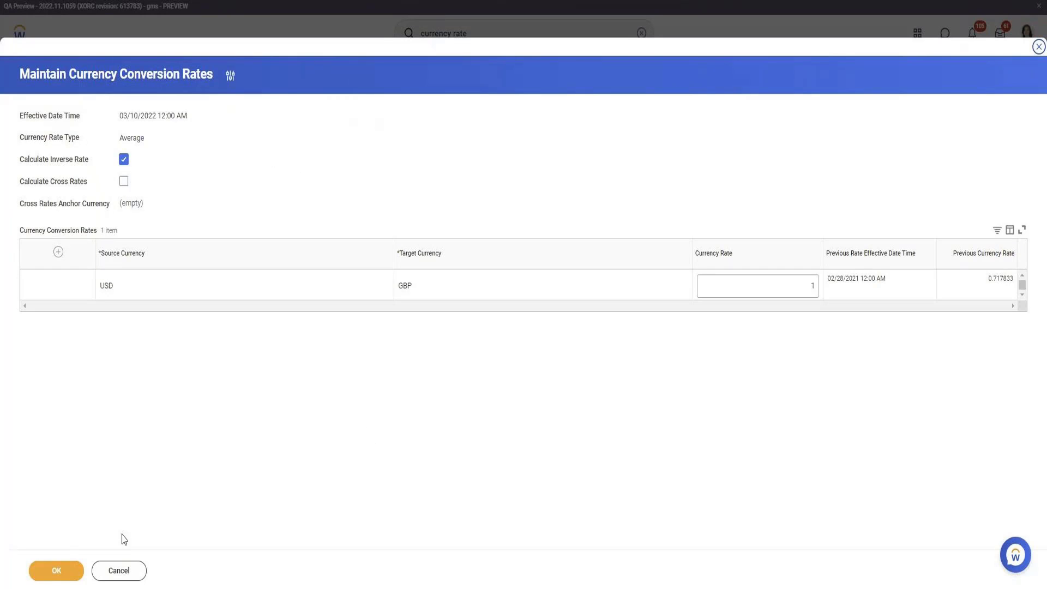
{"action": "left_click", "coordinate": [64, 571]}
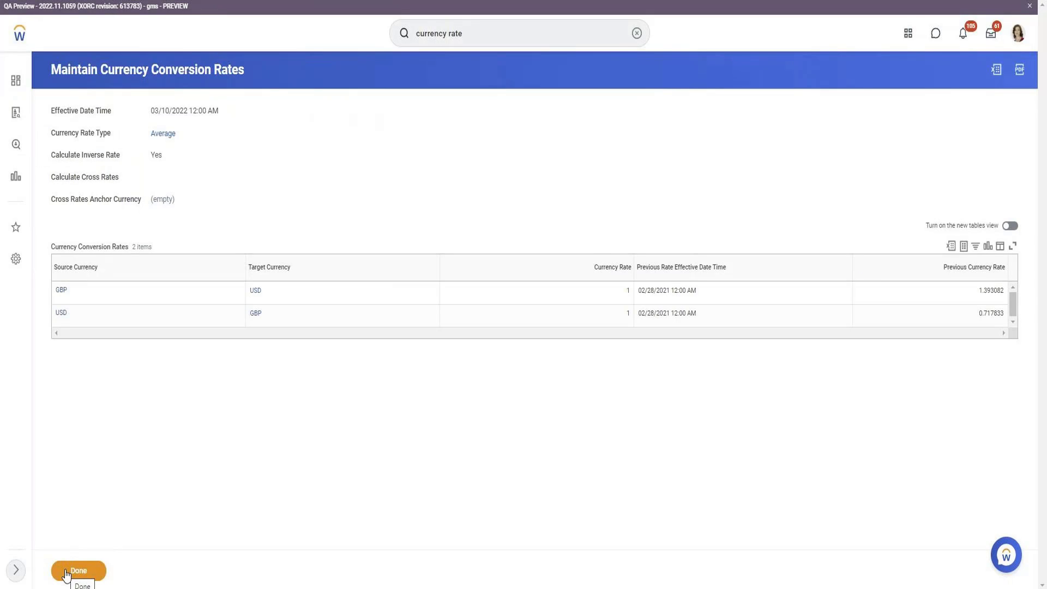
{"action": "left_click", "coordinate": [66, 572]}
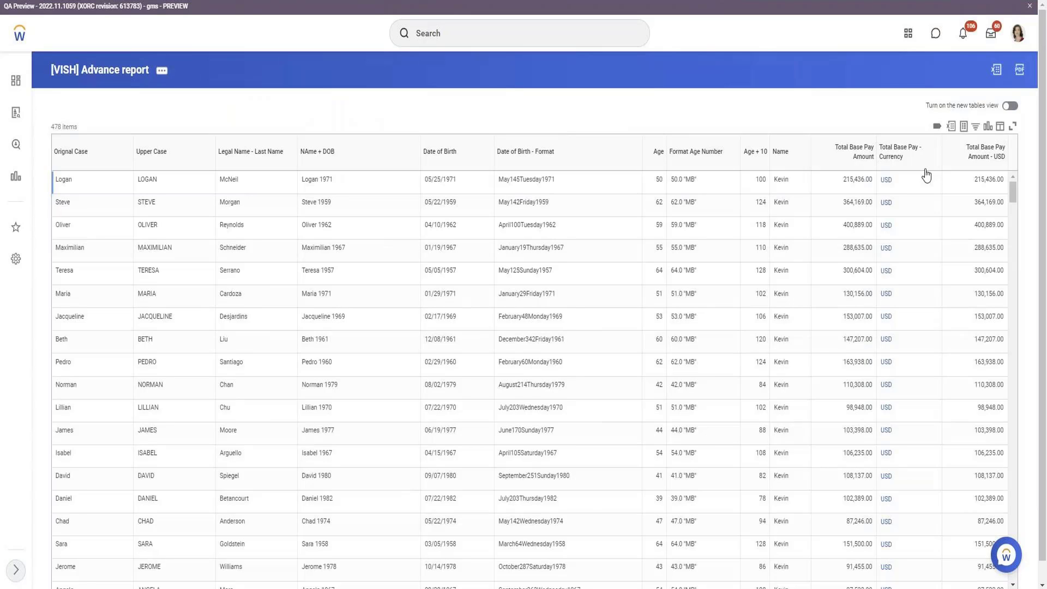
Filter the Total Base Pay - Currency column to GBP again
{"action": "left_click", "coordinate": [918, 154]}
{"action": "left_click", "coordinate": [835, 305]}
{"action": "type", "text": "GBP"}
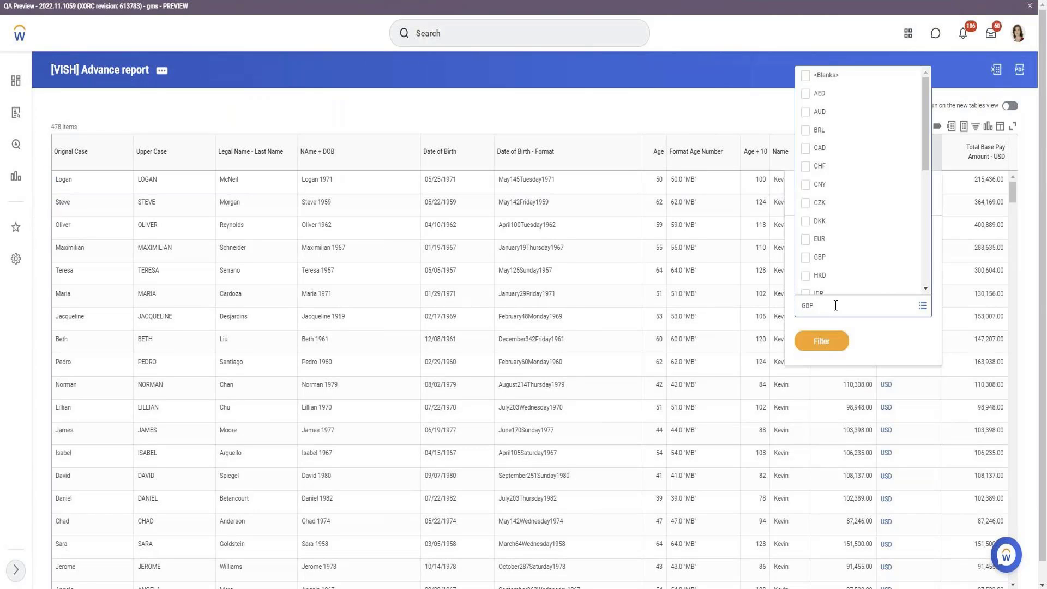
{"action": "key", "text": "Return"}
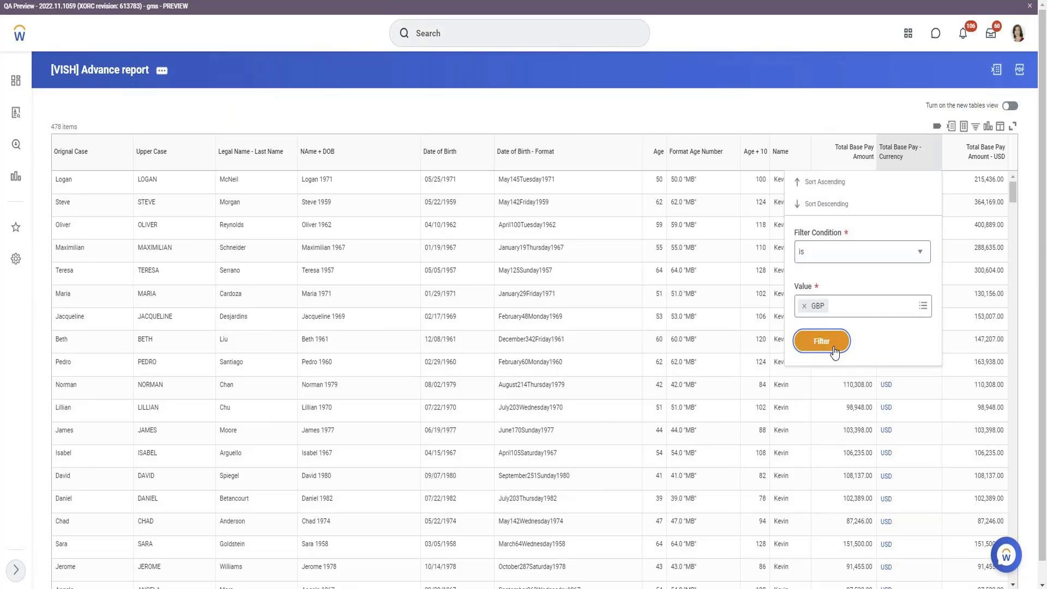
{"action": "left_click", "coordinate": [834, 347]}
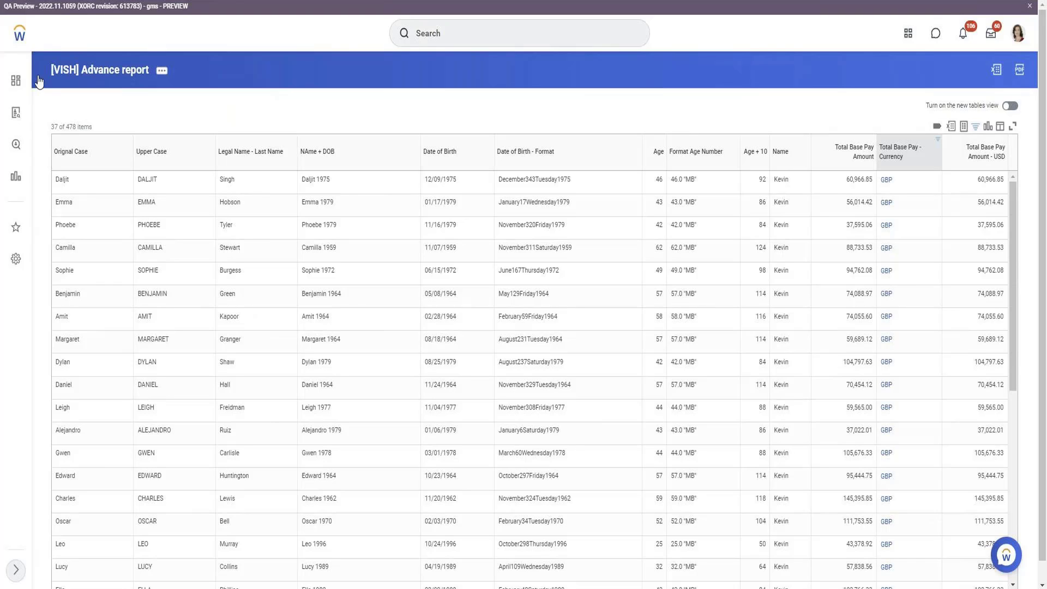
Edit the custom report and insert a blank Employee column after Total Base Pay Amount - USD
{"action": "left_click", "coordinate": [163, 72]}
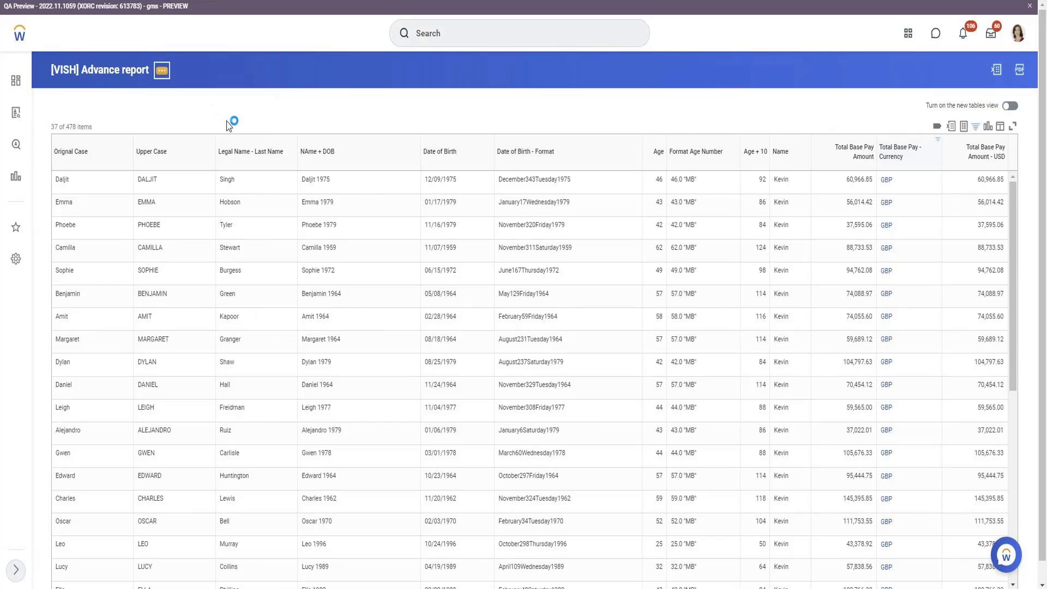
{"action": "mouse_move", "coordinate": [217, 122]}
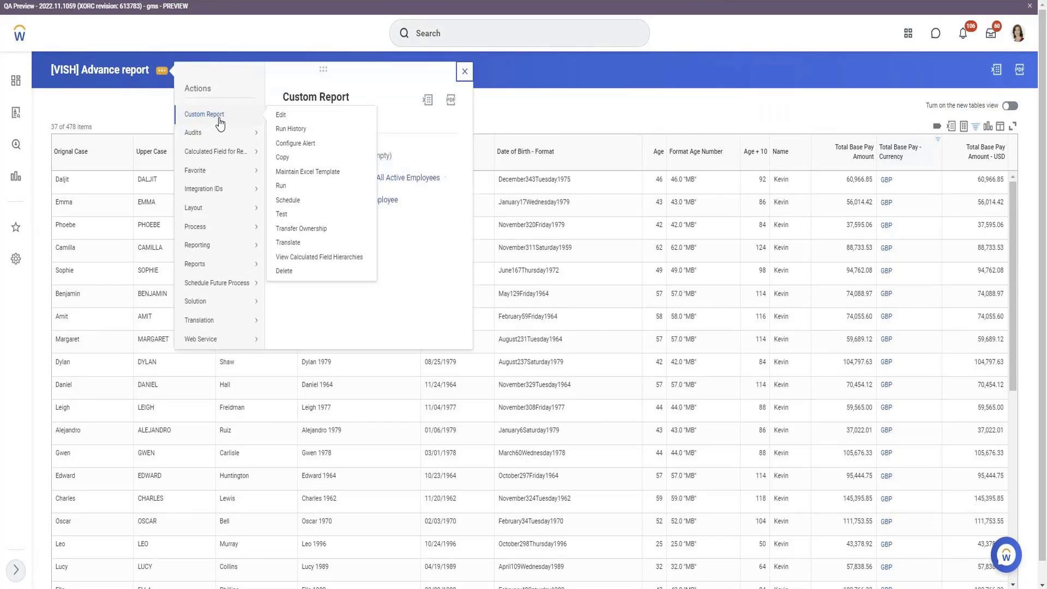
{"action": "left_click", "coordinate": [294, 117]}
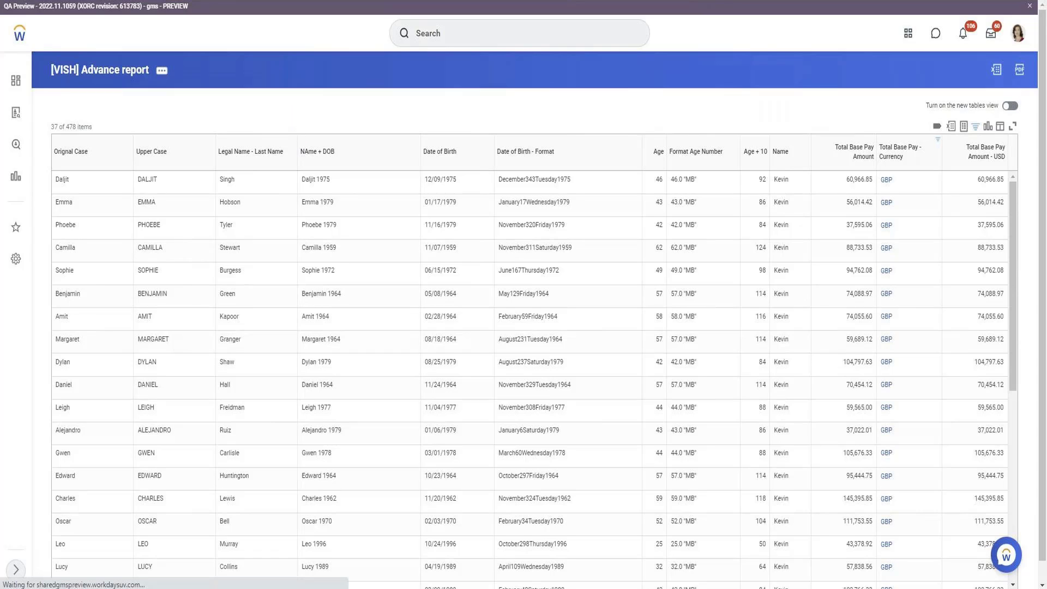
{"action": "scroll", "coordinate": [417, 141], "scroll_direction": "down", "scroll_amount": 5}
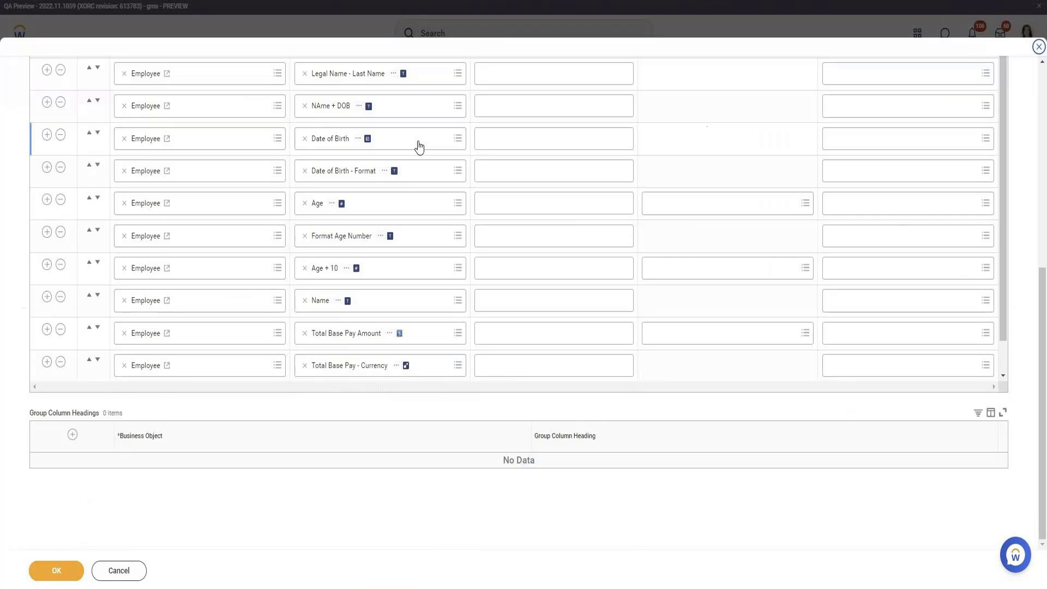
{"action": "scroll", "coordinate": [419, 146], "scroll_direction": "down", "scroll_amount": 1}
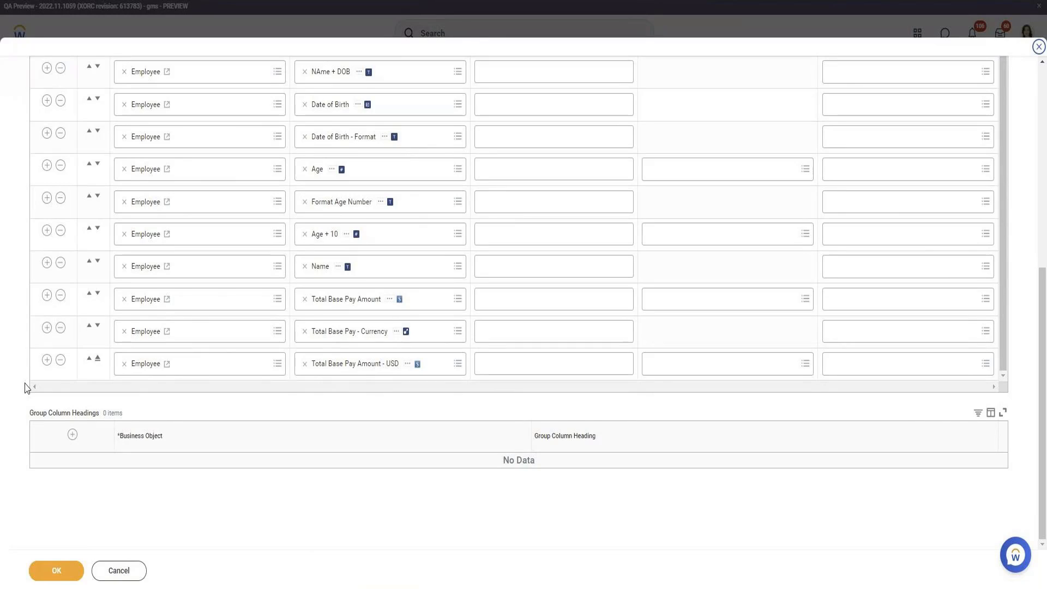
{"action": "left_click", "coordinate": [47, 360]}
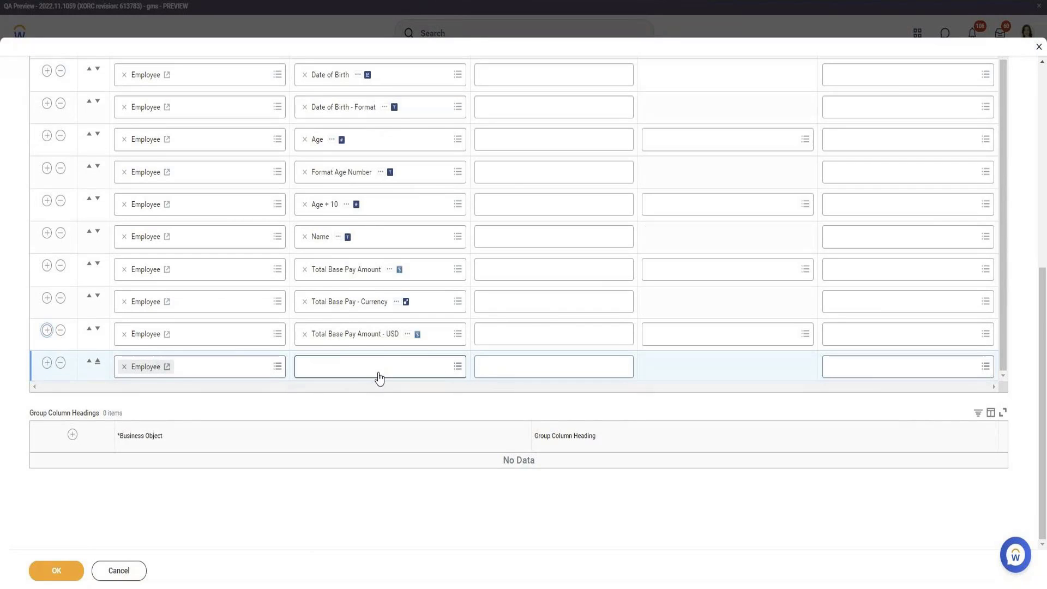
{"action": "left_click", "coordinate": [380, 366]}
{"action": "left_click", "coordinate": [449, 364]}
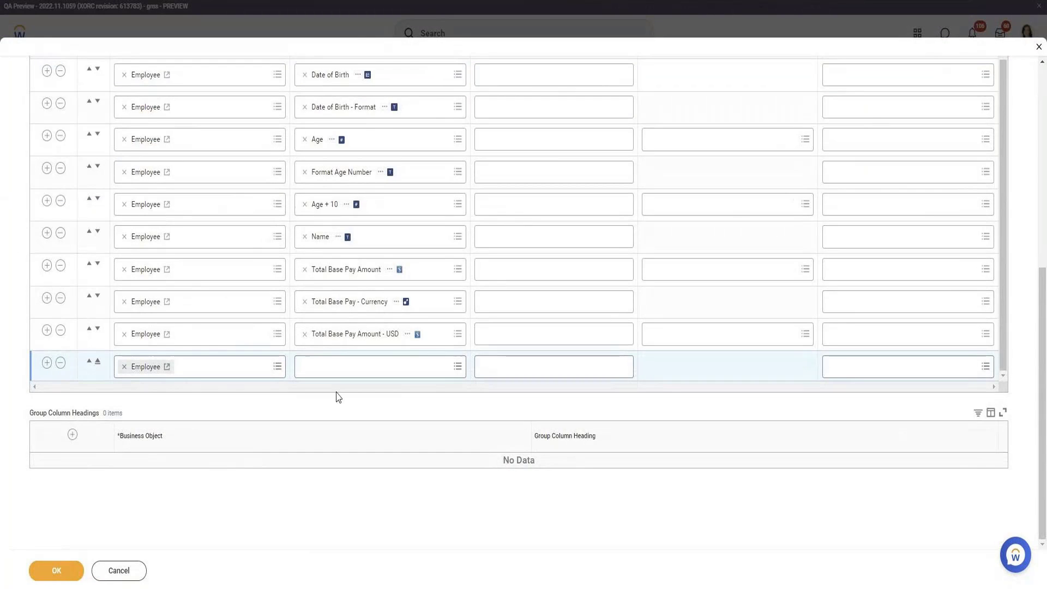
Create a Date Difference calculated field named 'Date of Birth - Hire Date'
{"action": "left_click", "coordinate": [346, 367]}
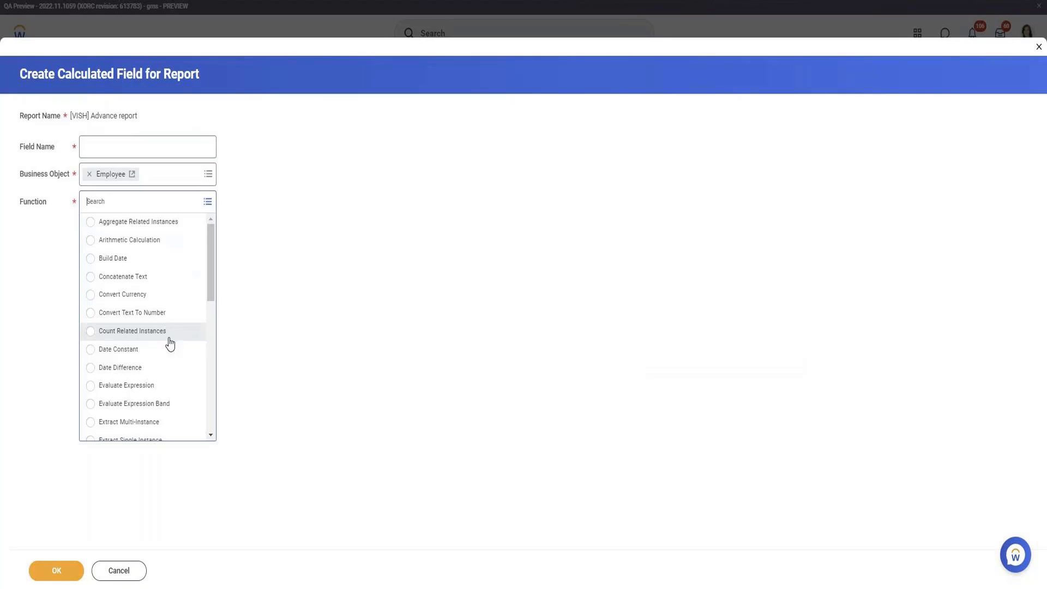
{"action": "left_click", "coordinate": [149, 369]}
{"action": "left_click", "coordinate": [169, 149]}
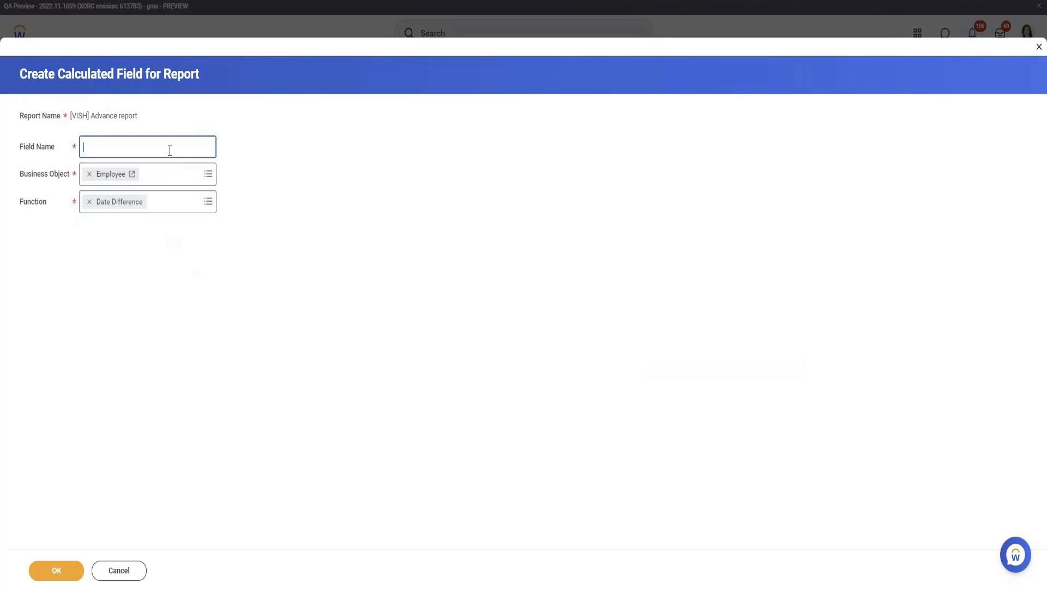
{"action": "type", "text": "Date"}
{"action": "key", "text": "BackSpace"}
{"action": "key", "text": "BackSpace"}
{"action": "key", "text": "BackSpace"}
{"action": "key", "text": "BackSpace"}
{"action": "type", "text": "Date of B"}
{"action": "type", "text": "irth"}
{"action": "type", "text": " 1"}
{"action": "type", "text": " Hire"}
{"action": "type", "text": " Date"}
{"action": "left_click", "coordinate": [63, 571]}
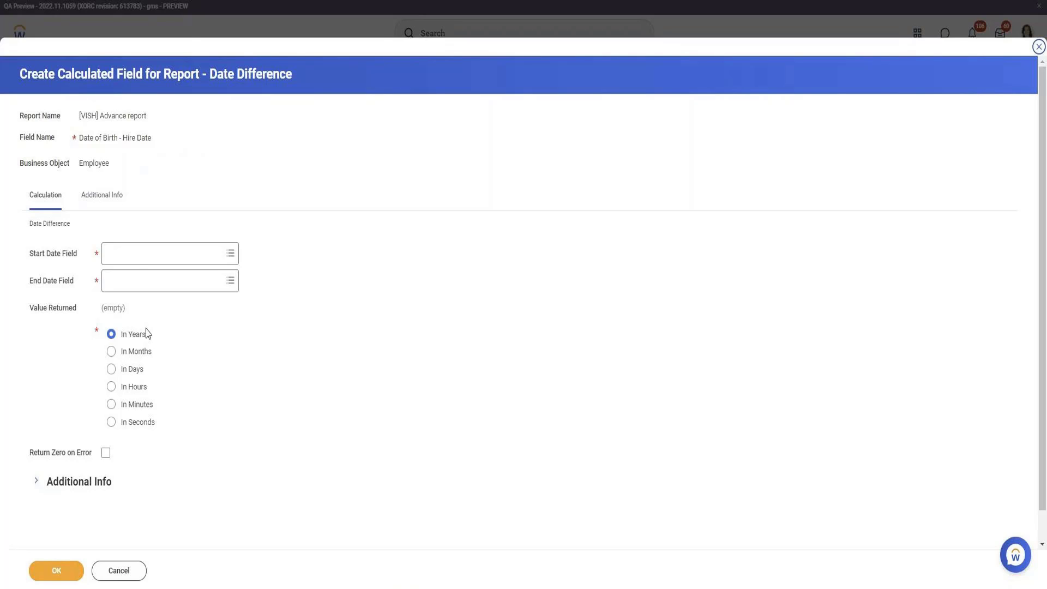
Calculate years from Date of Birth to Hire Date, returning zero on error, and save
{"action": "left_click", "coordinate": [137, 252]}
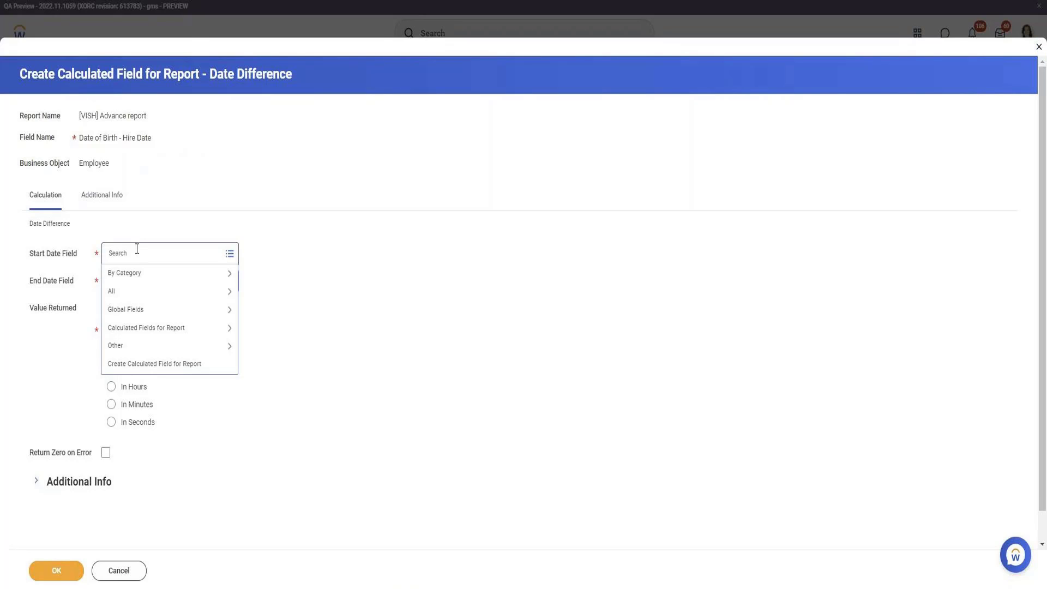
{"action": "type", "text": "Date of bi"}
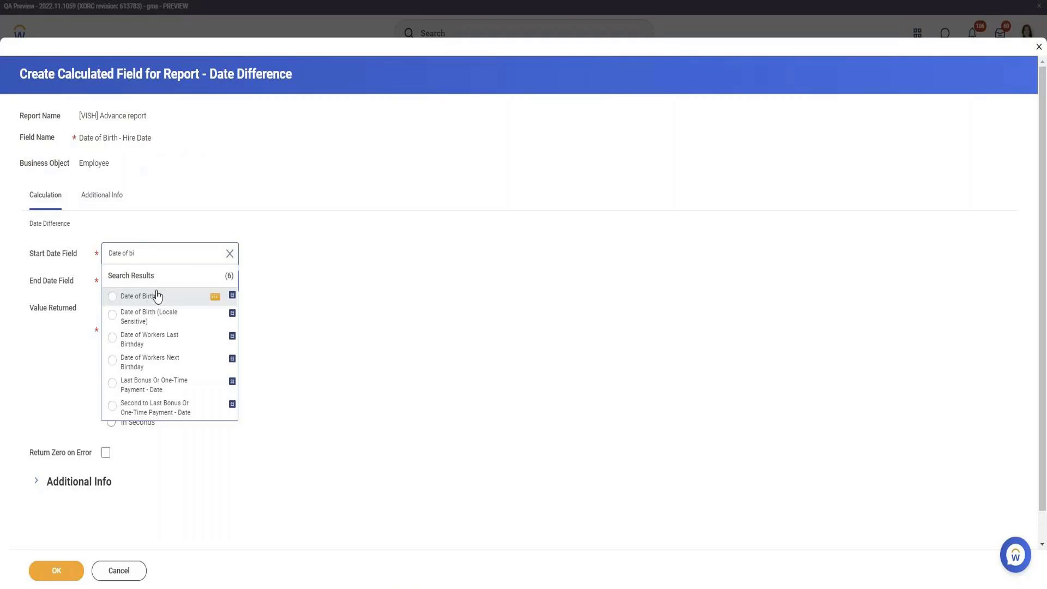
{"action": "left_click", "coordinate": [157, 295]}
{"action": "left_click", "coordinate": [146, 283]}
{"action": "type", "text": "Hire"}
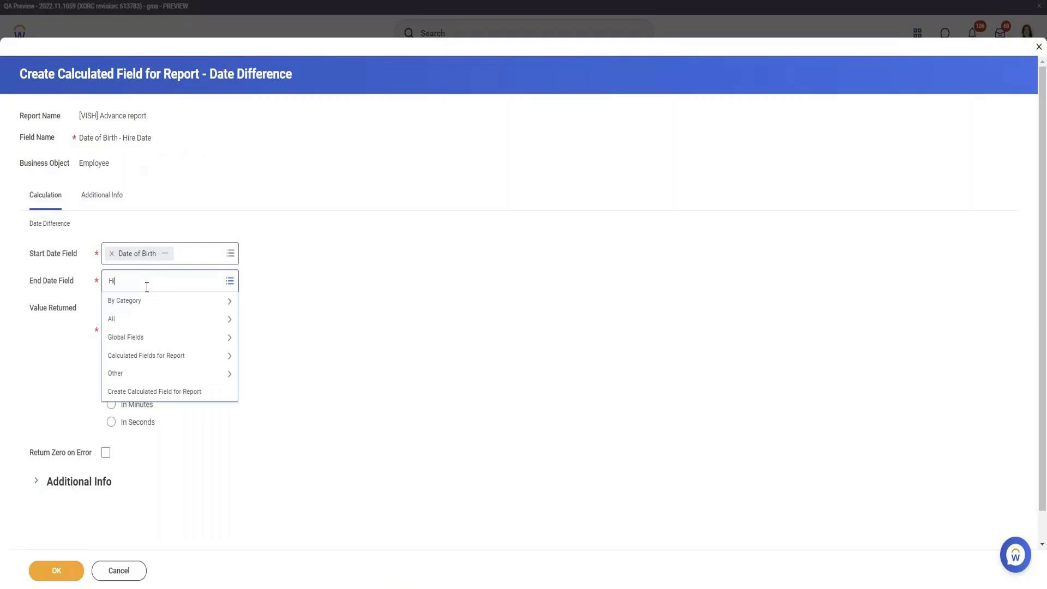
{"action": "type", "text": " Date"}
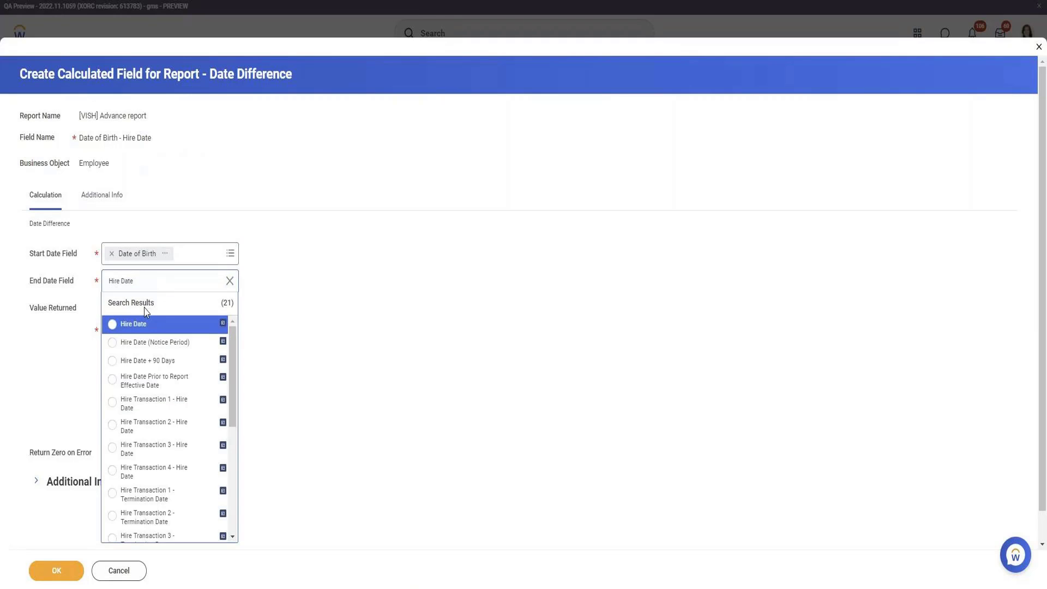
{"action": "left_click", "coordinate": [138, 326]}
{"action": "left_click", "coordinate": [135, 335]}
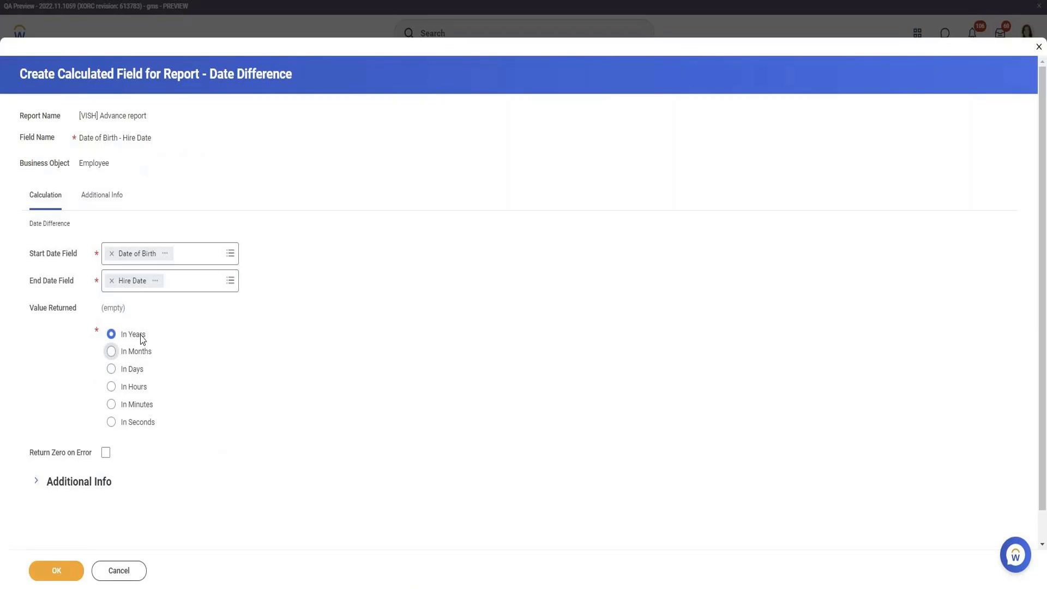
{"action": "left_click", "coordinate": [105, 451]}
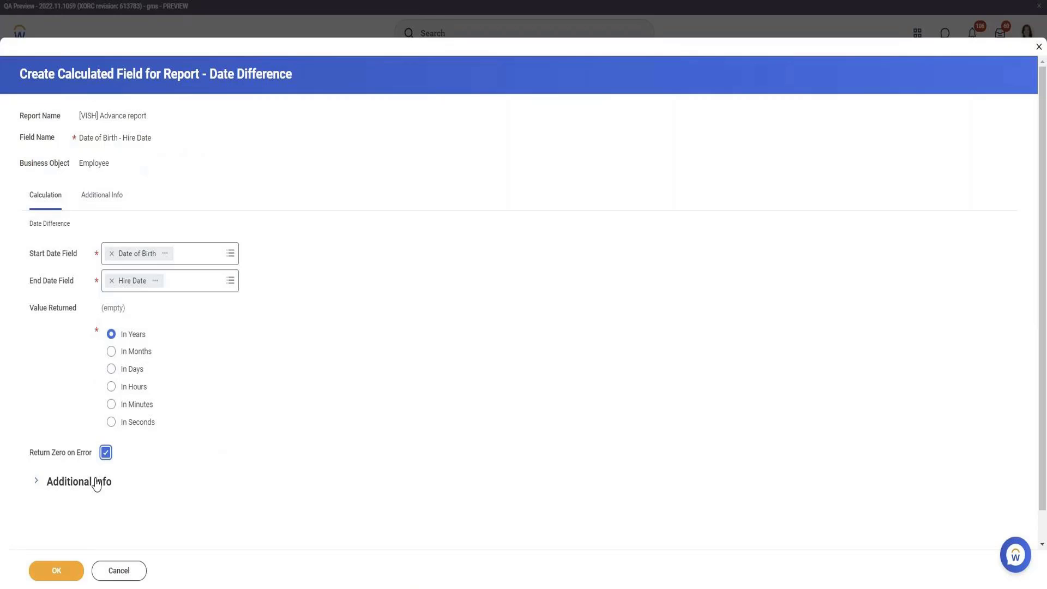
{"action": "left_click", "coordinate": [60, 571]}
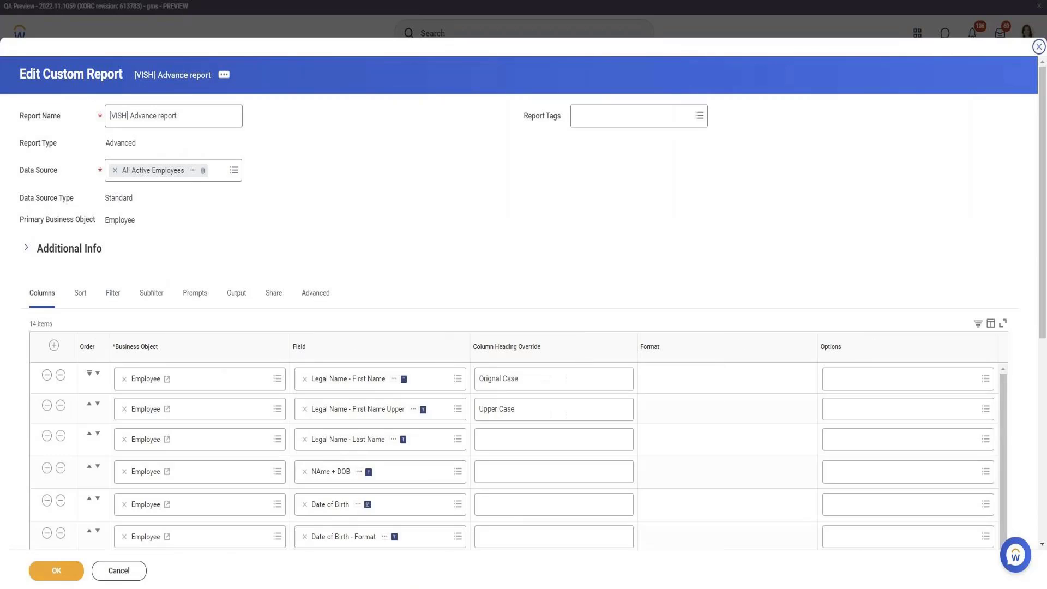
Save the report edits and test it, checking Date of Birth - Hire Date values such as 29 and 40
{"action": "left_click", "coordinate": [49, 571]}
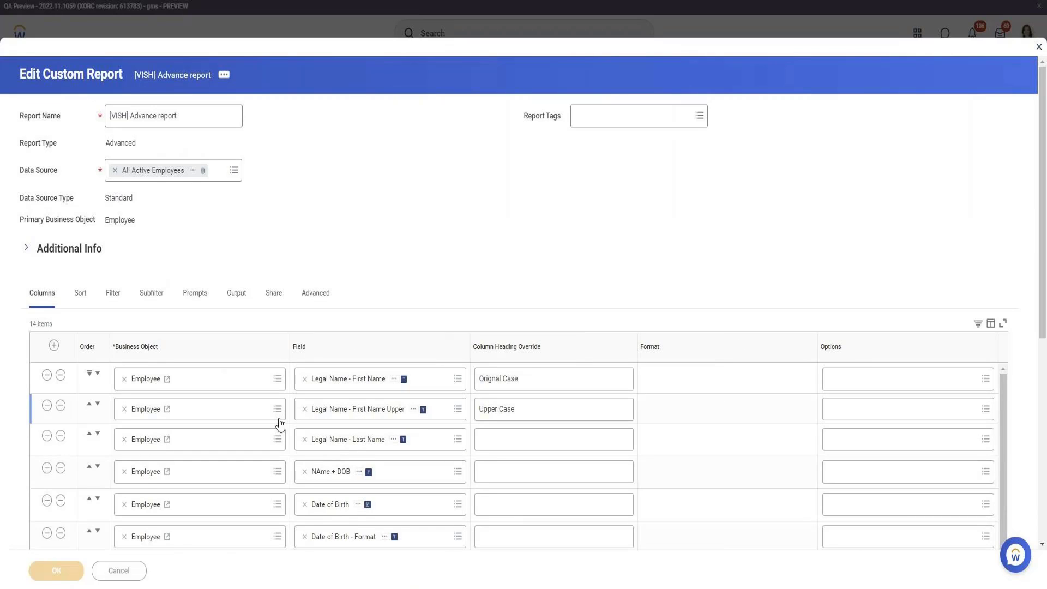
{"action": "left_click", "coordinate": [141, 570]}
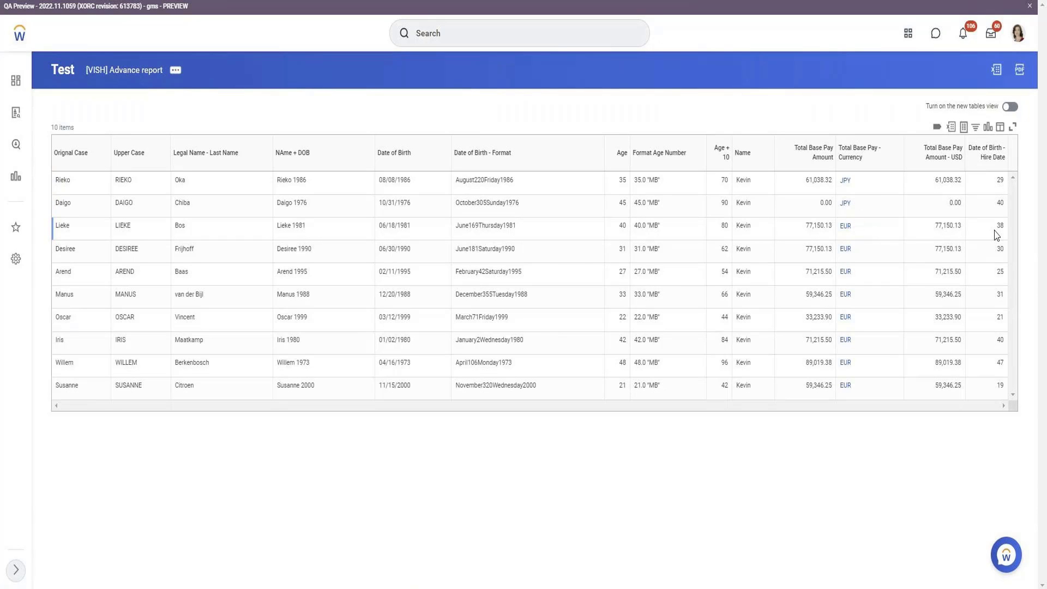
{"action": "left_click", "coordinate": [1004, 182]}
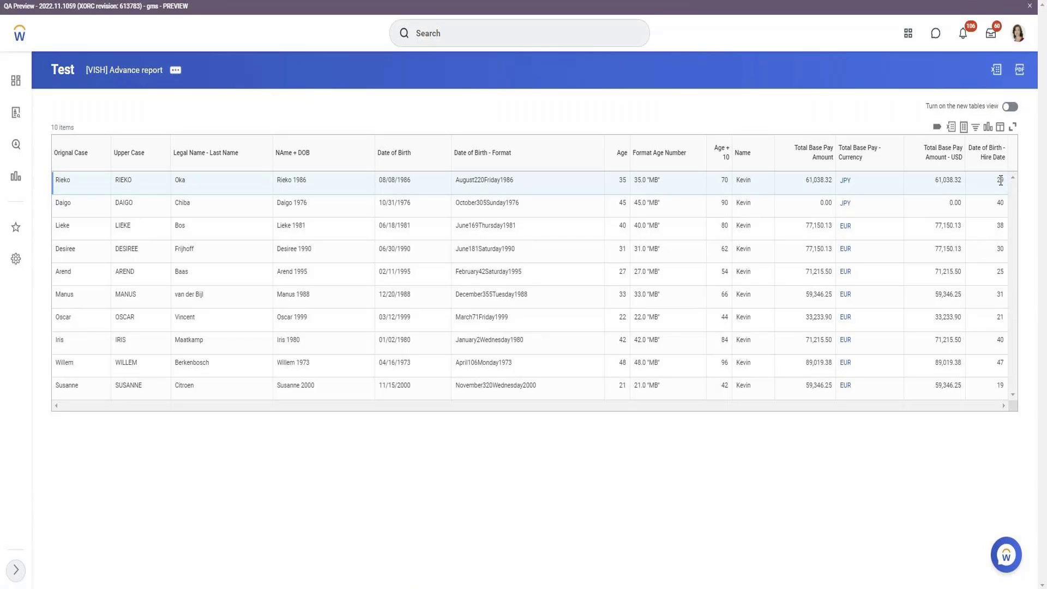
{"action": "double_click", "coordinate": [1000, 203]}
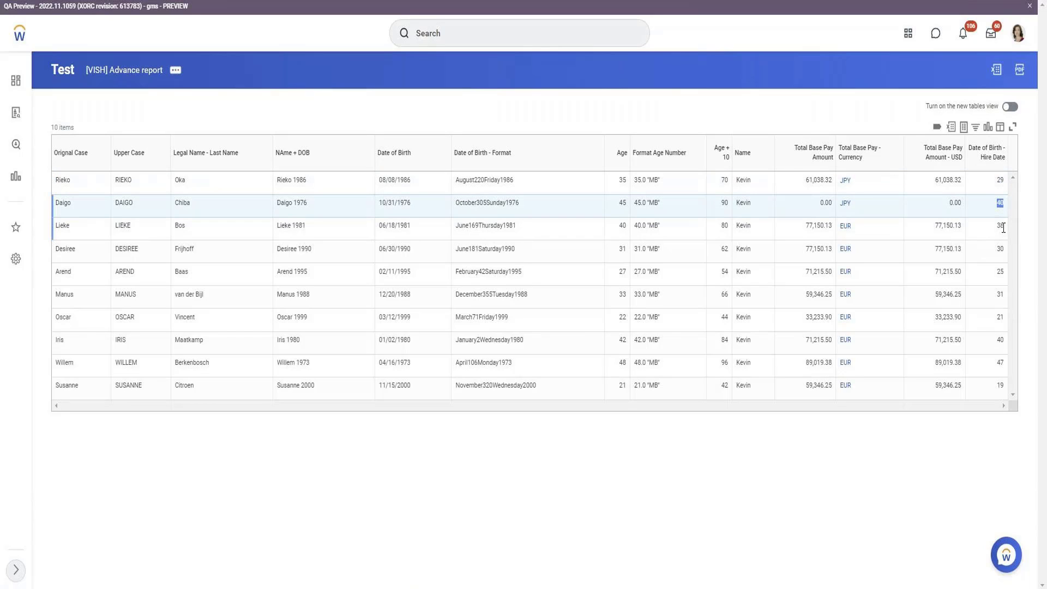
{"action": "left_click", "coordinate": [1002, 230]}
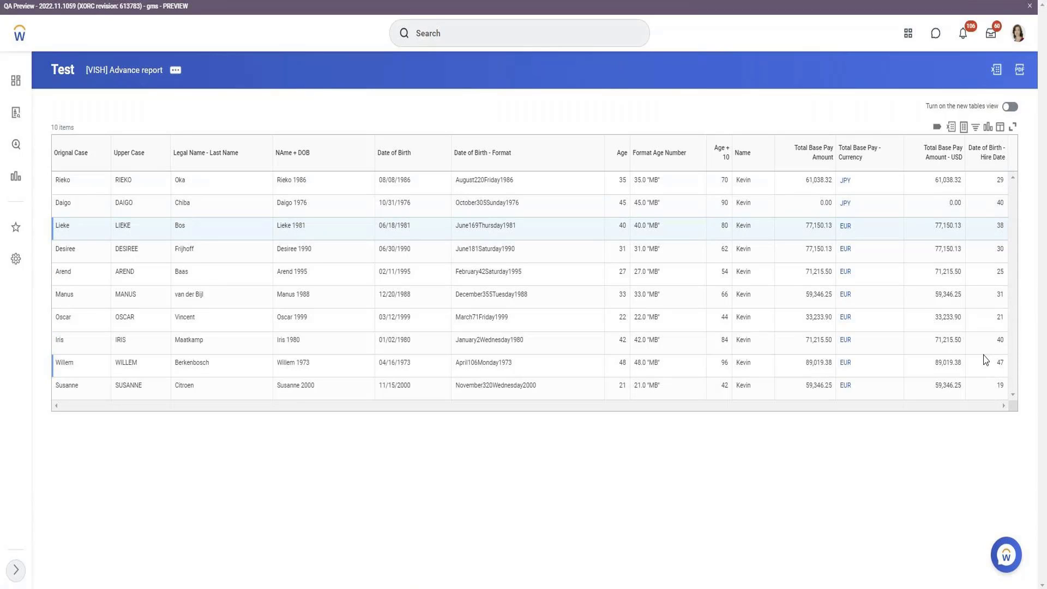
{"action": "left_click", "coordinate": [175, 70]}
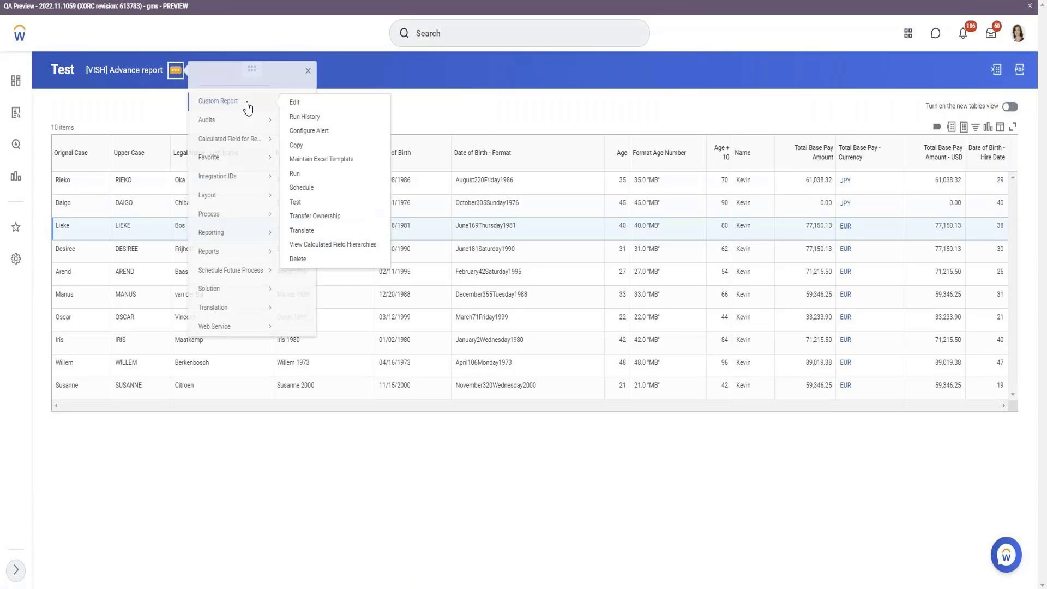
Add a column row with a new Increment or Decrement Date calculated field named 'Date of Birth + 1'
{"action": "left_click", "coordinate": [213, 260]}
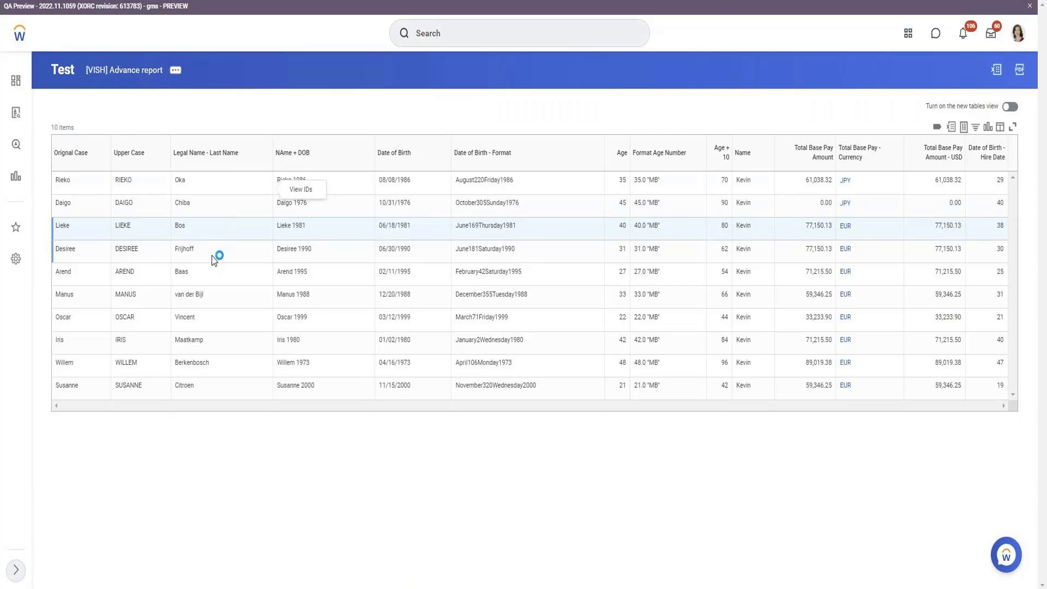
{"action": "scroll", "coordinate": [221, 316], "scroll_direction": "down", "scroll_amount": 7}
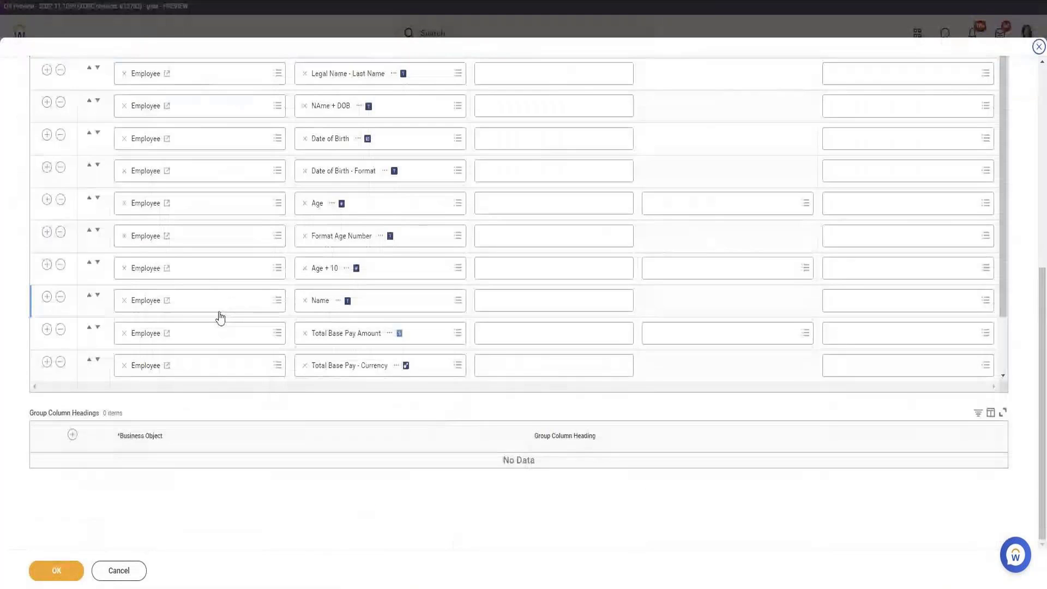
{"action": "left_click", "coordinate": [46, 362]}
{"action": "scroll", "coordinate": [398, 354], "scroll_direction": "down", "scroll_amount": 3}
{"action": "left_click", "coordinate": [383, 310]}
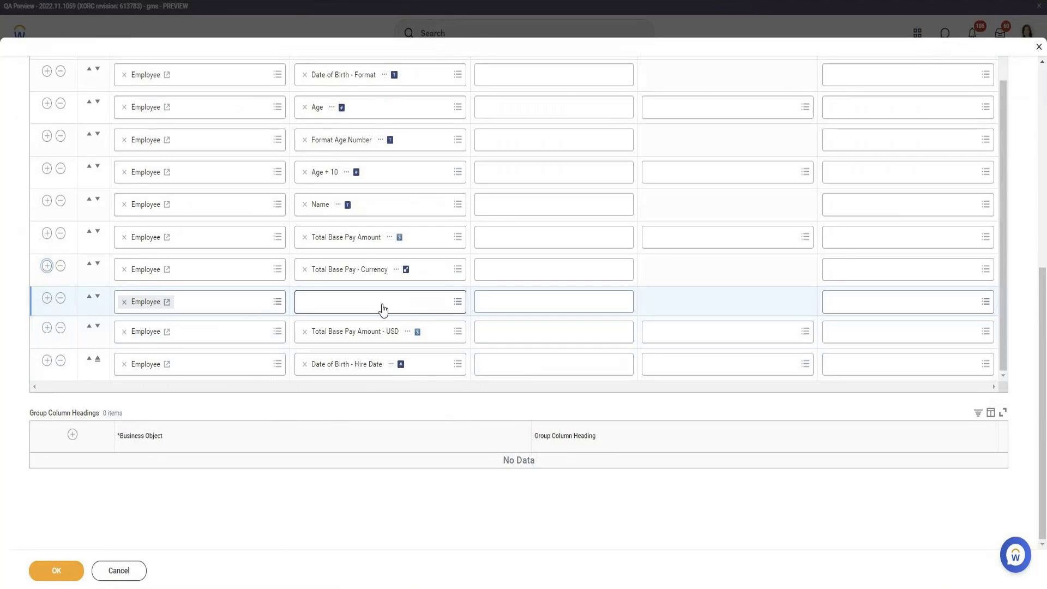
{"action": "left_click", "coordinate": [341, 279]}
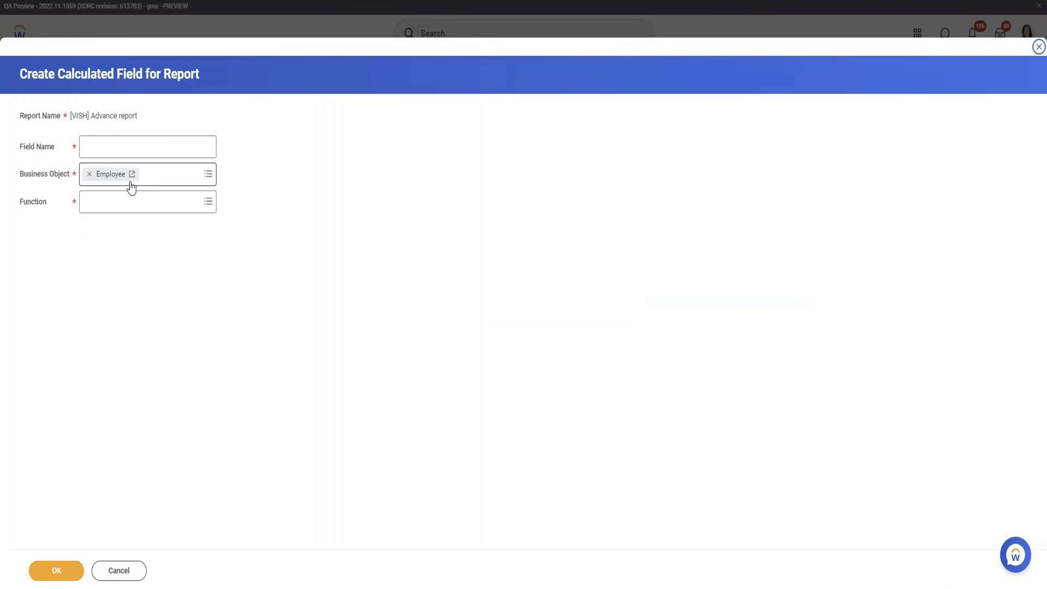
{"action": "left_click", "coordinate": [134, 197]}
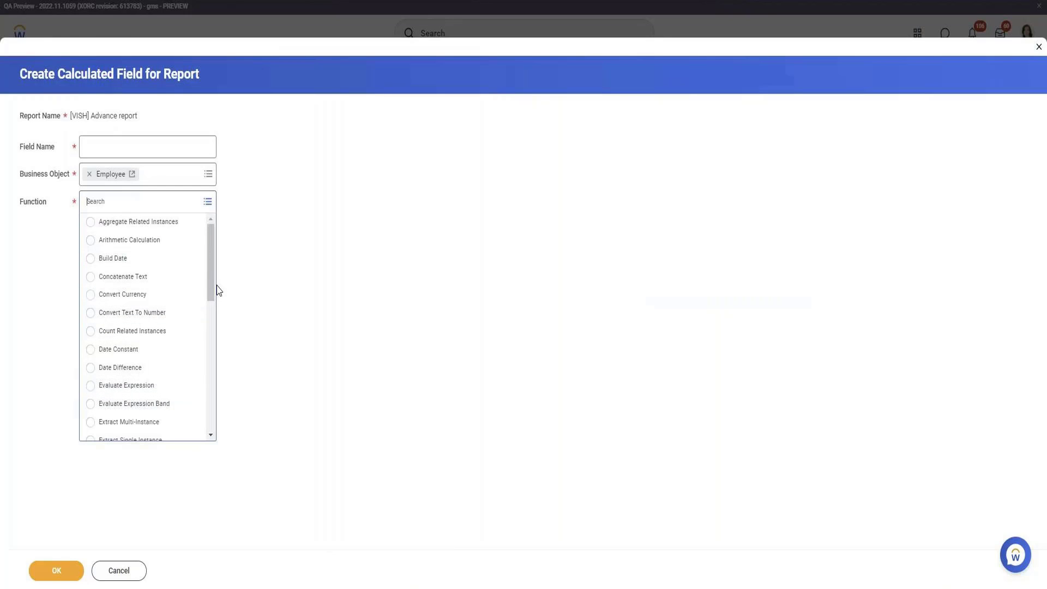
{"action": "left_click_drag", "start_coordinate": [214, 289], "coordinate": [217, 364]}
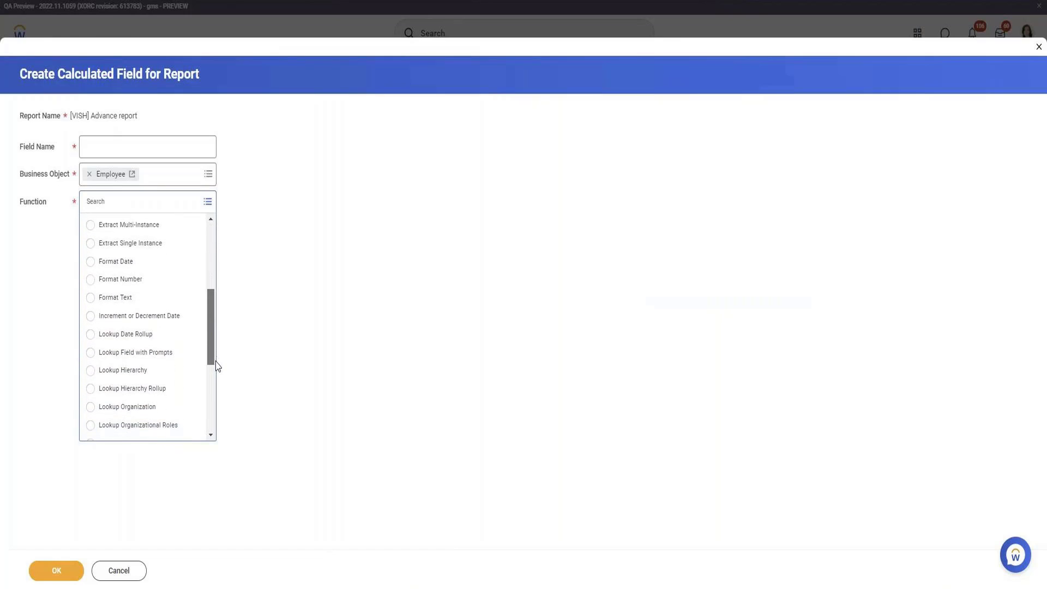
{"action": "left_click", "coordinate": [184, 323]}
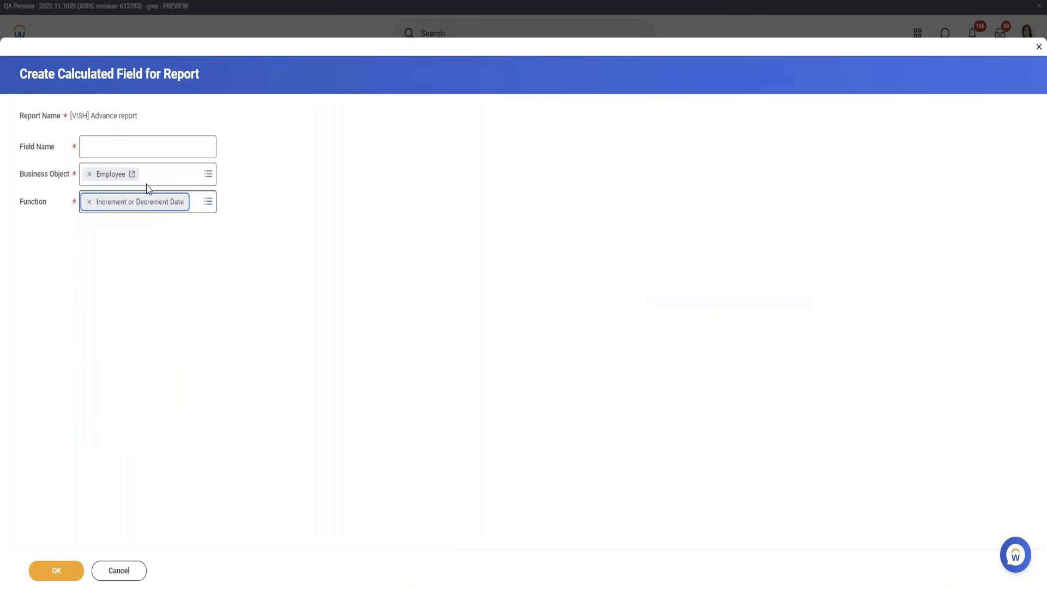
{"action": "left_click", "coordinate": [142, 138]}
{"action": "type", "text": "Date "}
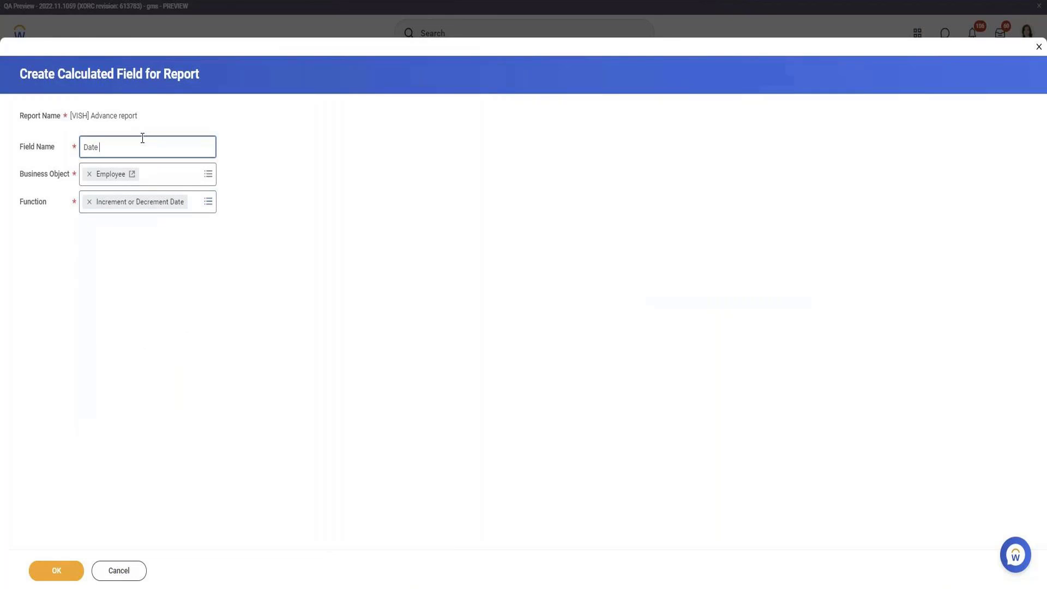
{"action": "type", "text": "of Birth + 1"}
{"action": "left_click", "coordinate": [55, 570]}
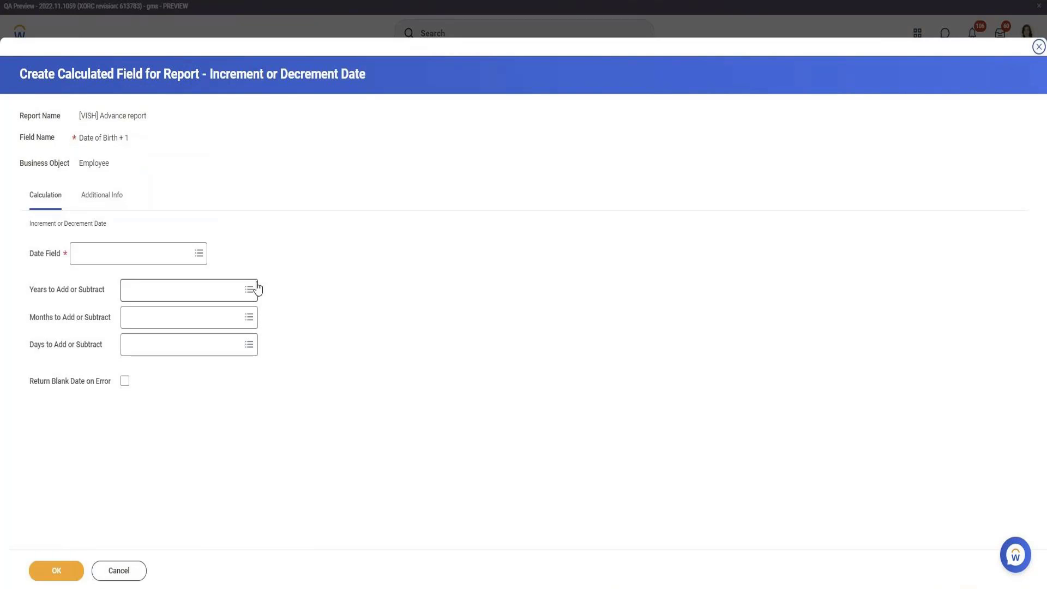
Shift Date of Birth by -1 days in the calculated field and save it
{"action": "left_click", "coordinate": [156, 248]}
{"action": "type", "text": "Date of b"}
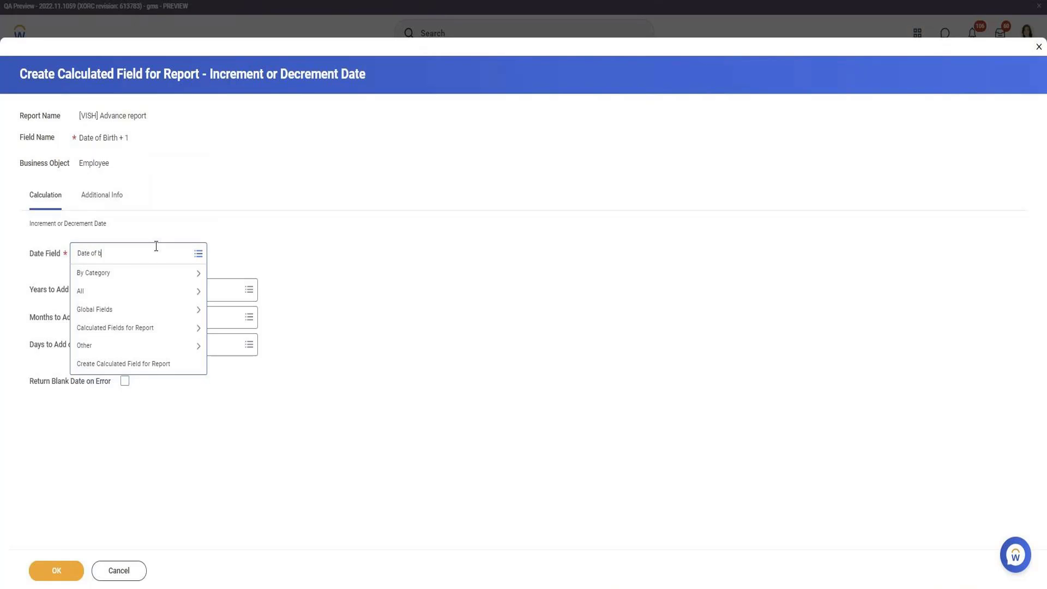
{"action": "type", "text": "irth"}
{"action": "key", "text": "Return"}
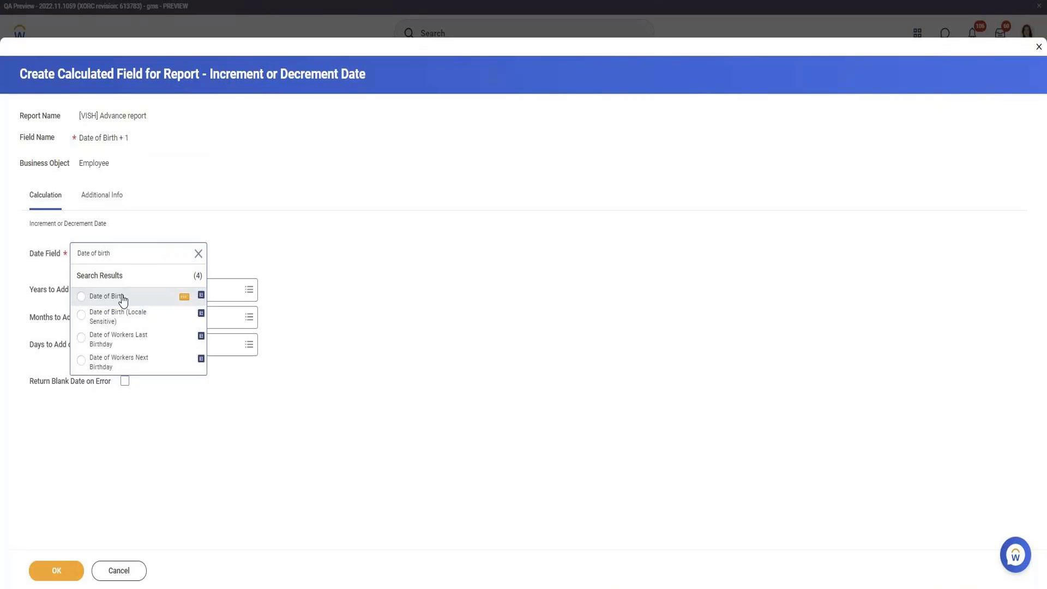
{"action": "left_click", "coordinate": [122, 296]}
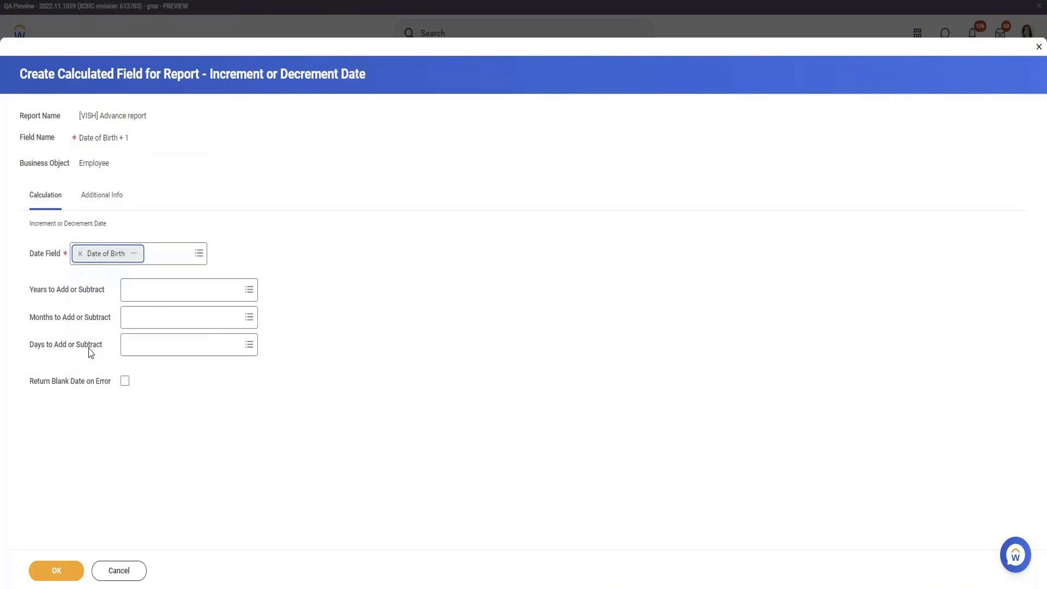
{"action": "left_click", "coordinate": [128, 345]}
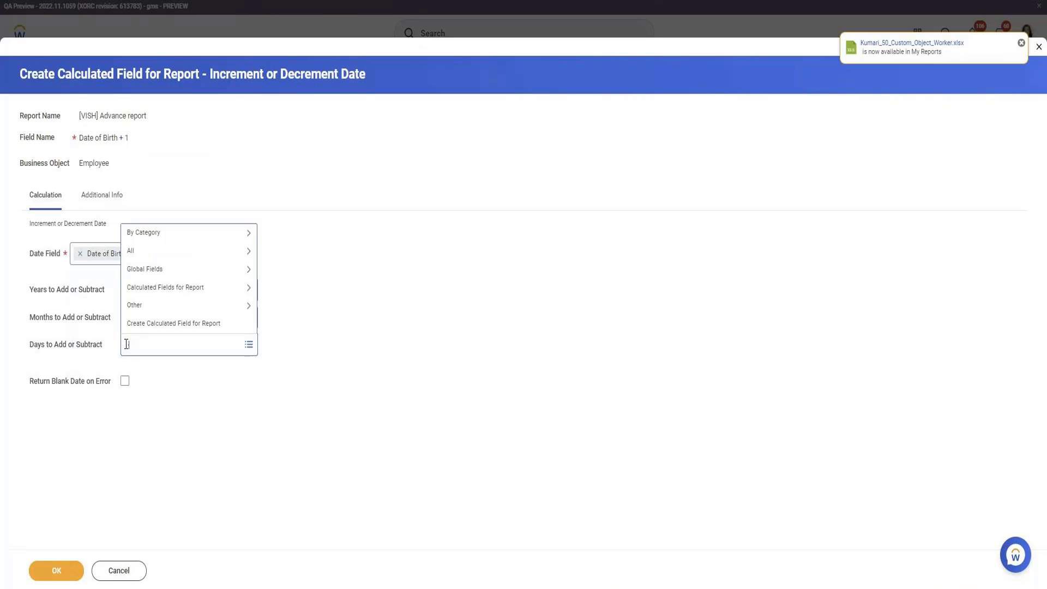
{"action": "type", "text": "-1"}
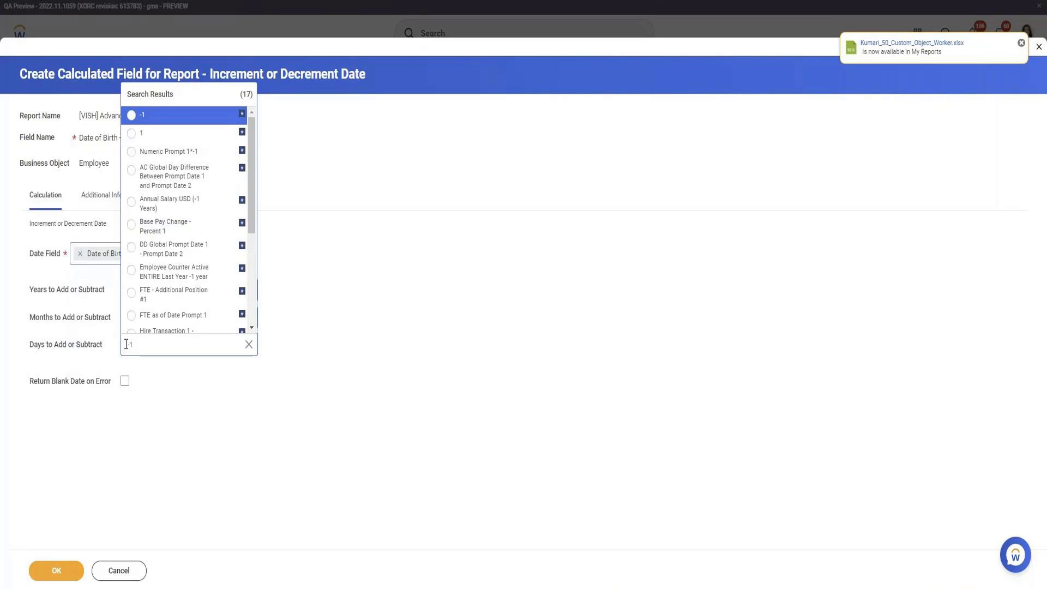
{"action": "key", "text": "Return"}
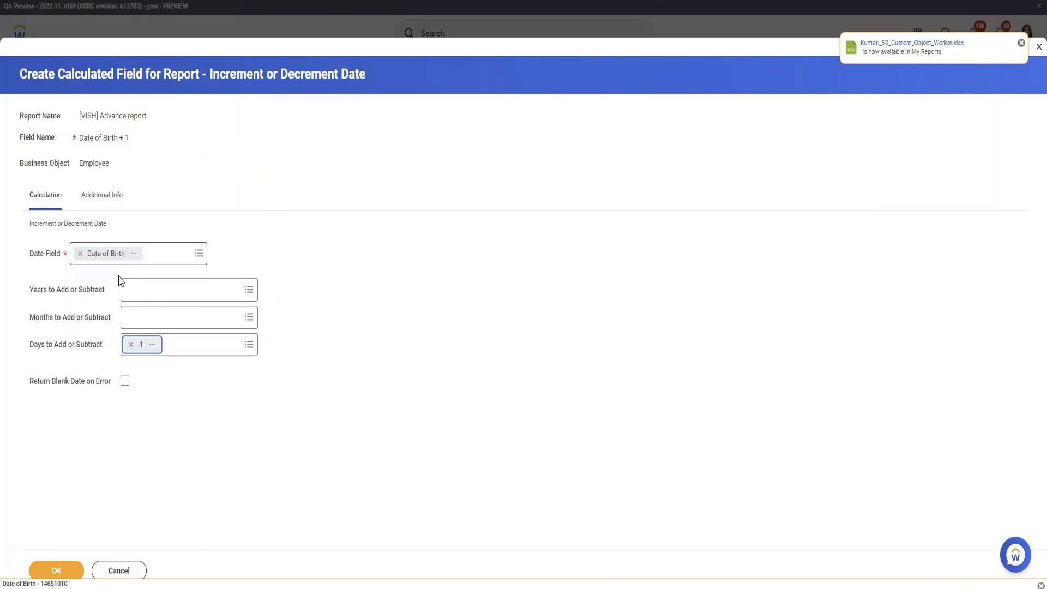
{"action": "left_click", "coordinate": [57, 573]}
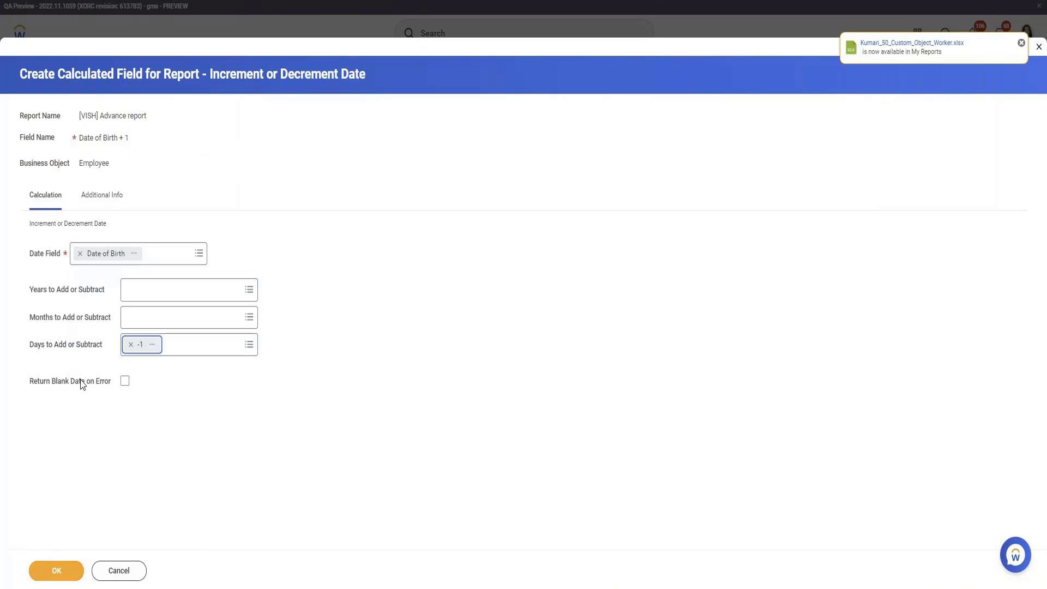
{"action": "left_click", "coordinate": [48, 571]}
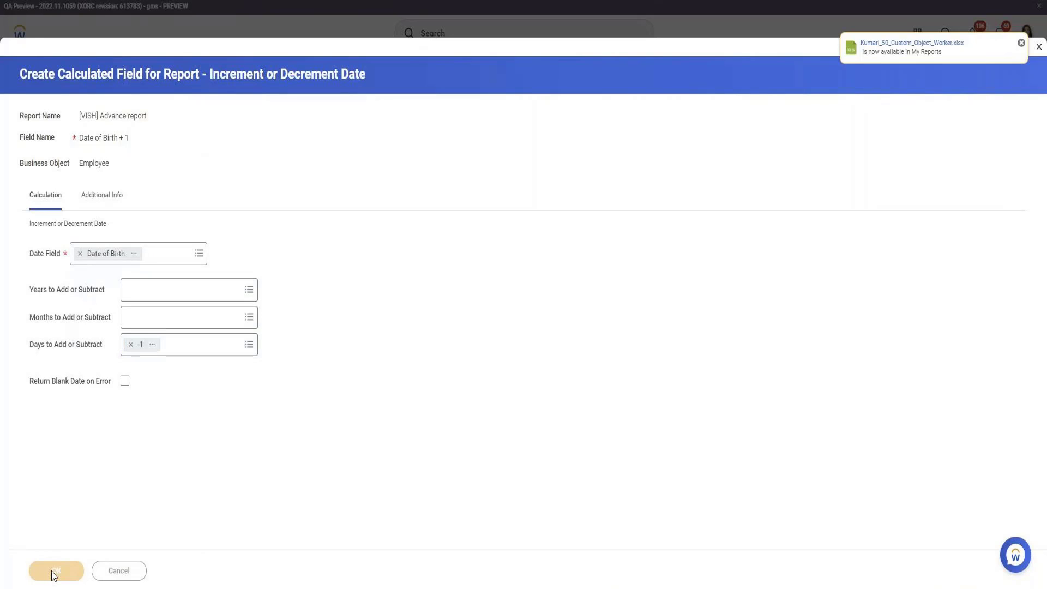
Finish saving the report definition and run the [VISH] Advance report
{"action": "left_click", "coordinate": [79, 572]}
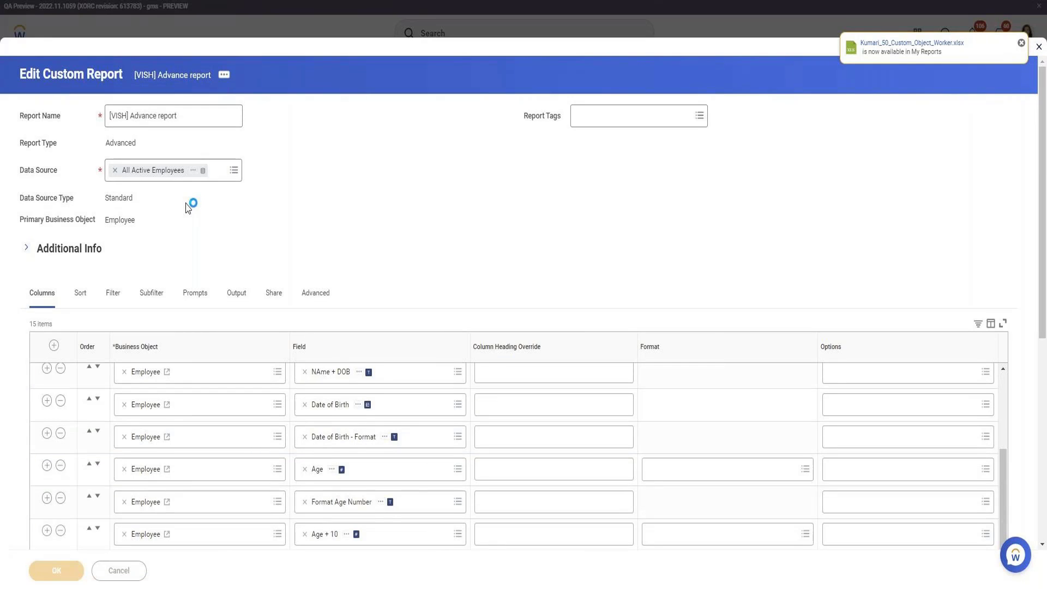
{"action": "scroll", "coordinate": [186, 209], "scroll_direction": "down", "scroll_amount": 3}
{"action": "scroll", "coordinate": [186, 204], "scroll_direction": "down", "scroll_amount": 3}
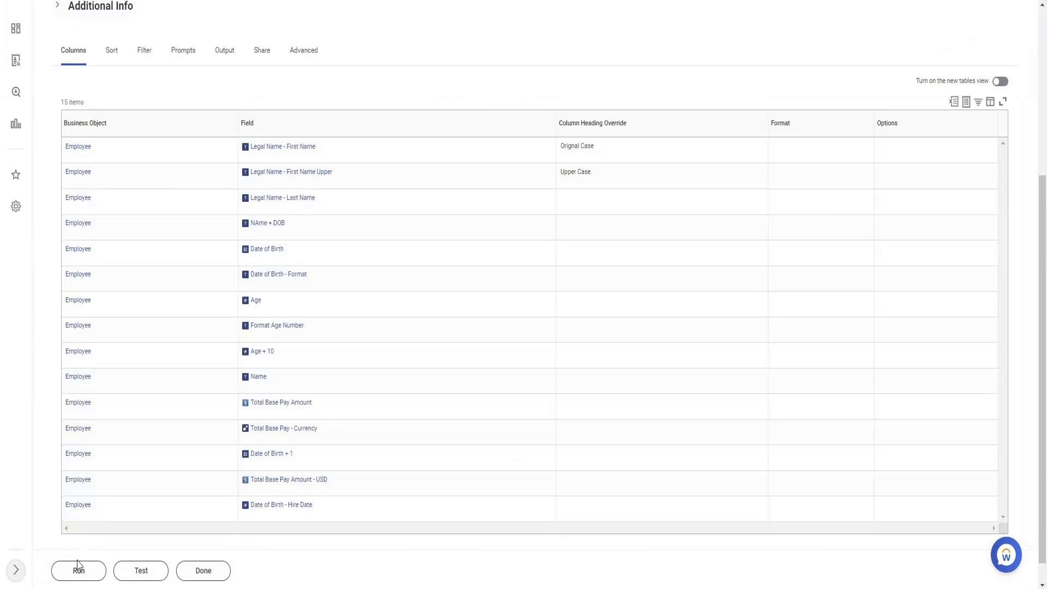
{"action": "left_click", "coordinate": [77, 566]}
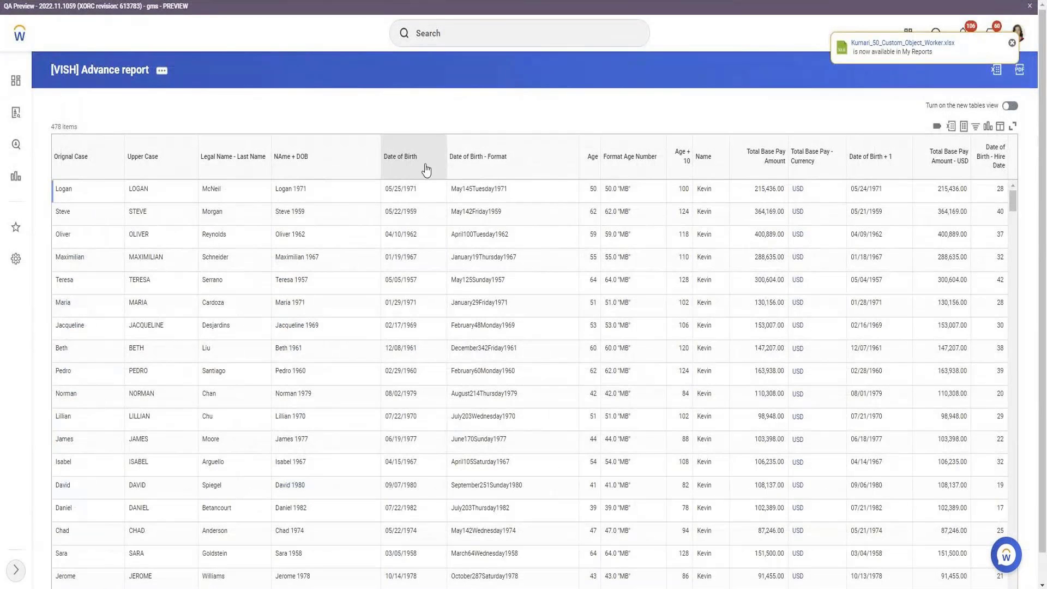
Compare Date of Birth with Date of Birth + 1 values, e.g. 05/25/1971 versus 05/24/1971
{"action": "left_click_drag", "start_coordinate": [385, 190], "coordinate": [410, 200]}
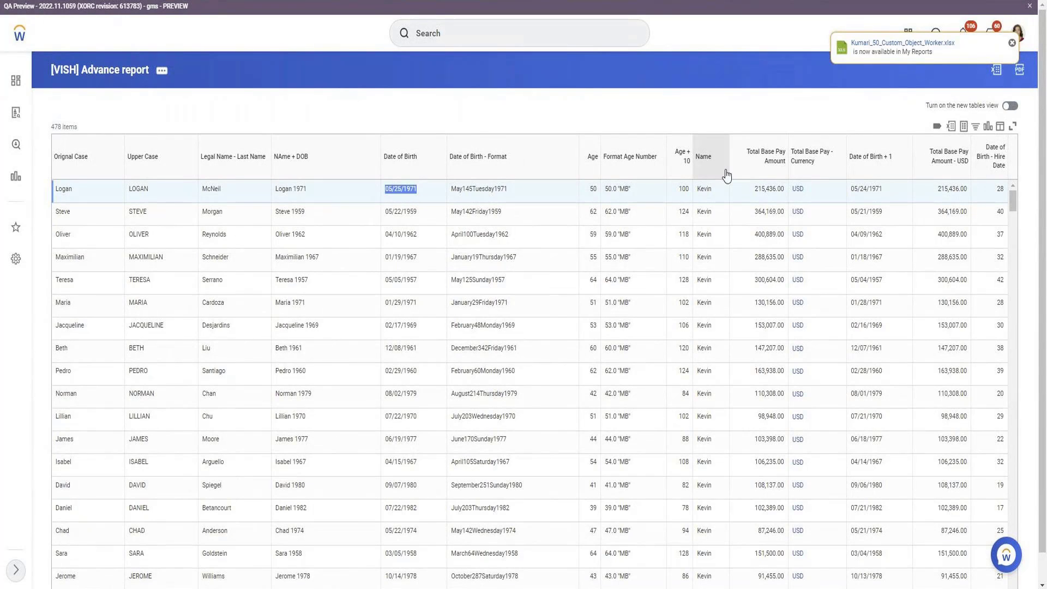
{"action": "left_click", "coordinate": [867, 187]}
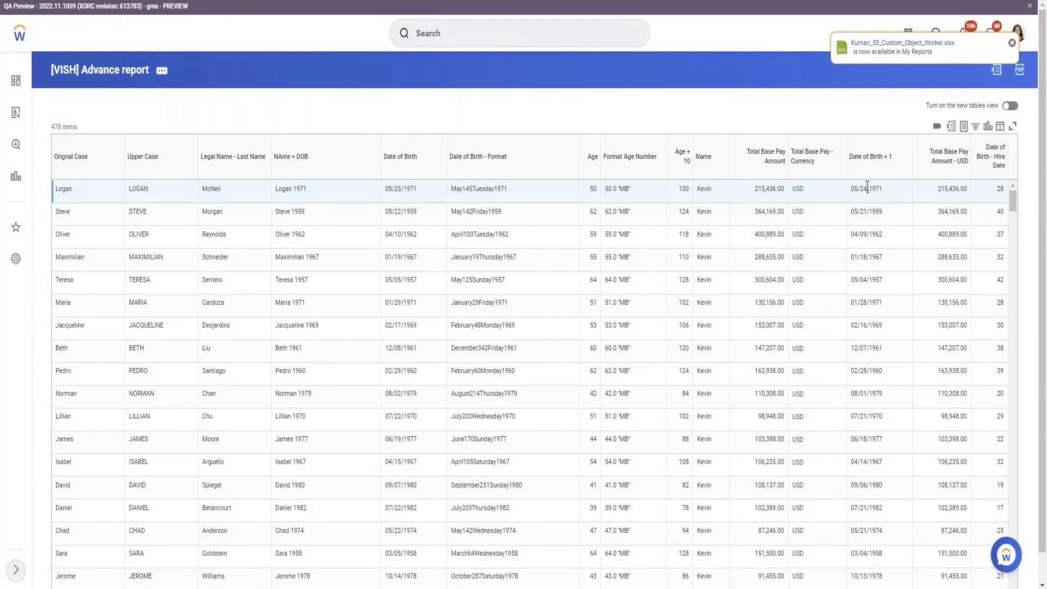
{"action": "triple_click", "coordinate": [867, 187]}
{"action": "left_click", "coordinate": [161, 71]}
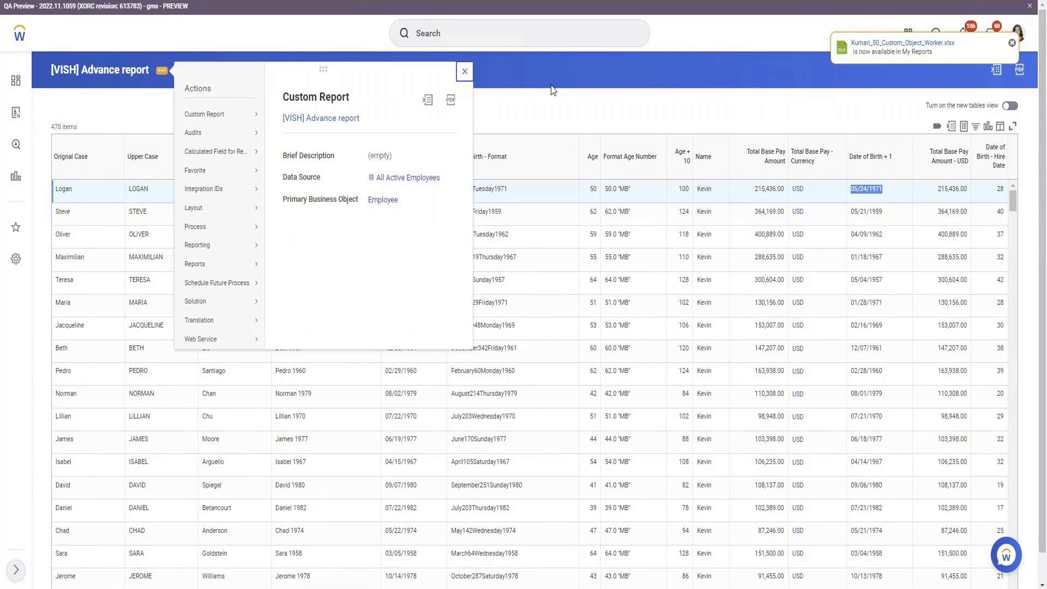
{"action": "left_click", "coordinate": [630, 146]}
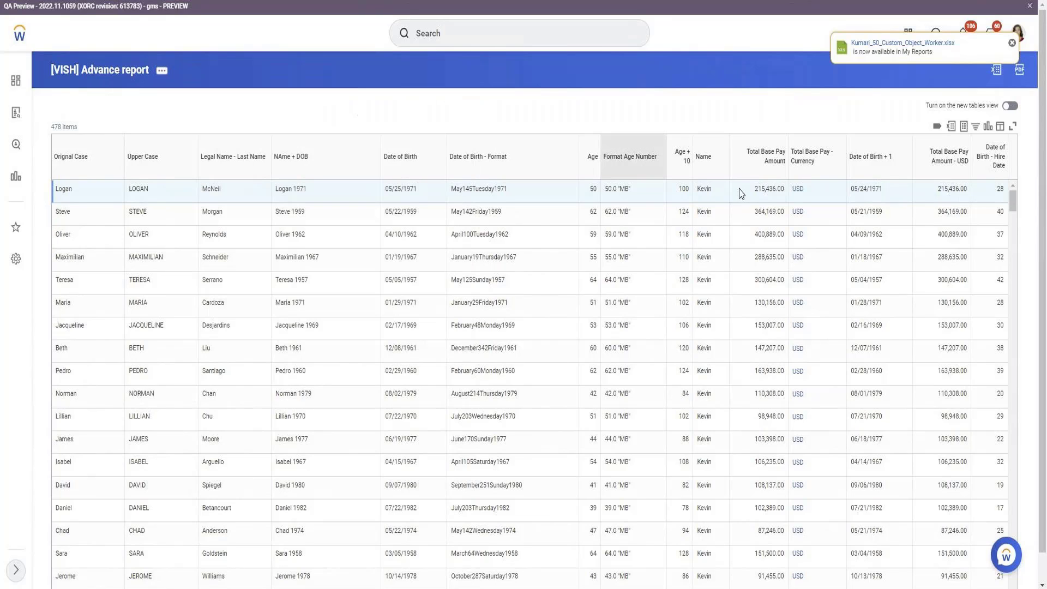
{"action": "triple_click", "coordinate": [873, 189]}
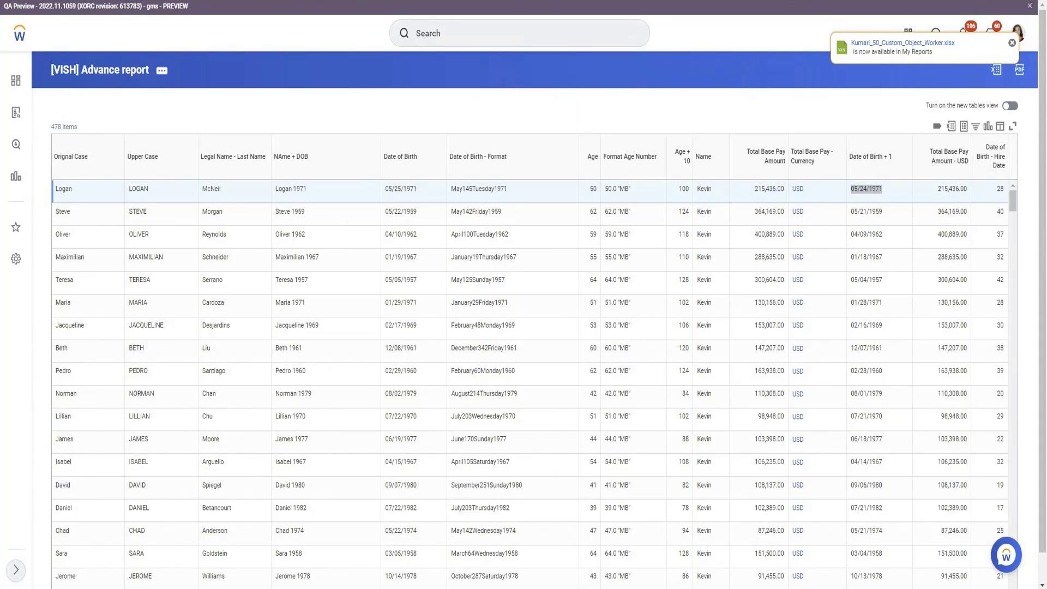
{"action": "triple_click", "coordinate": [895, 164]}
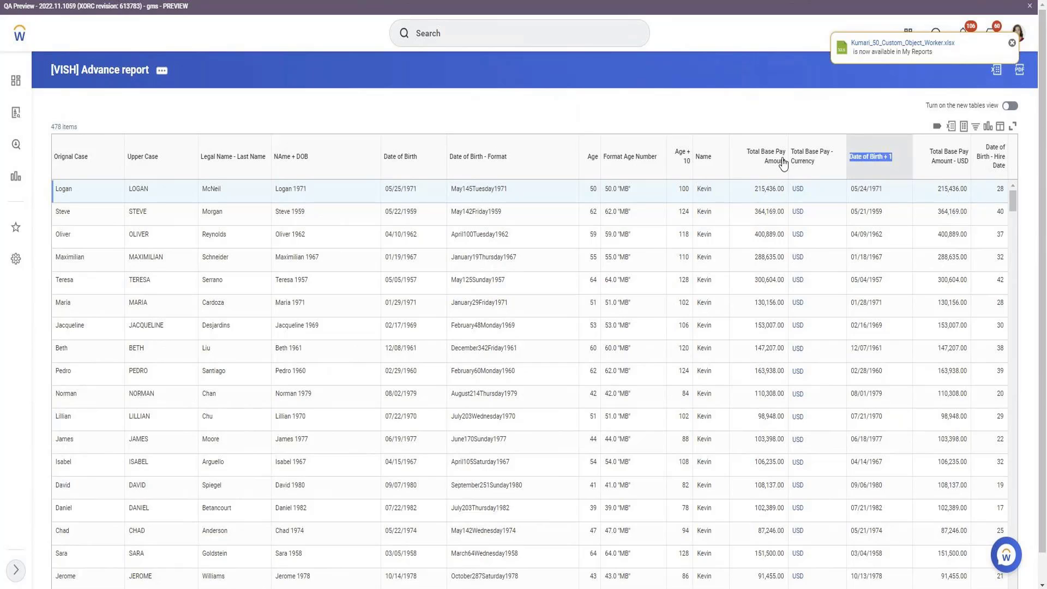
{"action": "left_click", "coordinate": [158, 73]}
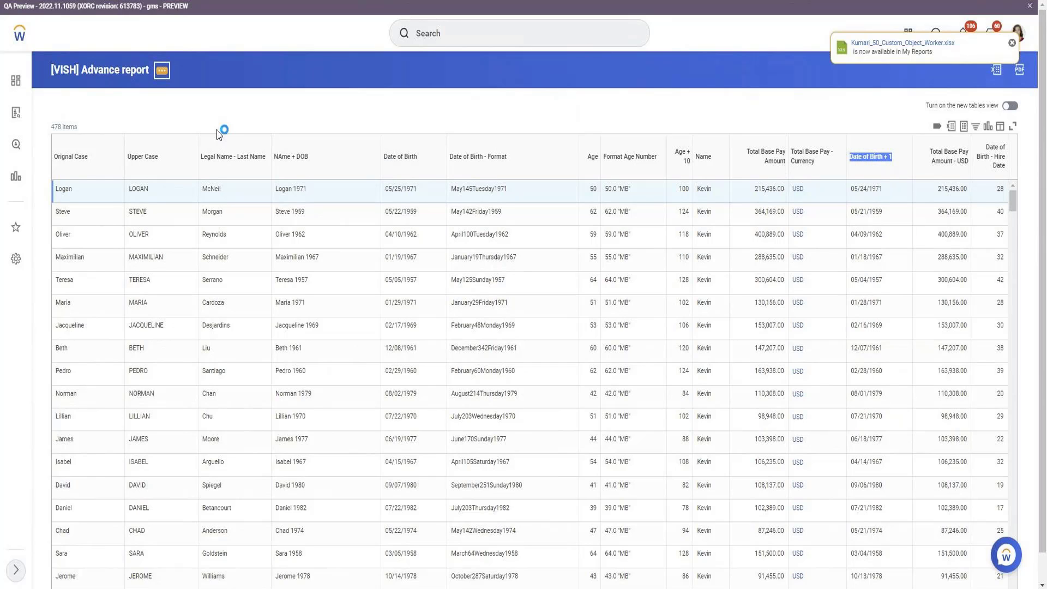
Open the report definition via Custom Report > Edit and scroll to the last column row
{"action": "mouse_move", "coordinate": [243, 124]}
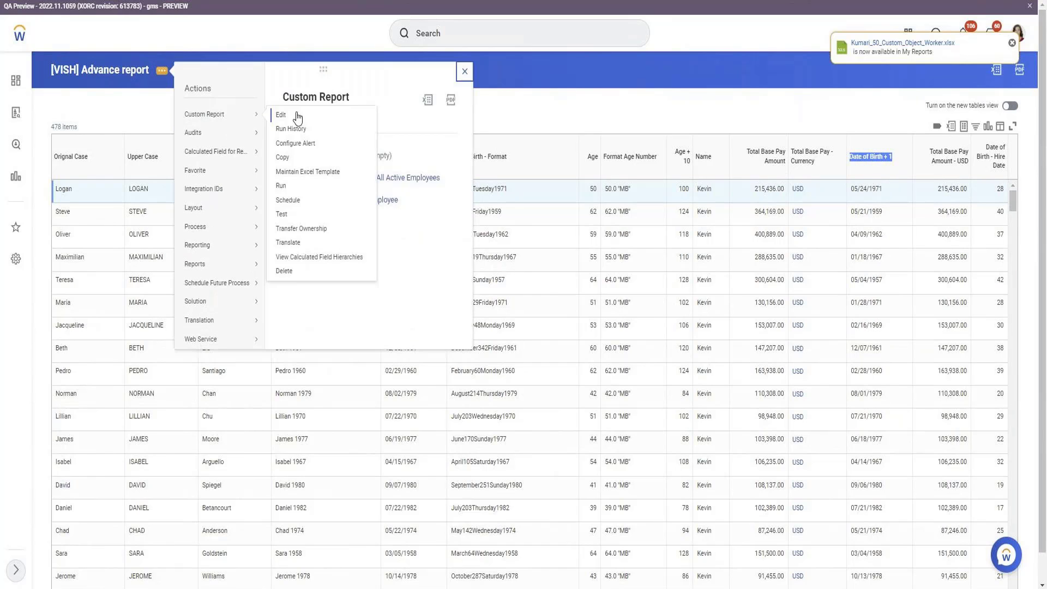
{"action": "left_click", "coordinate": [297, 116]}
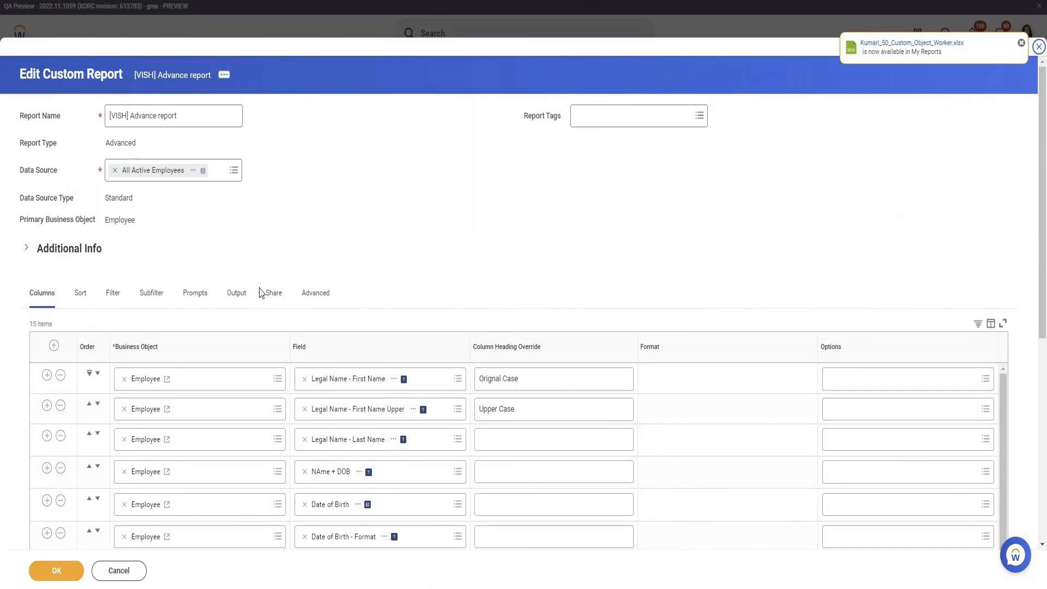
{"action": "scroll", "coordinate": [259, 293], "scroll_direction": "down", "scroll_amount": 6}
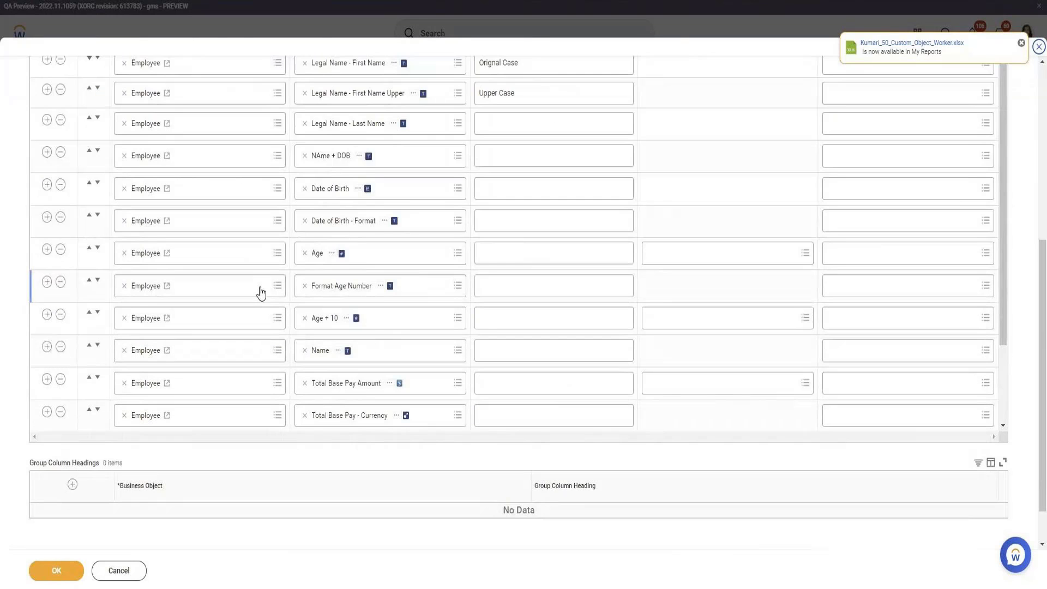
{"action": "scroll", "coordinate": [261, 293], "scroll_direction": "down", "scroll_amount": 1}
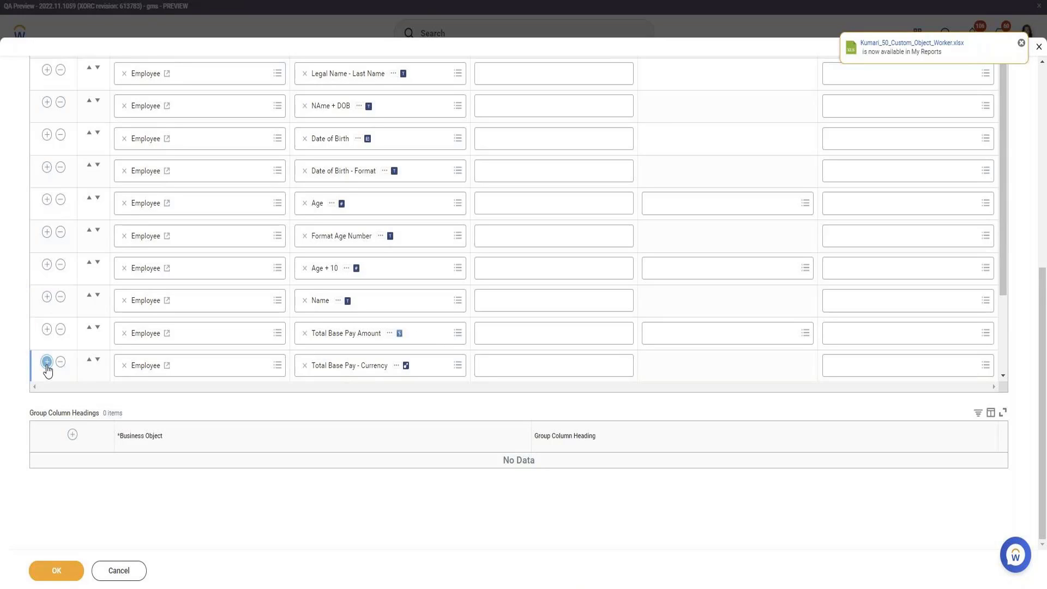
{"action": "scroll", "coordinate": [47, 368], "scroll_direction": "down", "scroll_amount": 3}
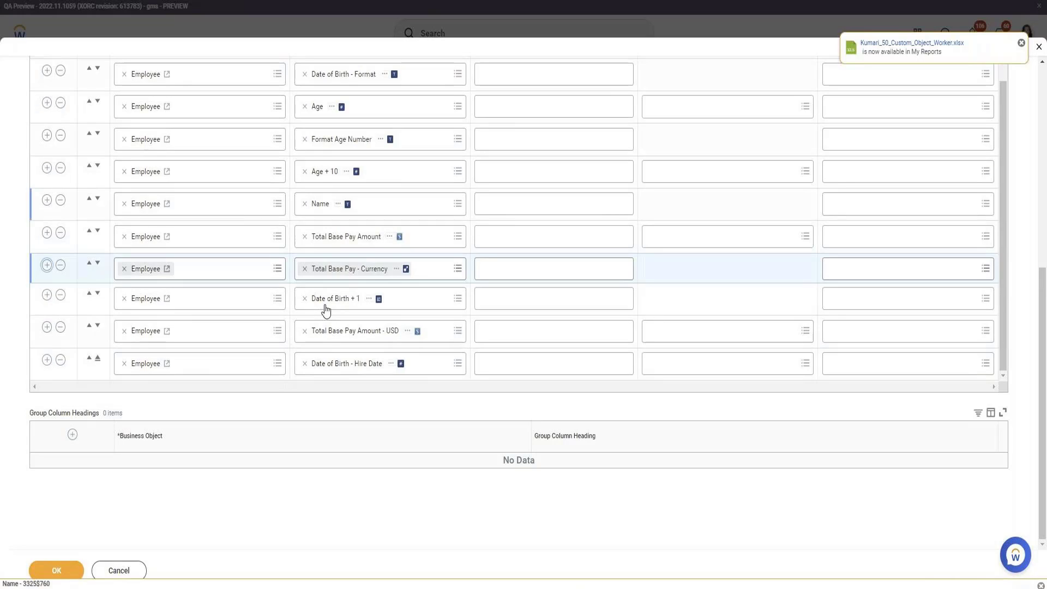
Add a column with a new Substring Text calculated field named 'Legal Last Name Substring'
{"action": "left_click", "coordinate": [381, 376]}
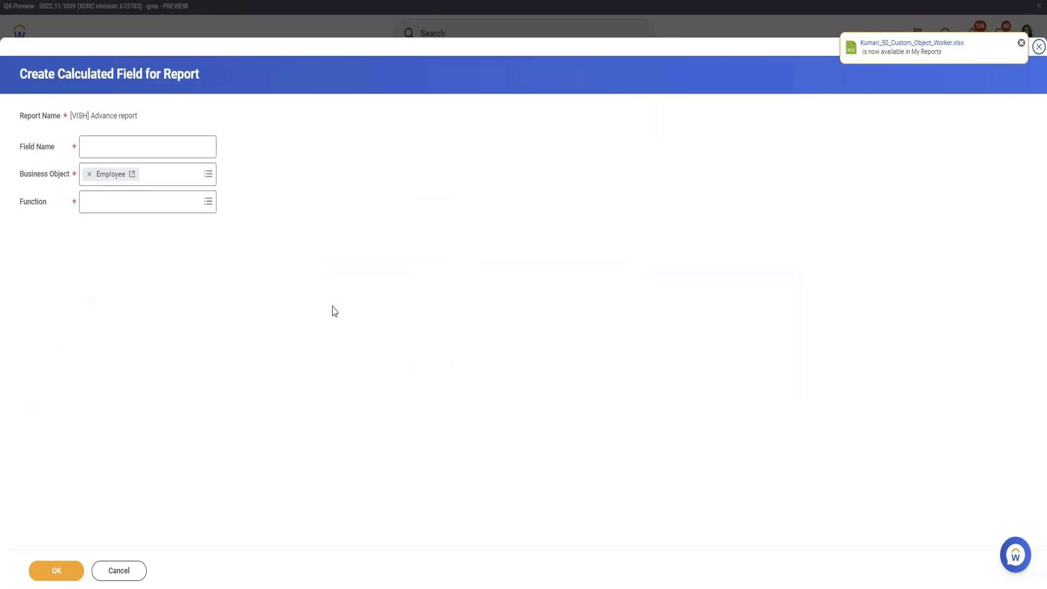
{"action": "left_click", "coordinate": [159, 210]}
{"action": "scroll", "coordinate": [175, 327], "scroll_direction": "down", "scroll_amount": 5}
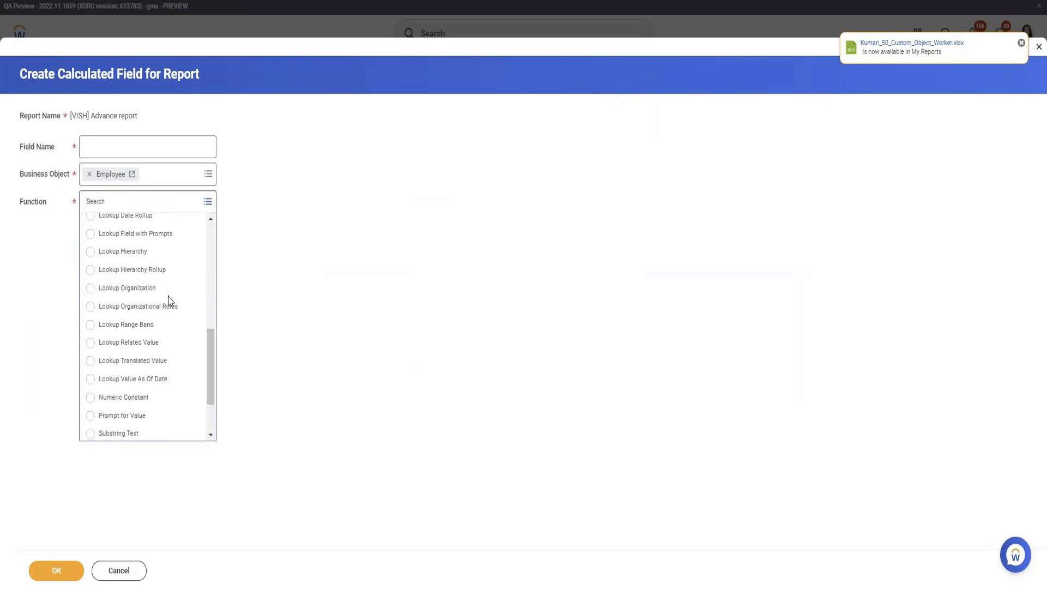
{"action": "scroll", "coordinate": [183, 338], "scroll_direction": "up", "scroll_amount": 2}
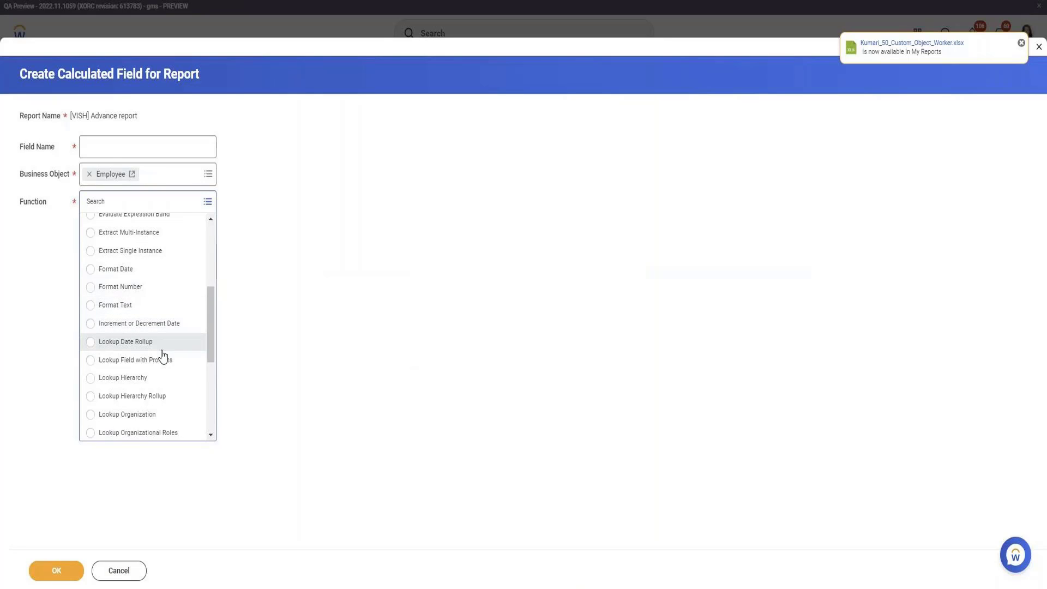
{"action": "scroll", "coordinate": [158, 343], "scroll_direction": "down", "scroll_amount": 5}
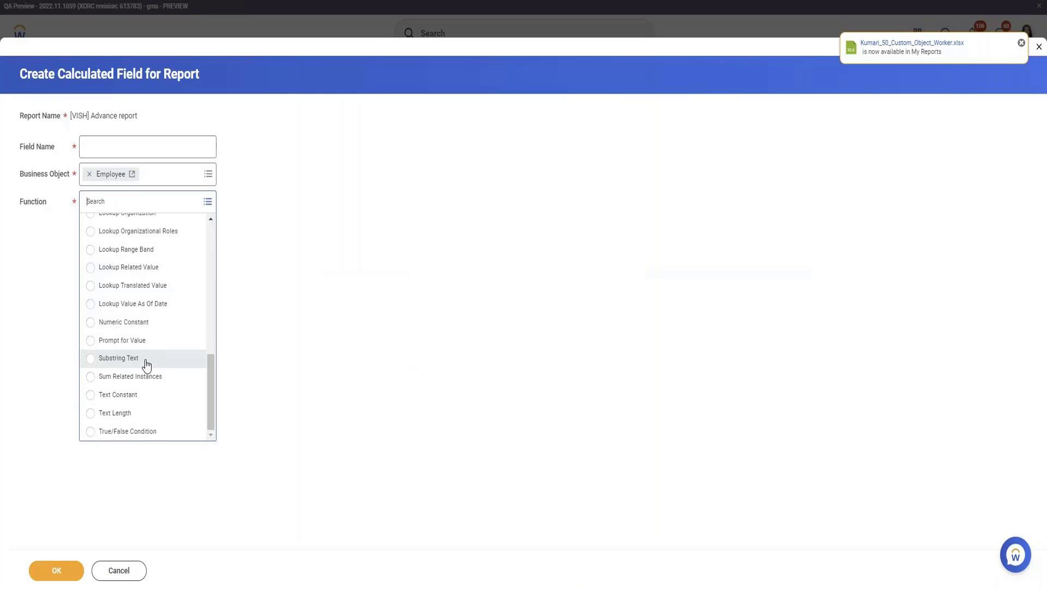
{"action": "left_click", "coordinate": [147, 360]}
{"action": "left_click", "coordinate": [152, 142]}
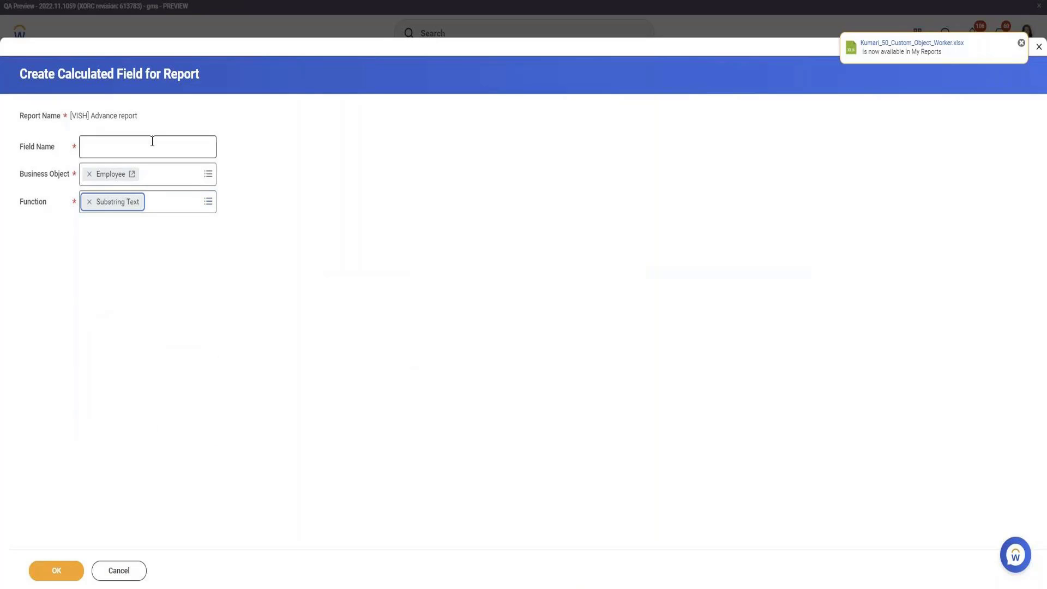
{"action": "type", "text": "Le"}
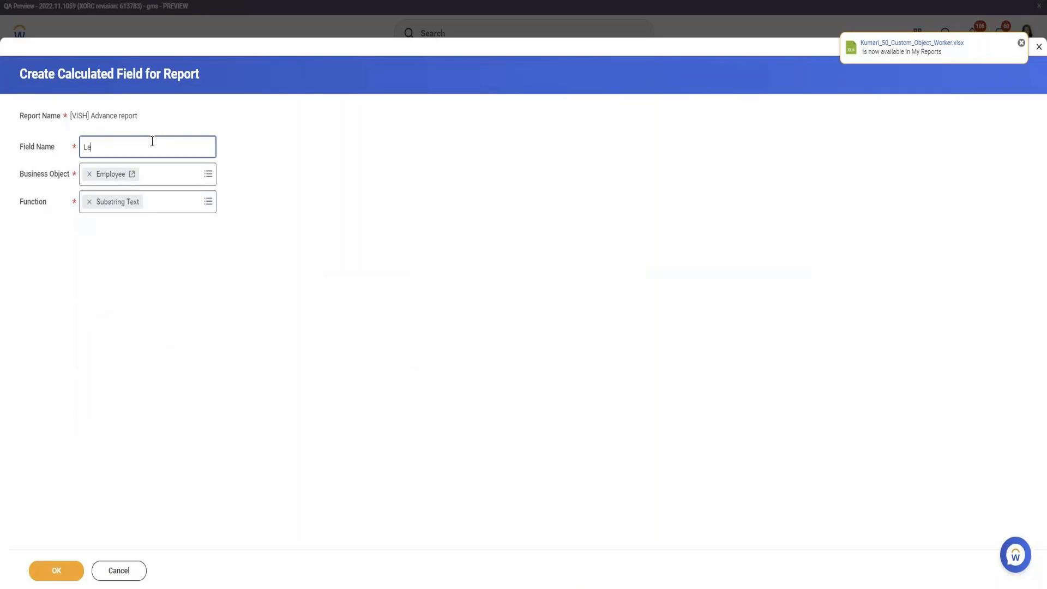
{"action": "type", "text": "gal Last Name Substring"}
{"action": "left_click", "coordinate": [78, 569]}
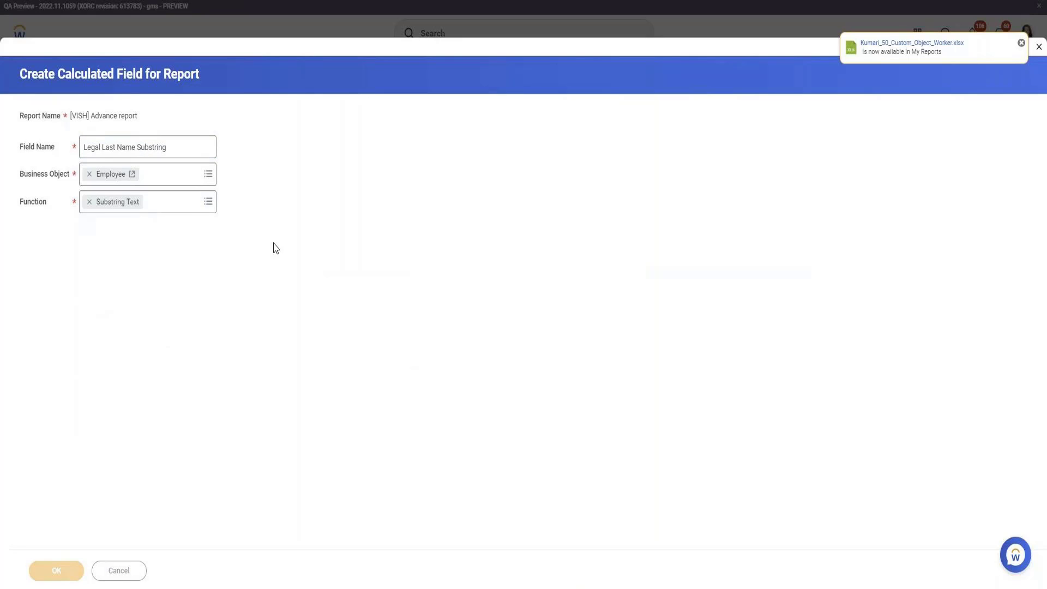
{"action": "left_click", "coordinate": [168, 246]}
Substring Legal Last Name - Local at Fixed Position starting at character 2, and save the field
{"action": "type", "text": "L"}
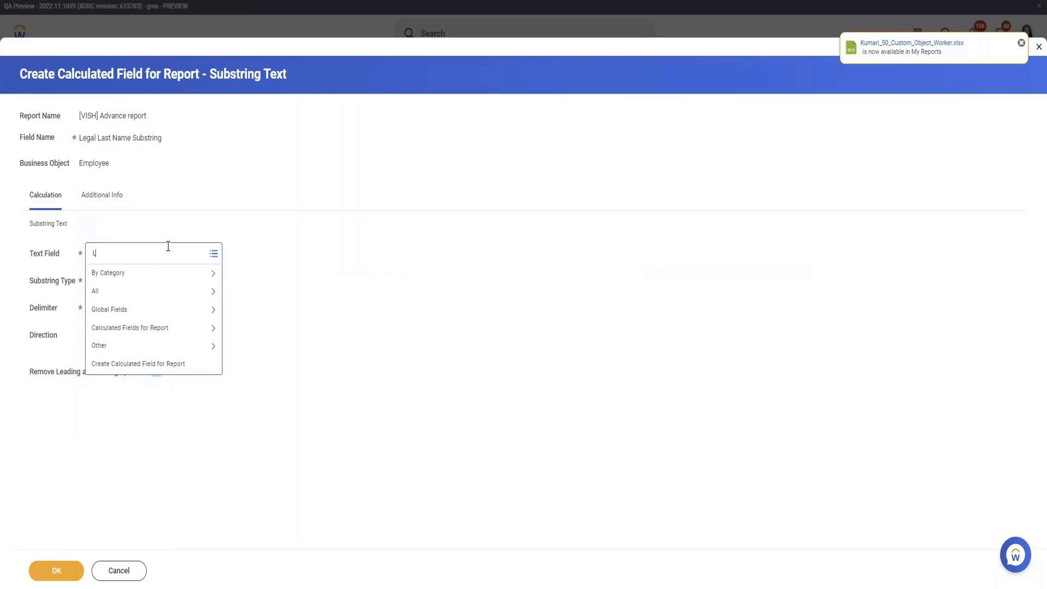
{"action": "type", "text": "egal Last Name"}
{"action": "key", "text": "Return"}
{"action": "left_click", "coordinate": [171, 315]}
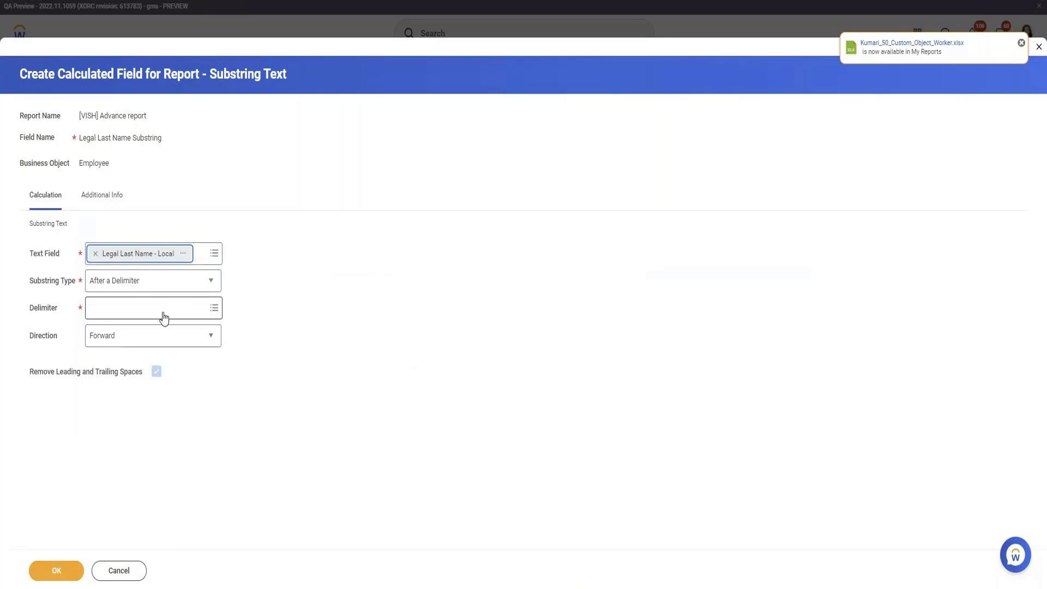
{"action": "left_click", "coordinate": [163, 307]}
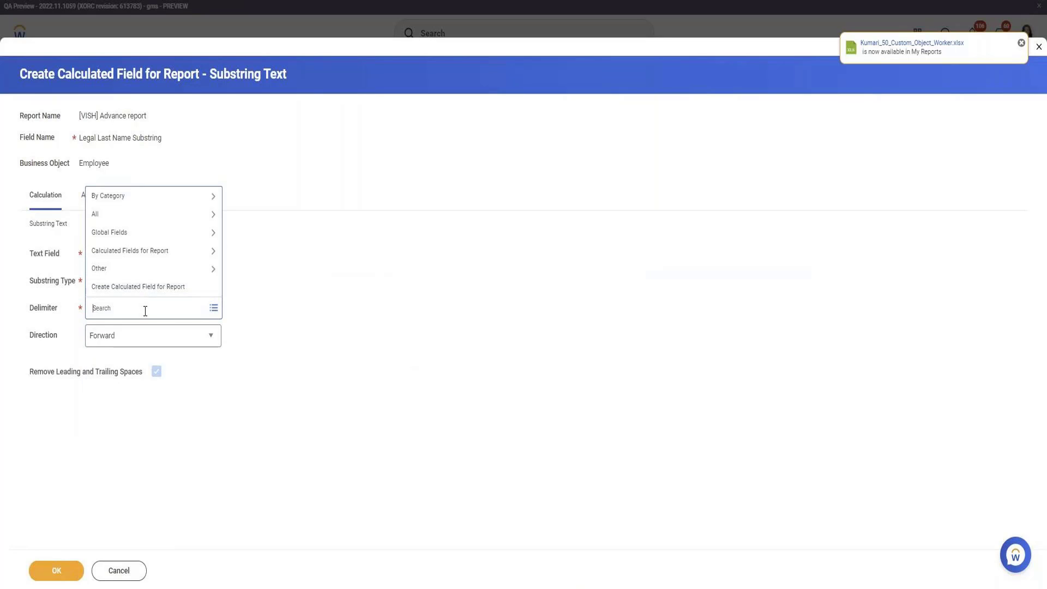
{"action": "left_click", "coordinate": [31, 351]}
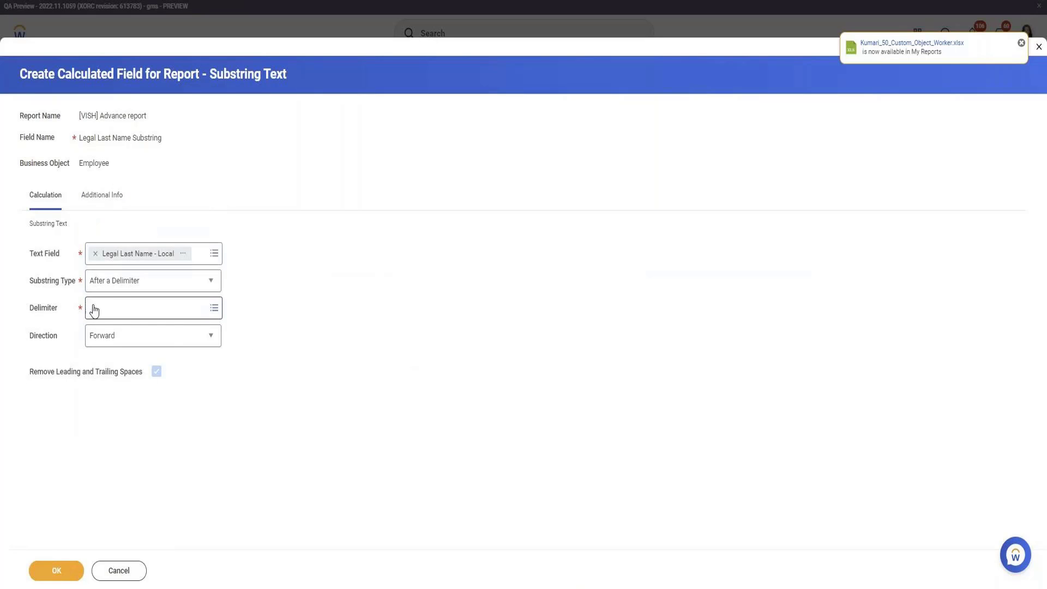
{"action": "left_click", "coordinate": [136, 284]}
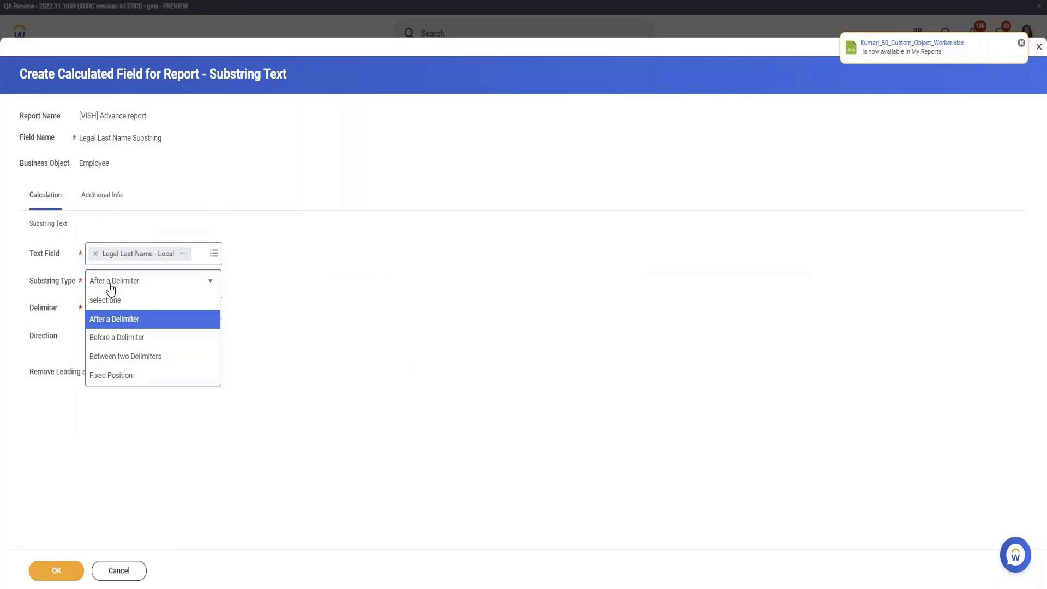
{"action": "left_click", "coordinate": [137, 376]}
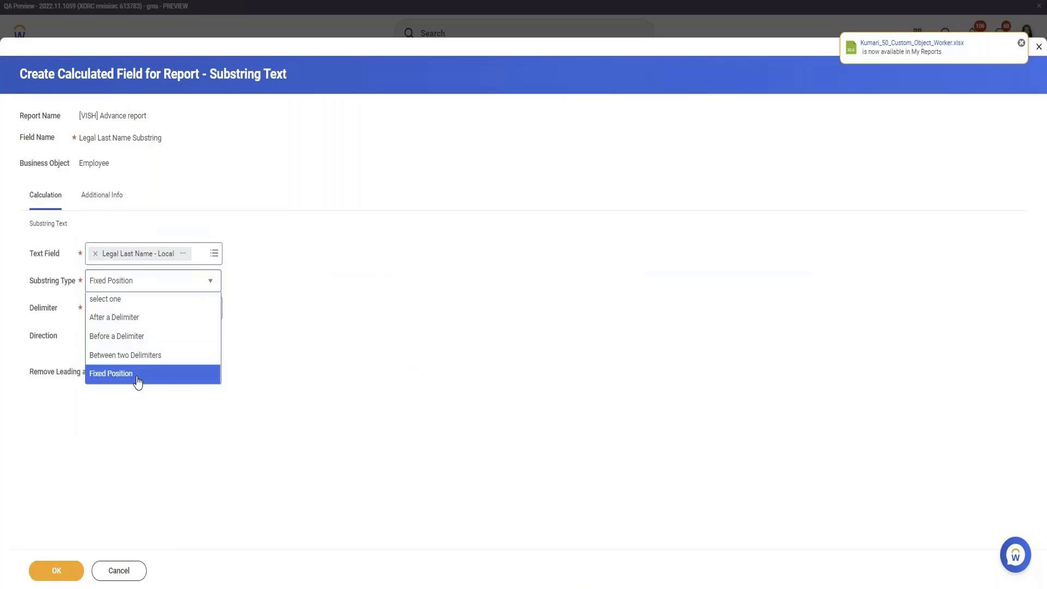
{"action": "left_click", "coordinate": [146, 314]}
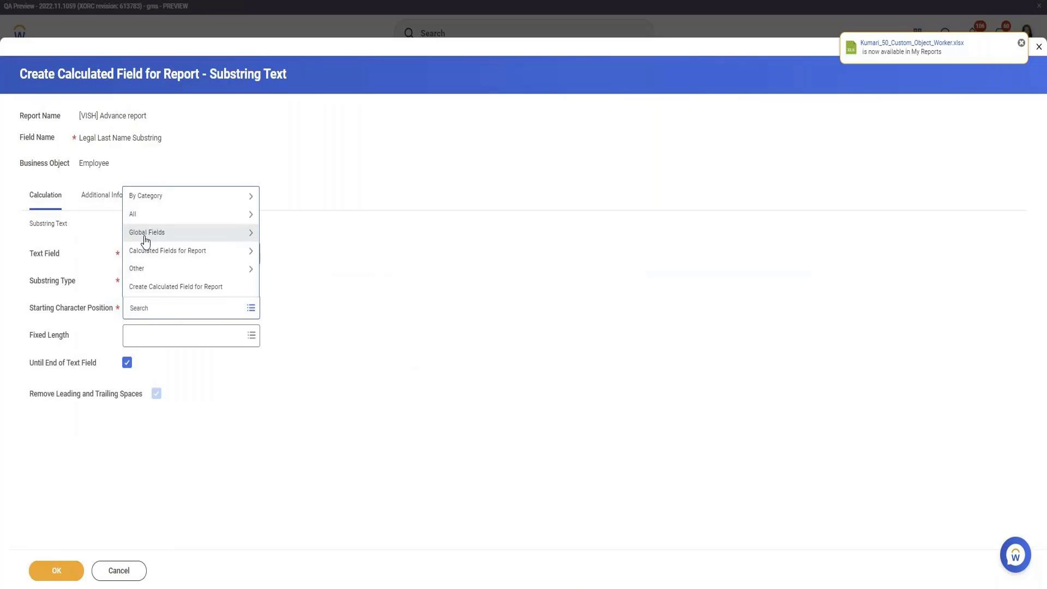
{"action": "type", "text": "2"}
{"action": "key", "text": "Return"}
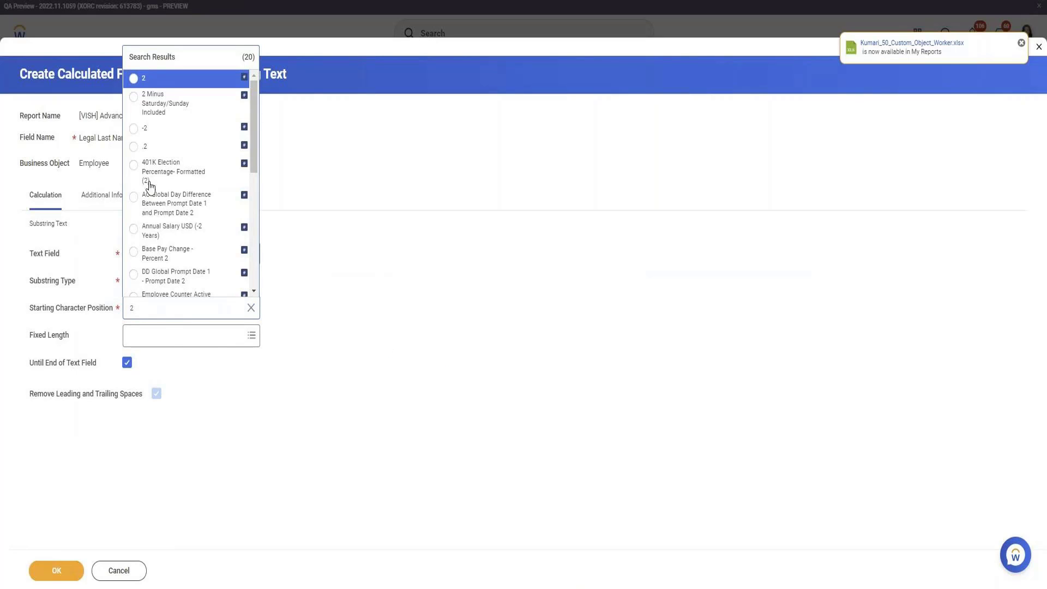
{"action": "left_click", "coordinate": [158, 79]}
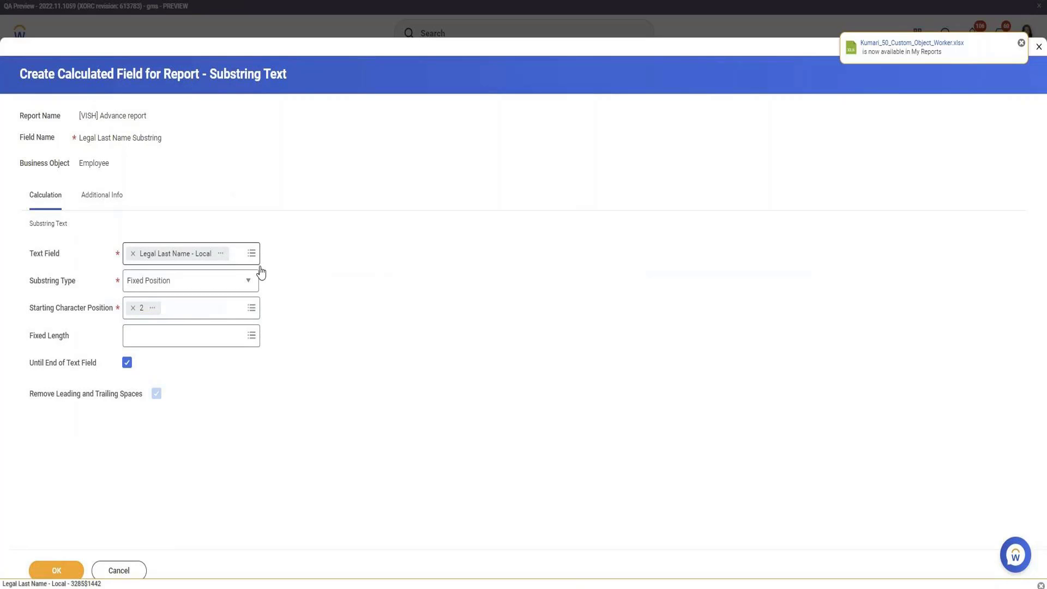
{"action": "left_click", "coordinate": [67, 578]}
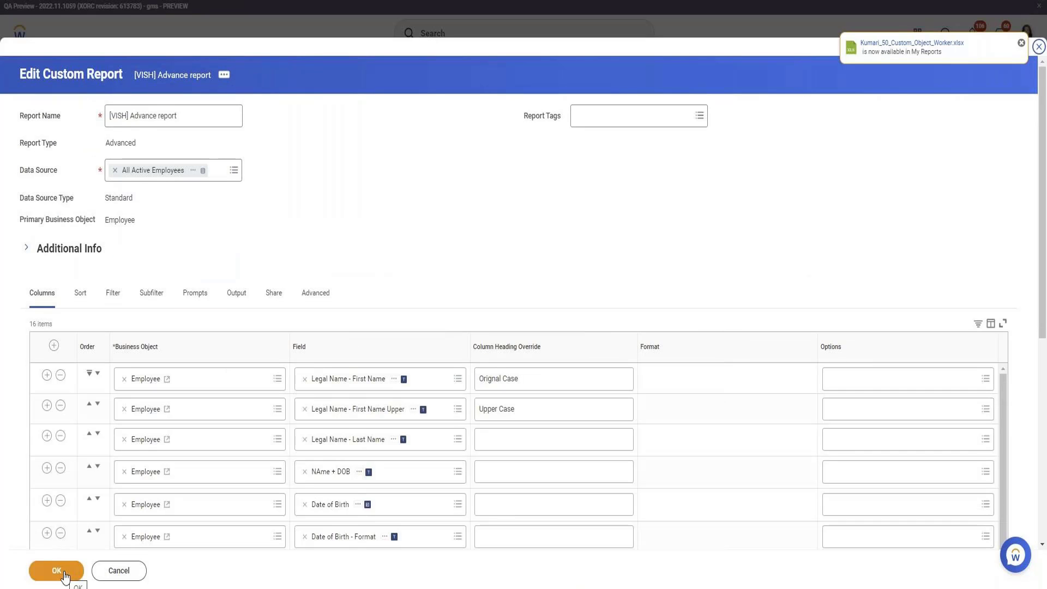
Save the report definition and run the report
{"action": "left_click", "coordinate": [64, 573]}
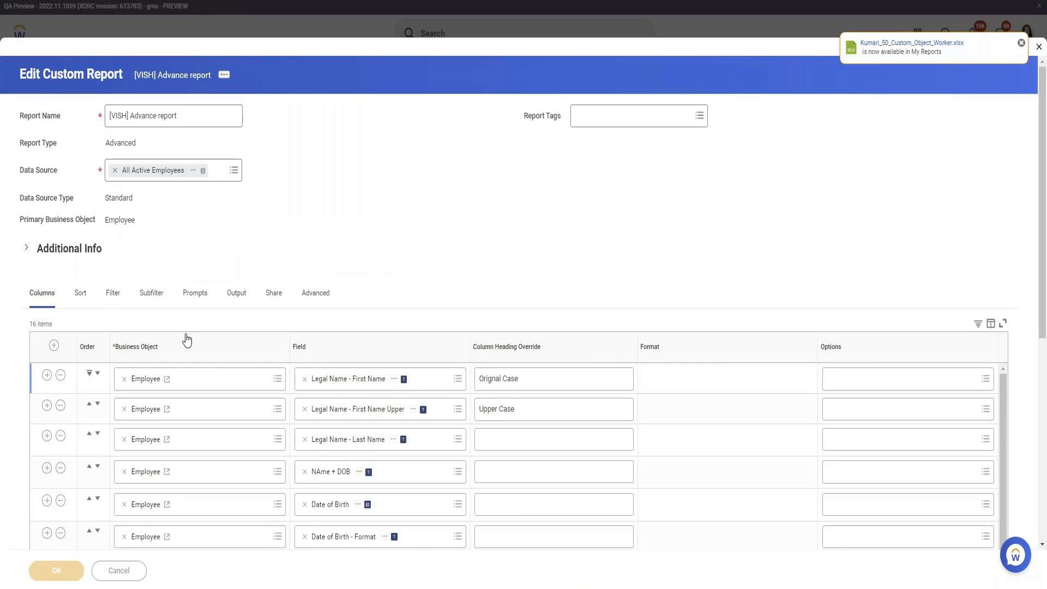
{"action": "scroll", "coordinate": [255, 360], "scroll_direction": "down", "scroll_amount": 3}
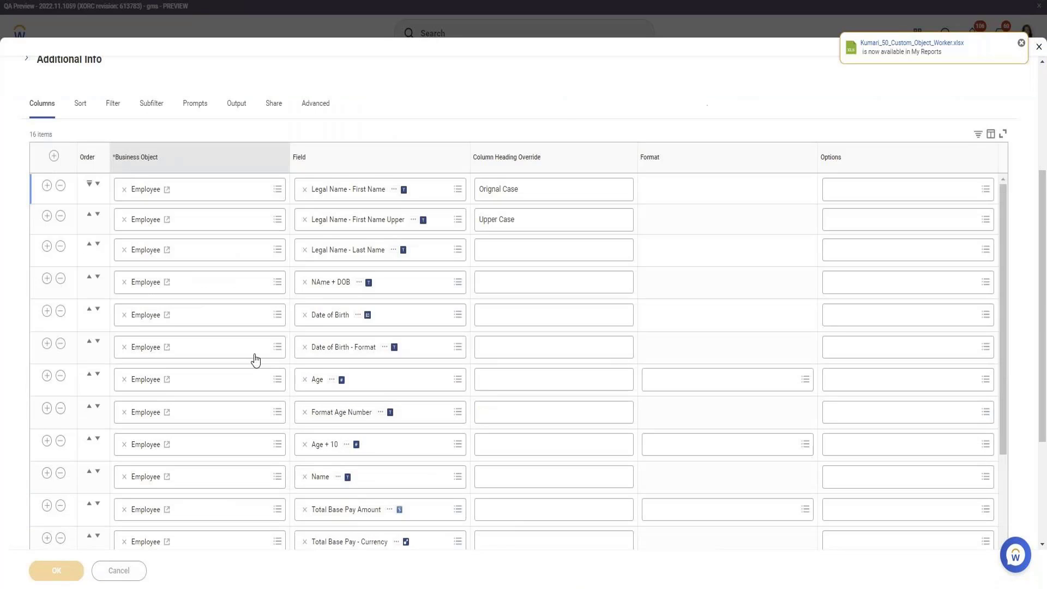
{"action": "scroll", "coordinate": [256, 360], "scroll_direction": "down", "scroll_amount": 2}
{"action": "left_click", "coordinate": [73, 565]}
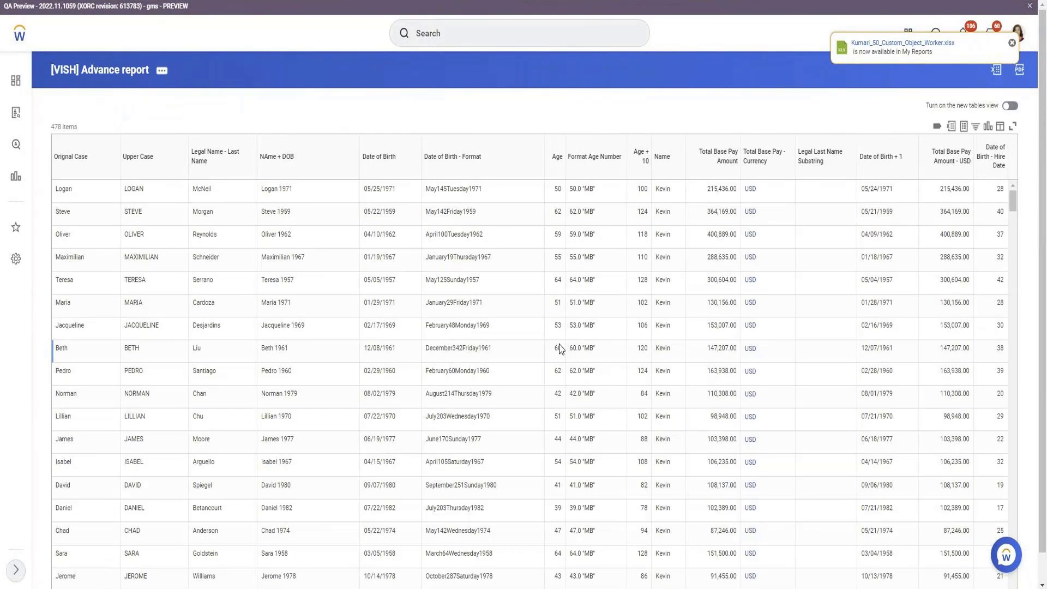
Review the 478-row results and the empty Legal Last Name Substring column's filter options
{"action": "left_click", "coordinate": [290, 198]}
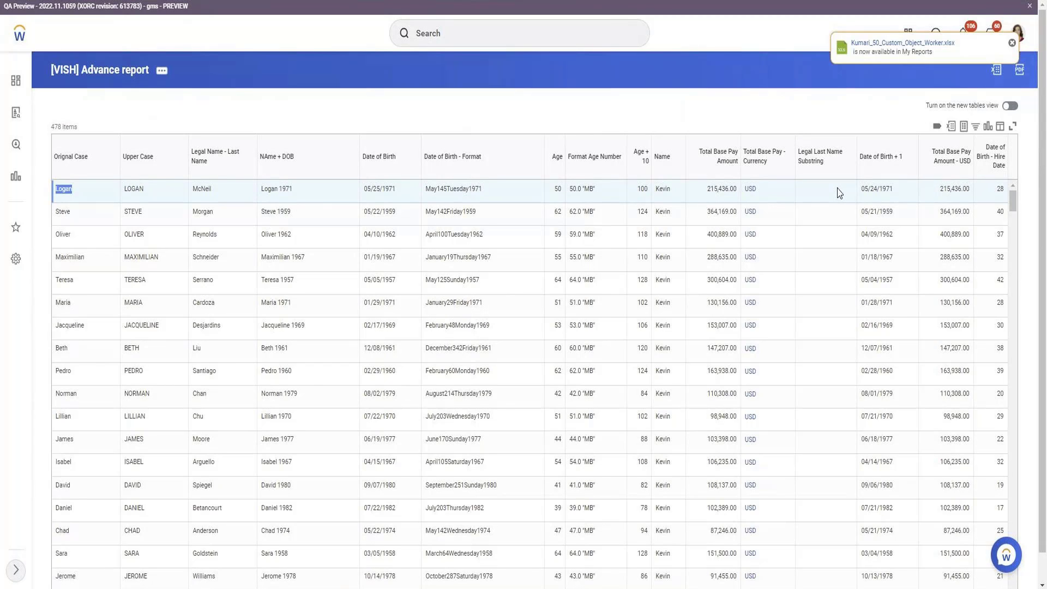
{"action": "scroll", "coordinate": [838, 193], "scroll_direction": "down", "scroll_amount": 3}
{"action": "scroll", "coordinate": [838, 194], "scroll_direction": "up", "scroll_amount": 3}
{"action": "left_click", "coordinate": [830, 169]}
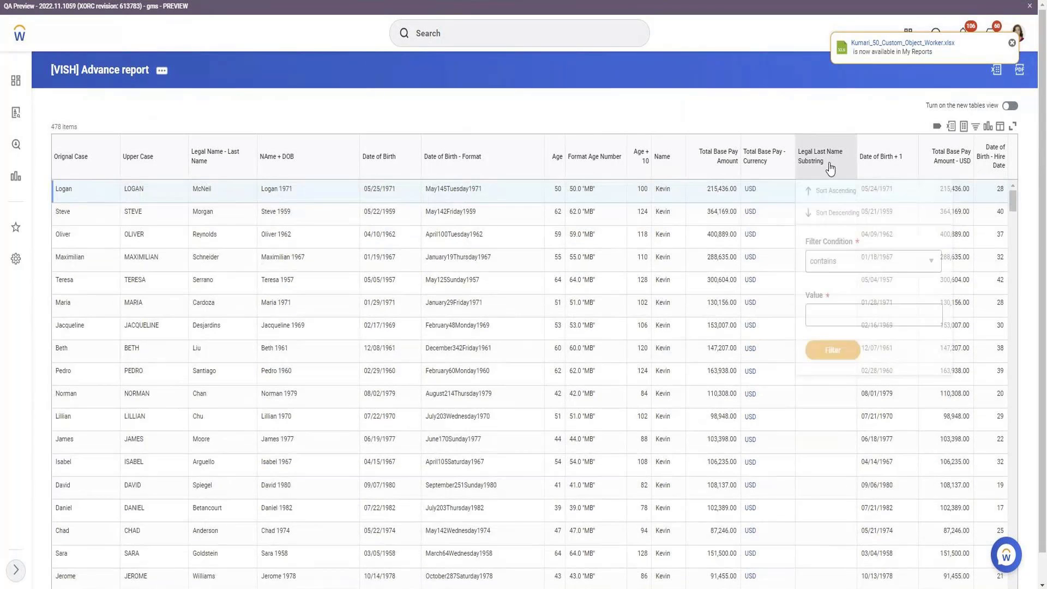
{"action": "left_click", "coordinate": [831, 321]}
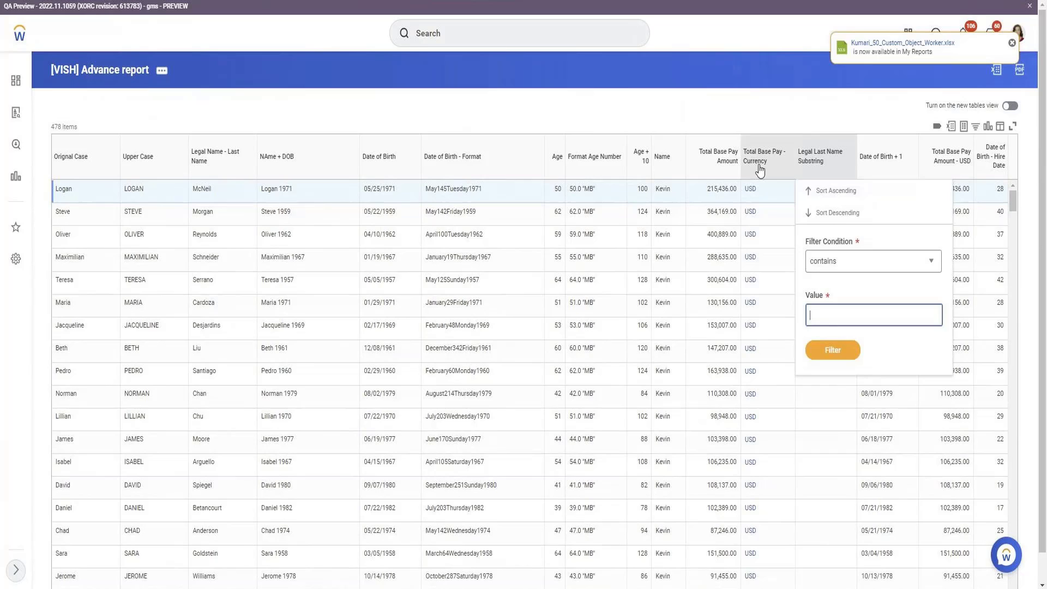
{"action": "left_click", "coordinate": [162, 71]}
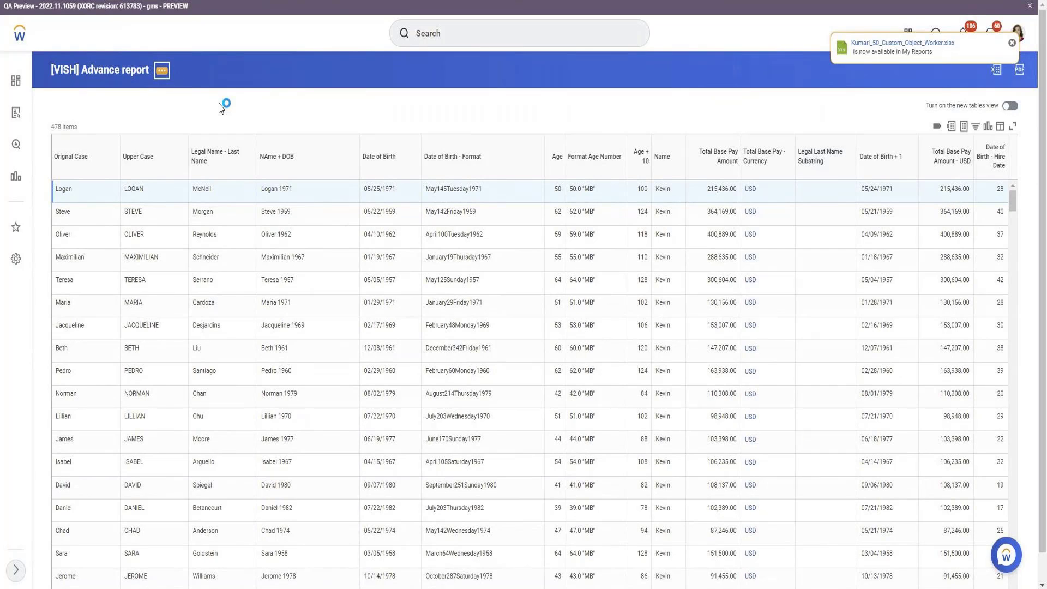
Edit the report and open the Legal Last Name Substring field definition from the Columns grid
{"action": "mouse_move", "coordinate": [229, 114]}
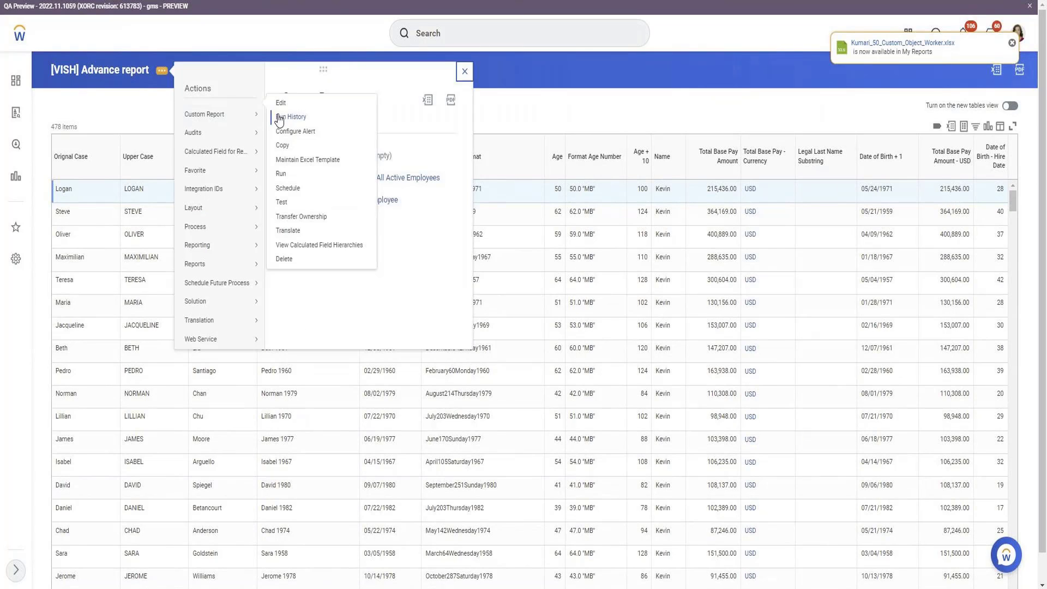
{"action": "left_click", "coordinate": [280, 119]}
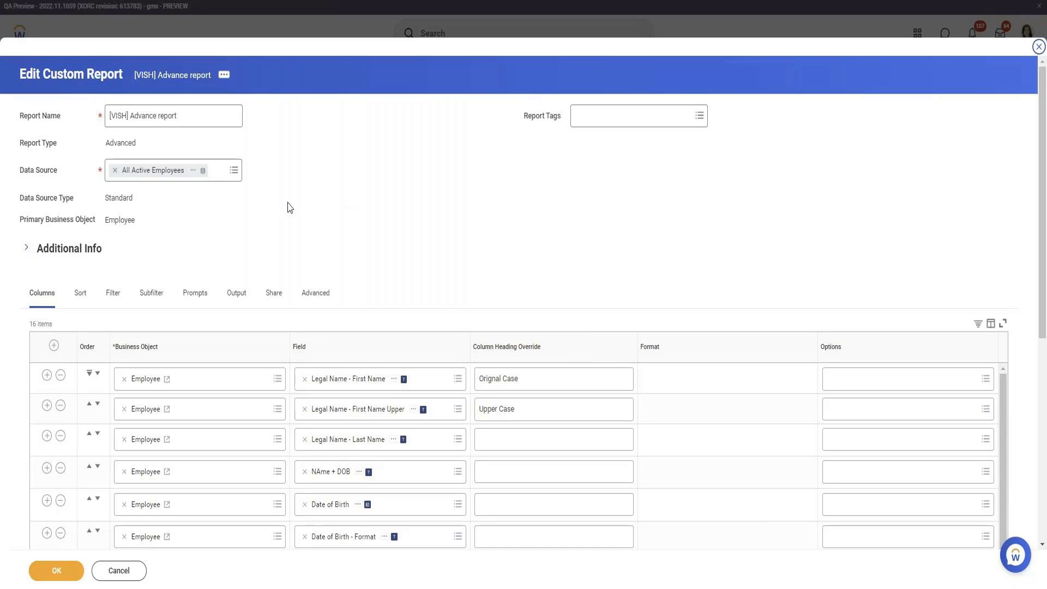
{"action": "scroll", "coordinate": [305, 218], "scroll_direction": "down", "scroll_amount": 10}
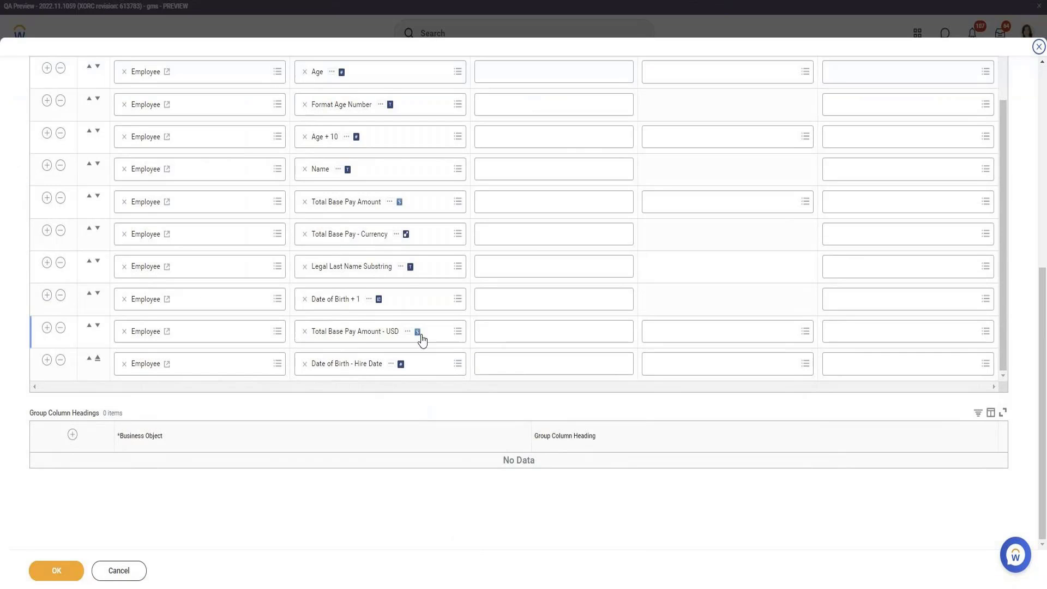
{"action": "scroll", "coordinate": [375, 255], "scroll_direction": "up", "scroll_amount": 1}
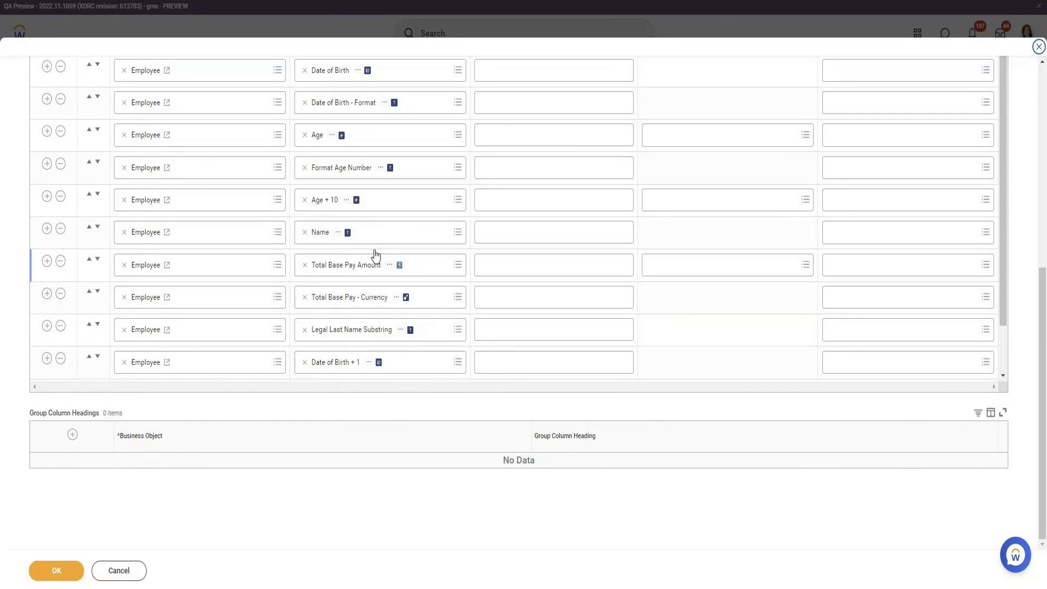
{"action": "scroll", "coordinate": [398, 196], "scroll_direction": "up", "scroll_amount": 1}
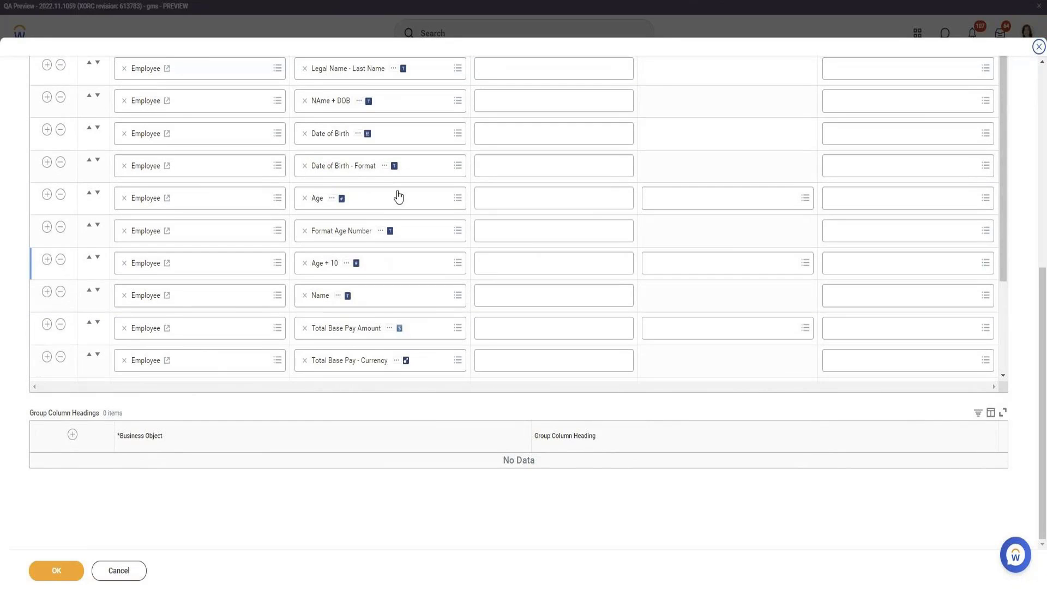
{"action": "left_click", "coordinate": [385, 170]}
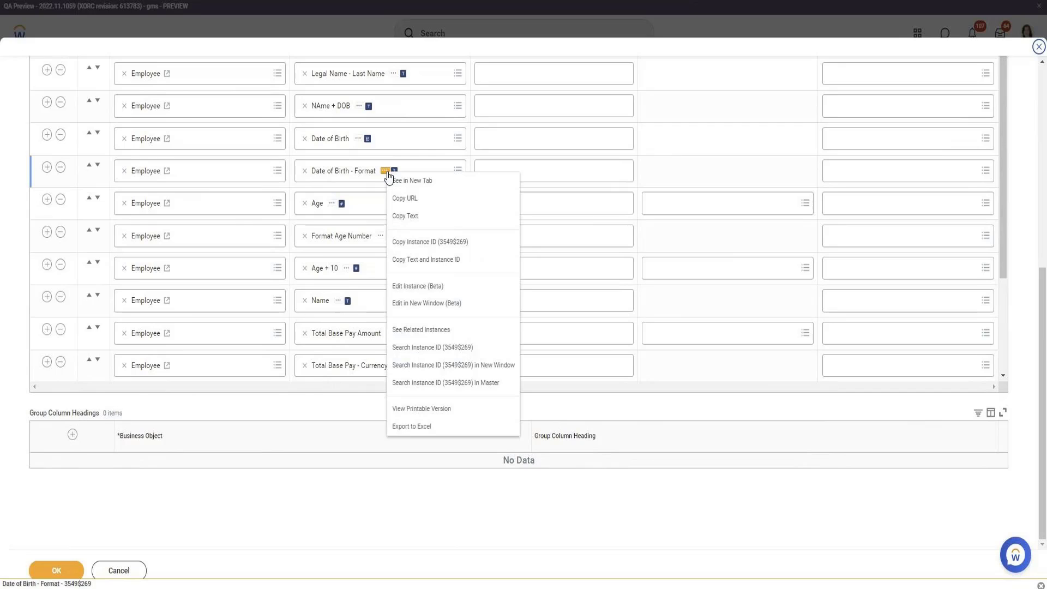
{"action": "scroll", "coordinate": [233, 212], "scroll_direction": "up", "scroll_amount": 3}
{"action": "scroll", "coordinate": [233, 213], "scroll_direction": "down", "scroll_amount": 3}
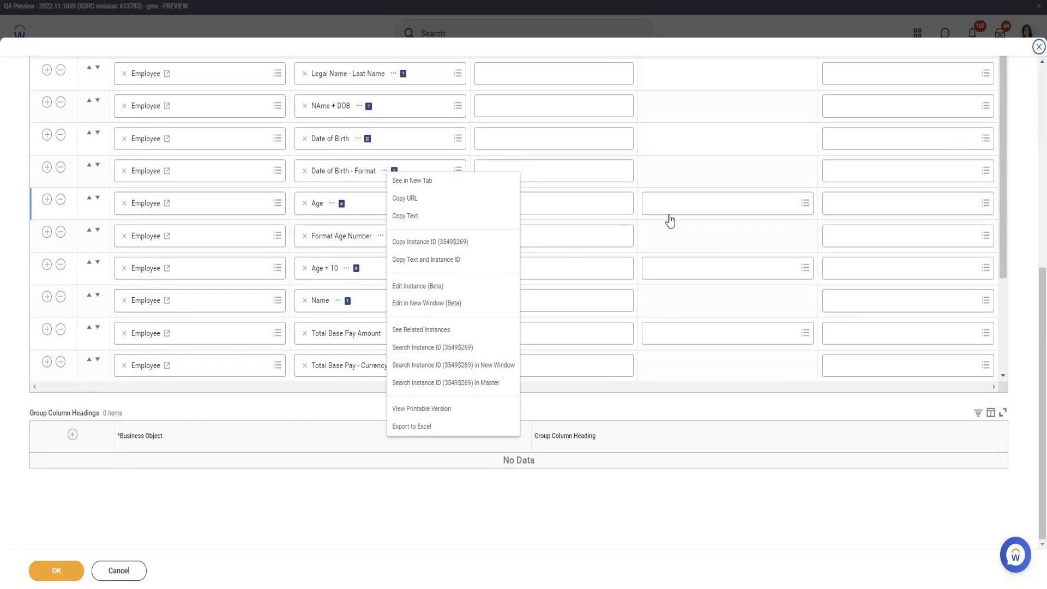
{"action": "left_click", "coordinate": [701, 164]}
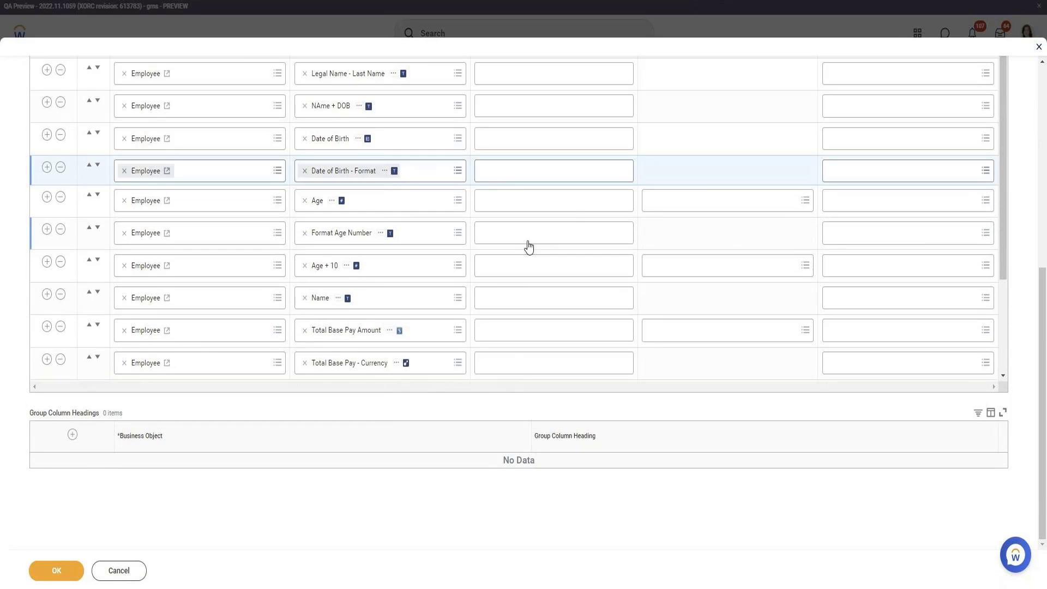
{"action": "scroll", "coordinate": [401, 252], "scroll_direction": "down", "scroll_amount": 3}
{"action": "scroll", "coordinate": [403, 253], "scroll_direction": "up", "scroll_amount": 3}
{"action": "scroll", "coordinate": [403, 252], "scroll_direction": "down", "scroll_amount": 3}
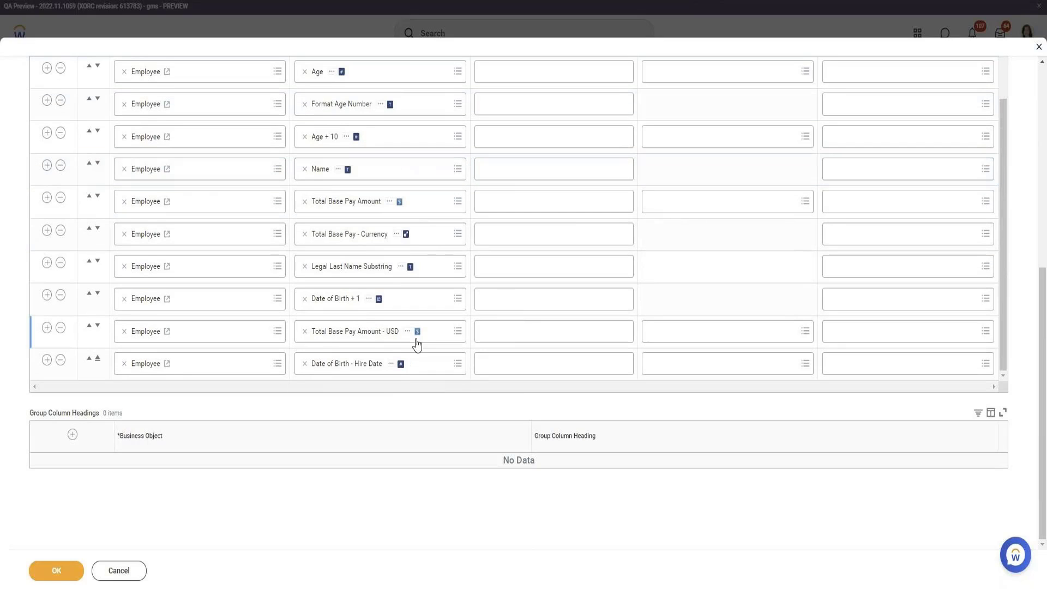
{"action": "left_click", "coordinate": [400, 266]}
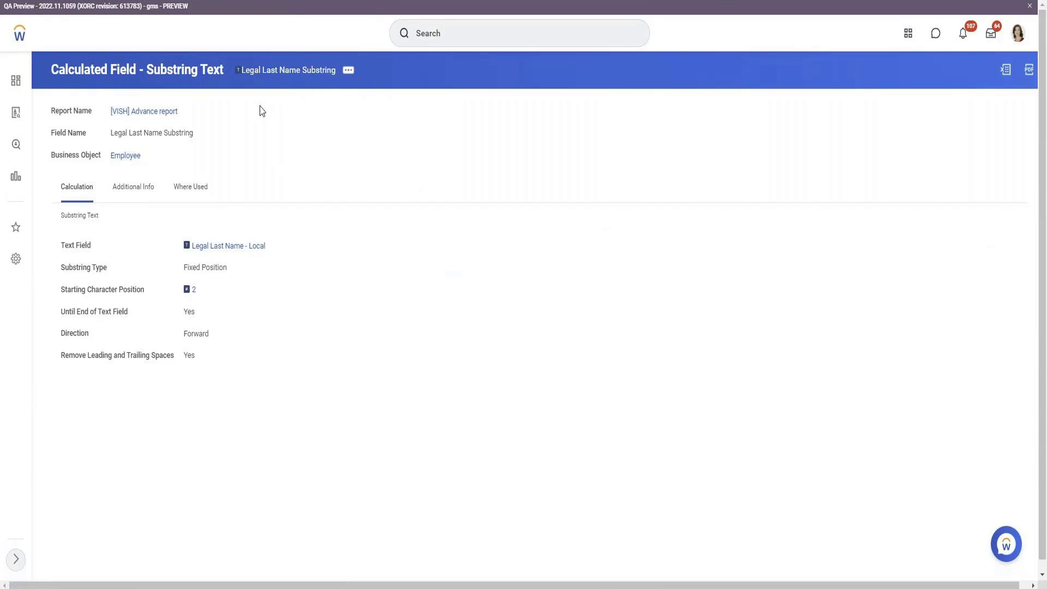
Edit Legal Last Name Substring to keep Fixed Position with a fixed length of 10, and save
{"action": "left_click", "coordinate": [348, 70]}
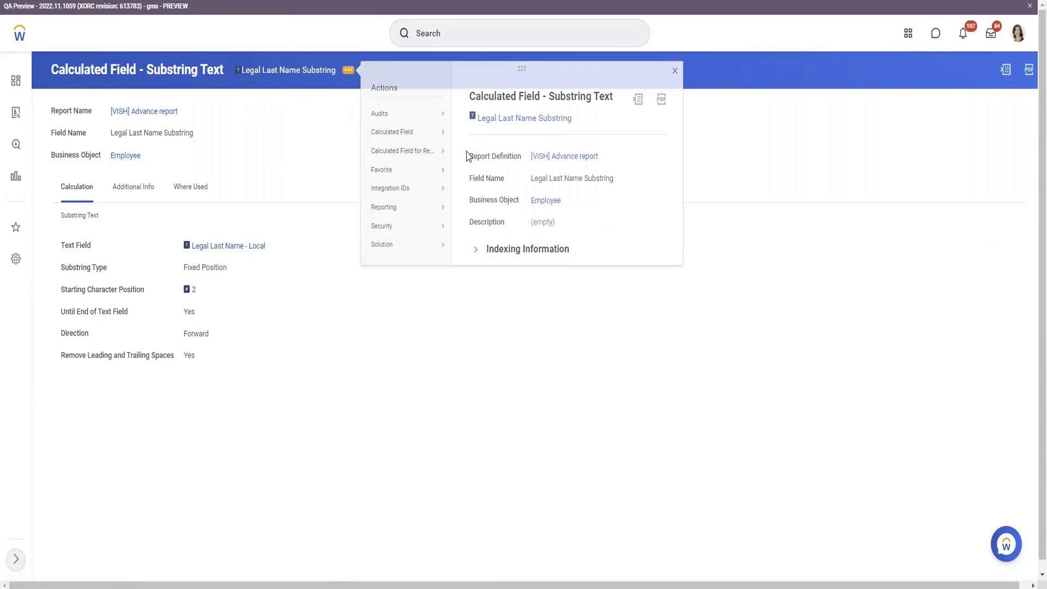
{"action": "left_click", "coordinate": [467, 152]}
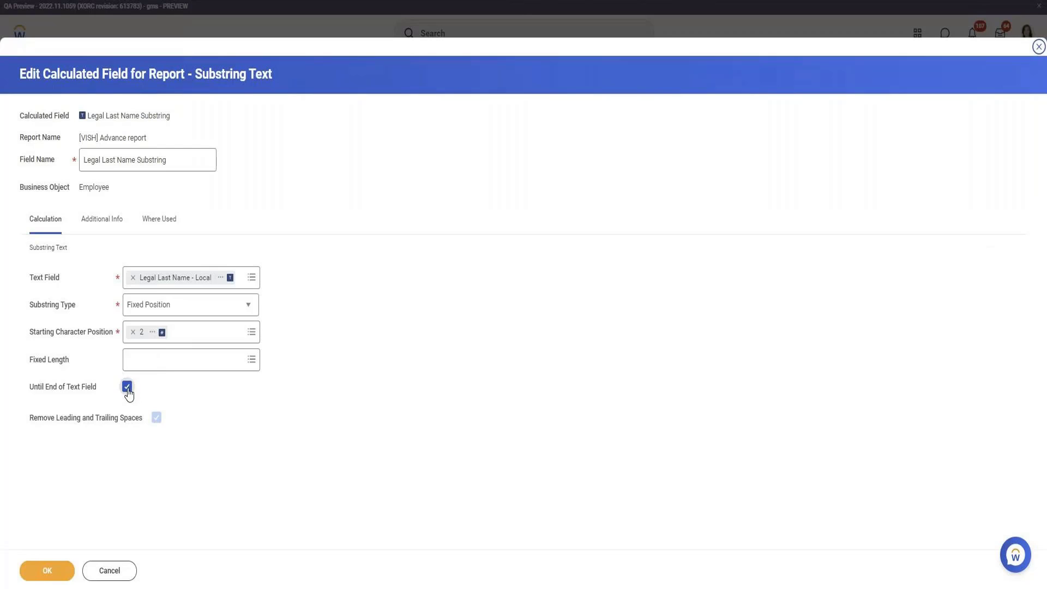
{"action": "left_click", "coordinate": [223, 305]}
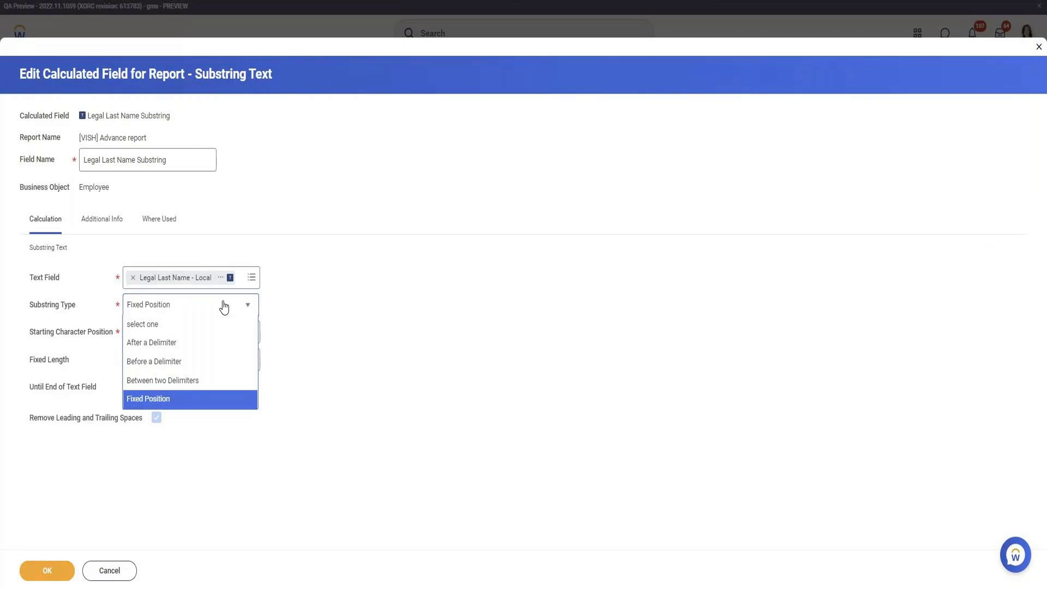
{"action": "left_click", "coordinate": [224, 307]}
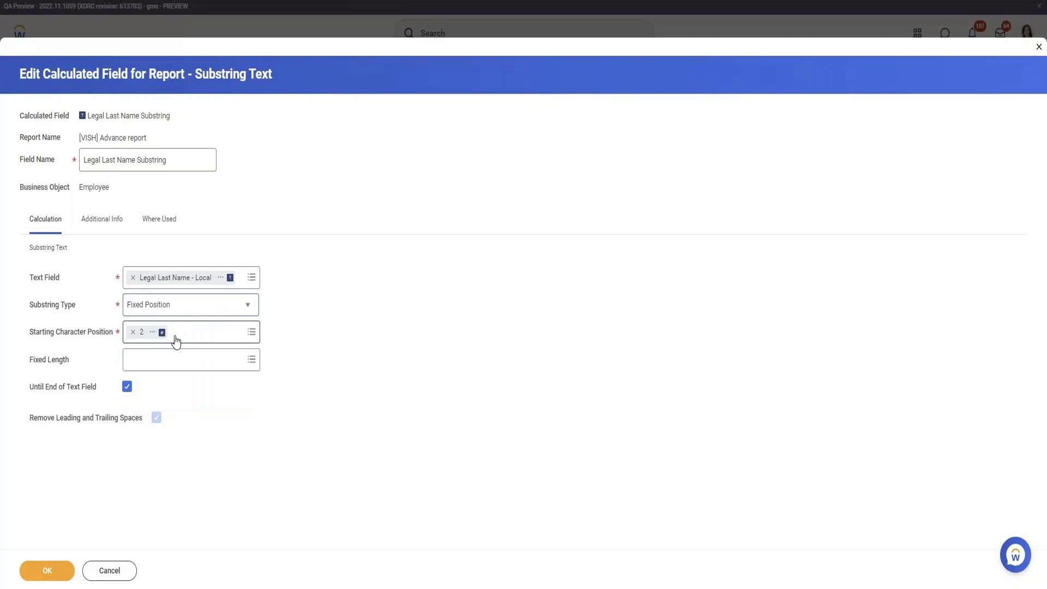
{"action": "left_click", "coordinate": [167, 361]}
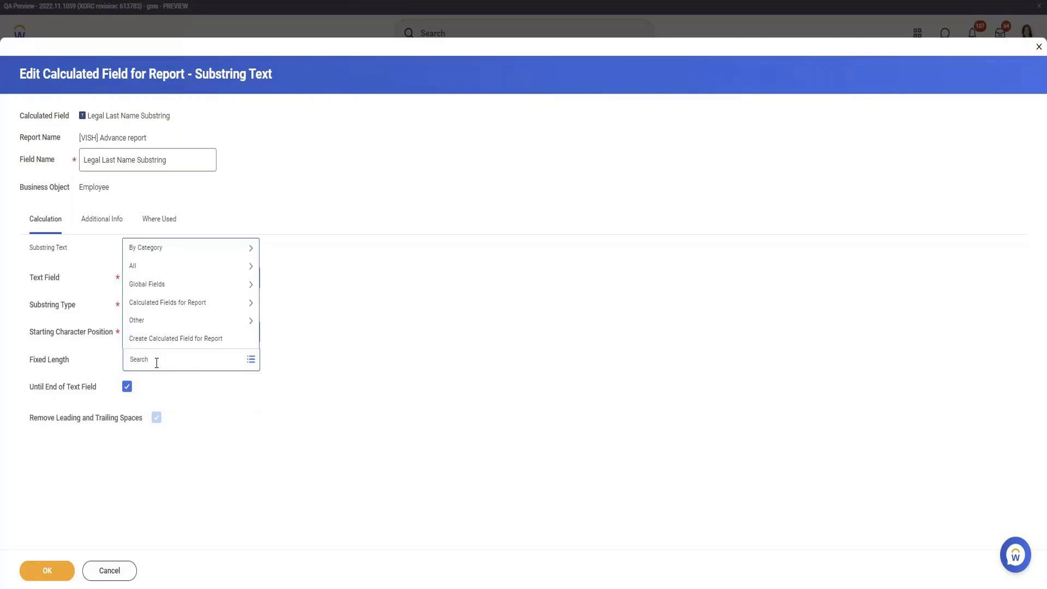
{"action": "type", "text": "10"}
{"action": "key", "text": "Return"}
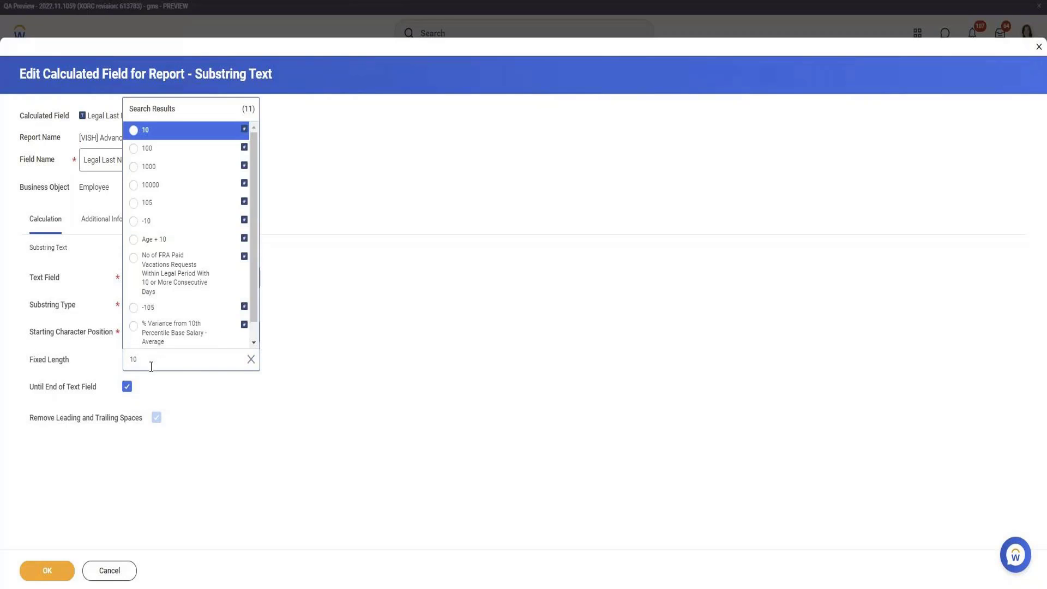
{"action": "left_click", "coordinate": [162, 129]}
{"action": "left_click", "coordinate": [48, 572]}
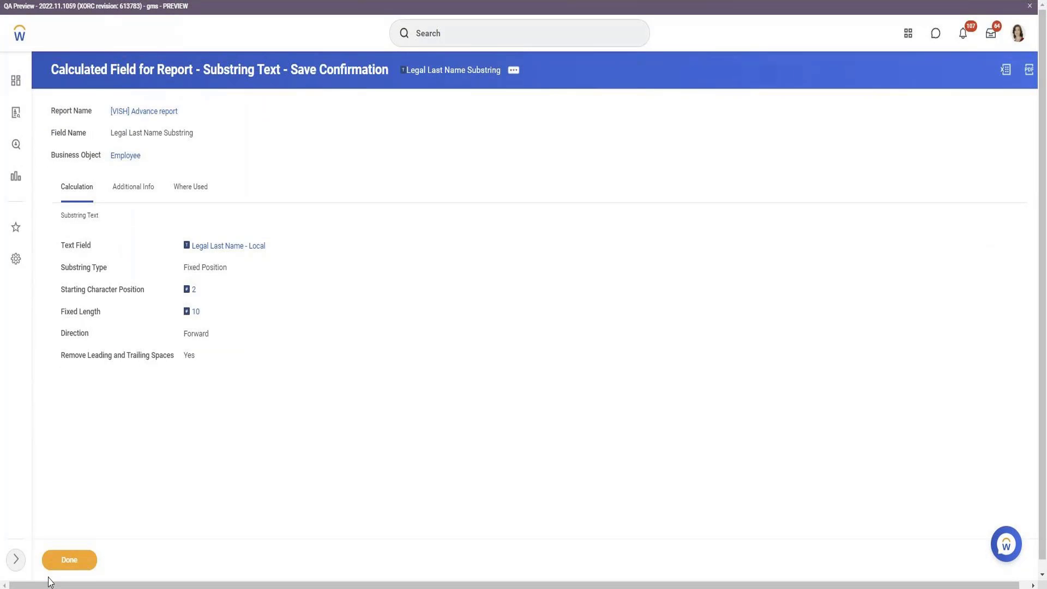
{"action": "left_click", "coordinate": [76, 562]}
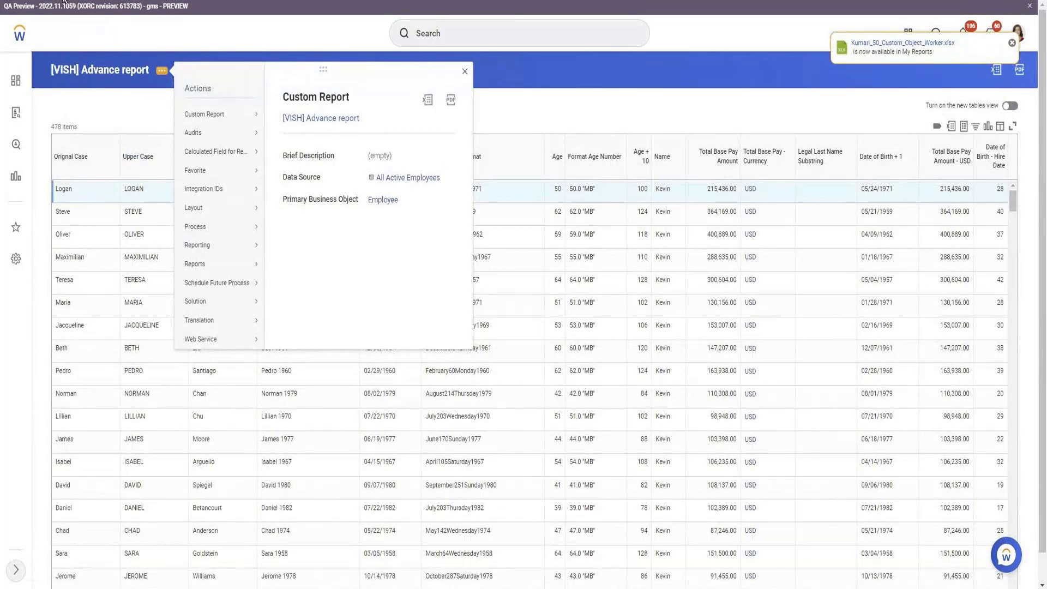
Test the report and inspect the 10-item sample output's Legal Last Name Substring values
{"action": "mouse_move", "coordinate": [224, 114]}
{"action": "left_click", "coordinate": [282, 213]}
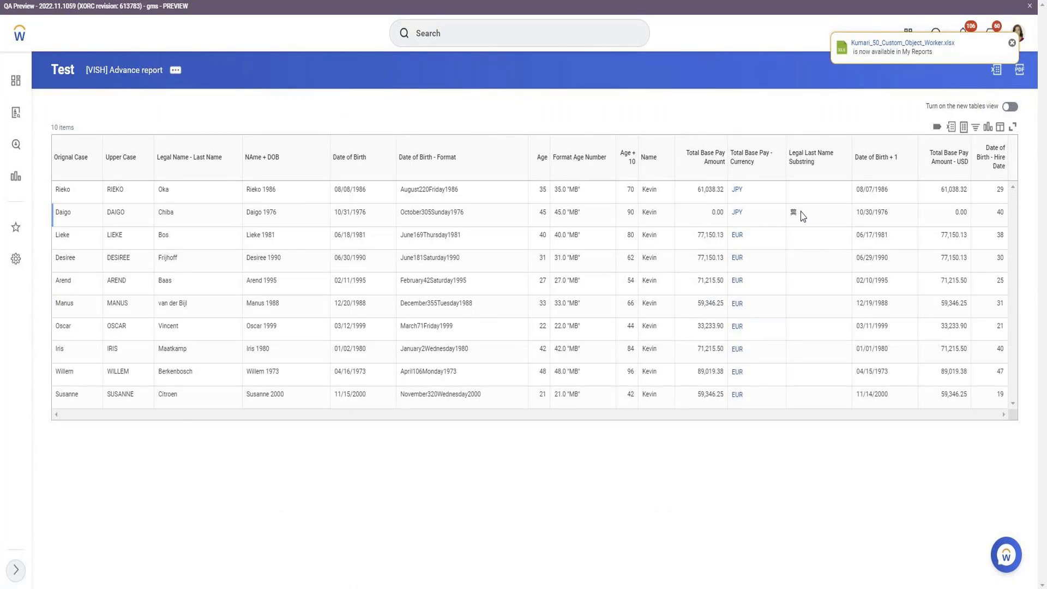
{"action": "left_click", "coordinate": [790, 215]}
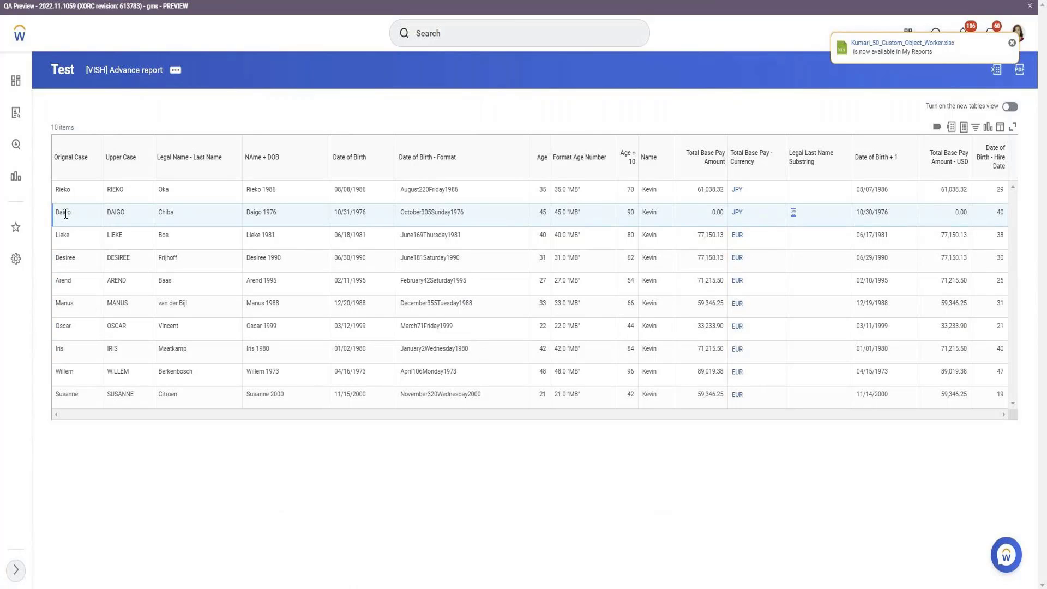
{"action": "left_click_drag", "start_coordinate": [63, 213], "coordinate": [74, 216]}
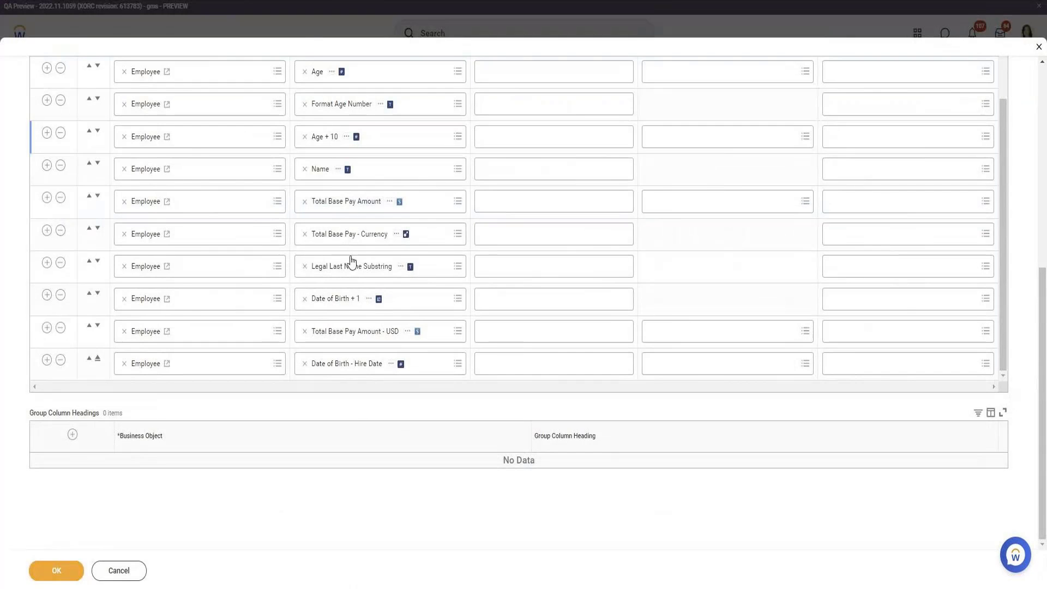
Open the Legal Last Name Substring calculated field for editing
{"action": "left_click", "coordinate": [351, 266]}
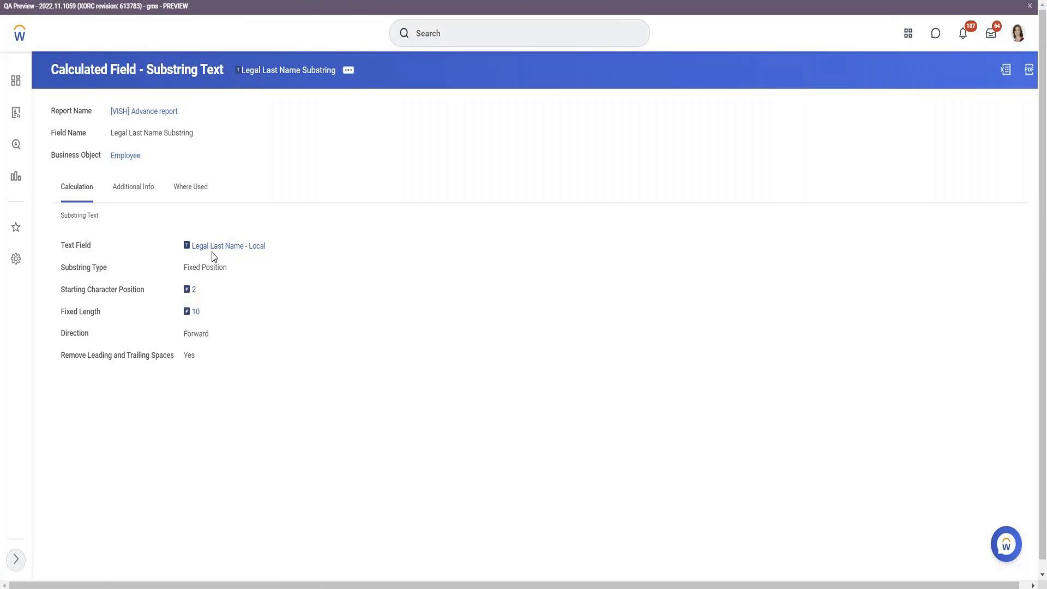
{"action": "left_click", "coordinate": [347, 70]}
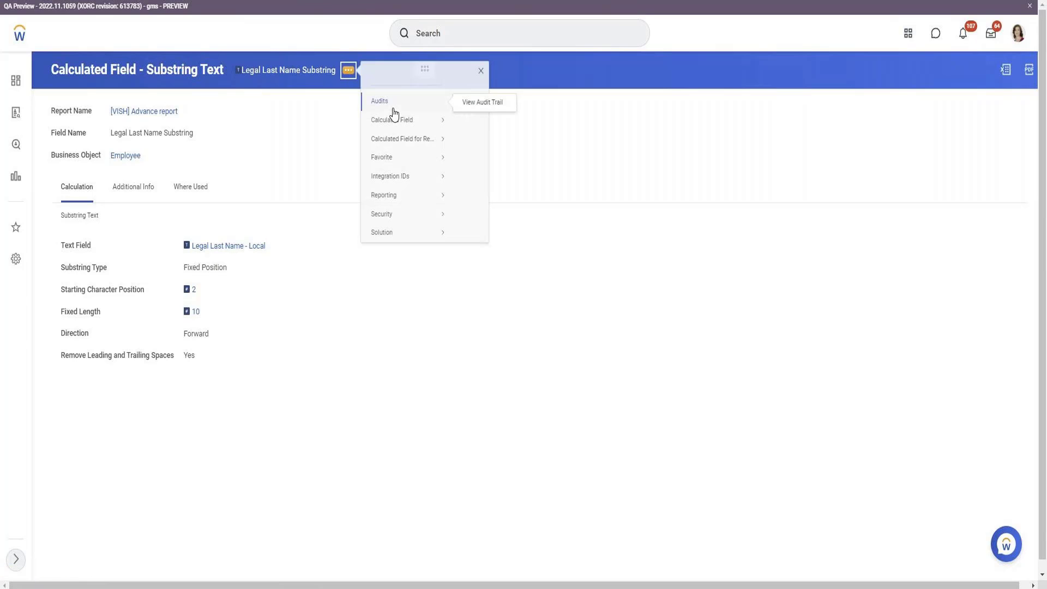
{"action": "mouse_move", "coordinate": [432, 151]}
{"action": "left_click", "coordinate": [470, 154]}
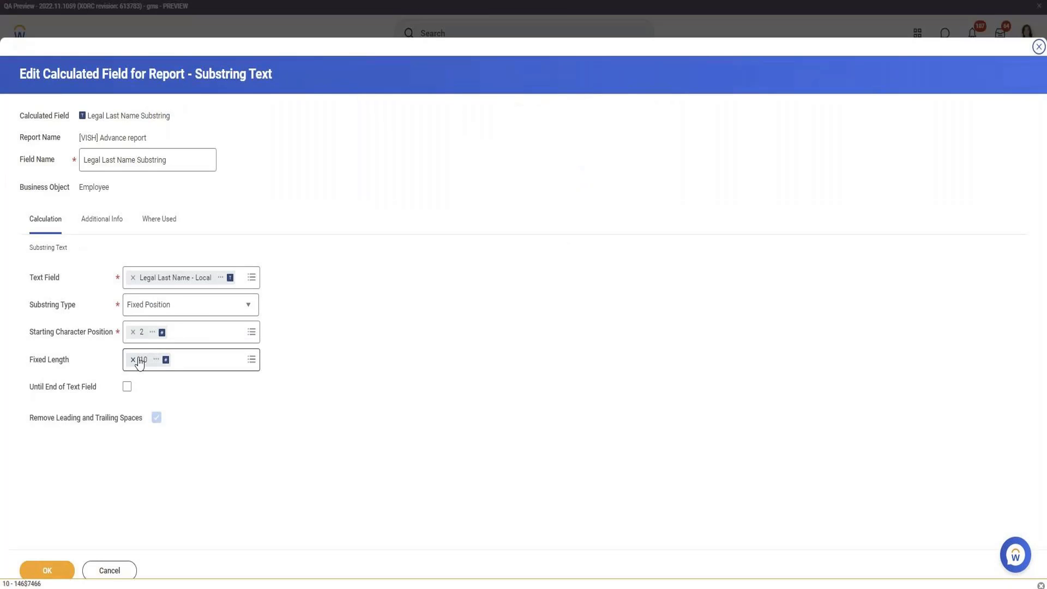
Remove the fixed length of 10, switch the source to Legal Name - Last Name, and save
{"action": "left_click", "coordinate": [133, 360]}
{"action": "left_click", "coordinate": [133, 278]}
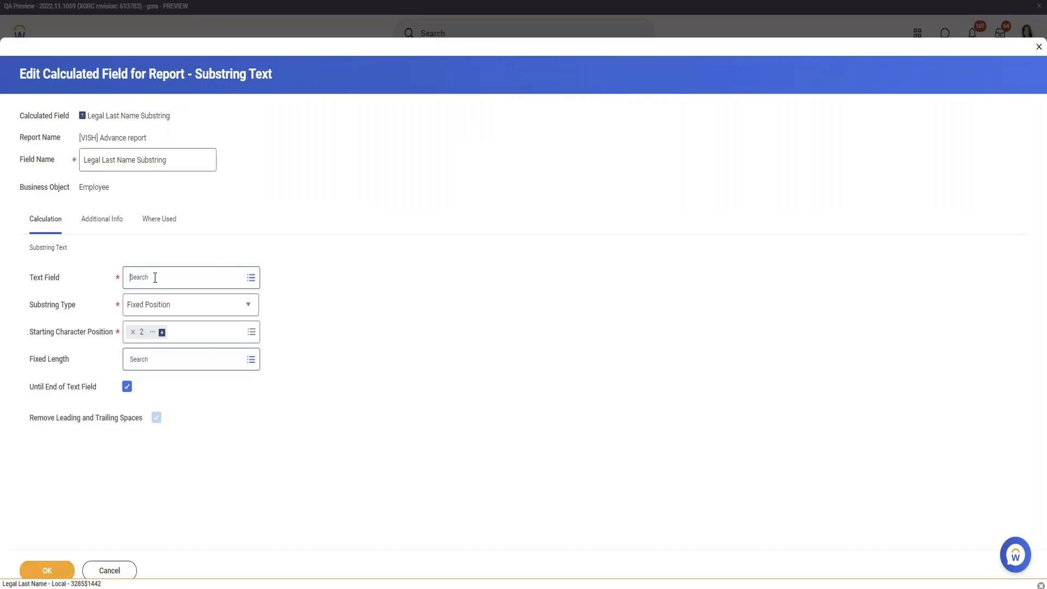
{"action": "left_click", "coordinate": [155, 278]}
{"action": "type", "text": "Legal Last Nam"}
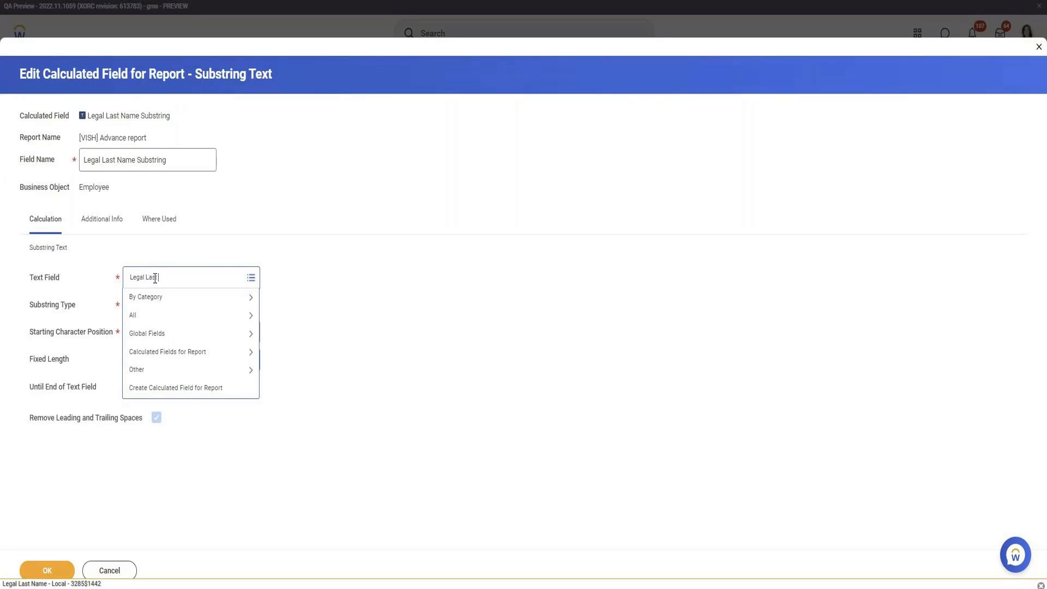
{"action": "type", "text": "e"}
{"action": "key", "text": "Return"}
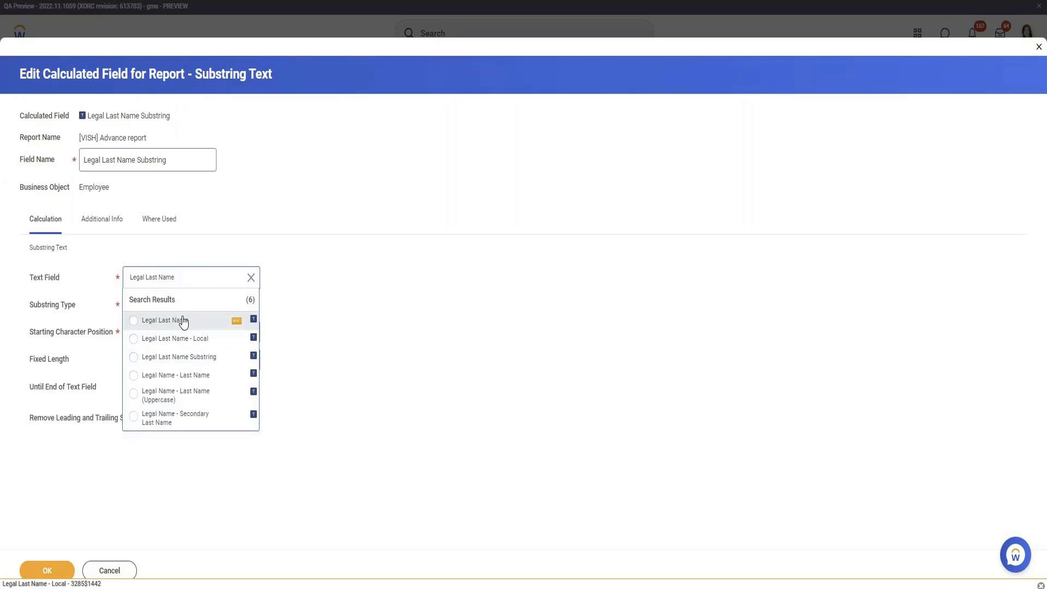
{"action": "left_click", "coordinate": [179, 377]}
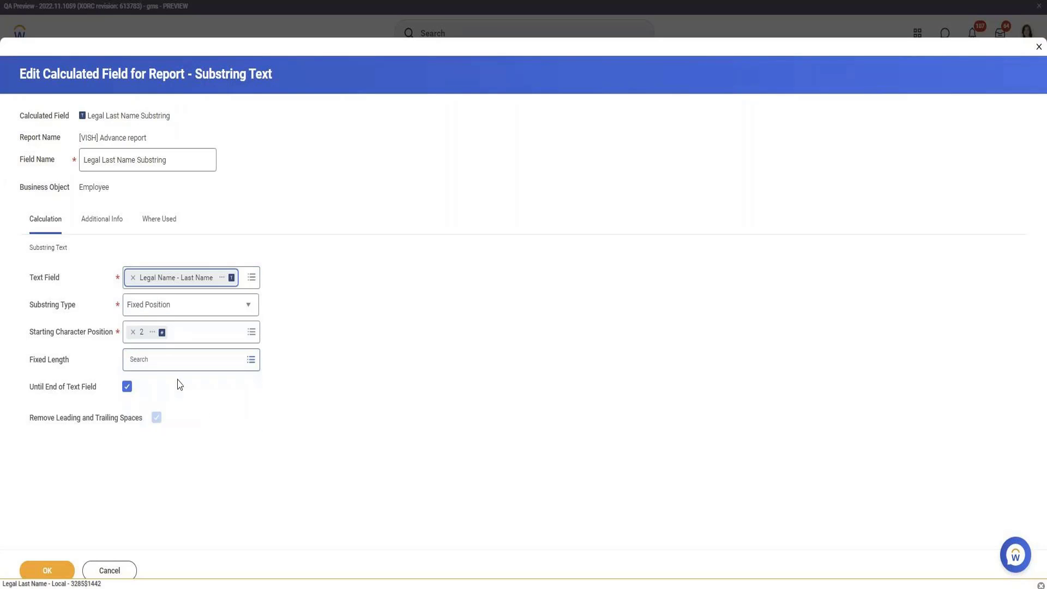
{"action": "left_click", "coordinate": [56, 574]}
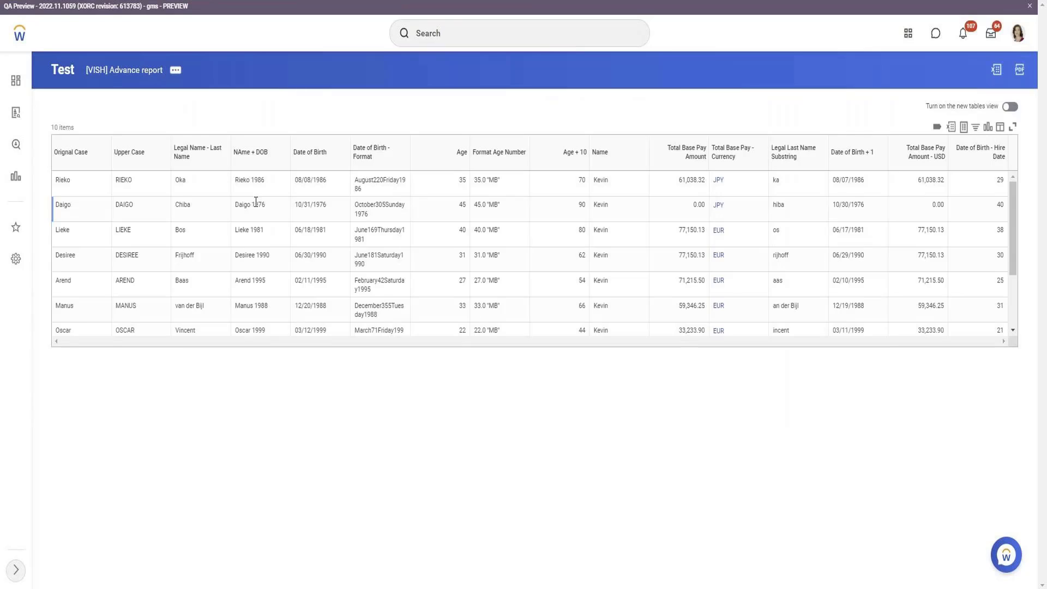
In the test output, select one employee's first and last name
{"action": "double_click", "coordinate": [784, 211]}
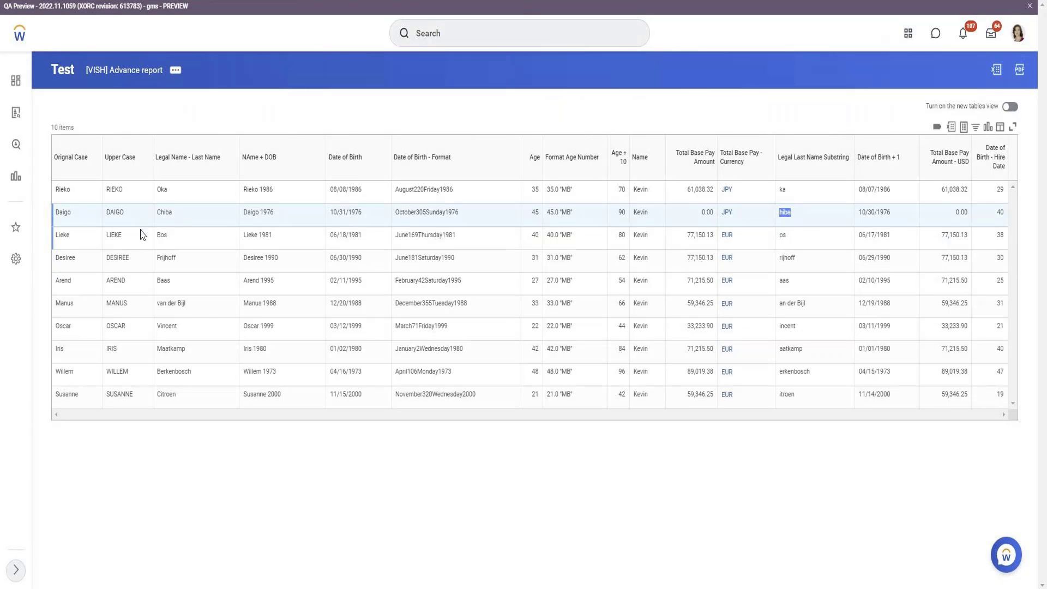
{"action": "left_click", "coordinate": [109, 213]}
{"action": "double_click", "coordinate": [109, 212]}
{"action": "double_click", "coordinate": [182, 218], "text": "ctrl"}
Search all of Workday for that employee's name with the global search
{"action": "key", "text": "ctrl+Tab"}
{"action": "left_click", "coordinate": [441, 24]}
{"action": "key", "text": "Return"}
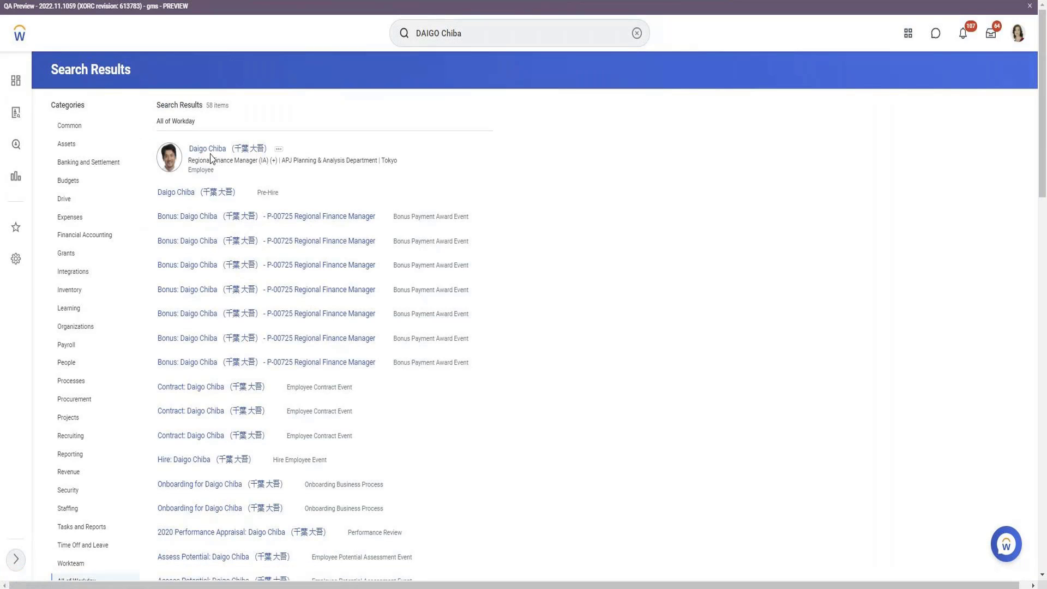
Open the employee's worker profile and edit their Legal Name through Personal Data > Maintain Names
{"action": "left_click", "coordinate": [228, 148]}
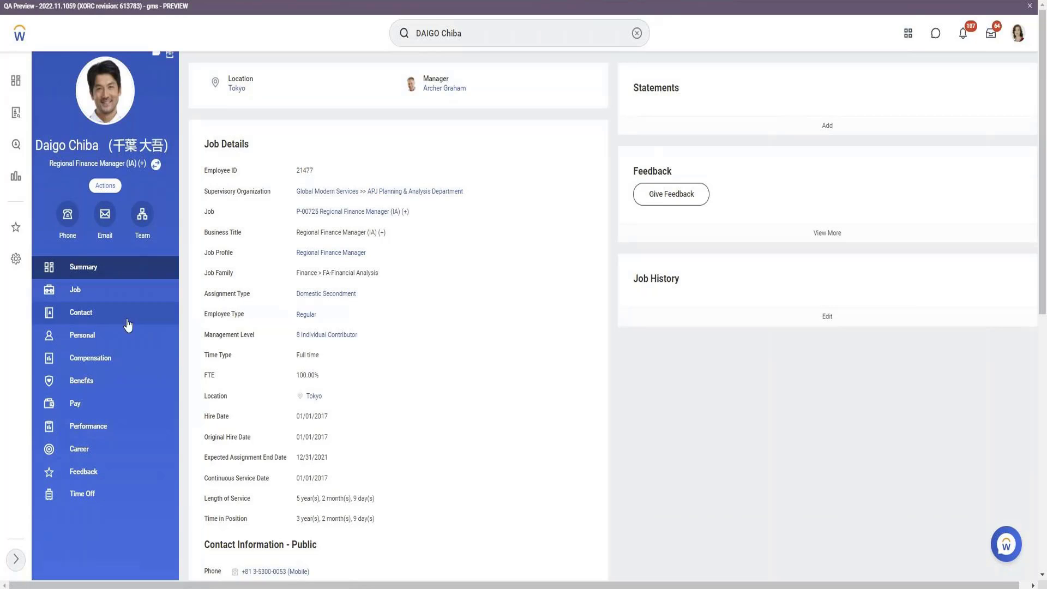
{"action": "scroll", "coordinate": [121, 362], "scroll_direction": "down", "scroll_amount": 3}
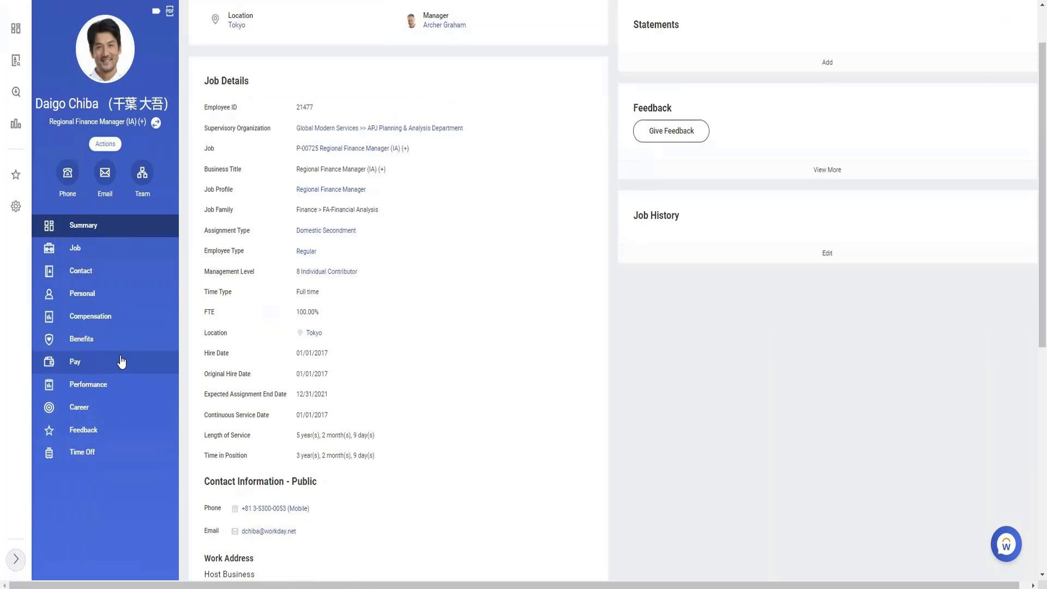
{"action": "scroll", "coordinate": [125, 368], "scroll_direction": "up", "scroll_amount": 3}
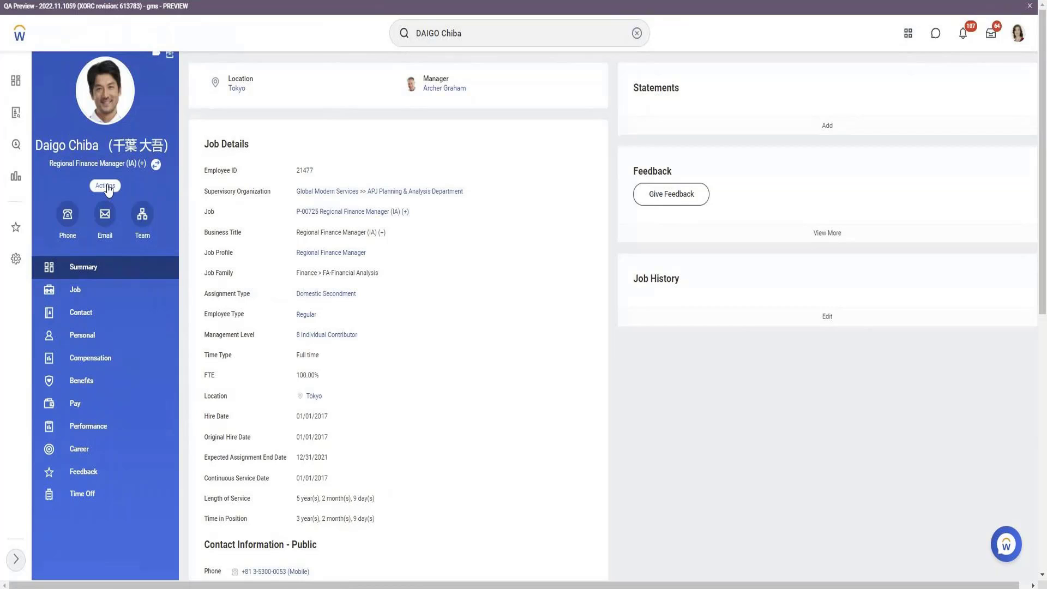
{"action": "left_click", "coordinate": [105, 186]}
{"action": "scroll", "coordinate": [131, 325], "scroll_direction": "down", "scroll_amount": 3}
{"action": "mouse_move", "coordinate": [155, 478]}
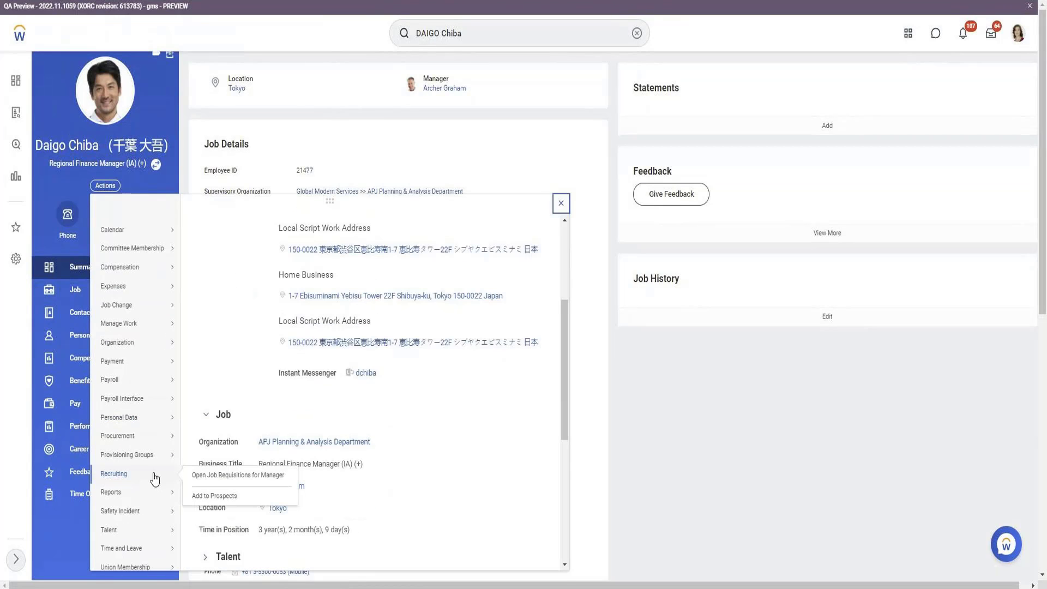
{"action": "scroll", "coordinate": [155, 479], "scroll_direction": "down", "scroll_amount": 3}
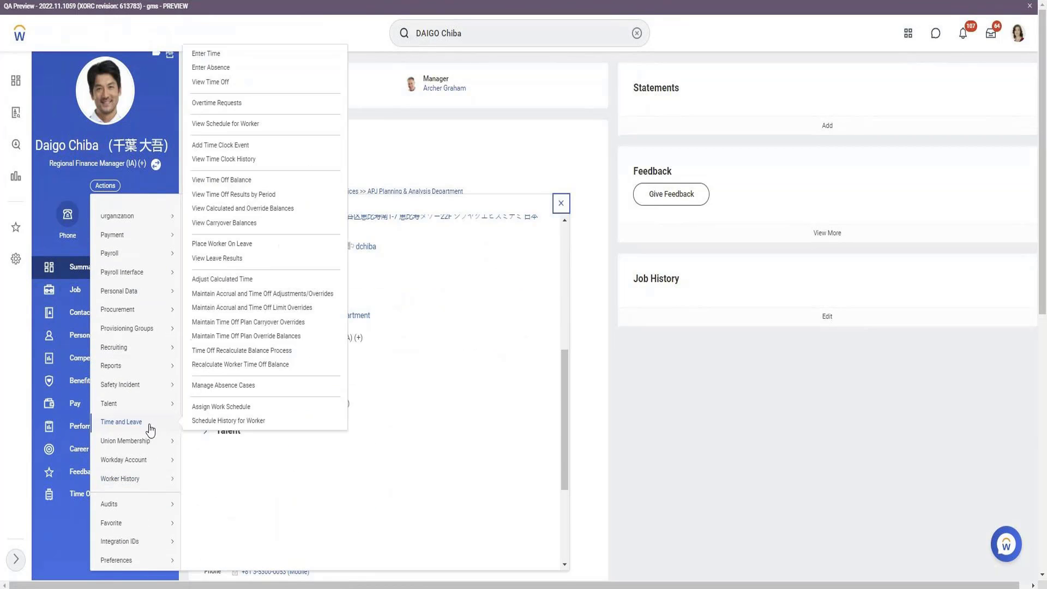
{"action": "mouse_move", "coordinate": [148, 392]}
{"action": "mouse_move", "coordinate": [134, 291]}
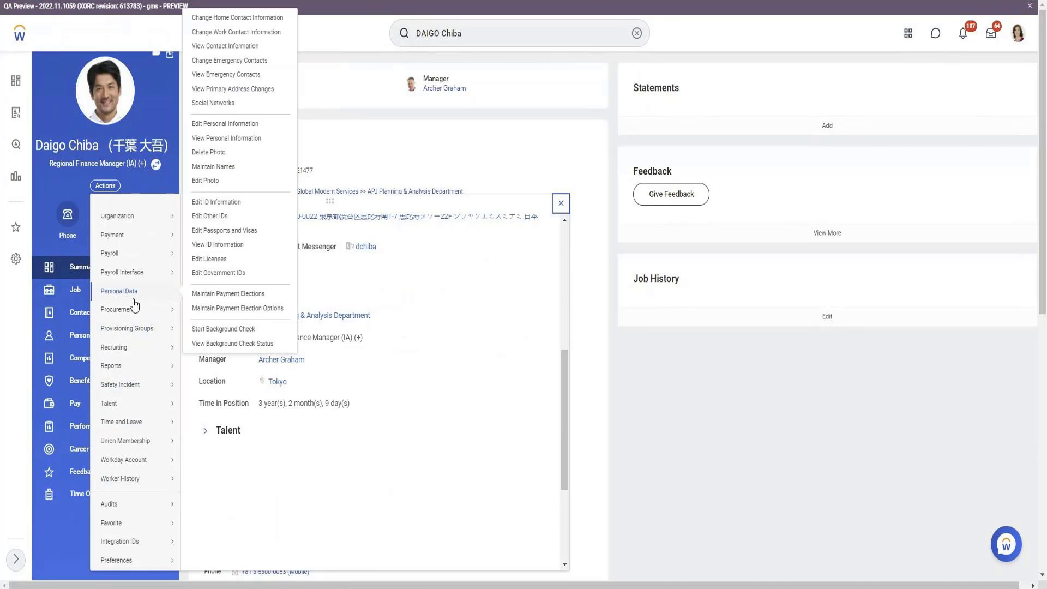
{"action": "left_click", "coordinate": [225, 171]}
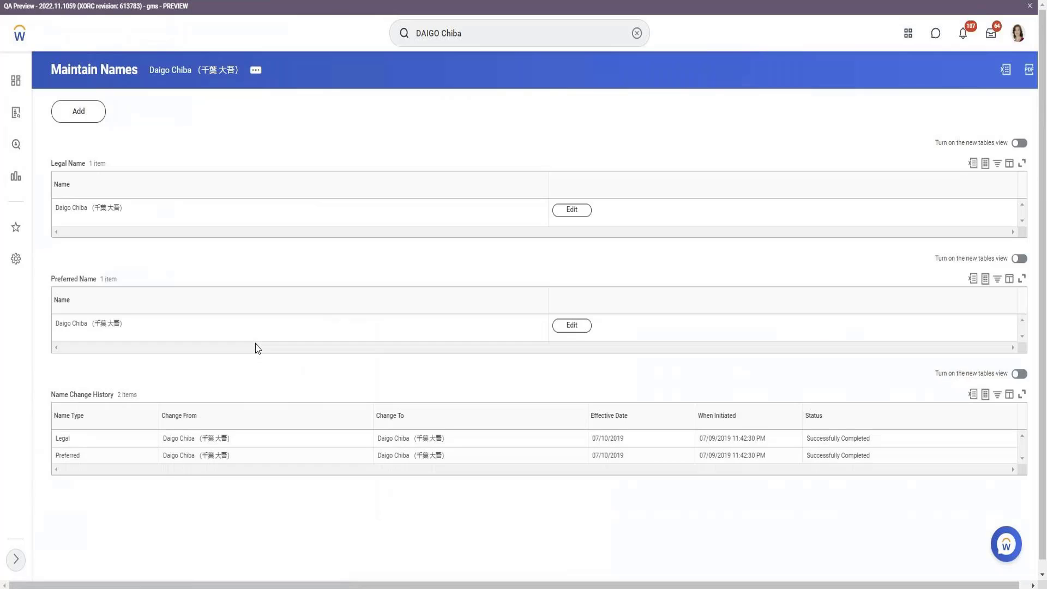
{"action": "scroll", "coordinate": [252, 344], "scroll_direction": "down", "scroll_amount": 1}
{"action": "left_click", "coordinate": [571, 200]}
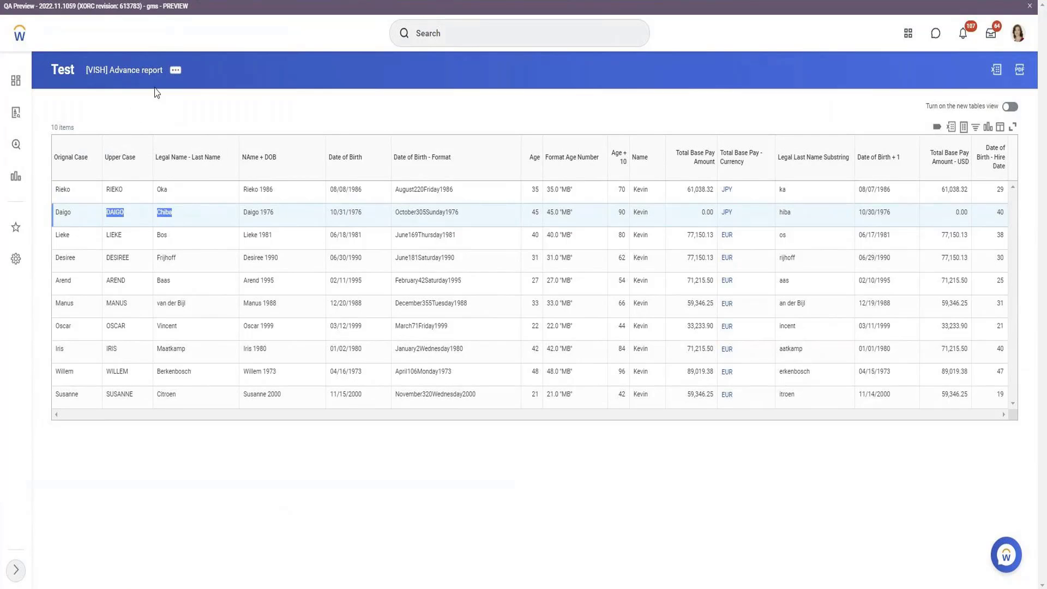
Open the [VISH] Advance custom report for editing
{"action": "left_click", "coordinate": [175, 70]}
{"action": "mouse_move", "coordinate": [265, 104]}
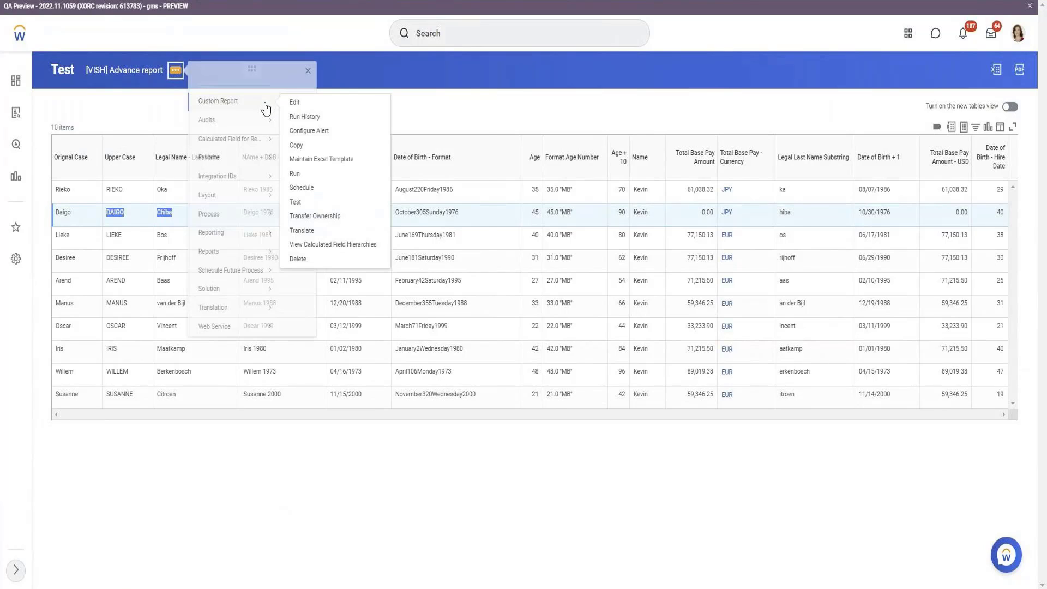
{"action": "left_click", "coordinate": [313, 104]}
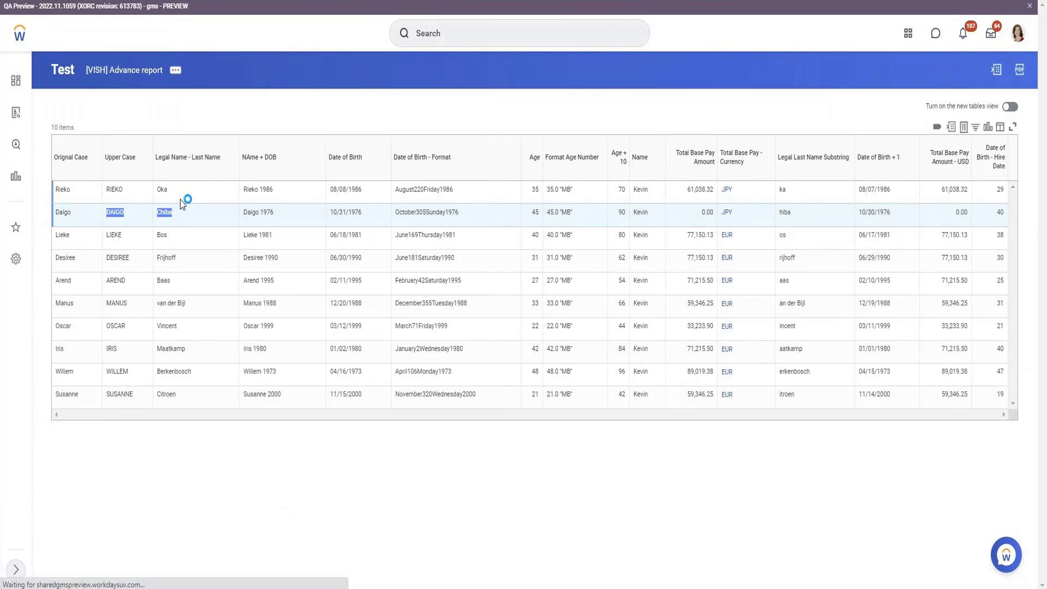
Add a new column row and start a Create Calculated Field for Report for it
{"action": "scroll", "coordinate": [183, 206], "scroll_direction": "down", "scroll_amount": 3}
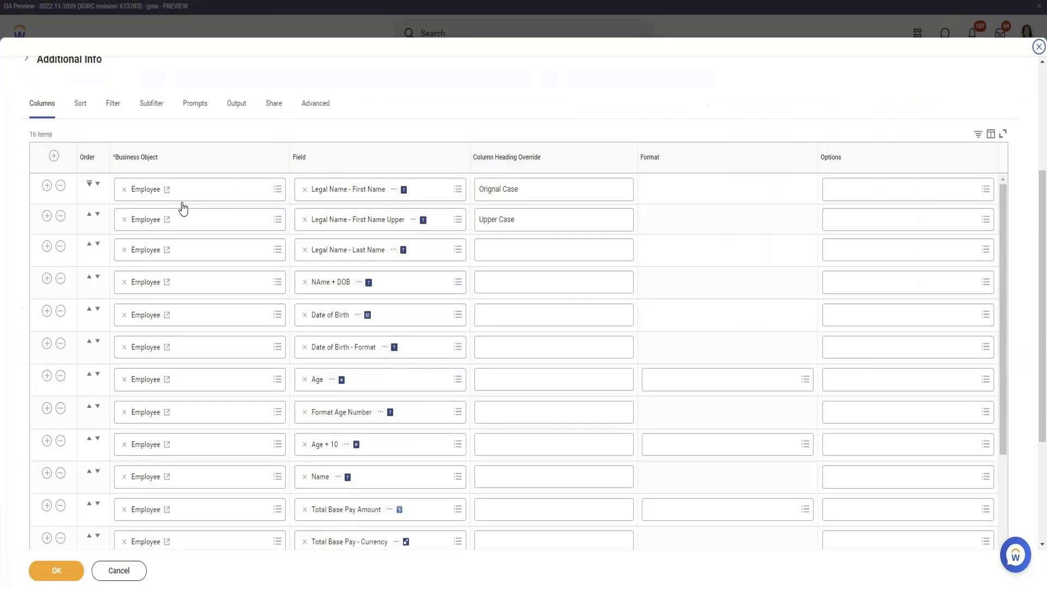
{"action": "scroll", "coordinate": [183, 206], "scroll_direction": "down", "scroll_amount": 5}
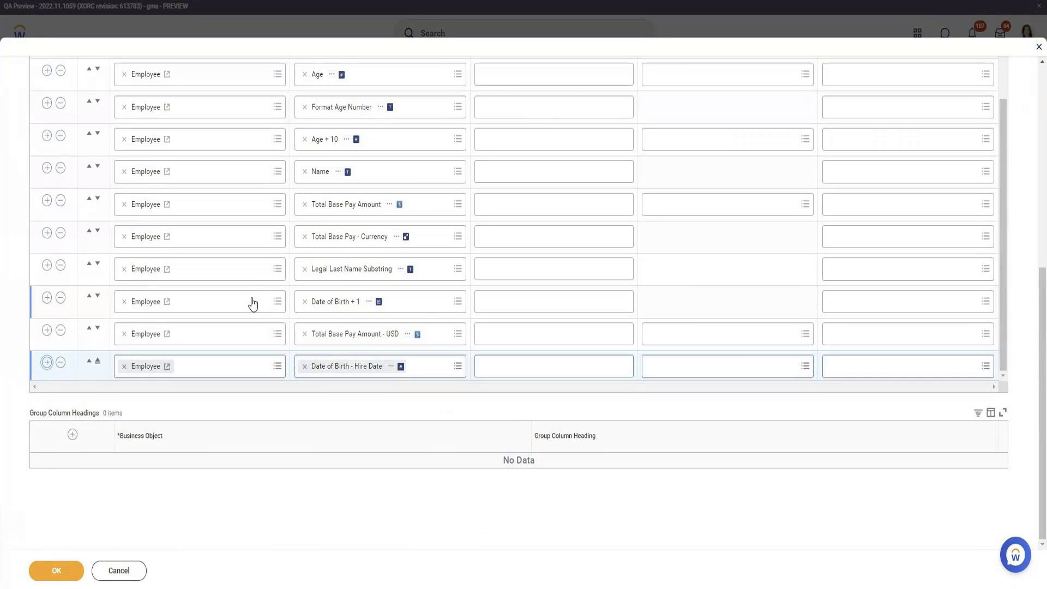
{"action": "left_click", "coordinate": [305, 366]}
{"action": "left_click", "coordinate": [382, 367]}
{"action": "left_click", "coordinate": [379, 345]}
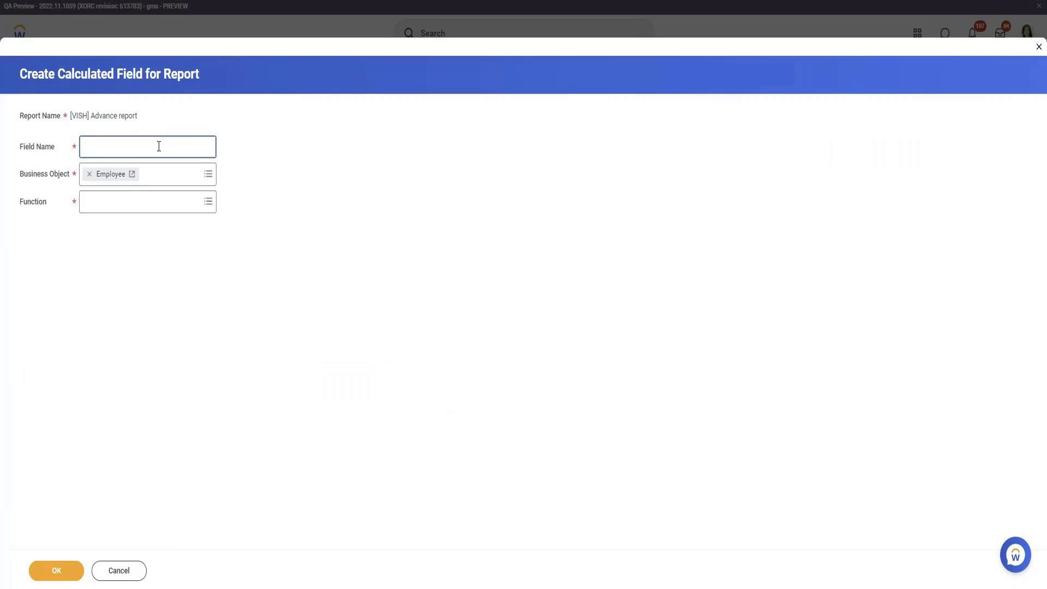
Define a Text Length calculated field named 'Legal Last Name Count'
{"action": "left_click", "coordinate": [164, 201]}
{"action": "scroll", "coordinate": [175, 299], "scroll_direction": "down", "scroll_amount": 5}
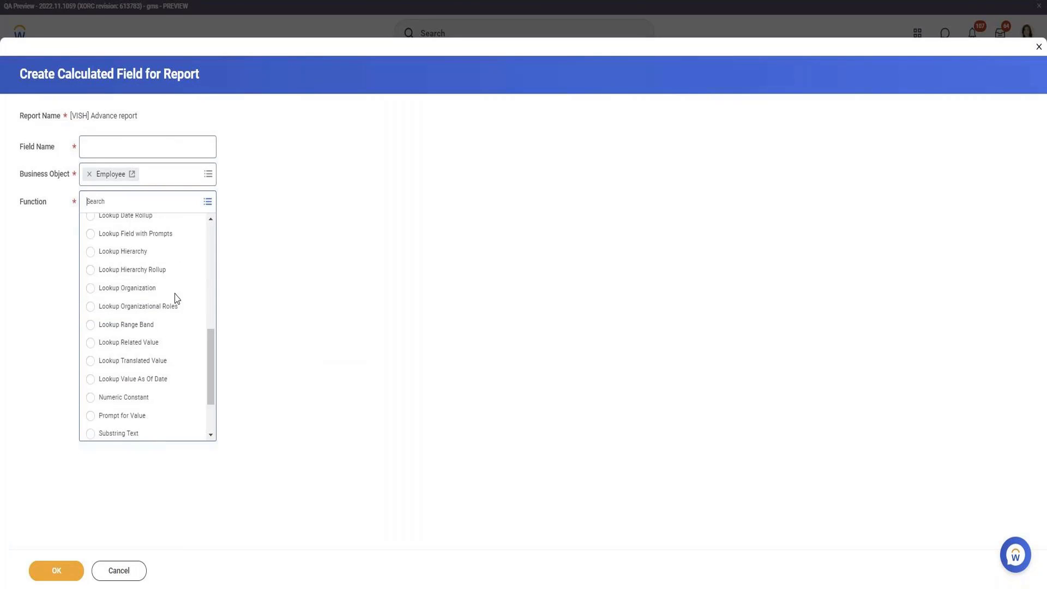
{"action": "scroll", "coordinate": [177, 298], "scroll_direction": "down", "scroll_amount": 3}
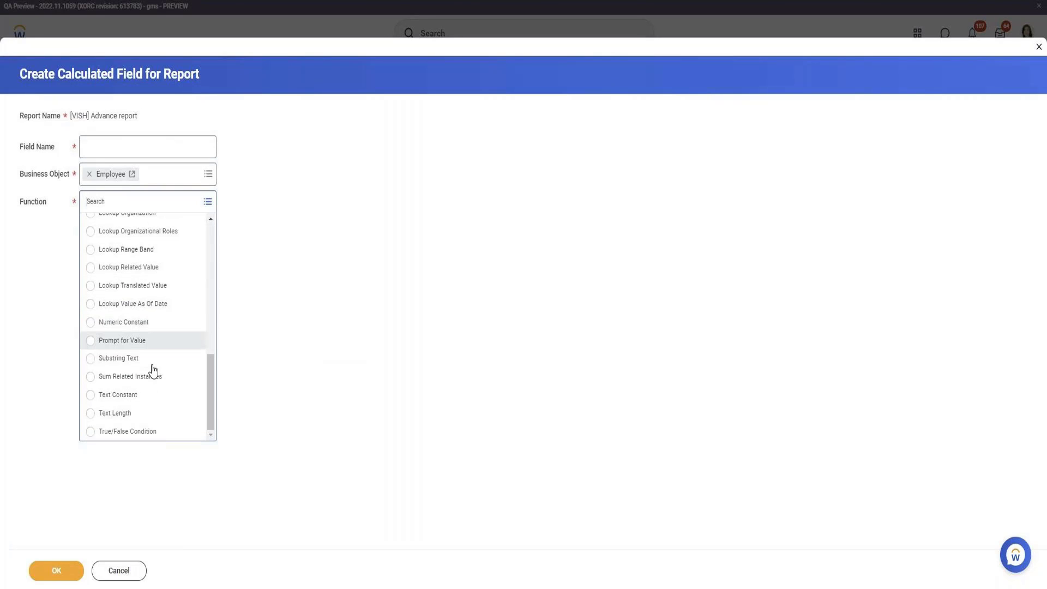
{"action": "left_click", "coordinate": [156, 418]}
{"action": "left_click", "coordinate": [174, 144]}
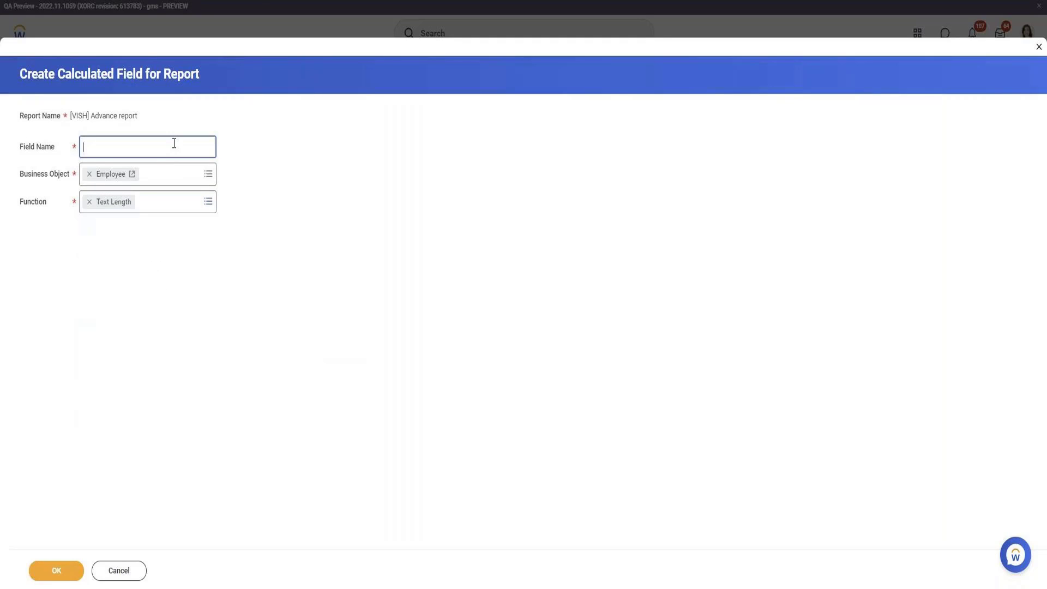
{"action": "type", "text": "Legal Last Name Count"}
{"action": "key", "text": "Tab"}
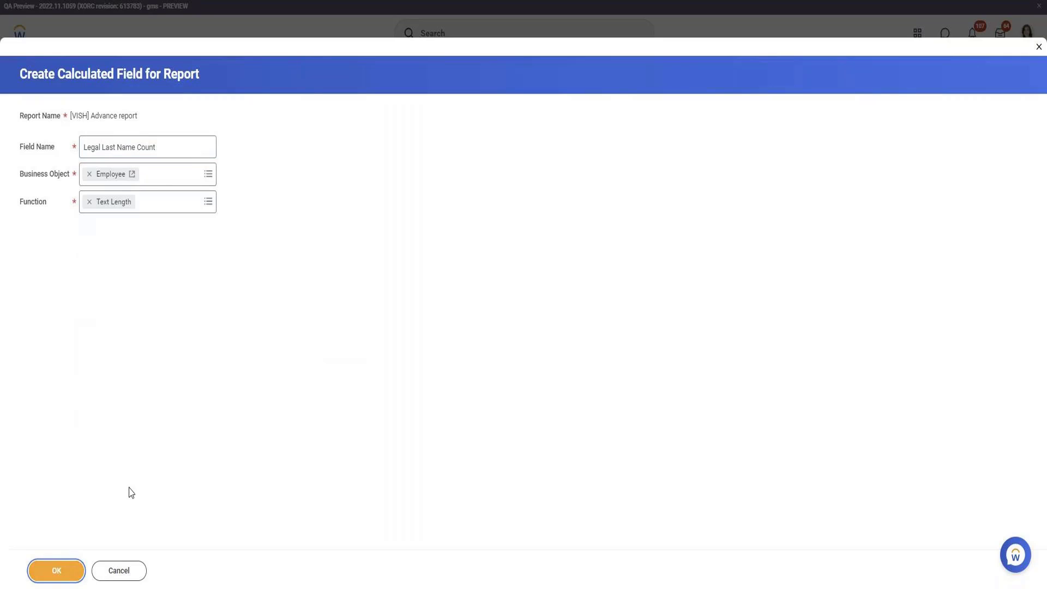
{"action": "key", "text": "Return"}
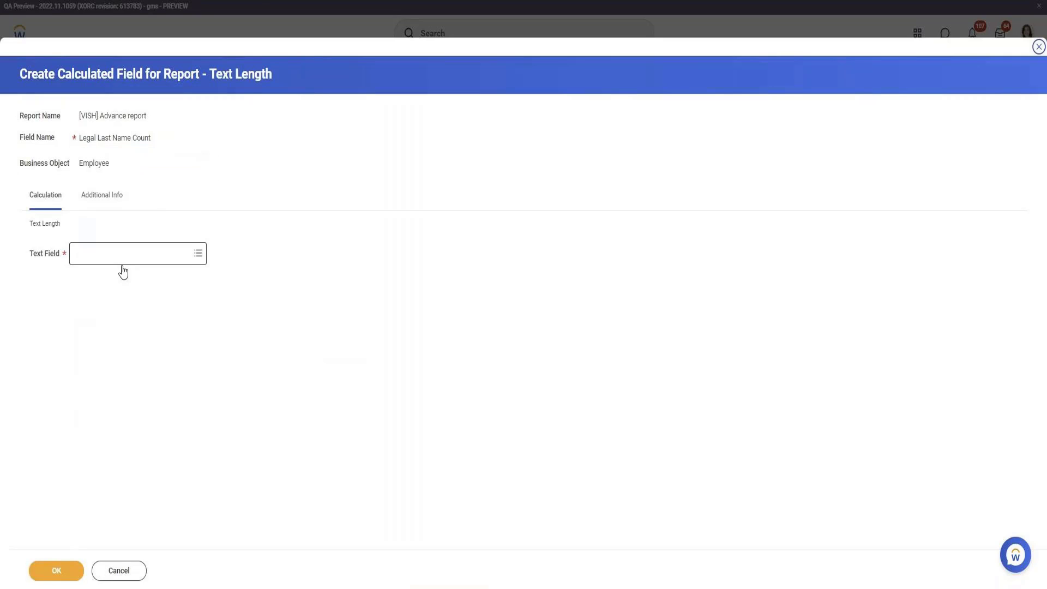
Set its Text Field to Legal Name - Last Name and save the field
{"action": "left_click", "coordinate": [126, 253]}
{"action": "type", "text": "legal last"}
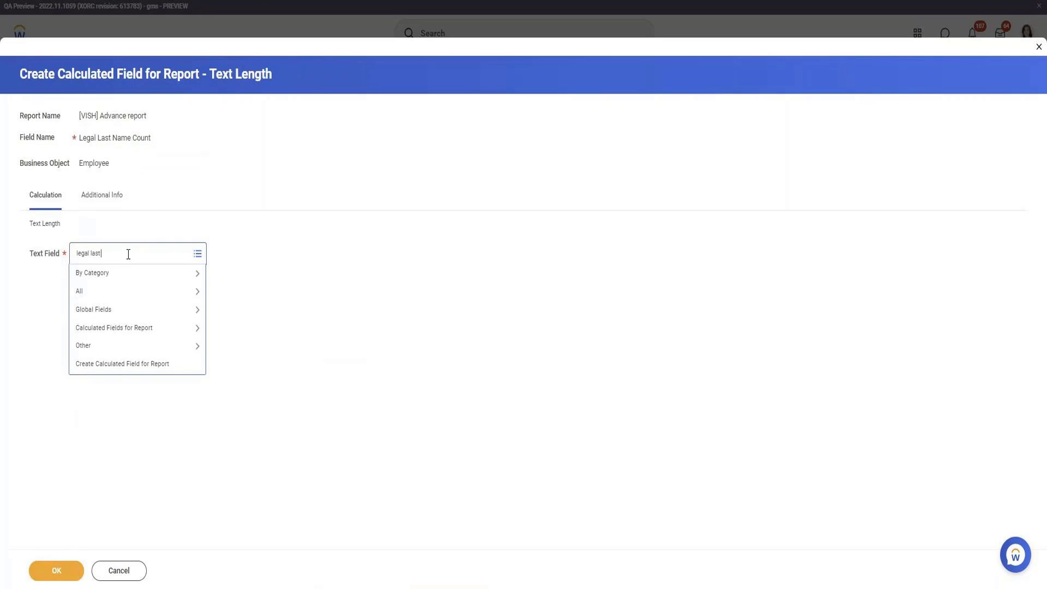
{"action": "type", "text": " name"}
{"action": "key", "text": "Return"}
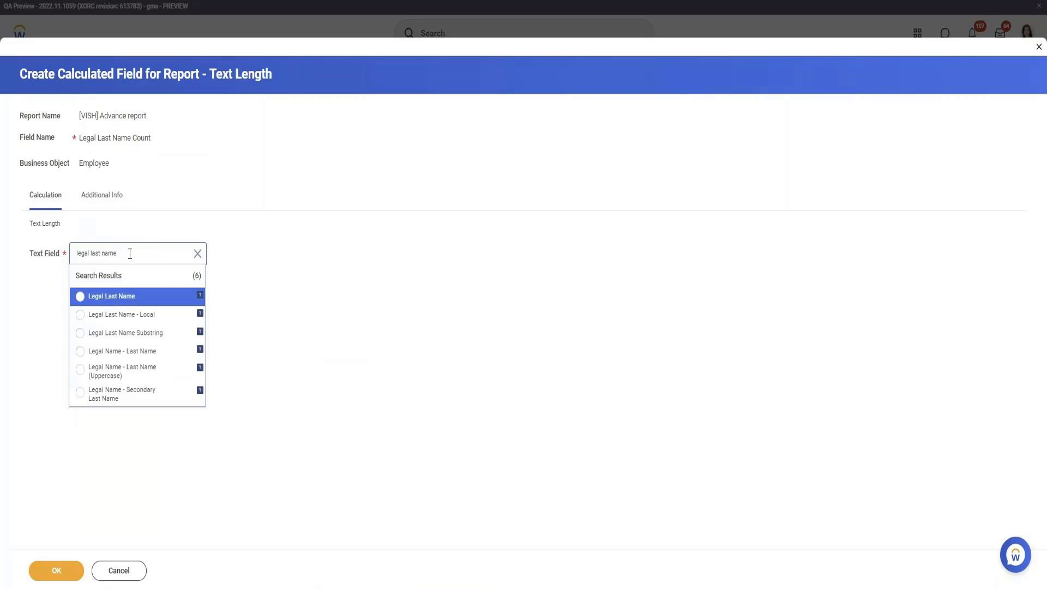
{"action": "left_click", "coordinate": [148, 351]}
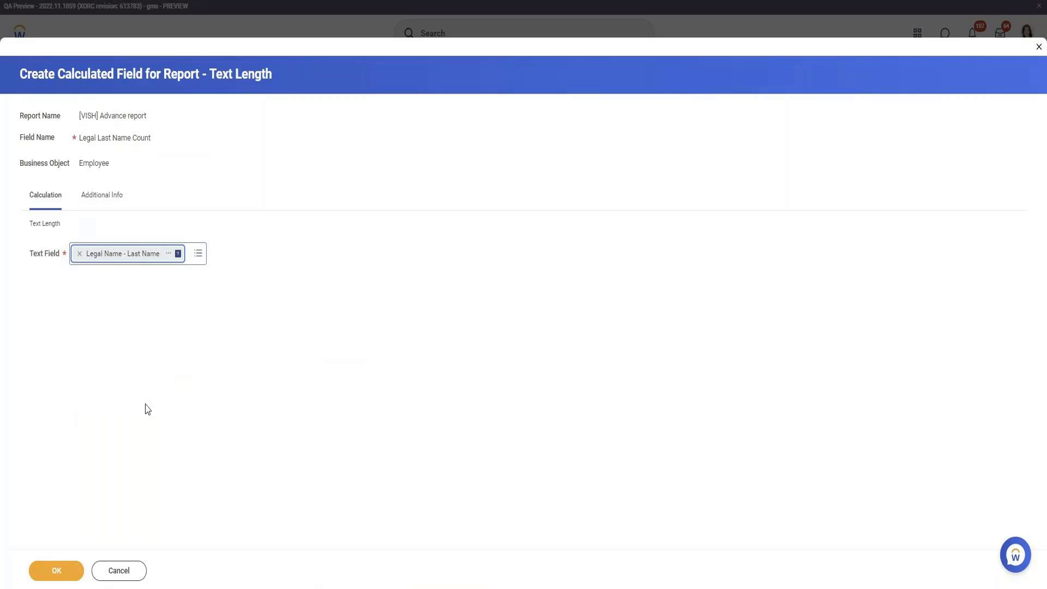
{"action": "left_click", "coordinate": [56, 570]}
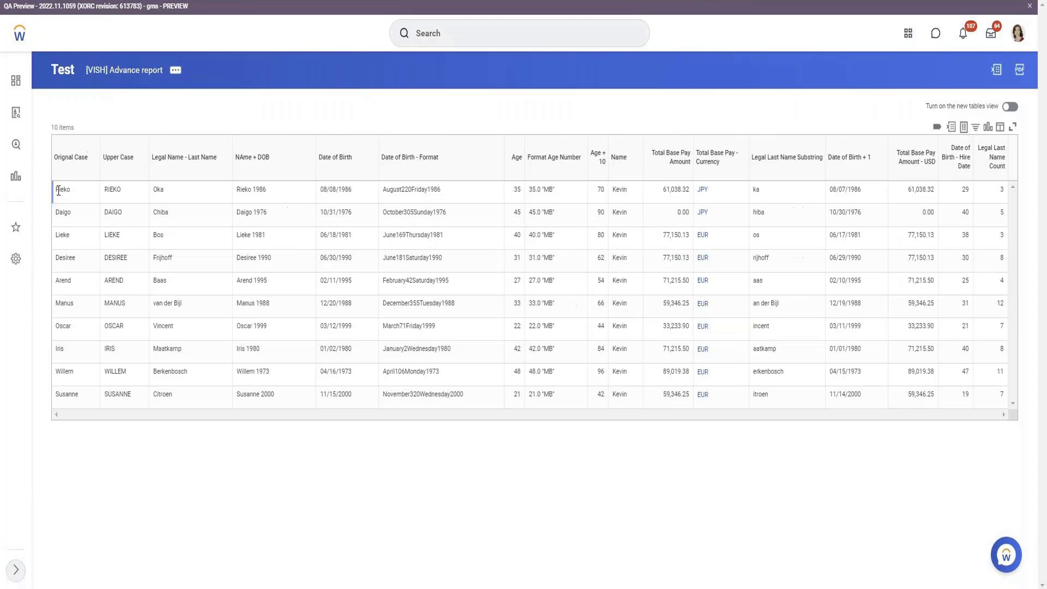
{"action": "left_click_drag", "start_coordinate": [57, 191], "coordinate": [66, 191]}
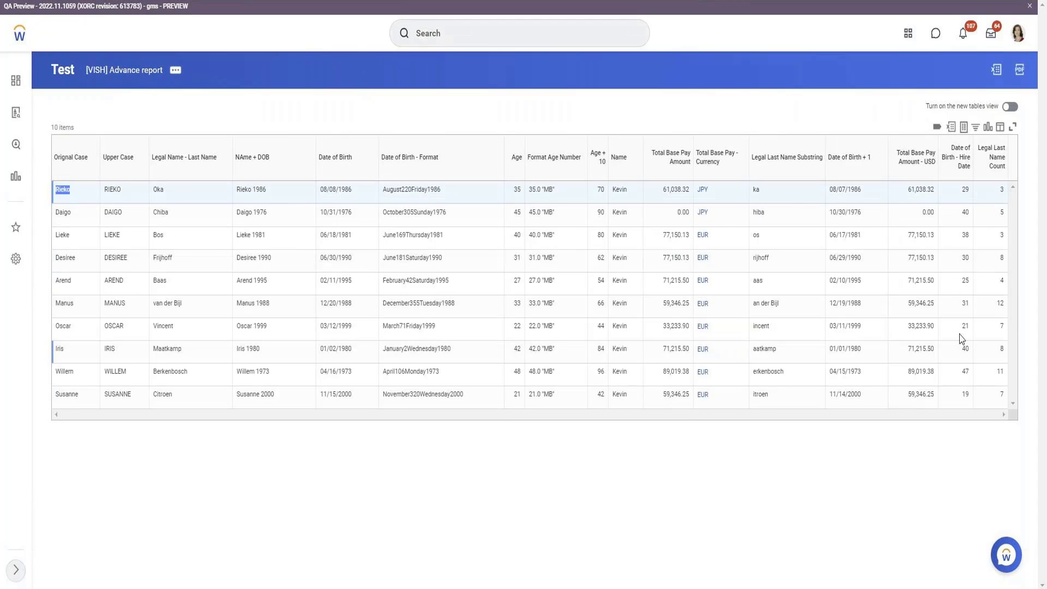
{"action": "left_click_drag", "start_coordinate": [153, 191], "coordinate": [164, 191]}
{"action": "double_click", "coordinate": [1002, 189]}
{"action": "left_click", "coordinate": [168, 191]}
{"action": "double_click", "coordinate": [158, 189]}
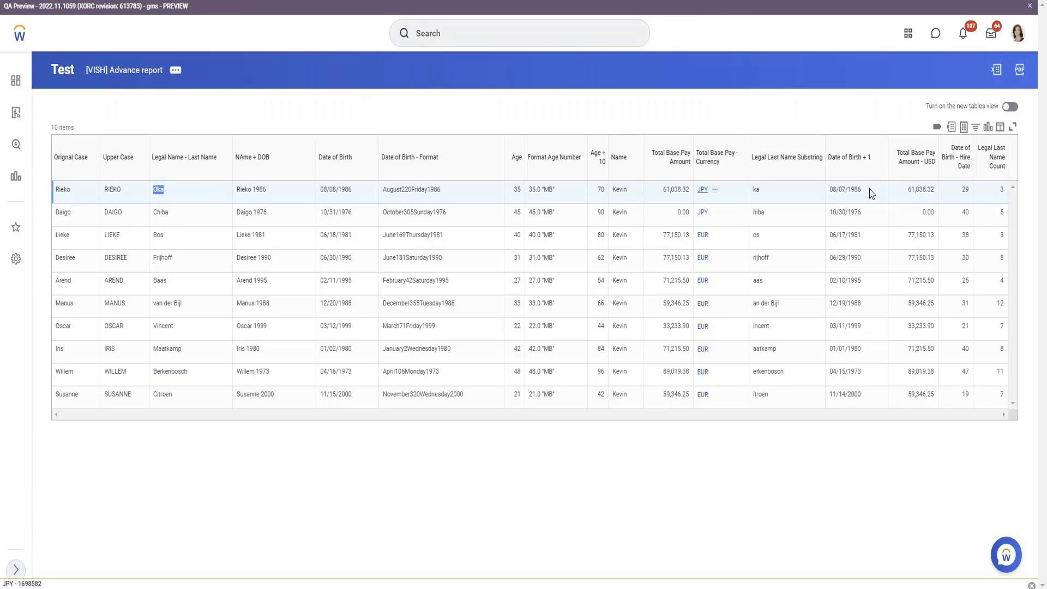
{"action": "double_click", "coordinate": [1002, 212]}
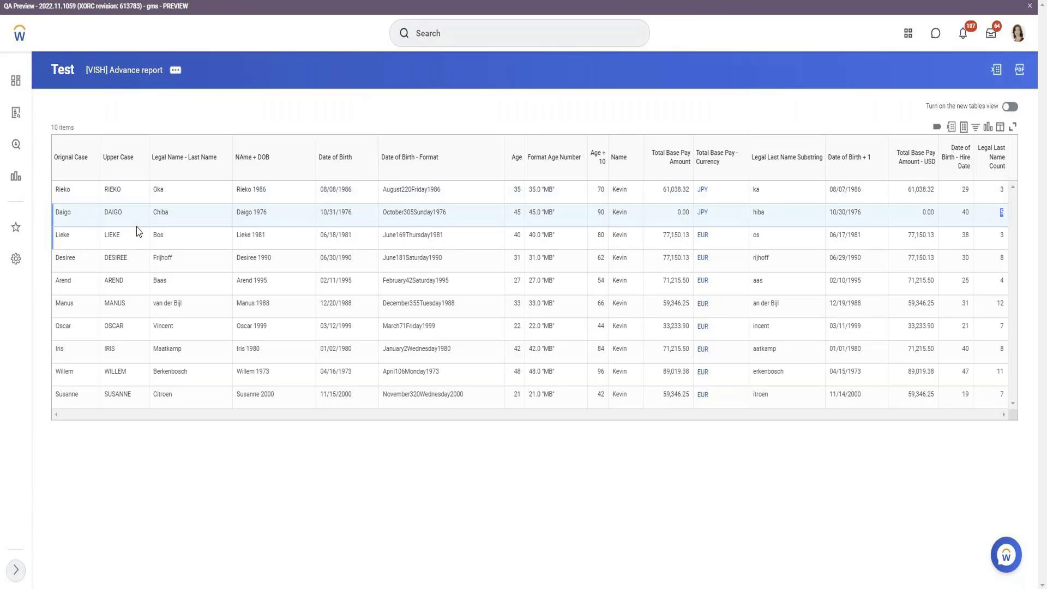
{"action": "double_click", "coordinate": [151, 213]}
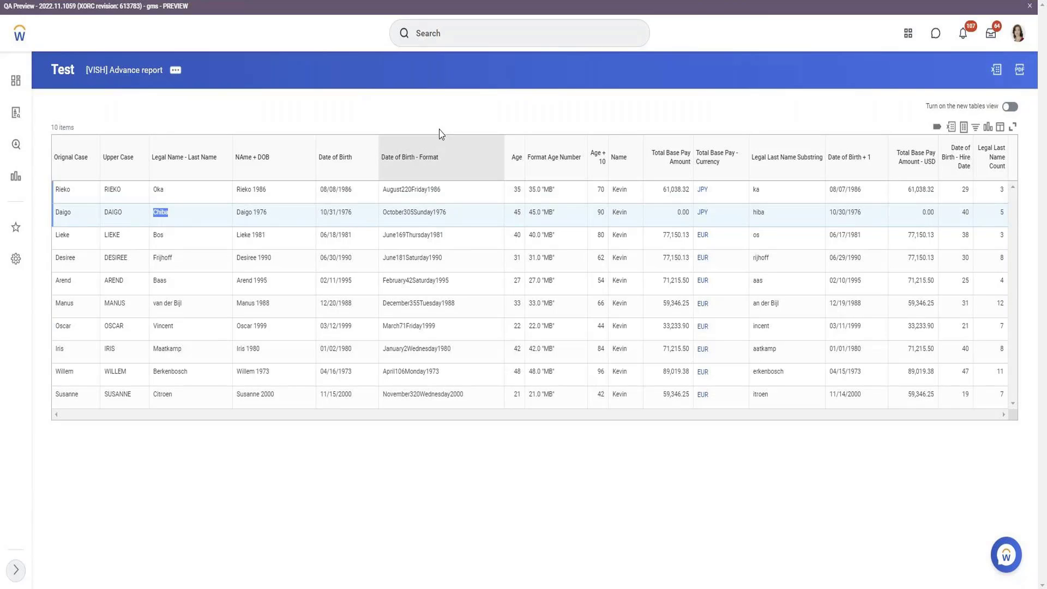
{"action": "left_click_drag", "start_coordinate": [437, 133], "coordinate": [364, 168]}
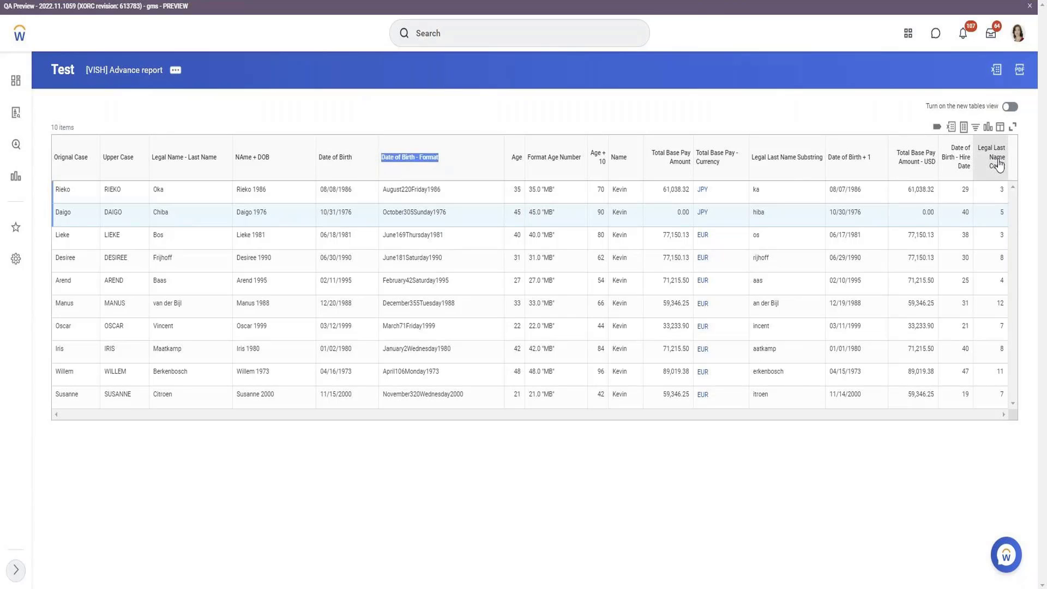
{"action": "double_click", "coordinate": [396, 192]}
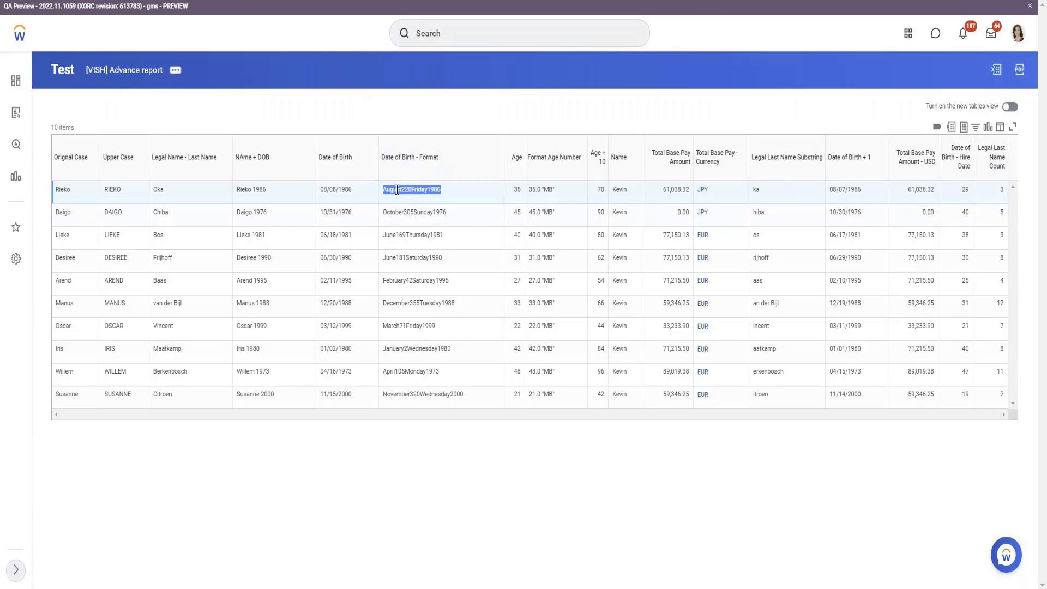
{"action": "left_click_drag", "start_coordinate": [376, 164], "coordinate": [322, 163]}
{"action": "key", "text": "ctrl+c"}
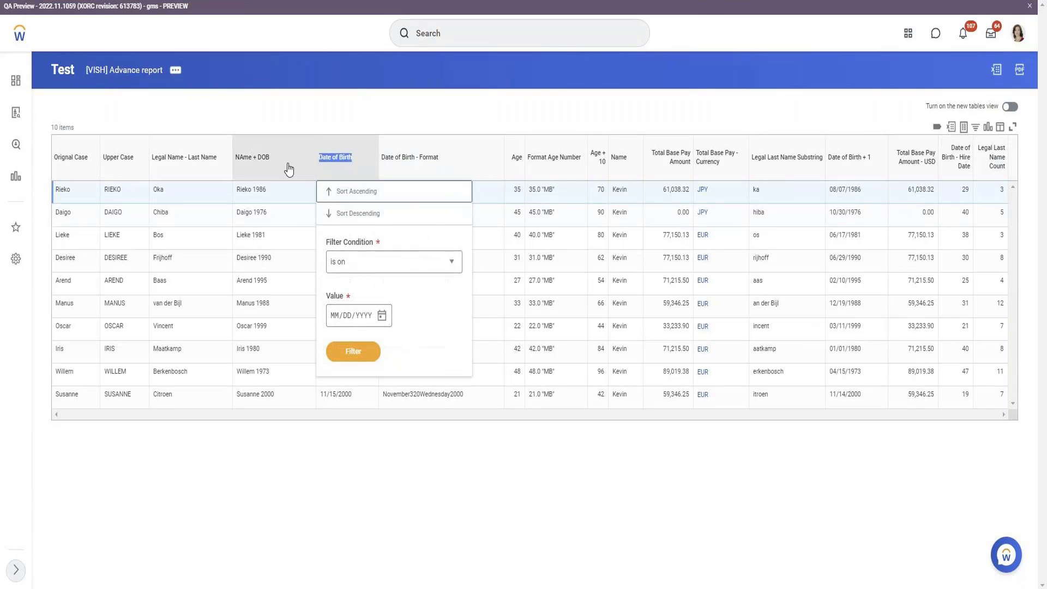
{"action": "left_click", "coordinate": [175, 71]}
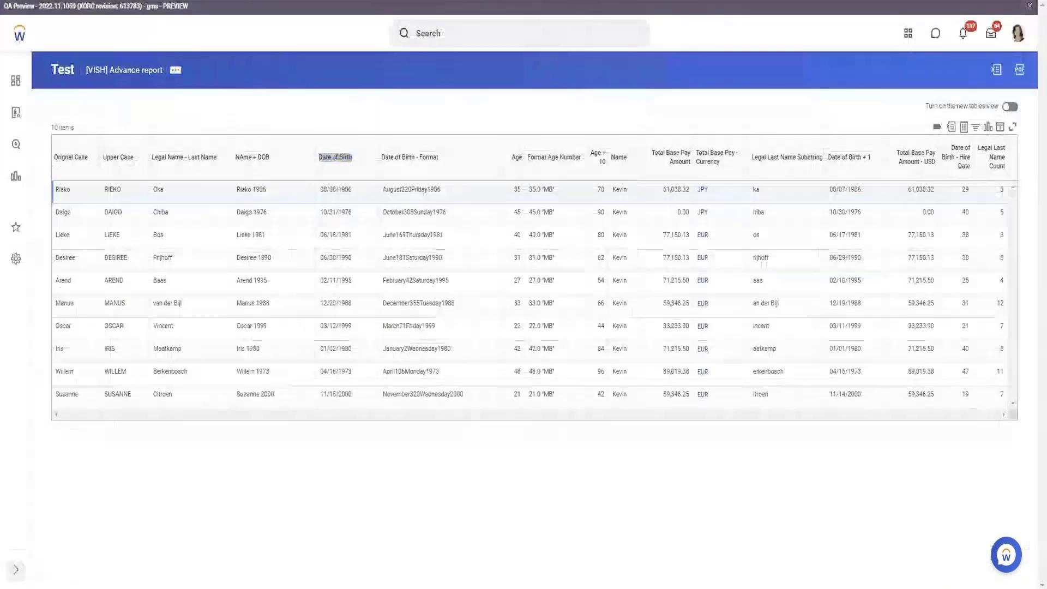
Open the [VISH] Advance custom report definition for editing
{"action": "left_click", "coordinate": [175, 70]}
{"action": "mouse_move", "coordinate": [240, 112]}
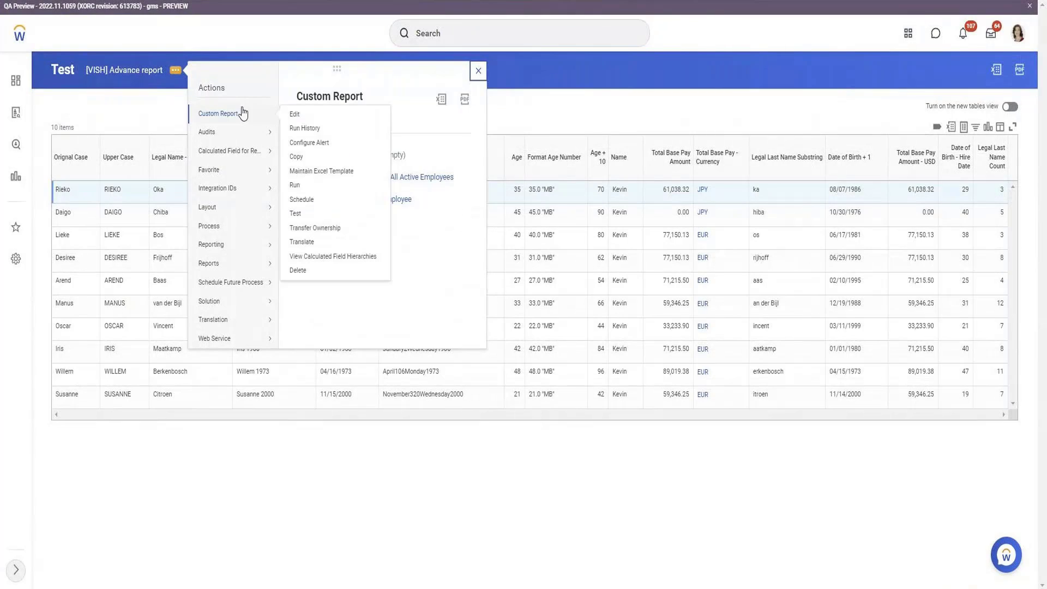
{"action": "left_click", "coordinate": [299, 115]}
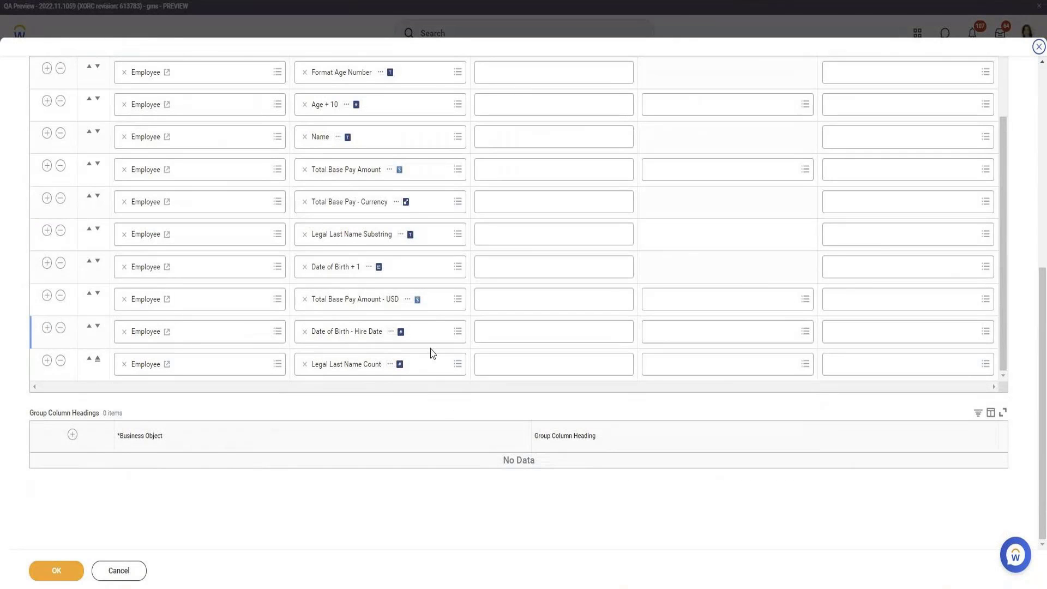
Edit the Legal Last Name Count field and remove Legal Name - Last Name from its Text Field
{"action": "left_click", "coordinate": [389, 365]}
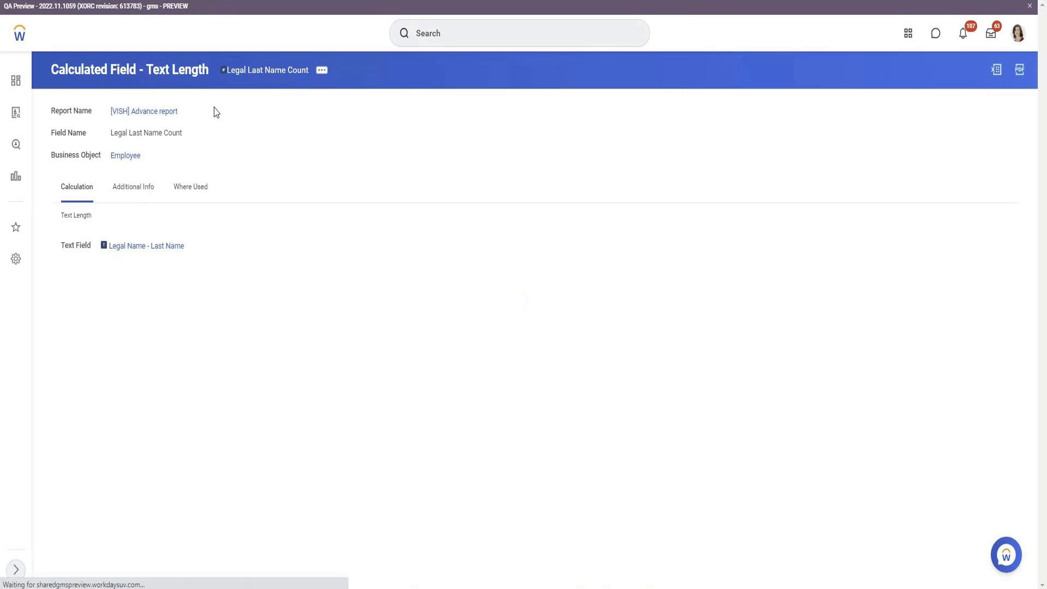
{"action": "mouse_move", "coordinate": [404, 140]}
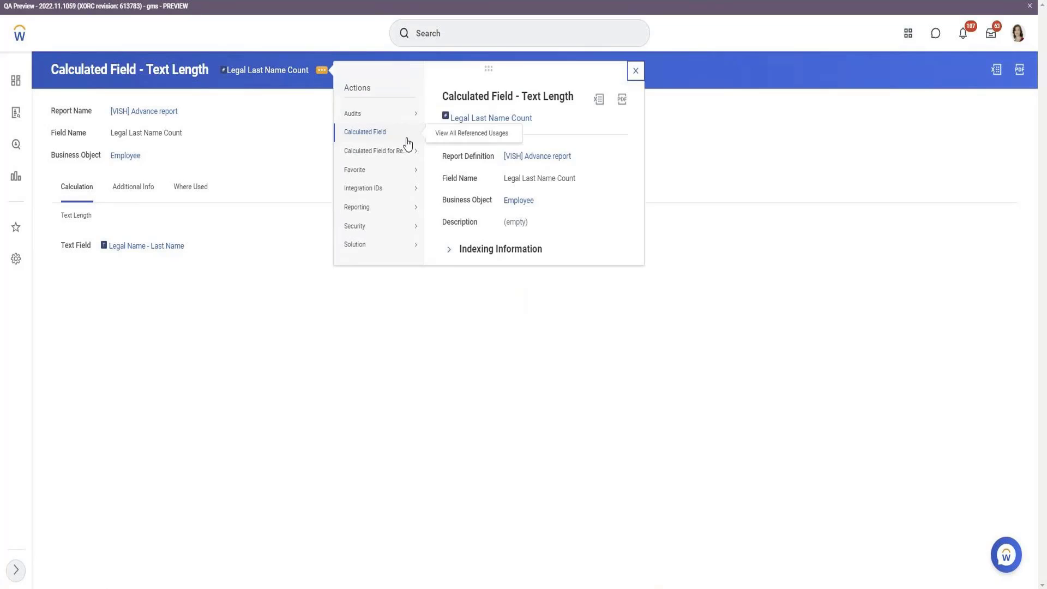
{"action": "left_click", "coordinate": [443, 163]}
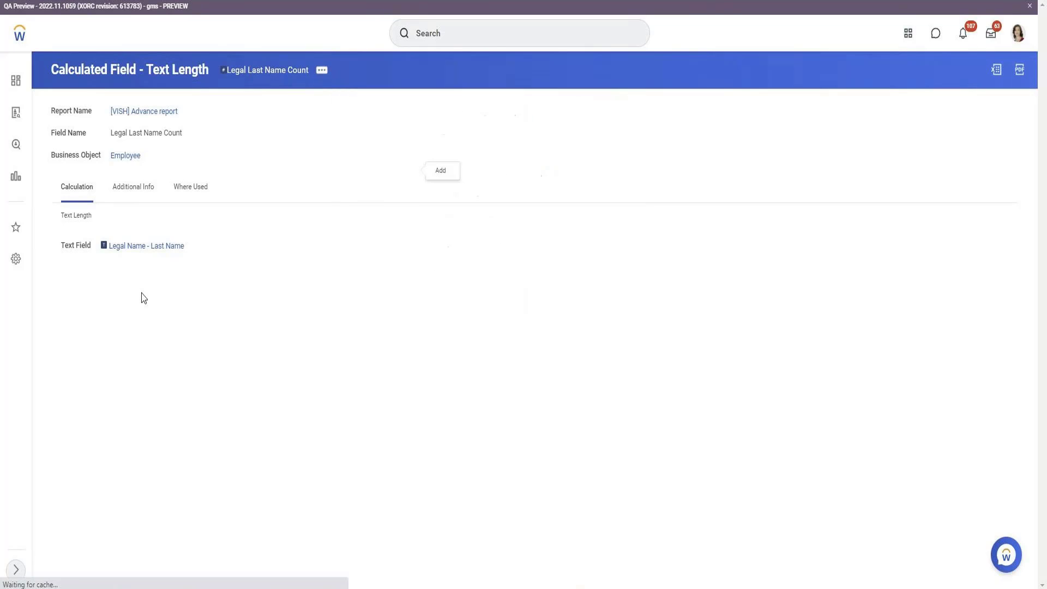
{"action": "left_click", "coordinate": [79, 277]}
Search for Date of Birth, set Date of Birth - Format as the Text Field, and save
{"action": "key", "text": "ctrl+v"}
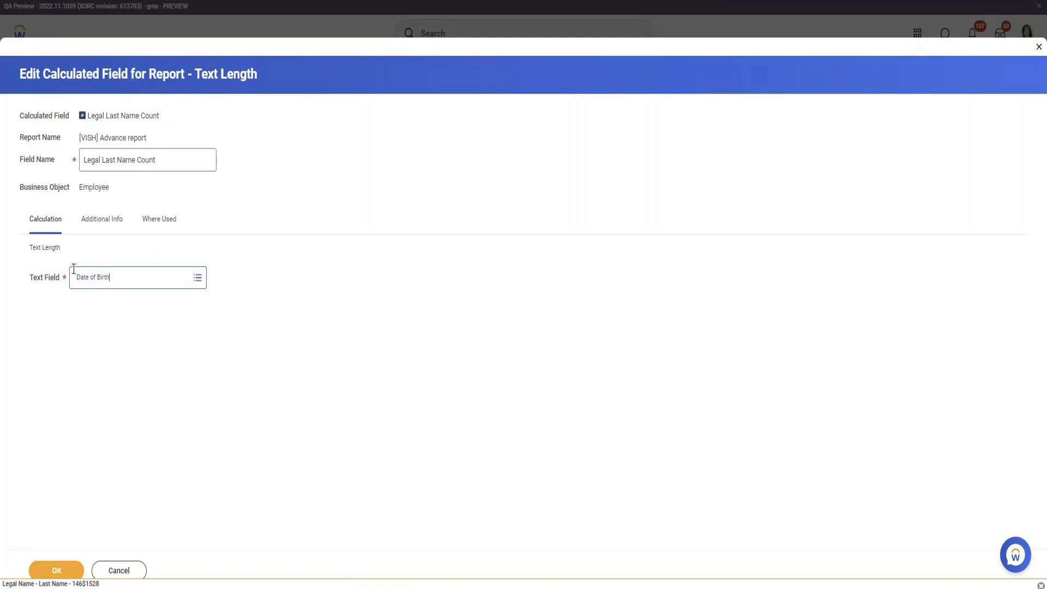
{"action": "key", "text": "Return"}
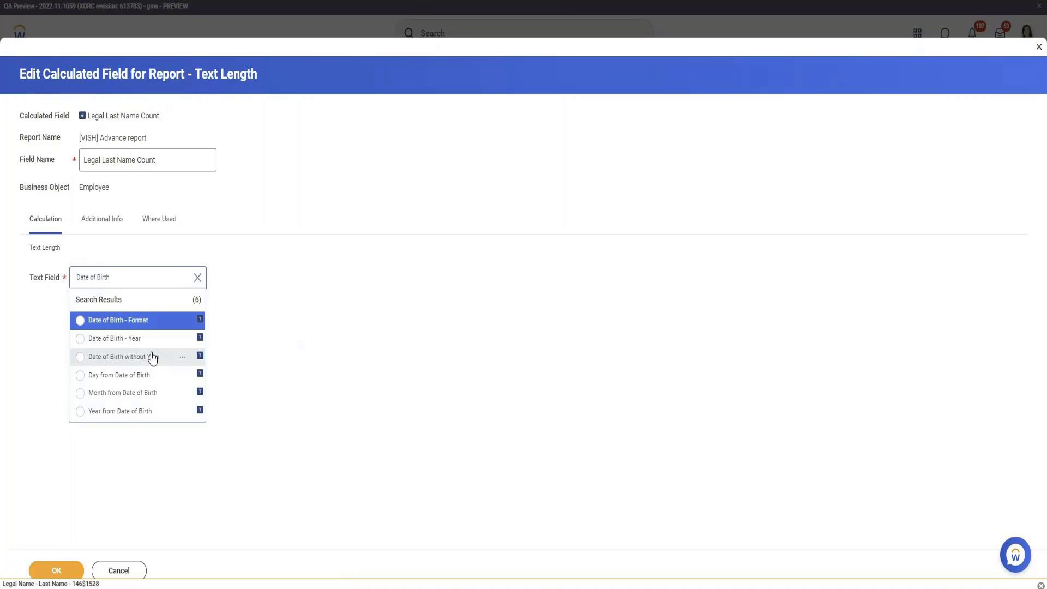
{"action": "left_click", "coordinate": [143, 323]}
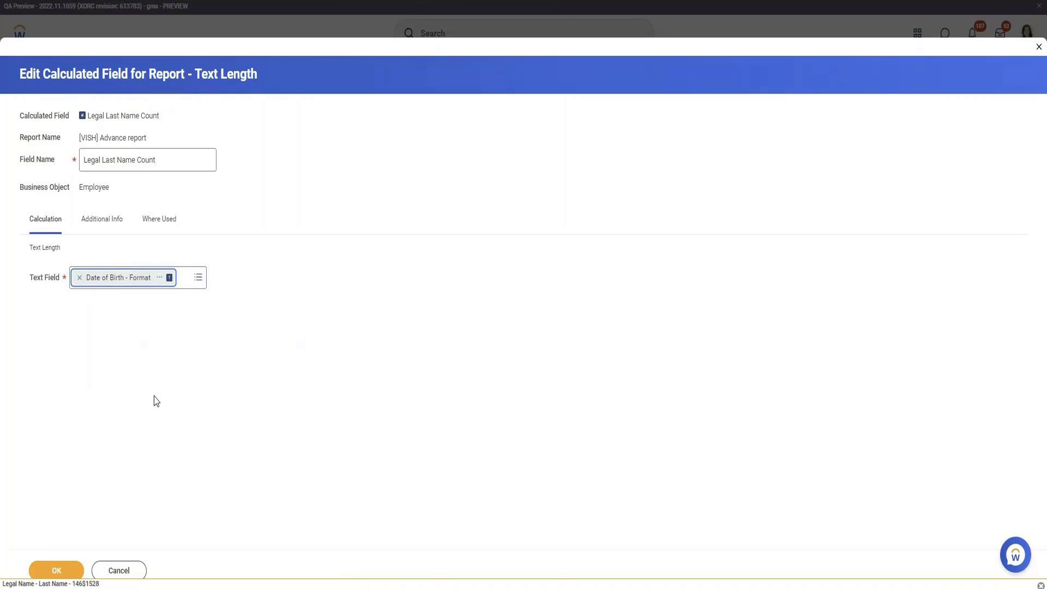
{"action": "left_click", "coordinate": [160, 277]}
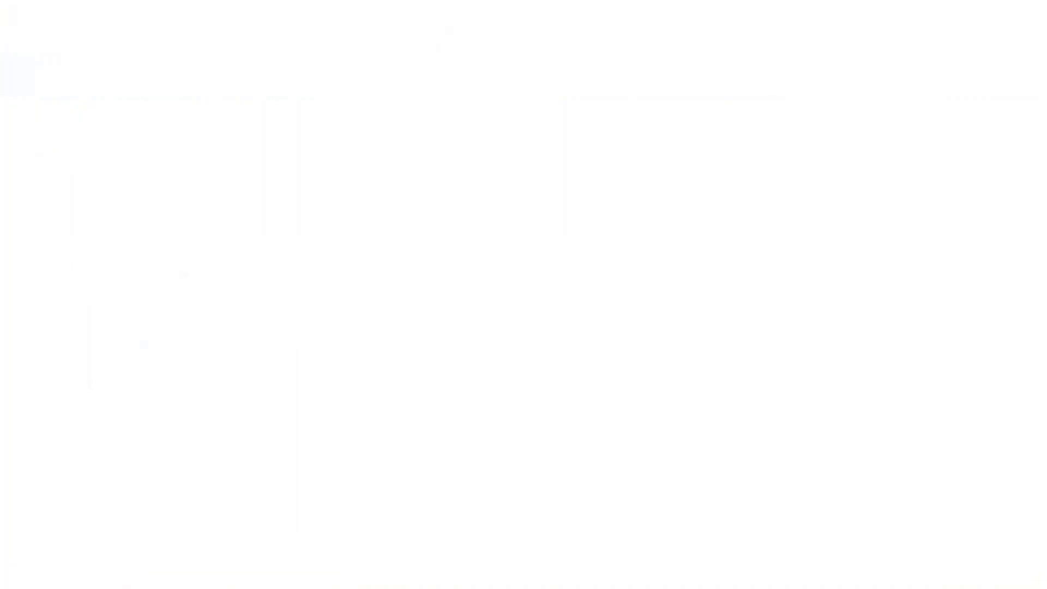
{"action": "left_click", "coordinate": [48, 570]}
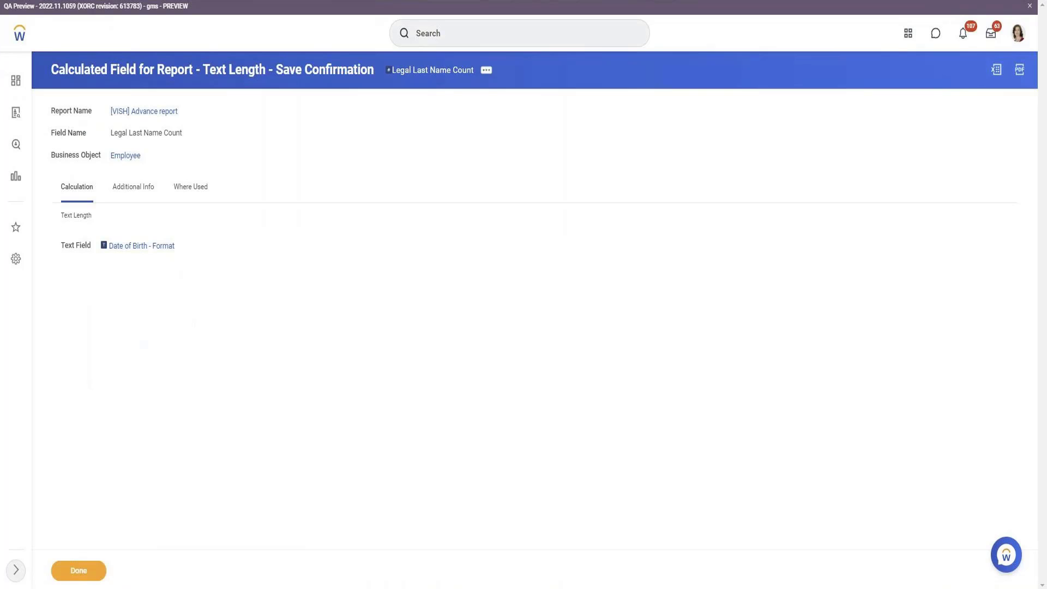
{"action": "left_click_drag", "start_coordinate": [109, 309], "coordinate": [169, 308]}
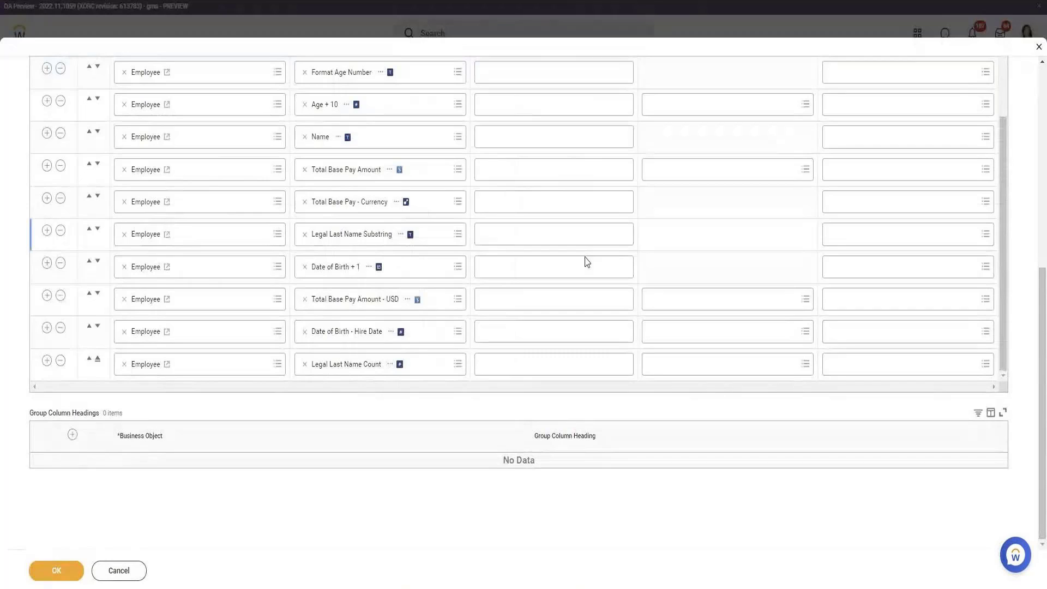
Save the report and test it, checking Legal Last Name Count values like 19 and 20 against birth dates
{"action": "left_click", "coordinate": [56, 570]}
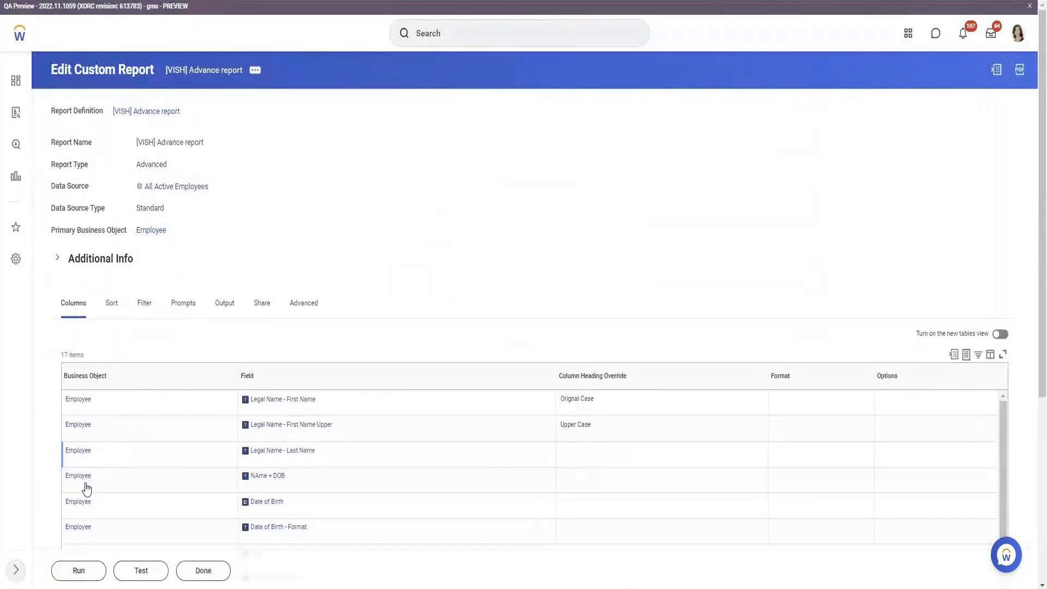
{"action": "left_click", "coordinate": [141, 570]}
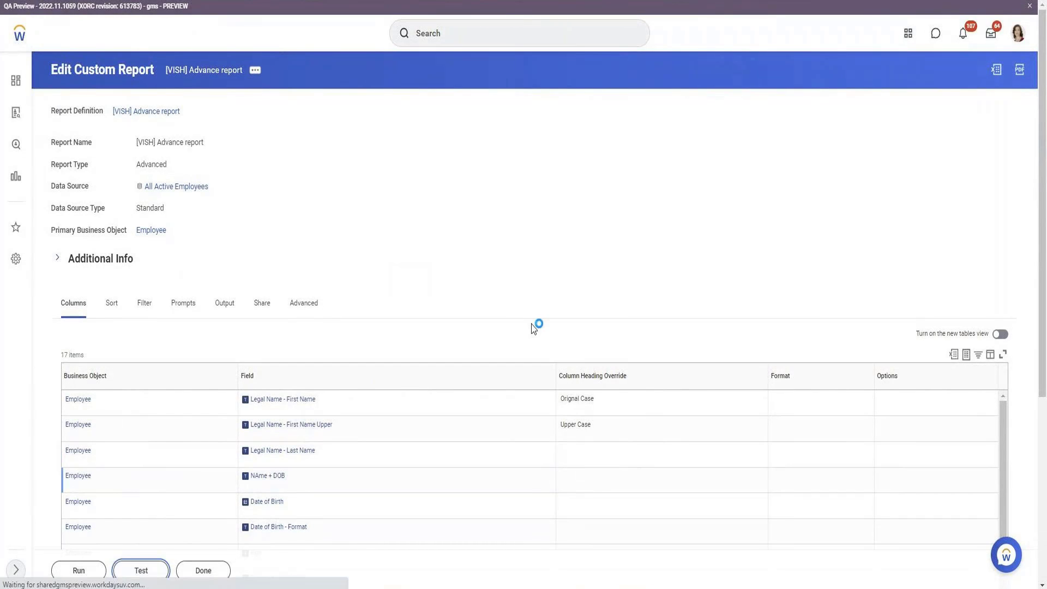
{"action": "double_click", "coordinate": [426, 188]}
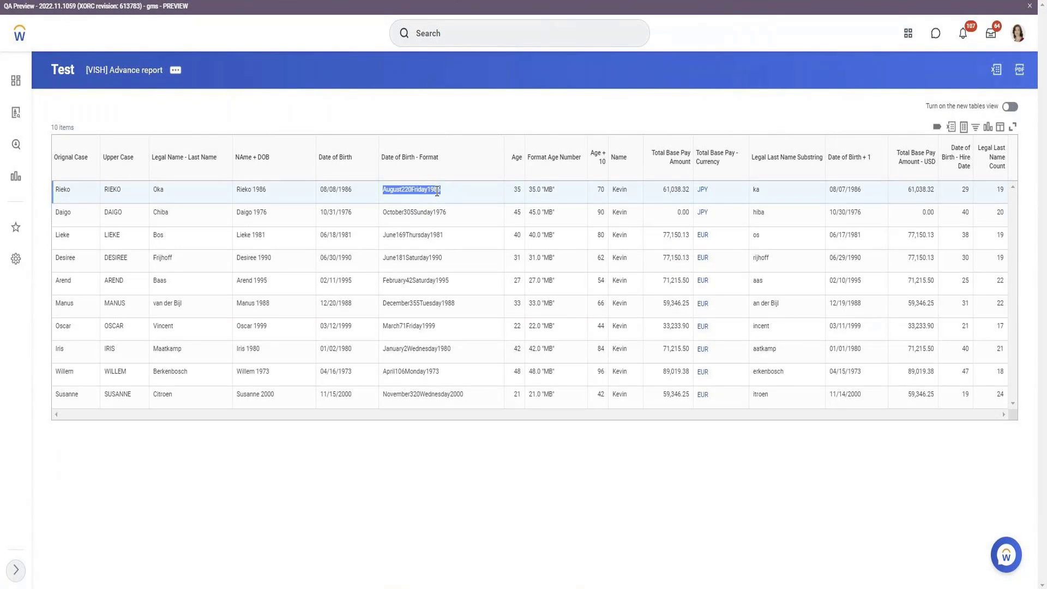
{"action": "double_click", "coordinate": [330, 188]}
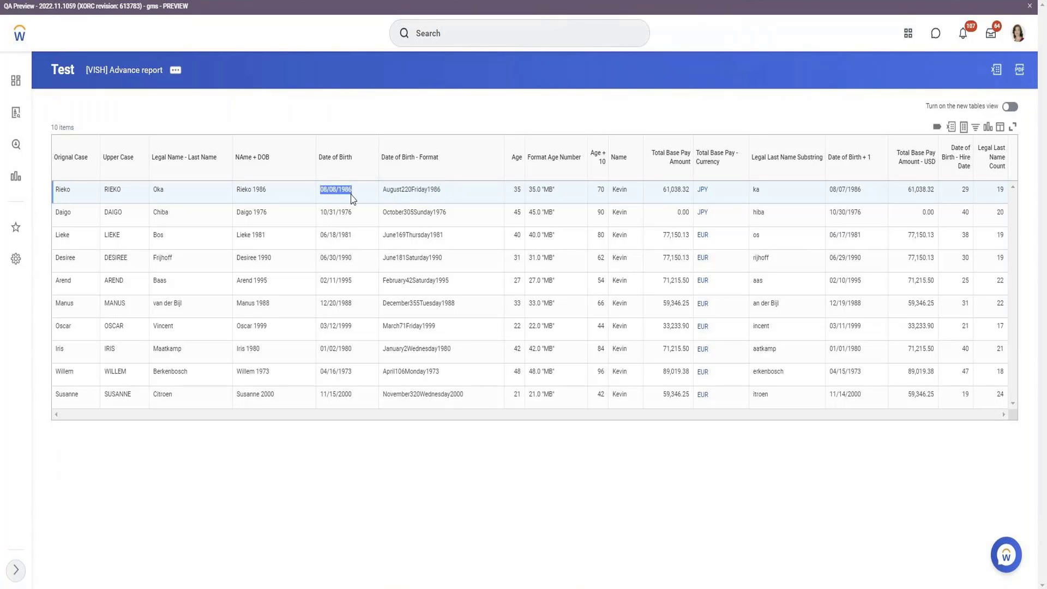